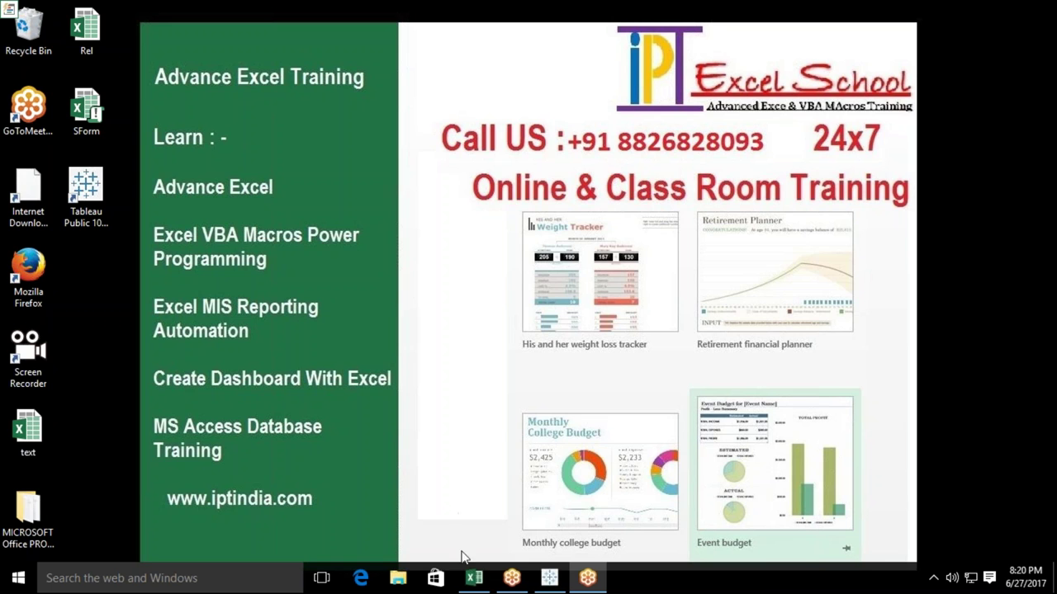
Restore the Excel window and create a new blank workbook, Book2.
left_click(474, 578)
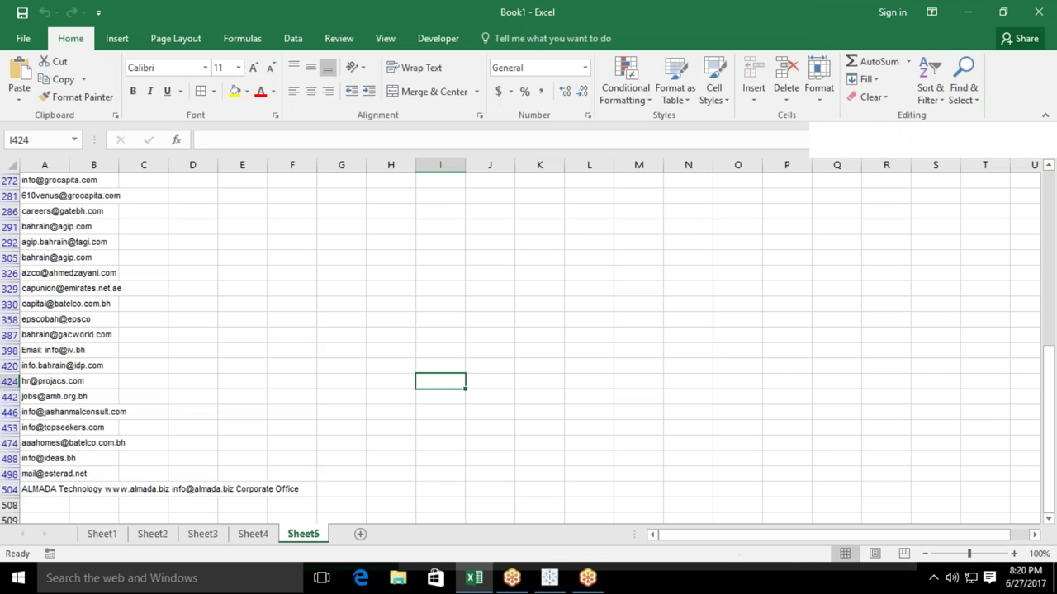
key("ctrl+n")
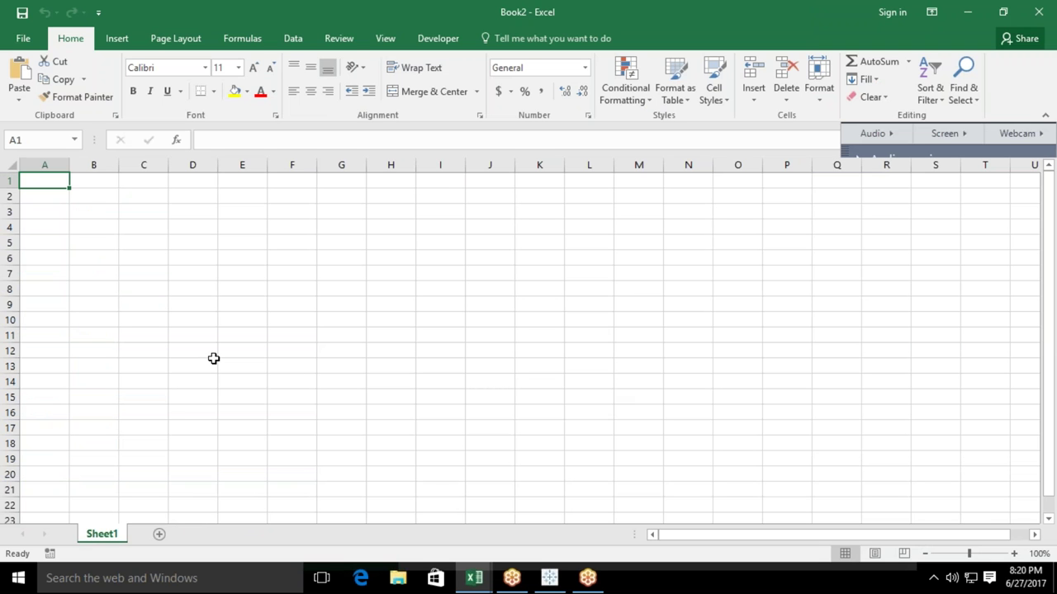
Enter trial numbers 85 and 25, then clear them and return to A1.
type("85")
key("Return")
type("2")
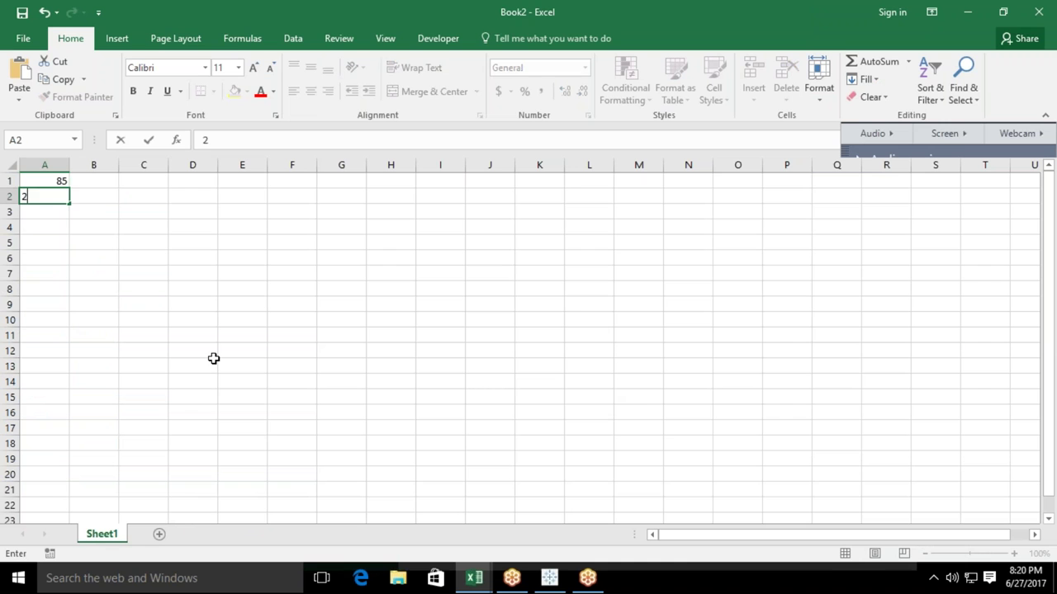
type("5")
key("Return")
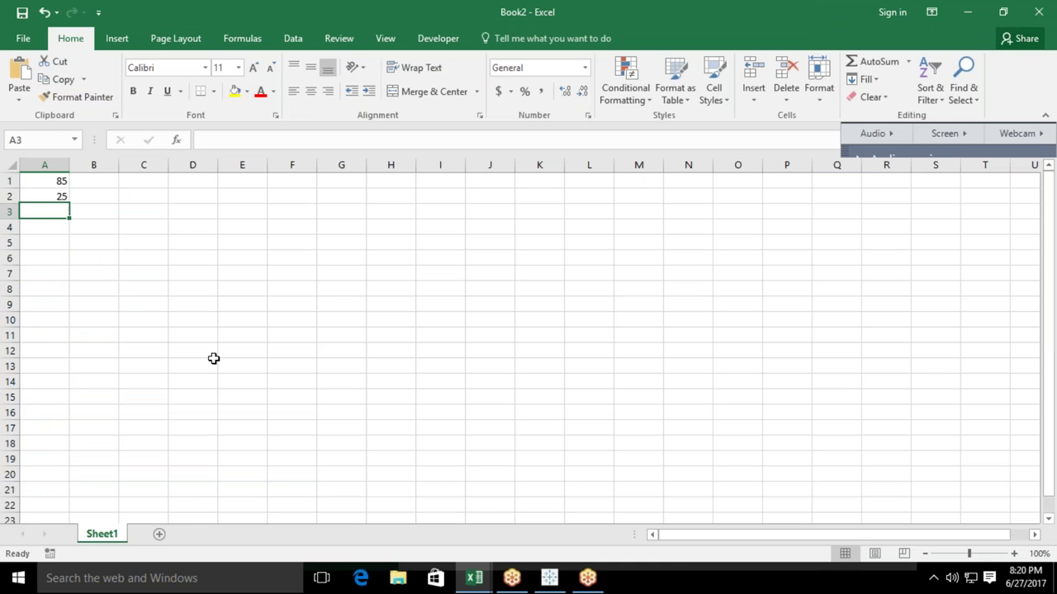
key("Up")
key("Up")
key("shift+Down")
key("Delete")
key("shift+Up")
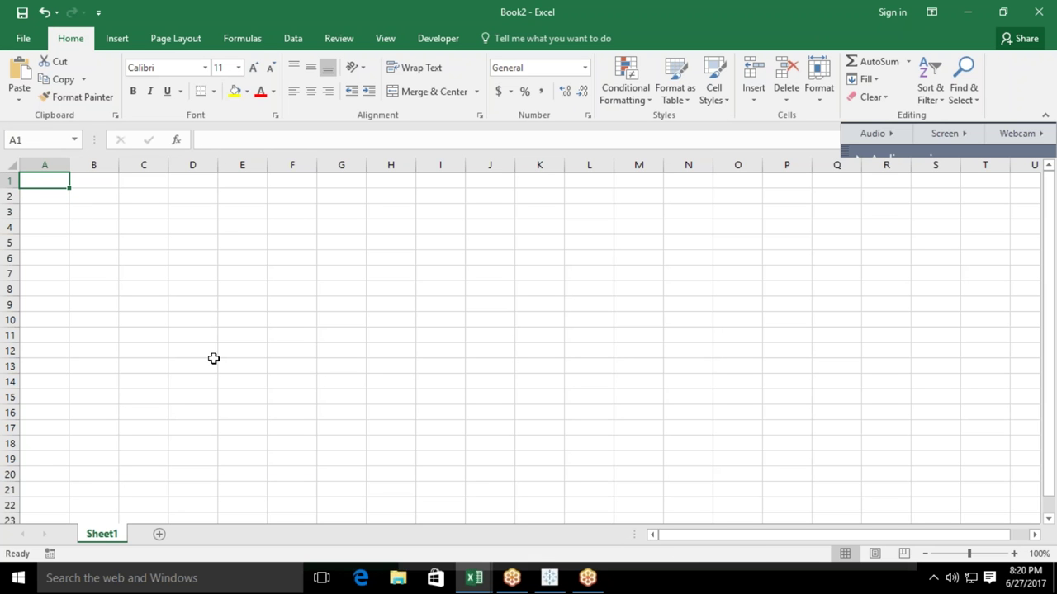
Fill A1:A4 with Month, Jan, Feb and Mar.
type("Month")
key("Return")
type("Jan")
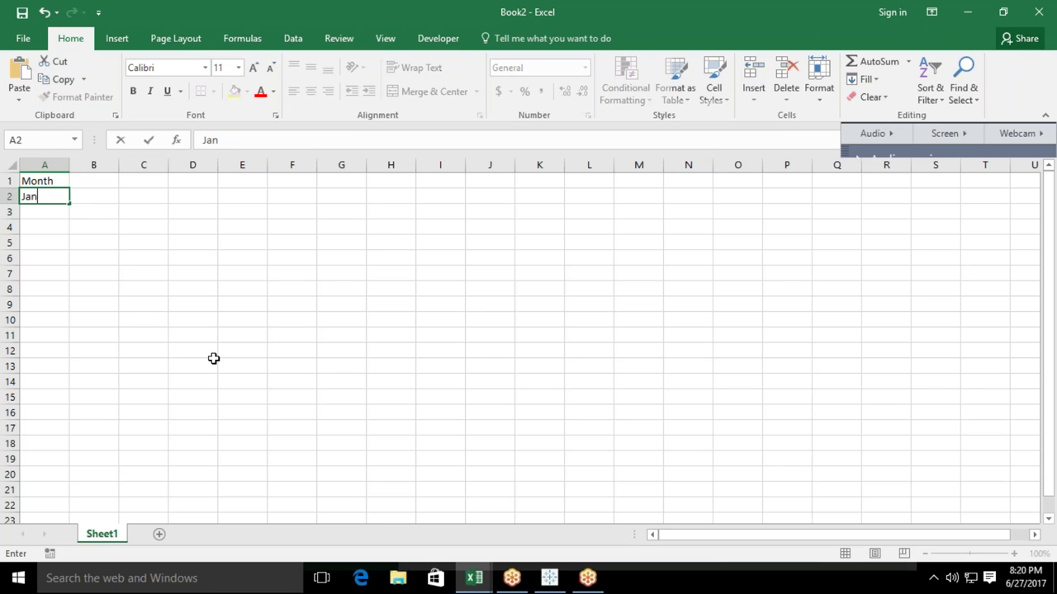
key("Return")
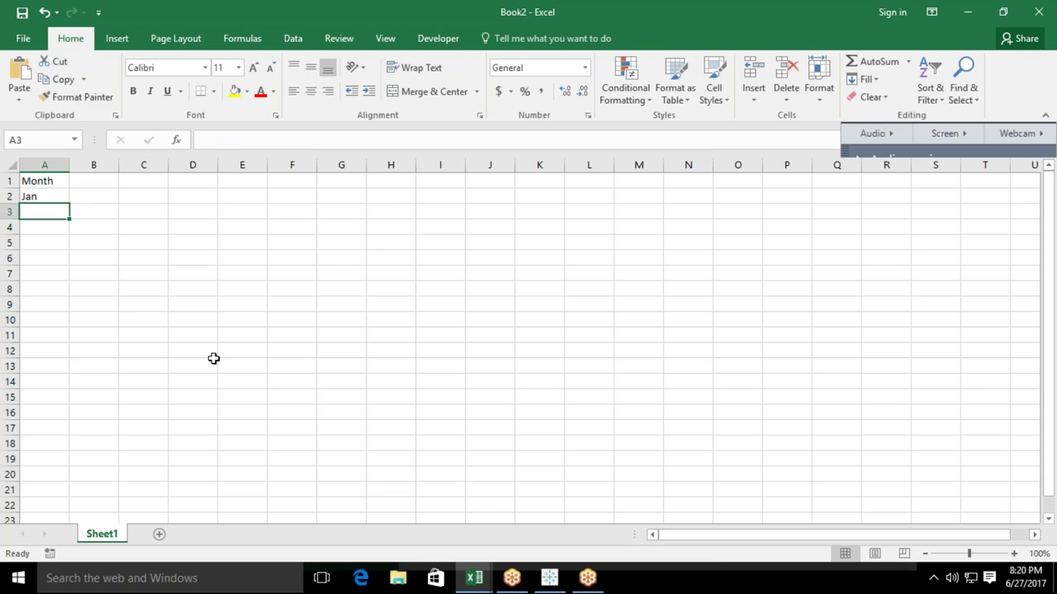
type("Feb")
key("Return")
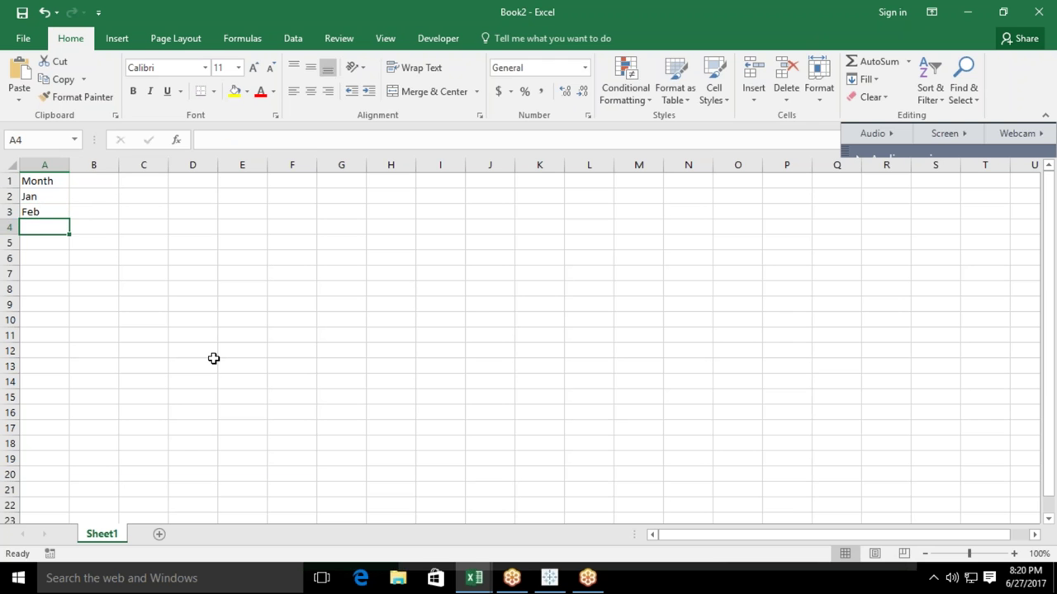
type("Mar")
key("Return")
Fill B1:B4 with Sales, 85, 25 and 63.
key("ctrl+Home")
key("Right")
type("Sale")
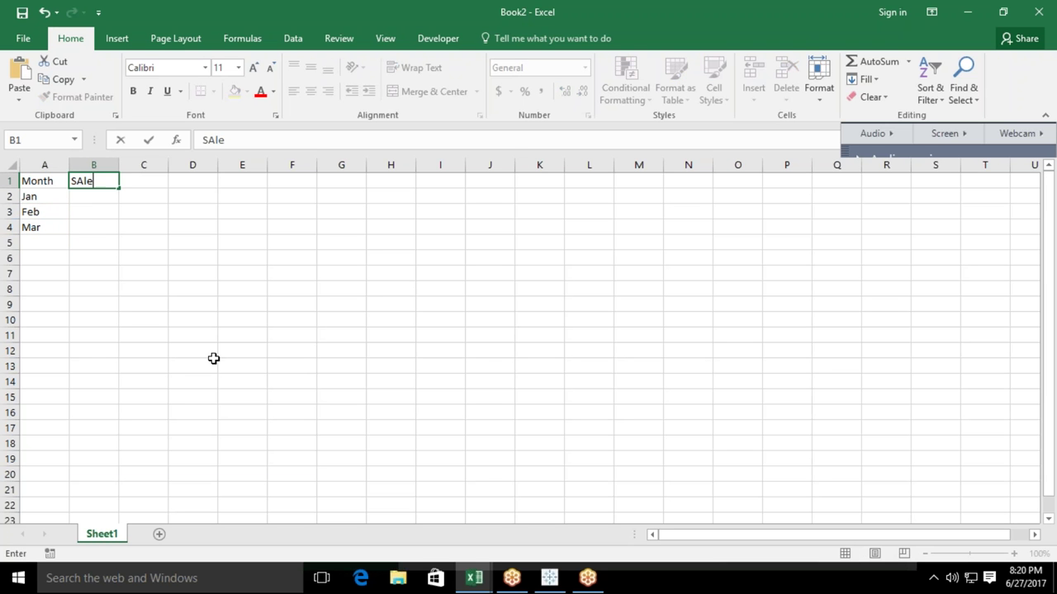
type("s")
key("Return")
type("85")
key("Return")
type("25")
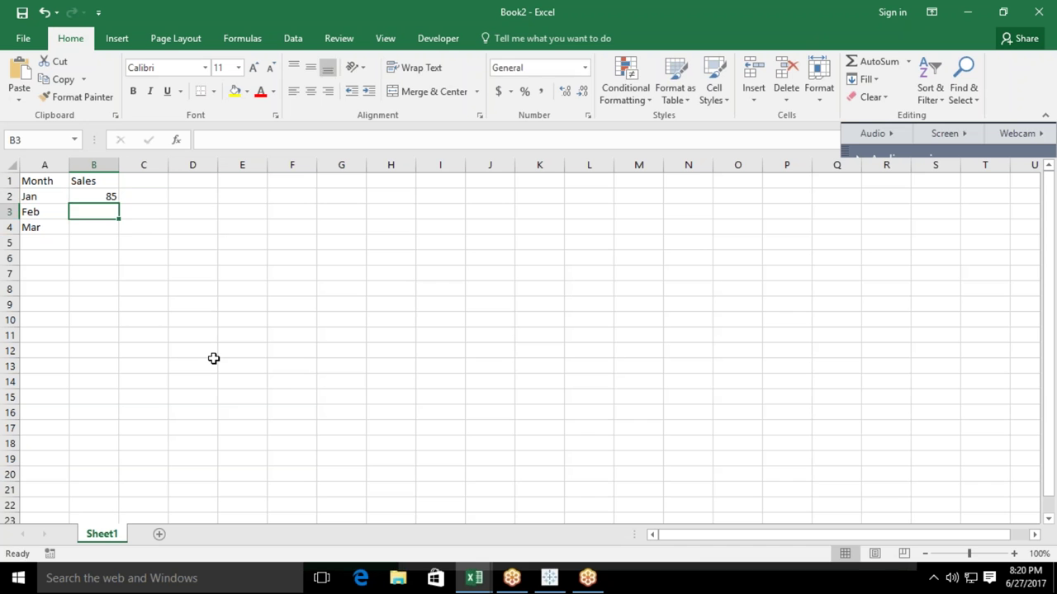
key("Return")
type("63")
key("Return")
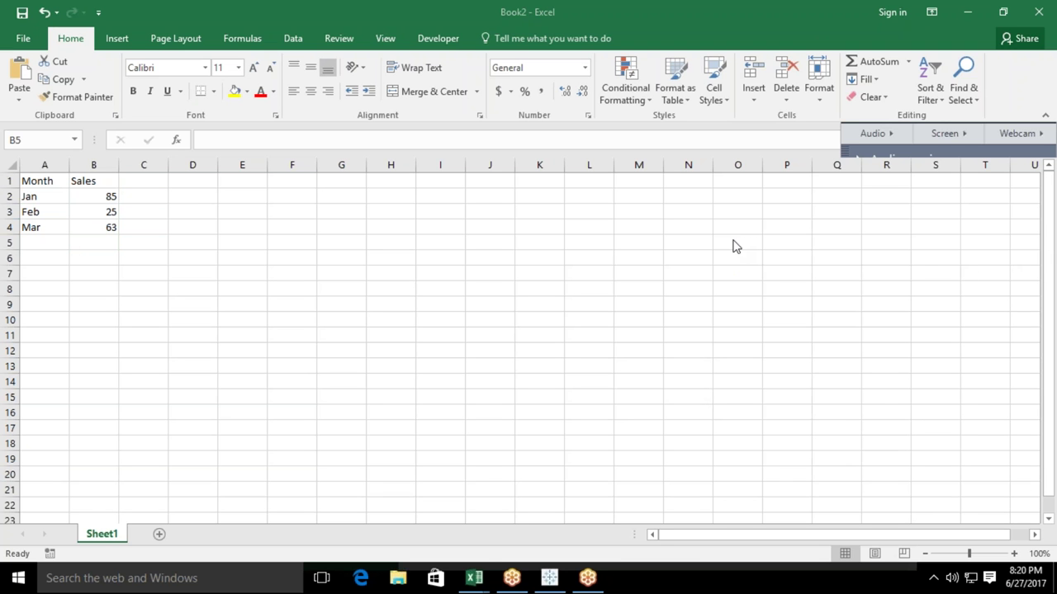
Insert a clustered column chart of A1:B4 and move it to around F5:M17.
left_click_drag(66, 181, 108, 227)
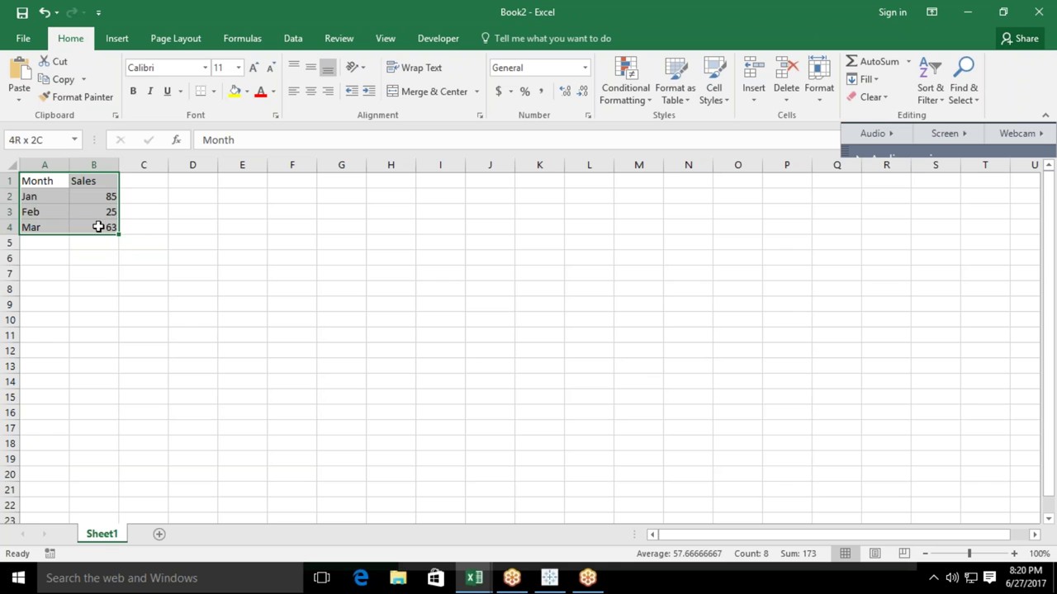
left_click(118, 39)
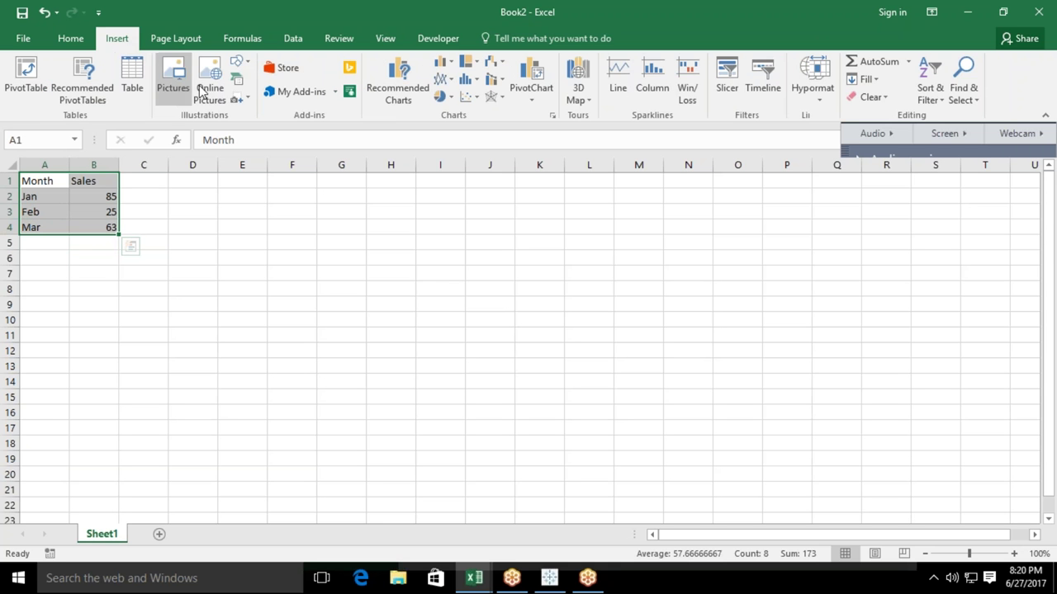
left_click(443, 63)
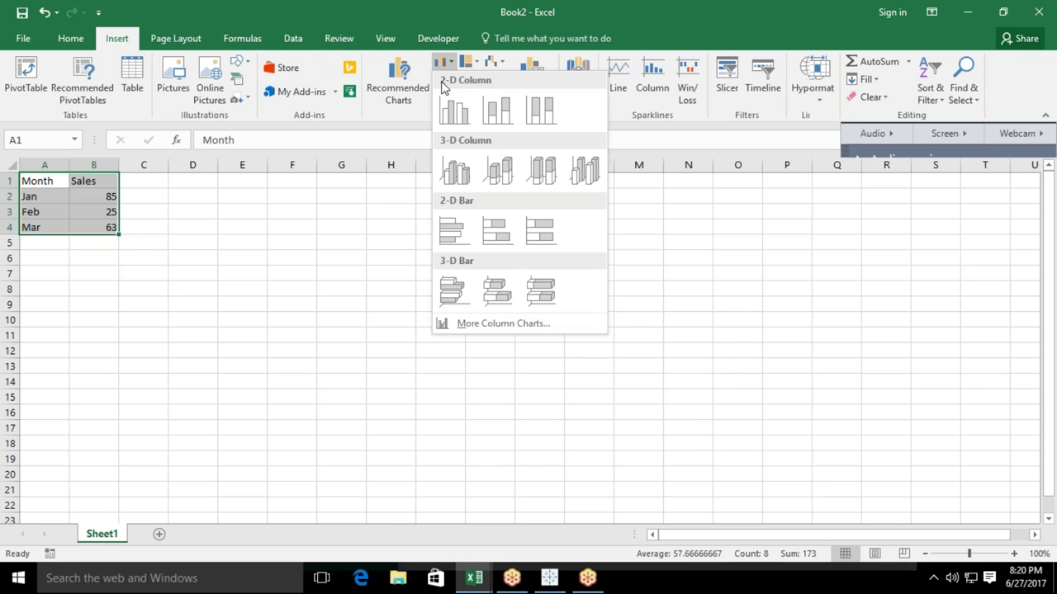
left_click(453, 109)
left_click_drag(415, 265, 329, 229)
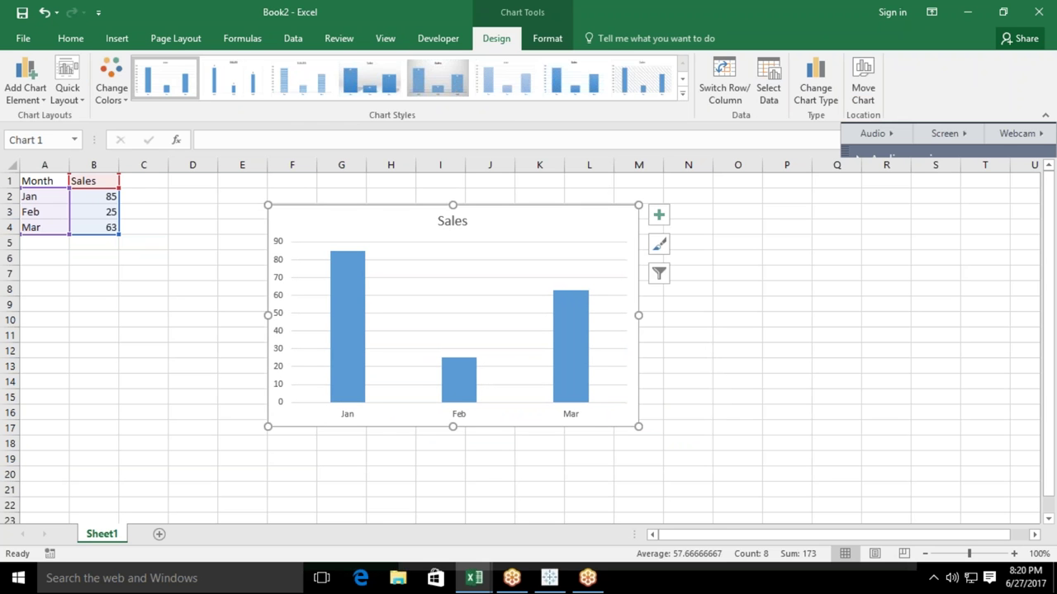
left_click(652, 320)
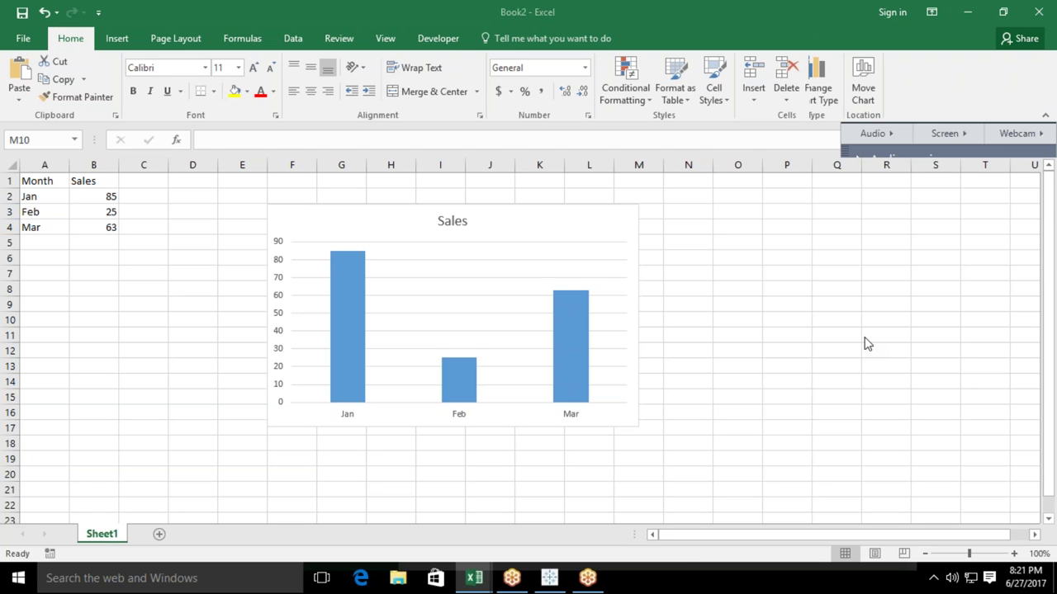
left_click(350, 307)
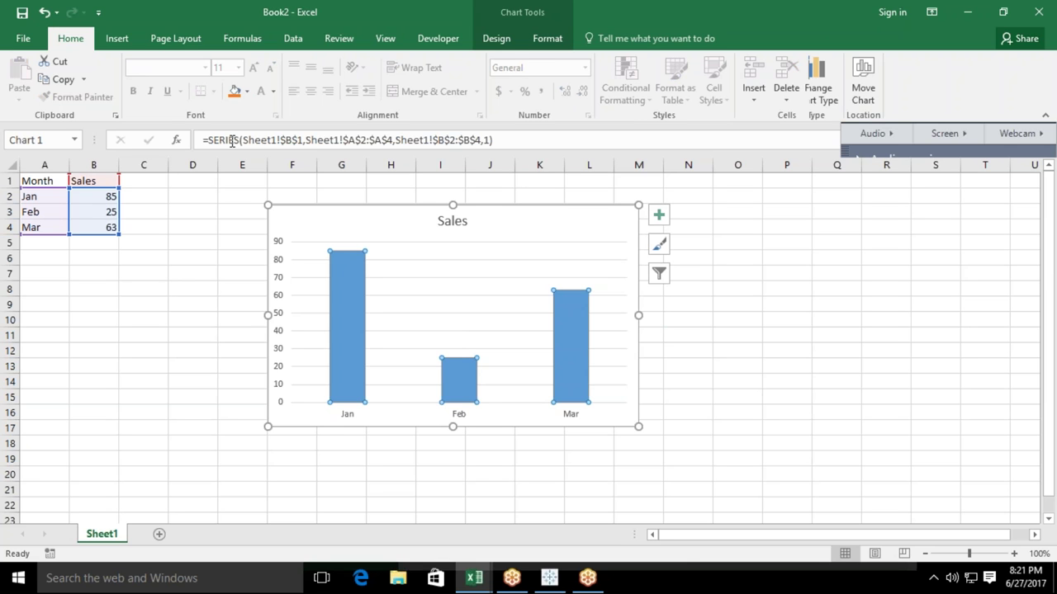
left_click(303, 140)
left_click_drag(303, 139, 245, 140)
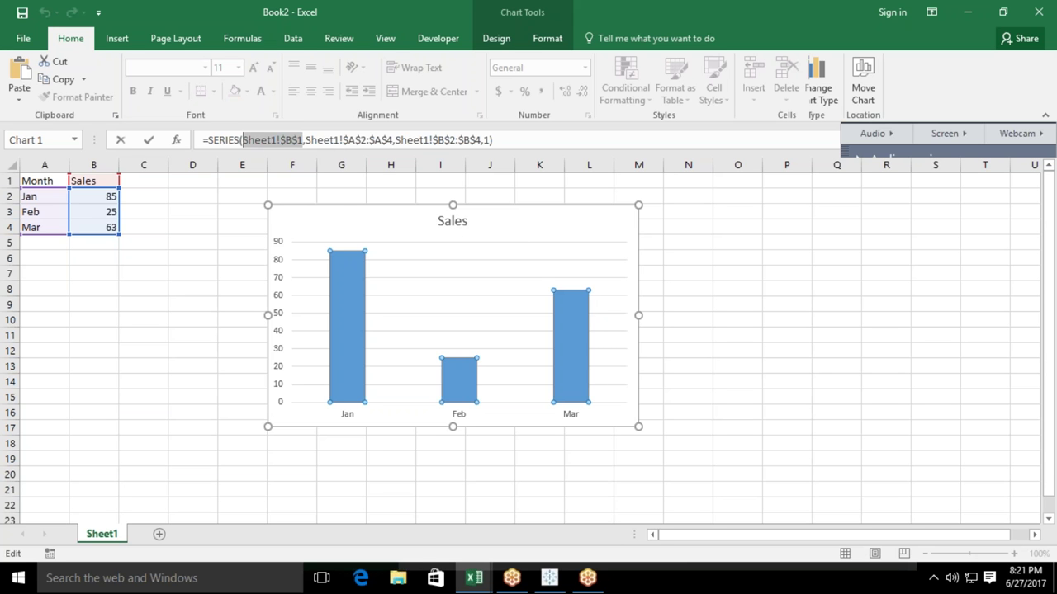
key("Return")
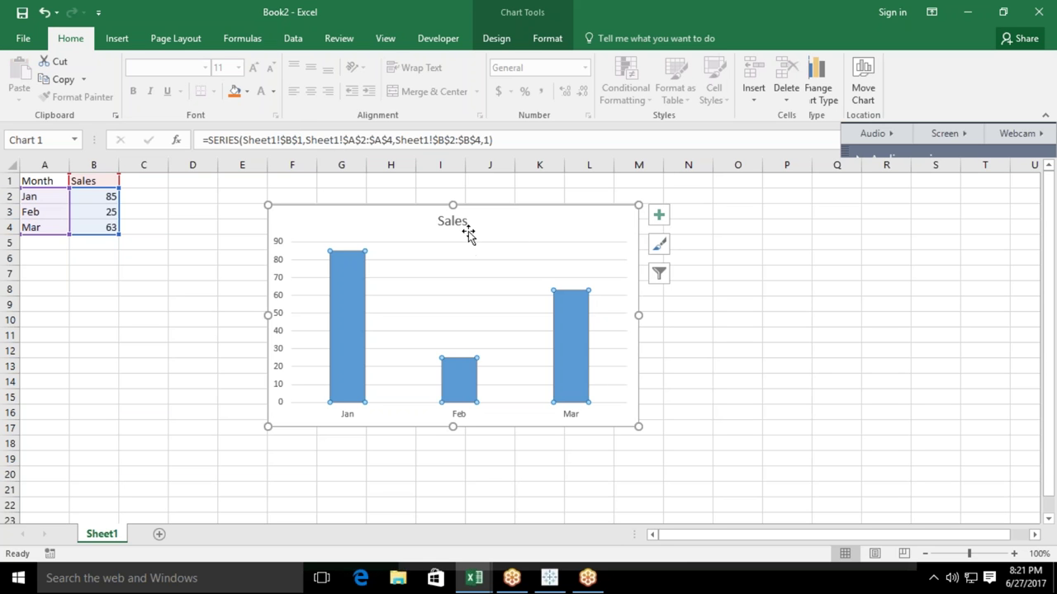
key("Escape")
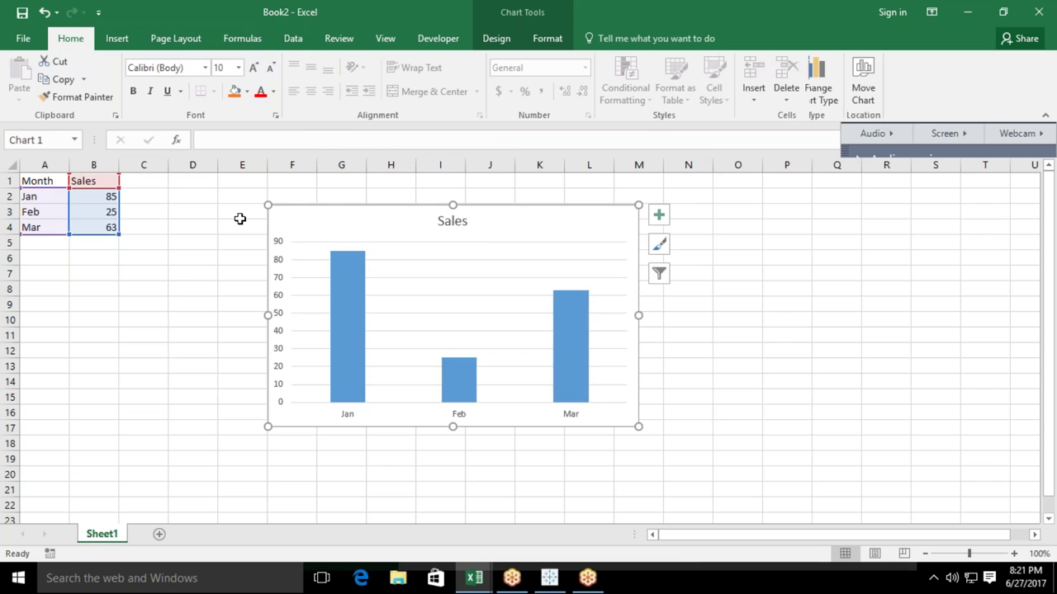
left_click(174, 185)
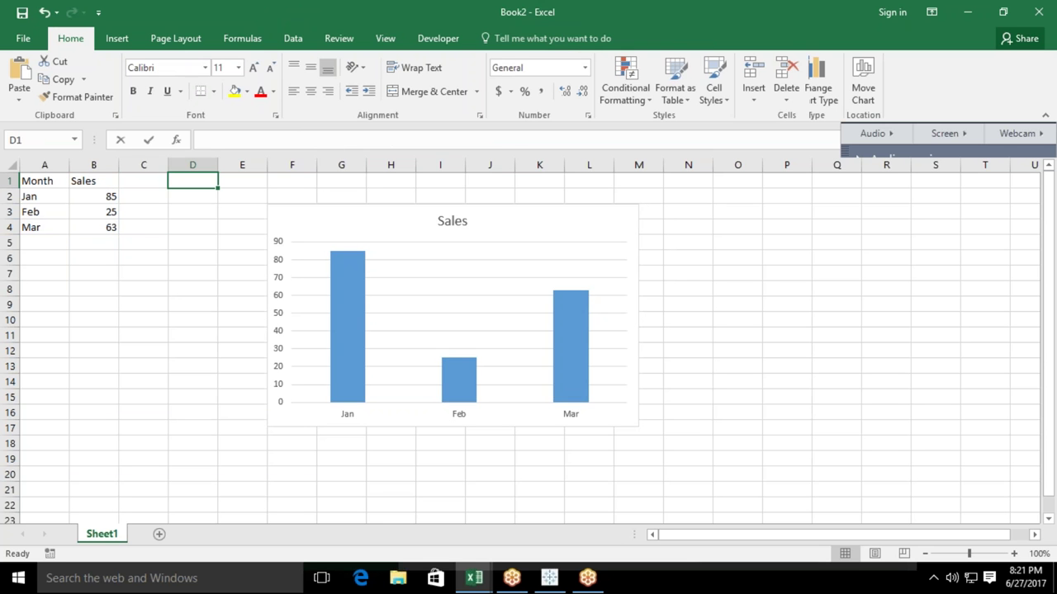
Enter ="Monthly Sales of Year "&YEAR(TODAY()) in D1, accepting Excel's correction.
type("=\"Monthly")
type("Sales of Year")
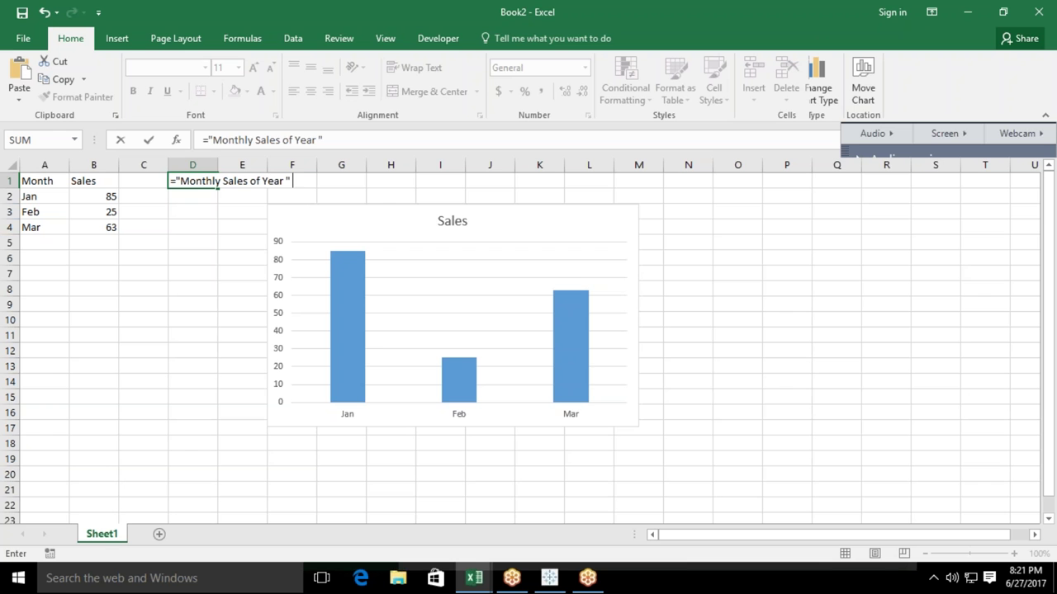
type("&")
type(" yea")
key("Tab")
type("to")
key("Tab")
type(")")
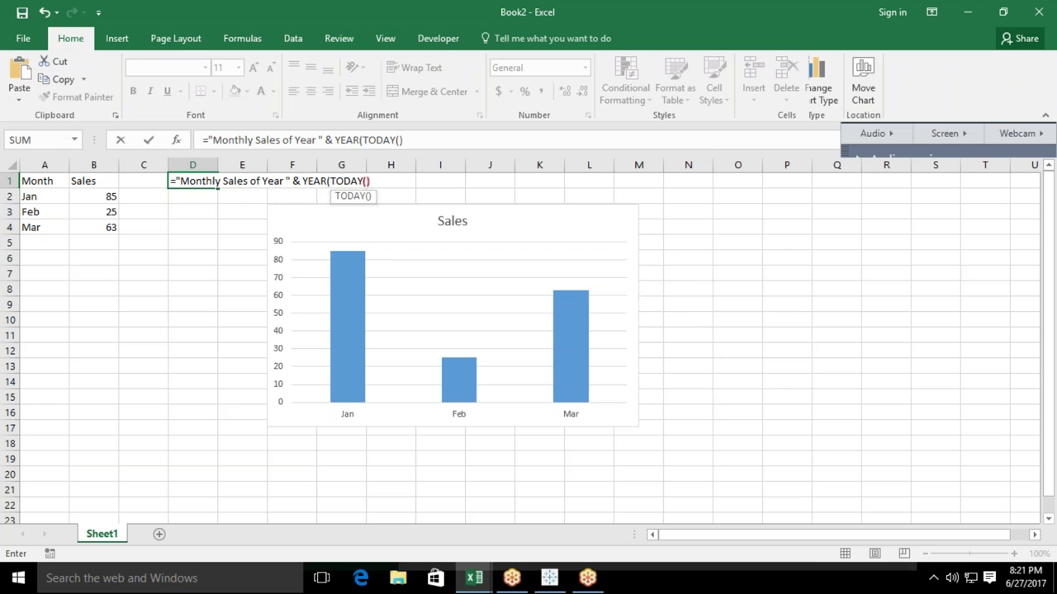
key("Return")
key("Return")
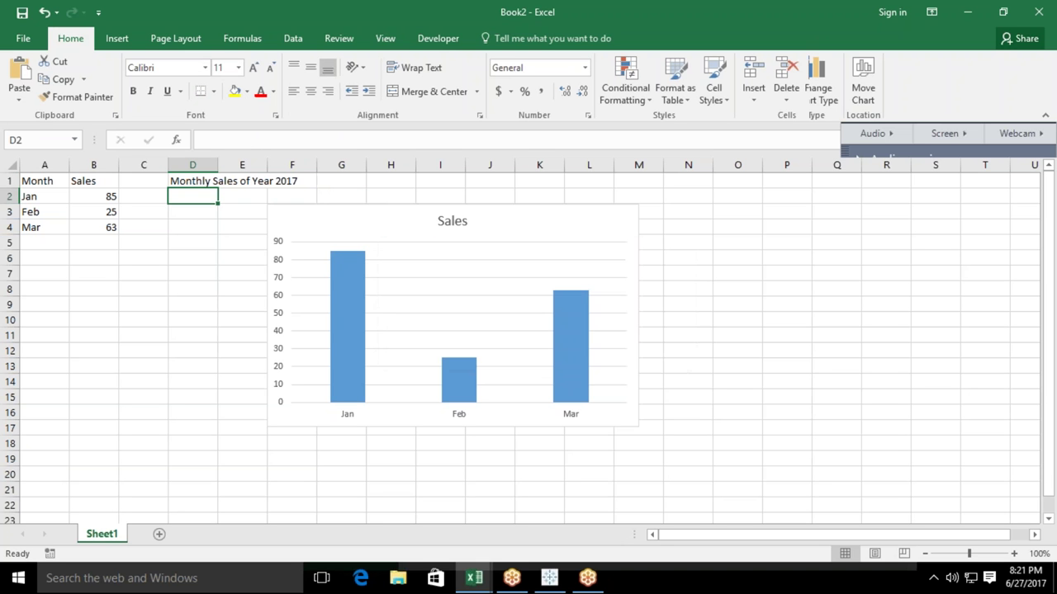
left_click(175, 180)
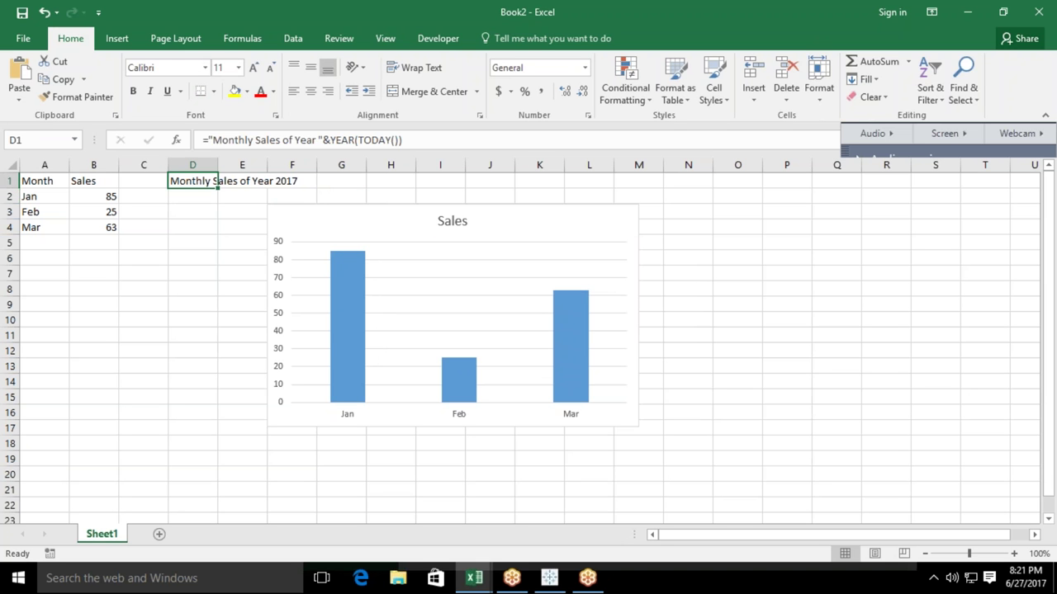
Select the chart series and delete the old name reference in its SERIES formula.
left_click(340, 297)
left_click(303, 140)
key("BackSpace")
key("BackSpace")
key("BackSpace")
key("BackSpace")
key("BackSpace")
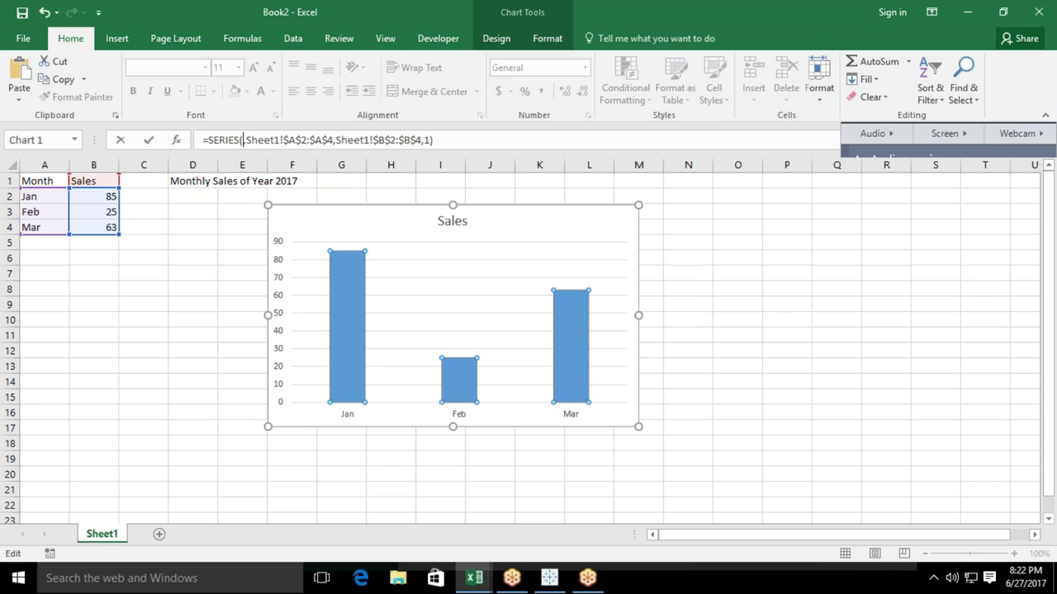
Point the series name at cell D1 and confirm the SERIES formula.
left_click(213, 180)
key("Return")
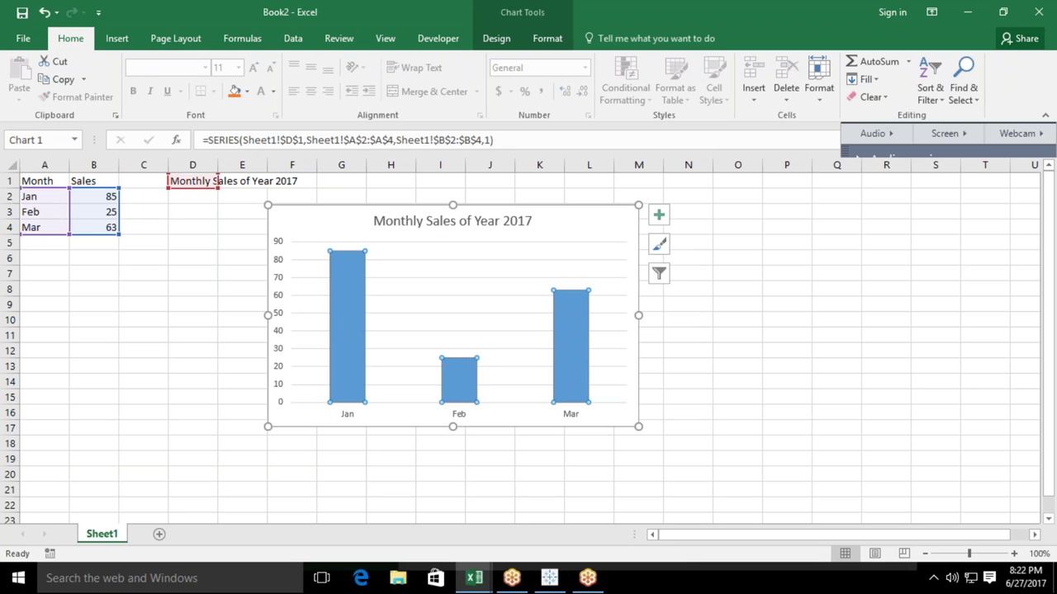
left_click(213, 181)
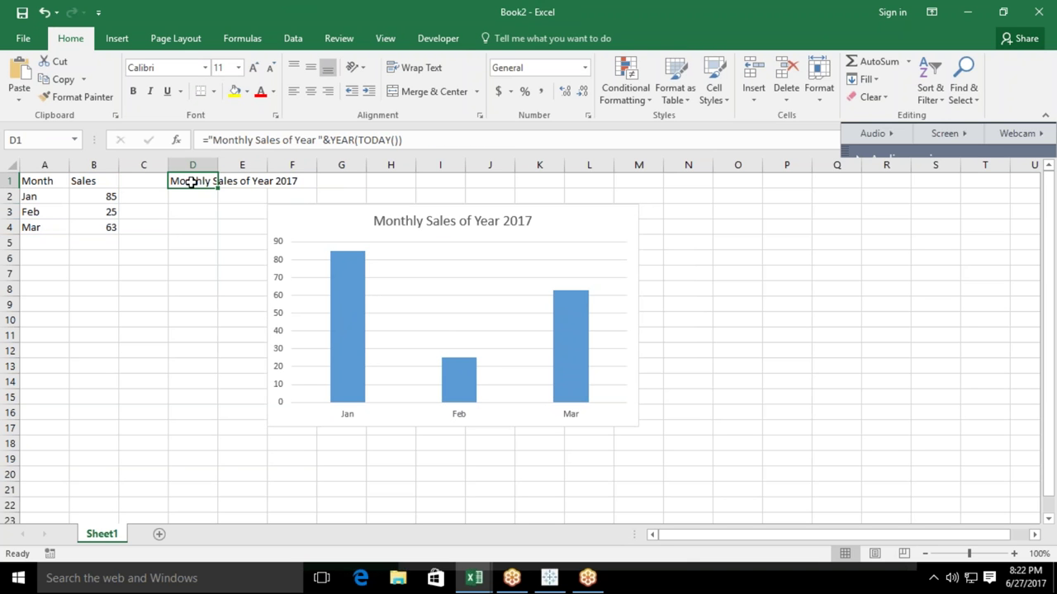
Set the SERIES formula's plot order to 1 for the B2:B4 sales.
left_click(345, 294)
left_click_drag(304, 140, 250, 140)
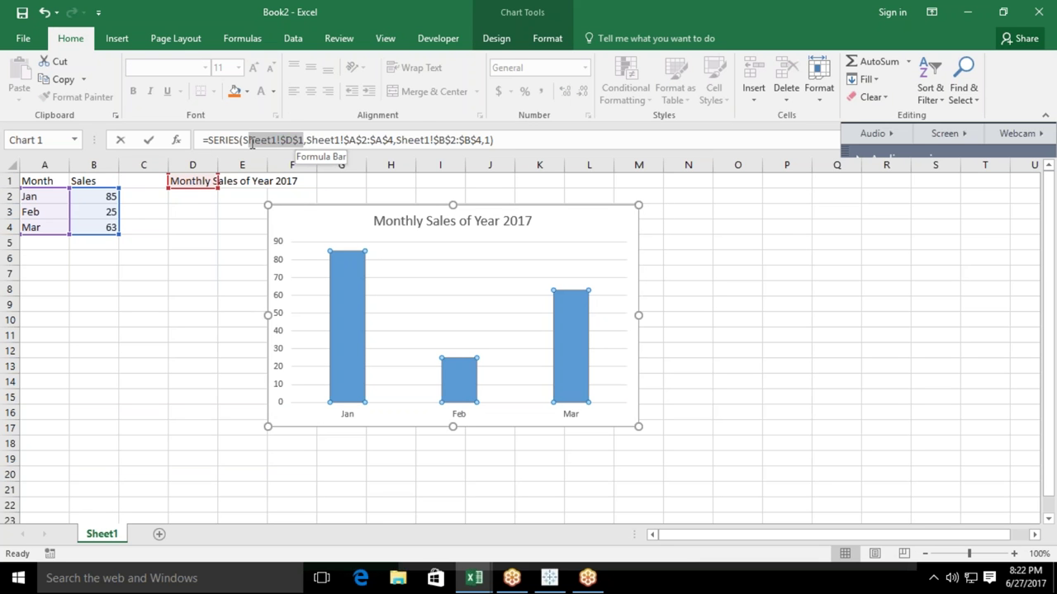
left_click(309, 141)
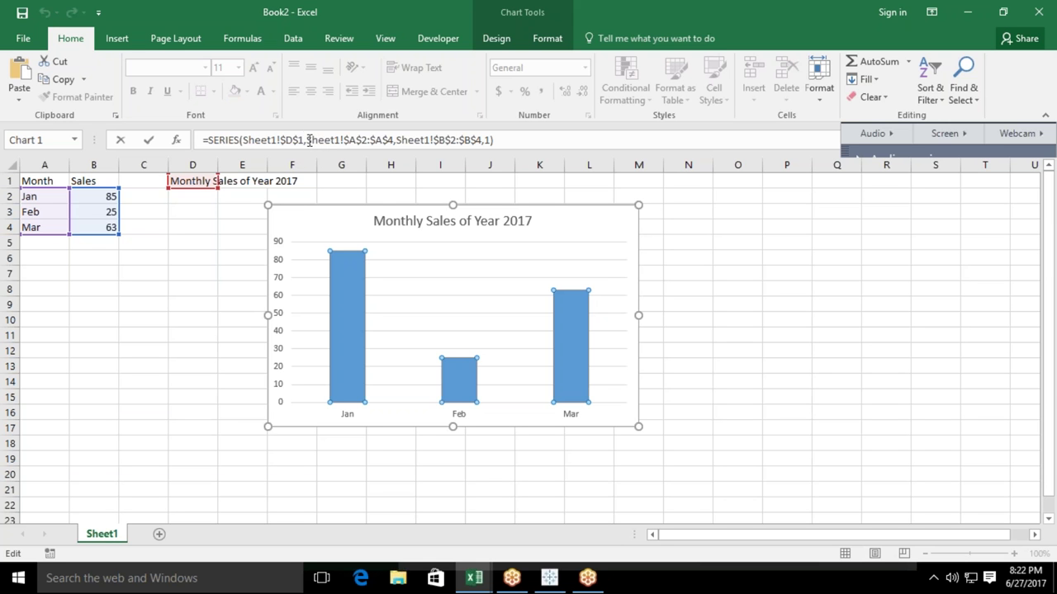
left_click_drag(305, 139, 392, 140)
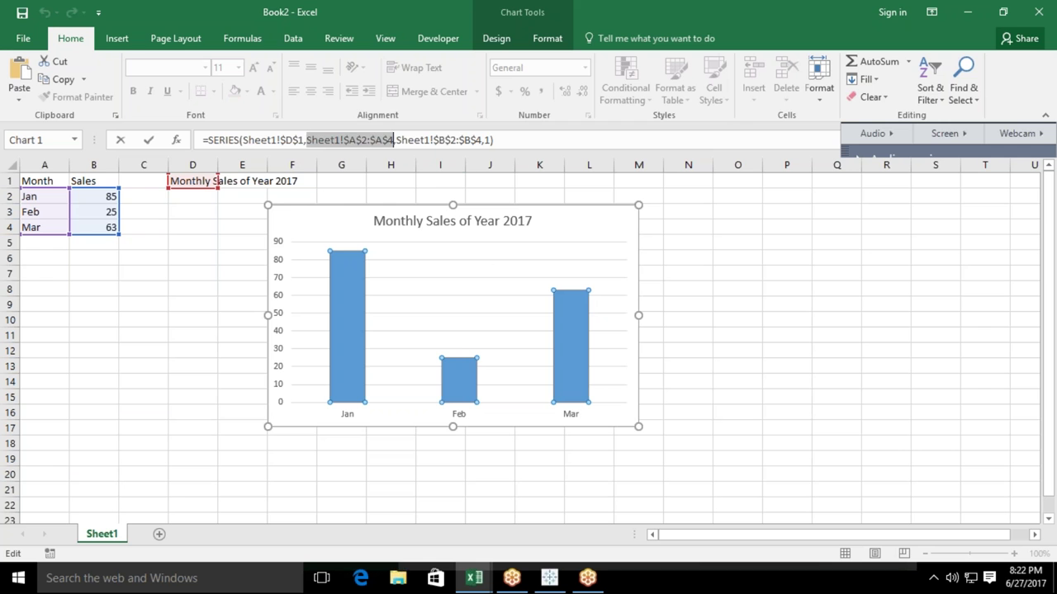
left_click_drag(398, 140, 482, 138)
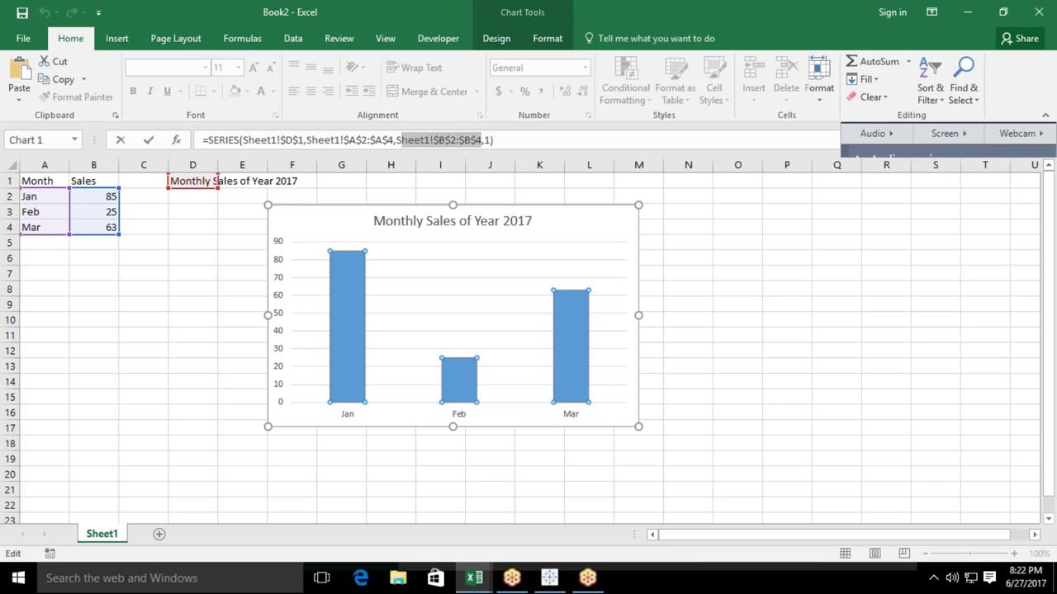
left_click(487, 140)
double_click(486, 141)
type("1")
key("Return")
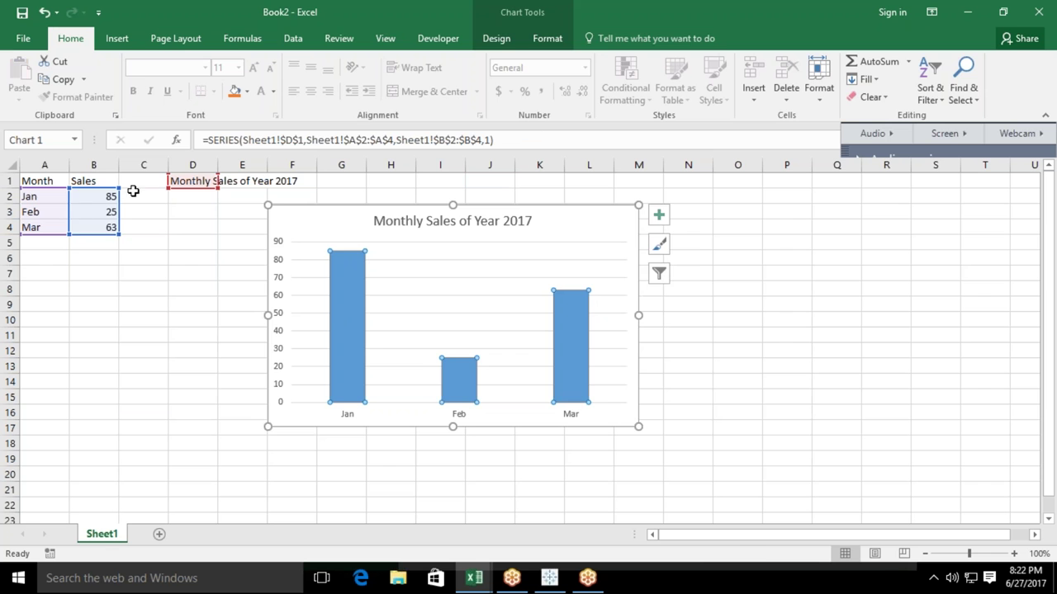
left_click(131, 198)
Enter 85, 6 and 52 into C2:C4.
left_click_drag(104, 197, 102, 213)
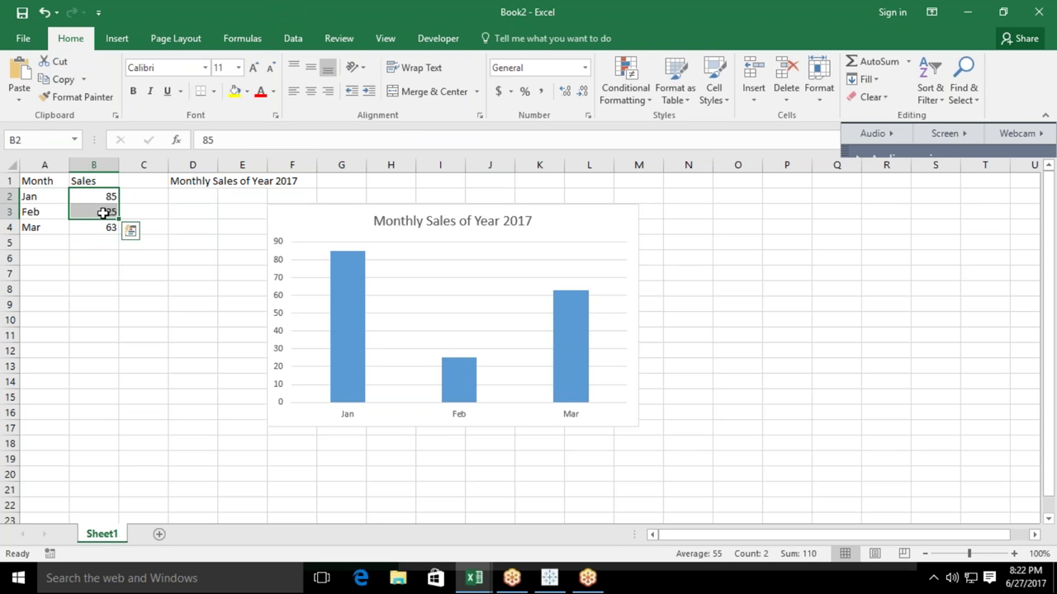
left_click(132, 197)
type("85")
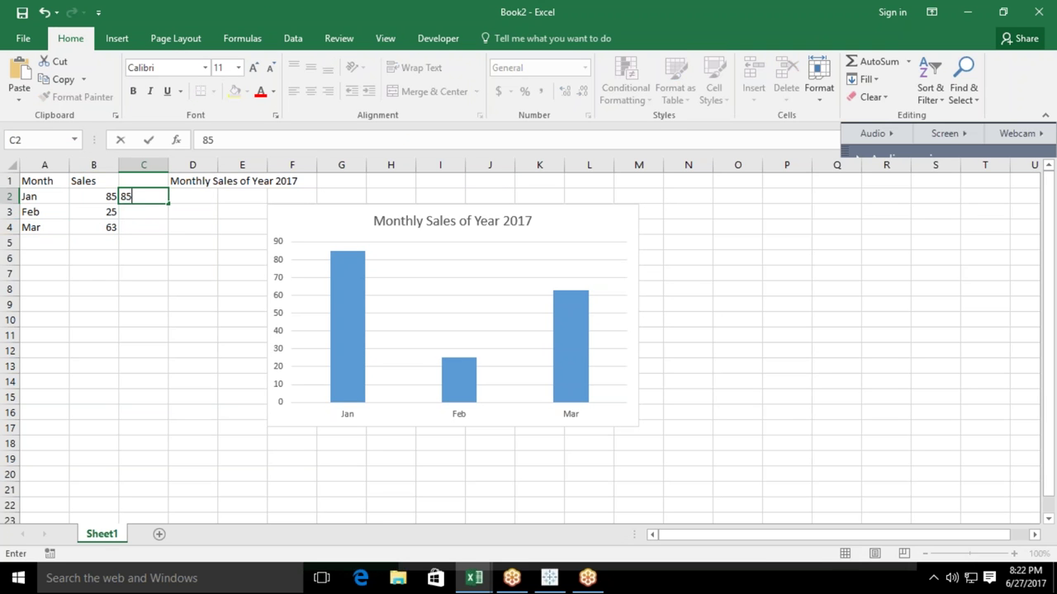
key("Return")
type("6")
key("Return")
type("52")
key("Return")
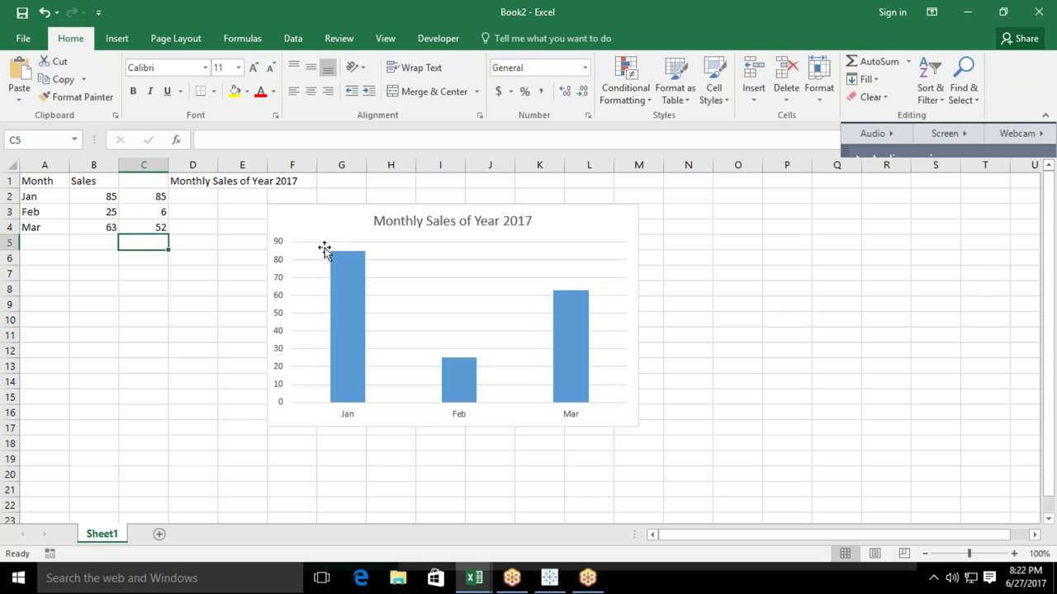
Check the chart's Sales bars, then select the table A1:C4.
left_click(324, 227)
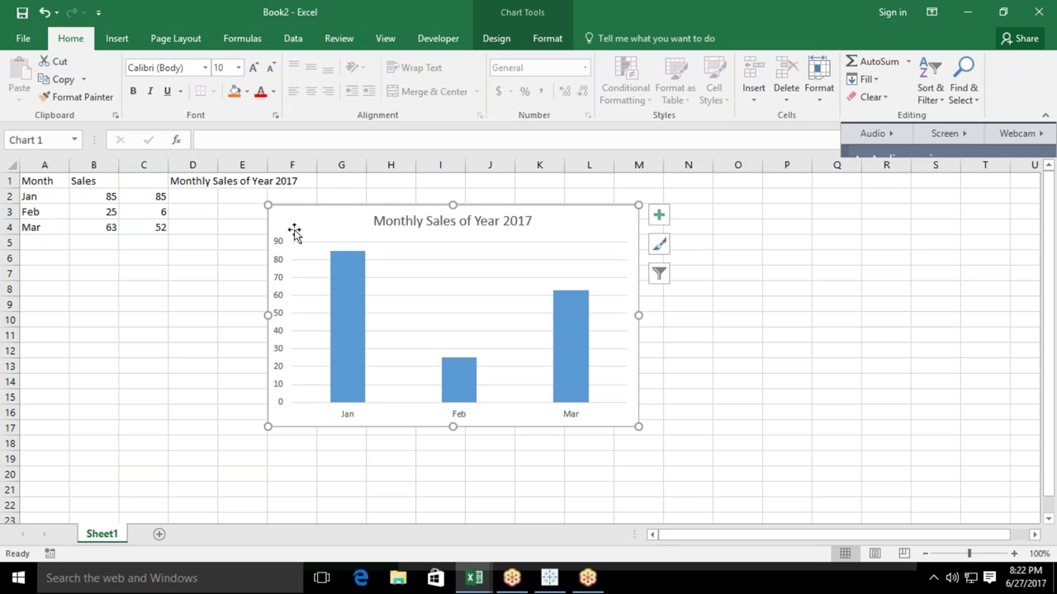
left_click(348, 281)
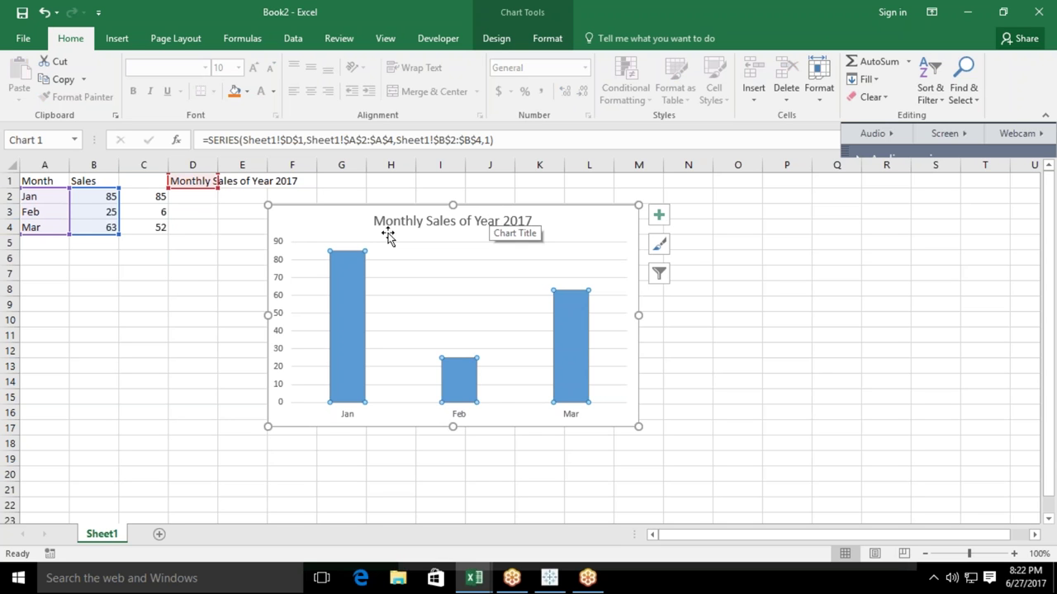
left_click(87, 302)
left_click(45, 182)
left_click_drag(42, 181, 149, 228)
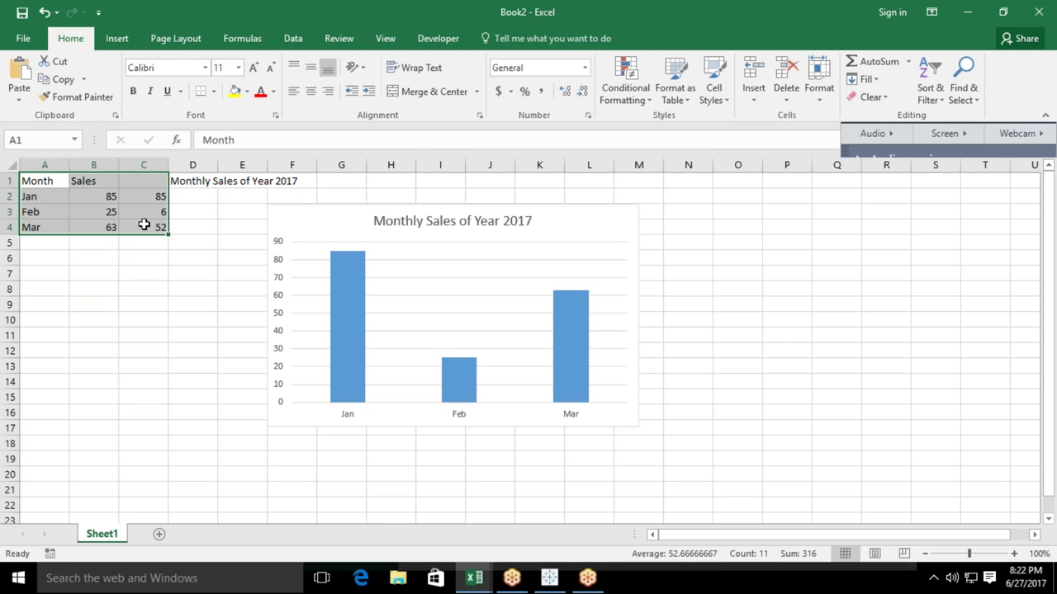
Insert a clustered column chart of A1:C4 right of the original and inspect Series1 and Series2.
left_click(117, 38)
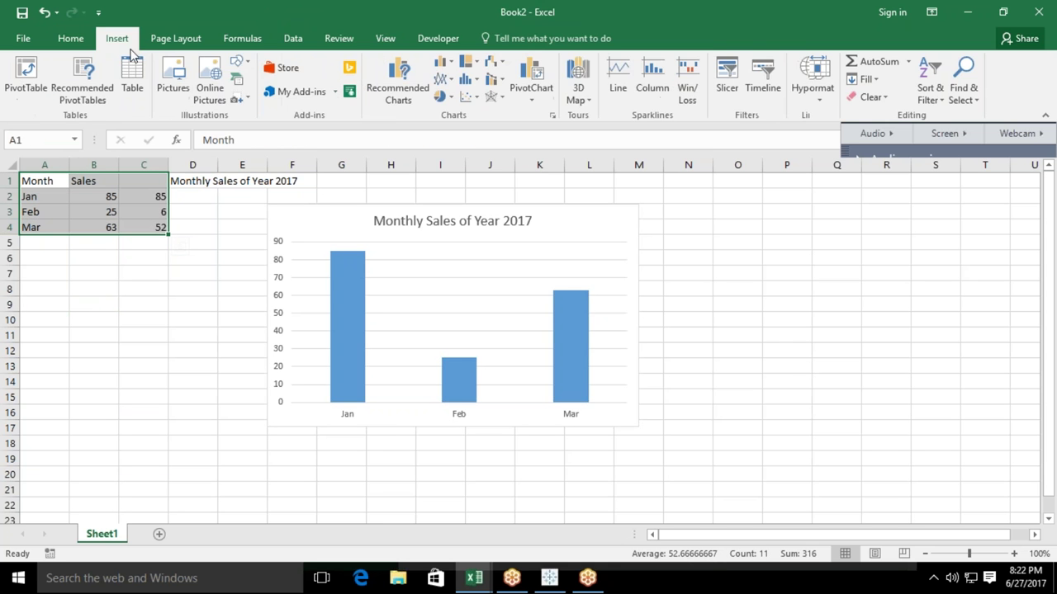
left_click(442, 71)
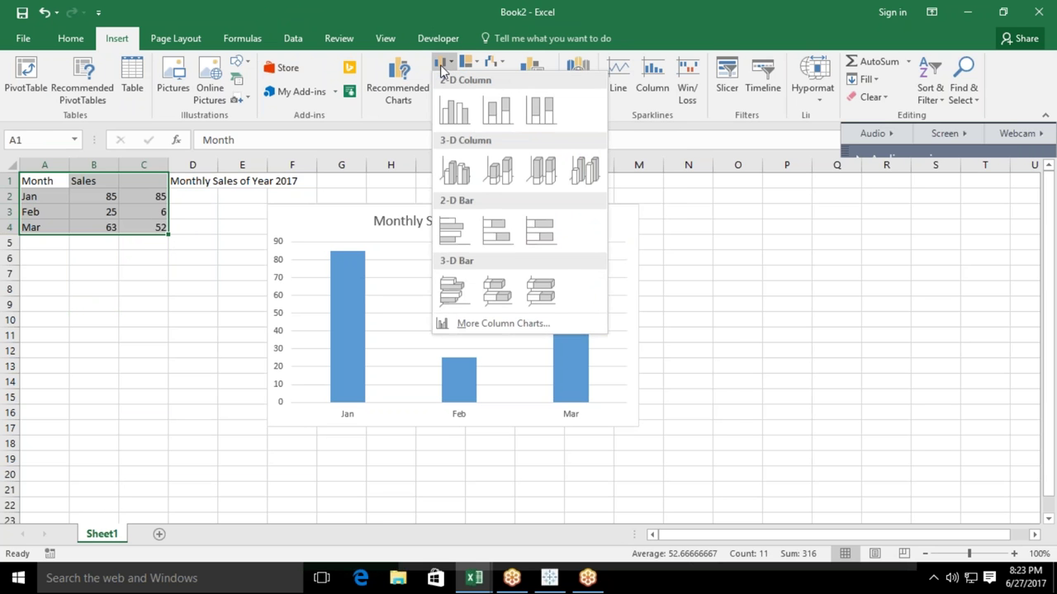
left_click(456, 106)
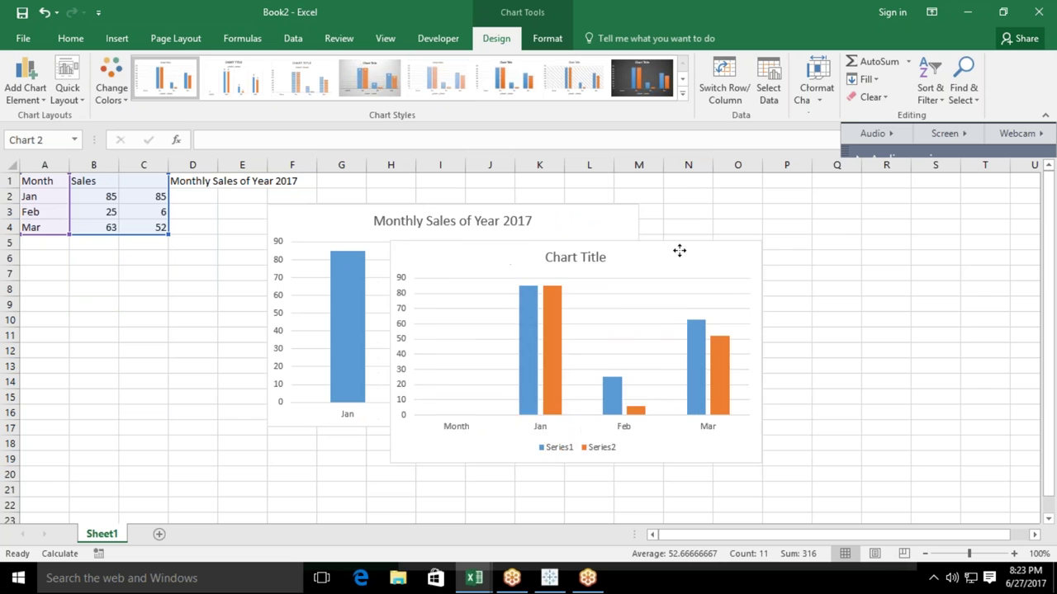
left_click_drag(597, 265, 688, 245)
left_click(582, 312)
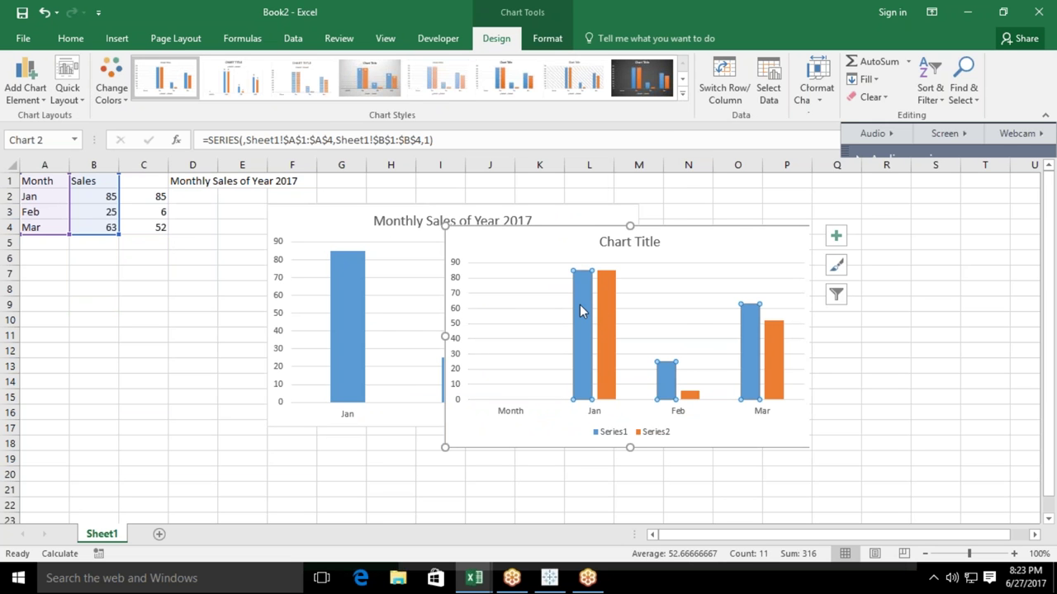
left_click(608, 316)
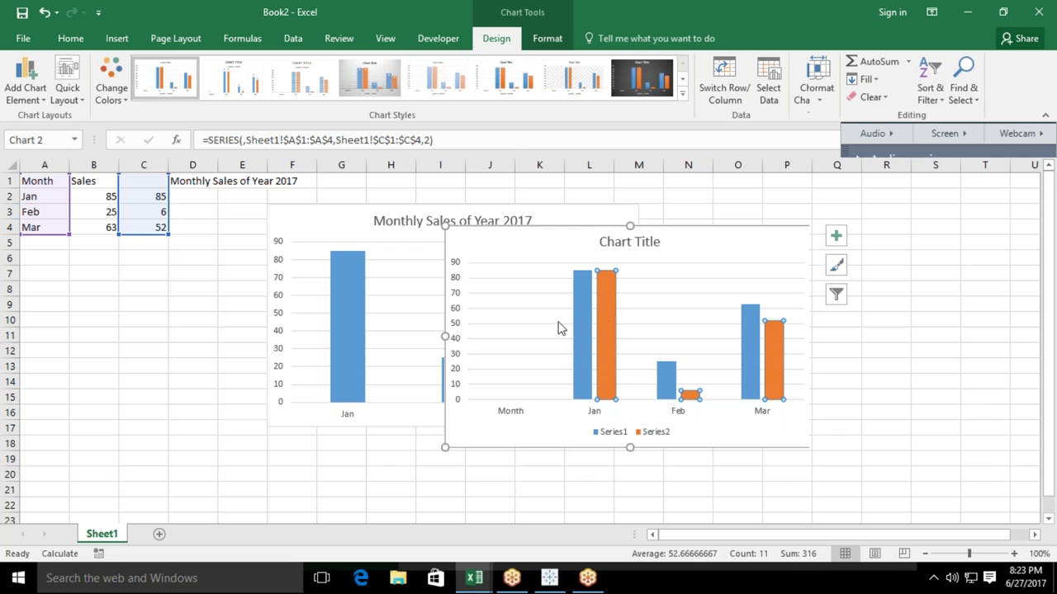
Change Series2's plot order from 2 to 1, then remove the second chart.
left_click(576, 329)
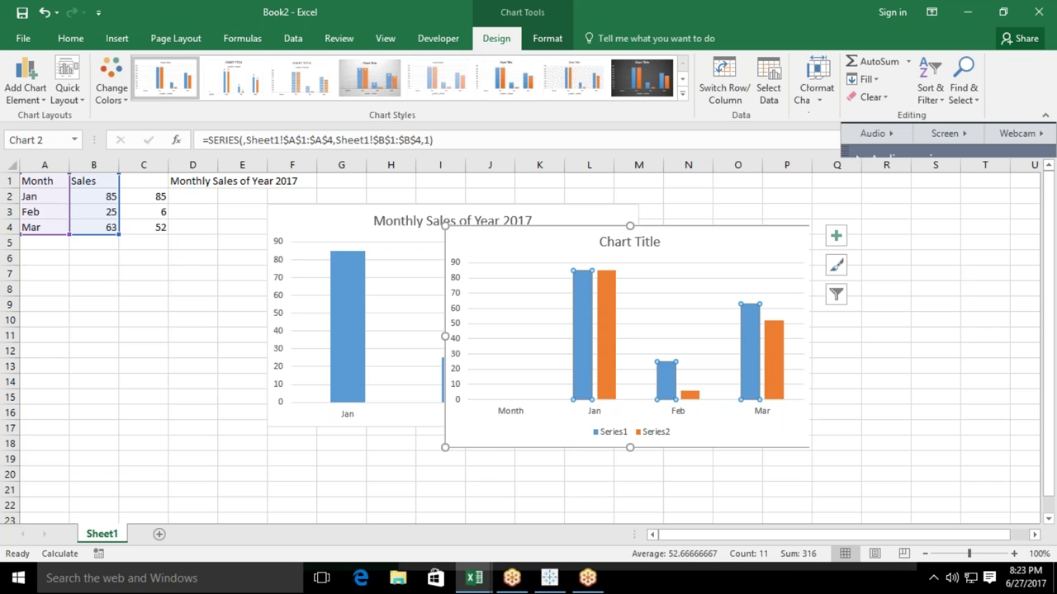
left_click(605, 297)
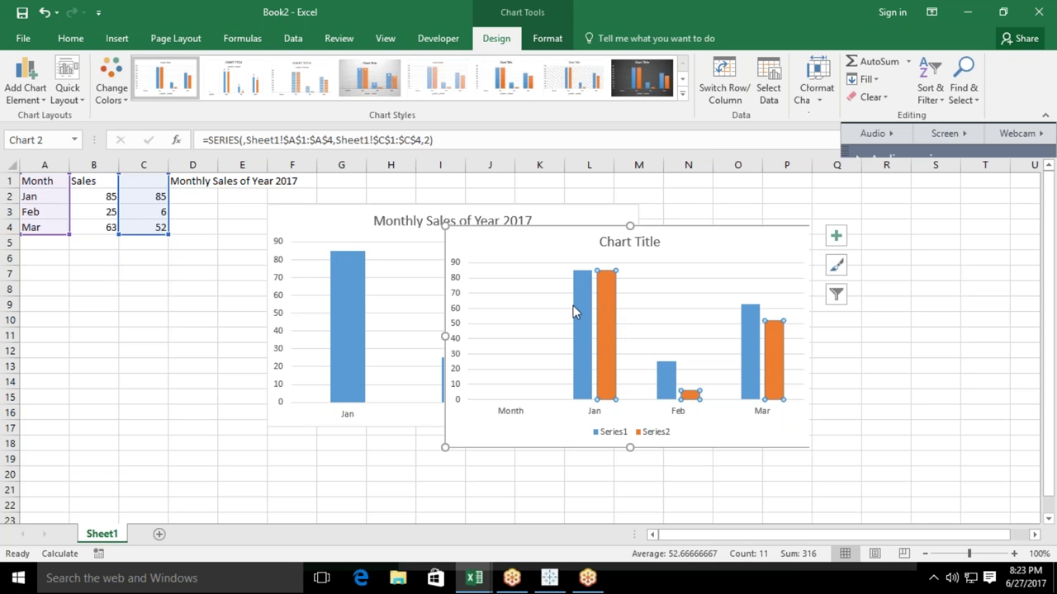
left_click(429, 140)
key("BackSpace")
key("BackSpace")
type("1")
key("Return")
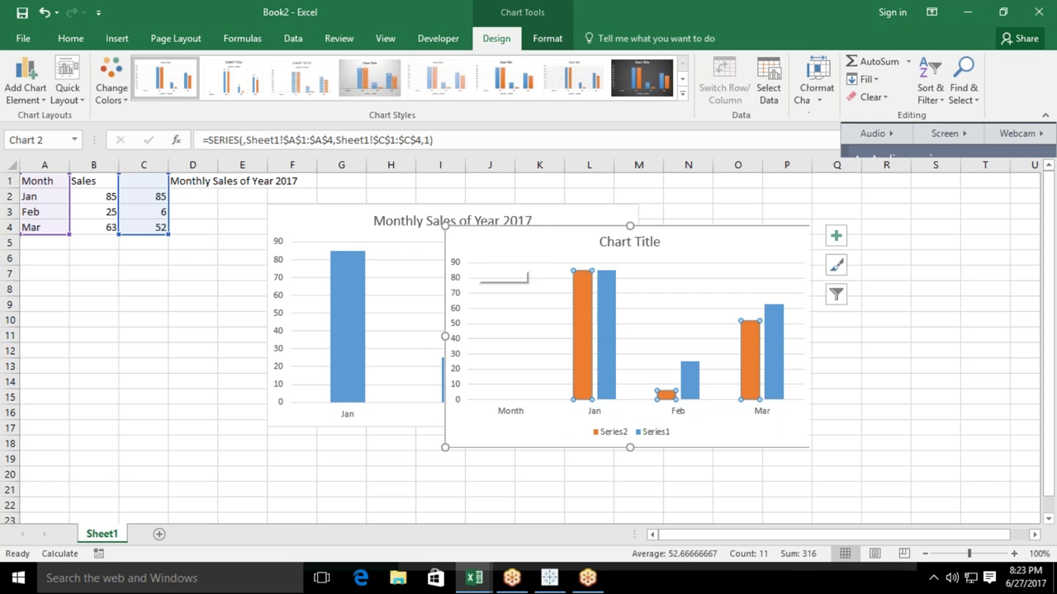
left_click(528, 272)
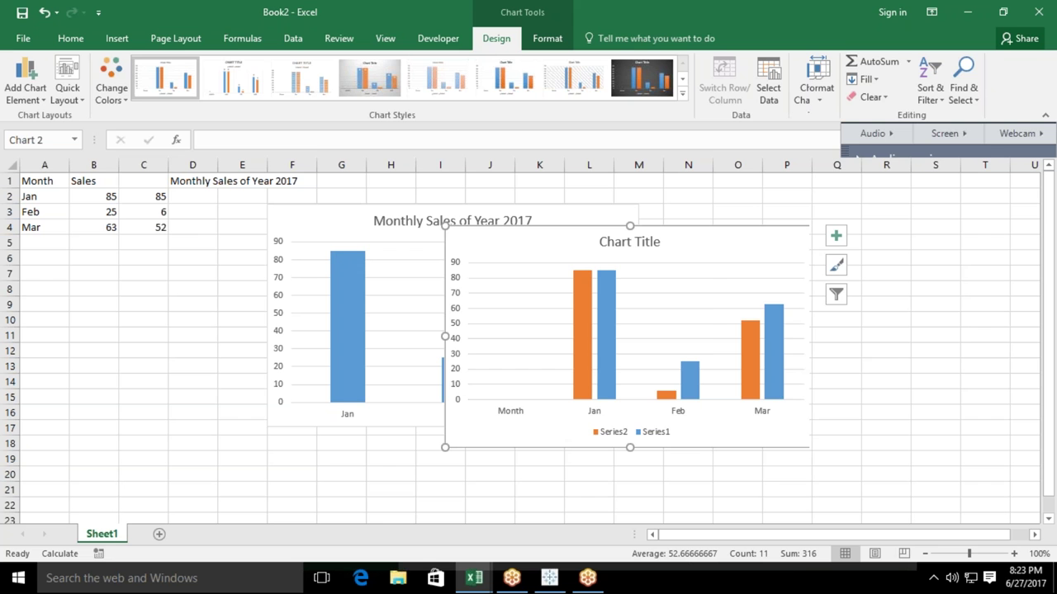
key("ctrl+z")
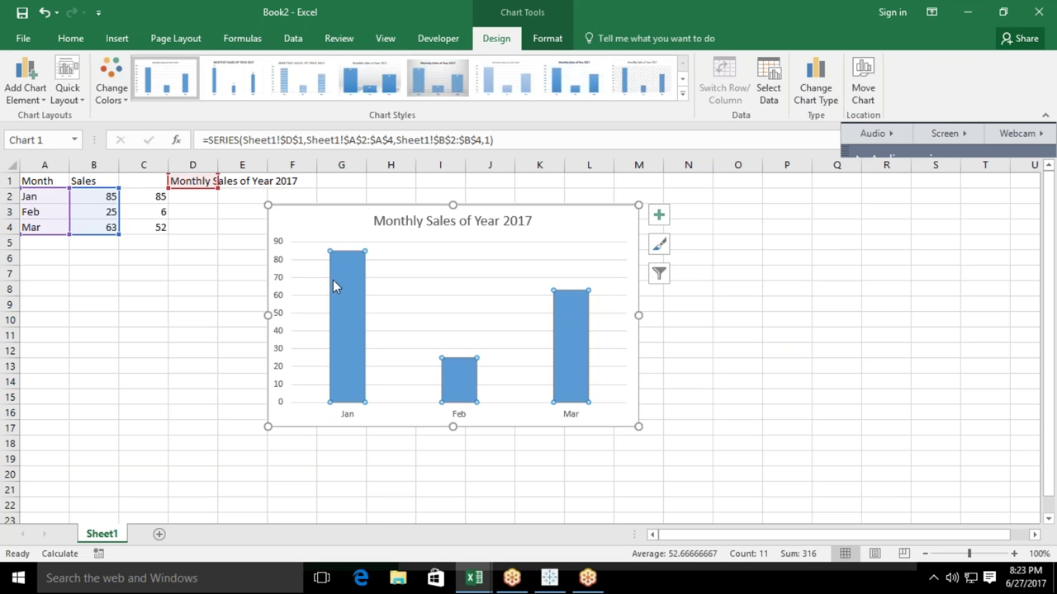
Delete the 85, 6 and 52 in C2:C4, then select B4.
left_click_drag(133, 196, 139, 231)
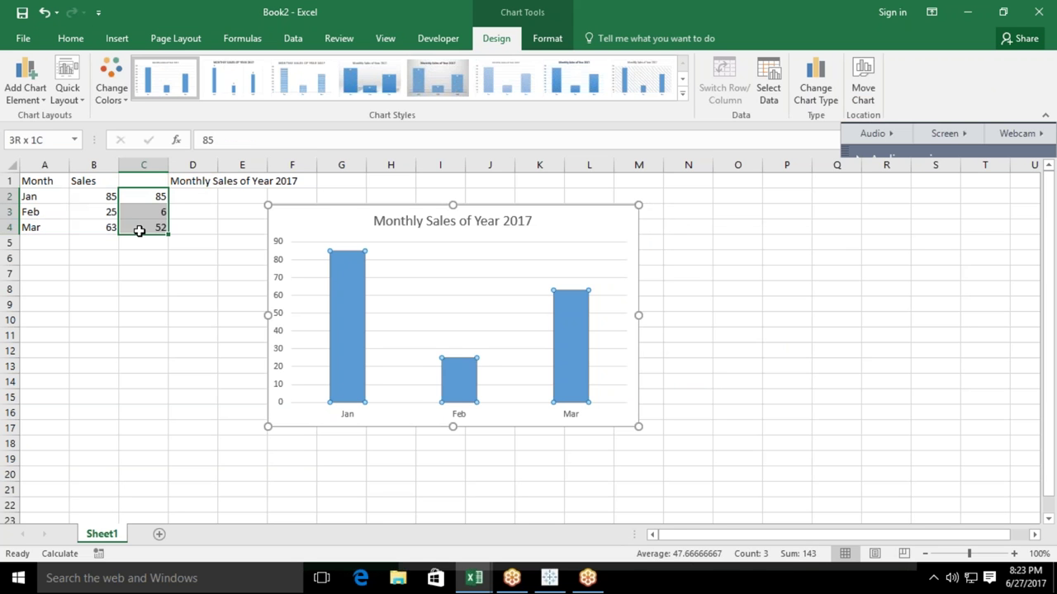
key("Delete")
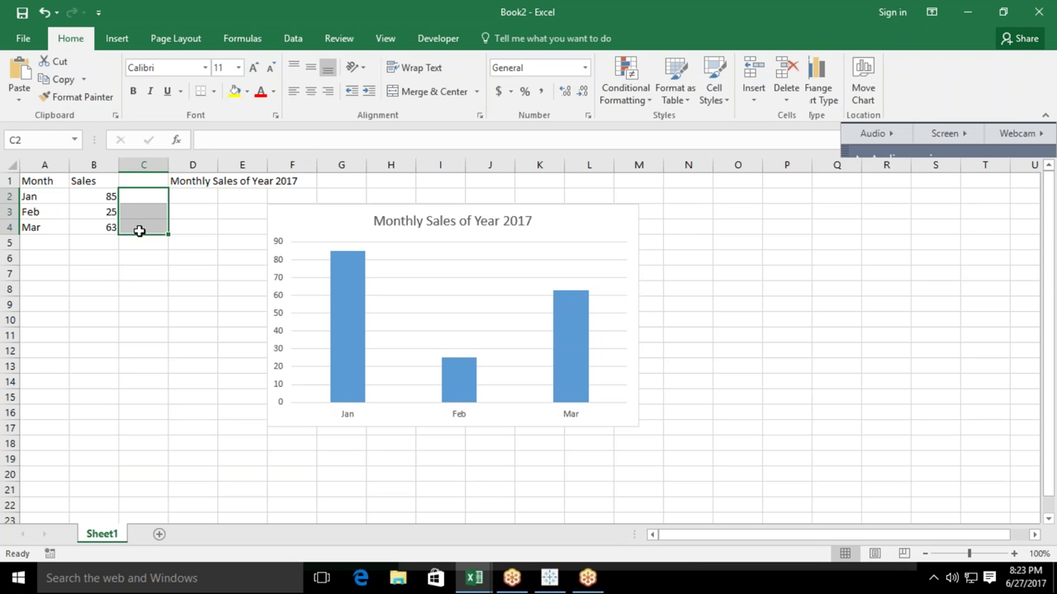
left_click(105, 228)
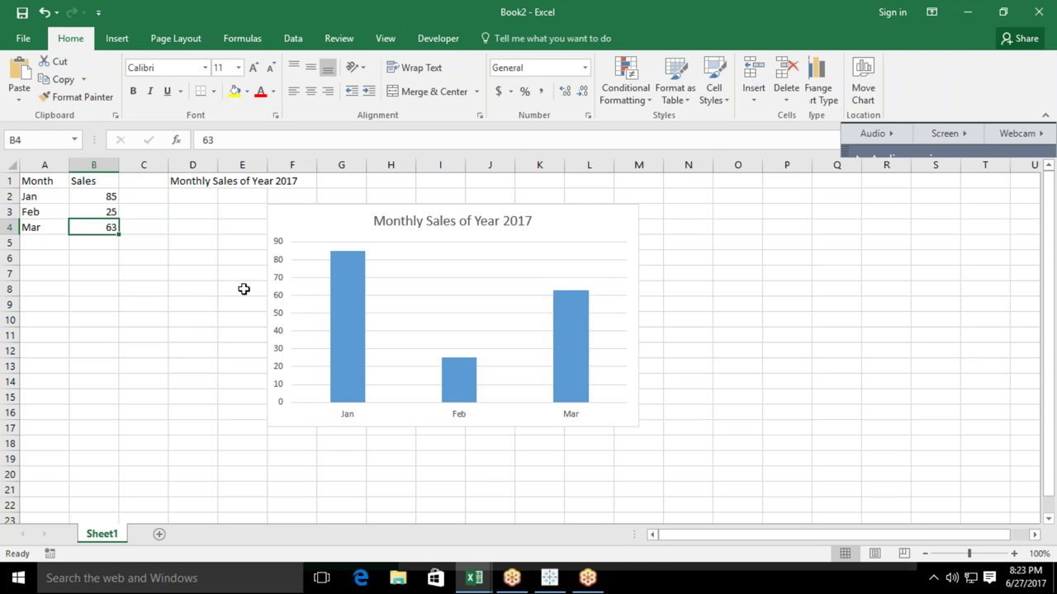
Replace the series ranges with arrays {"Jan","Feb","Mar"} and {85,25,63}.
left_click(348, 283)
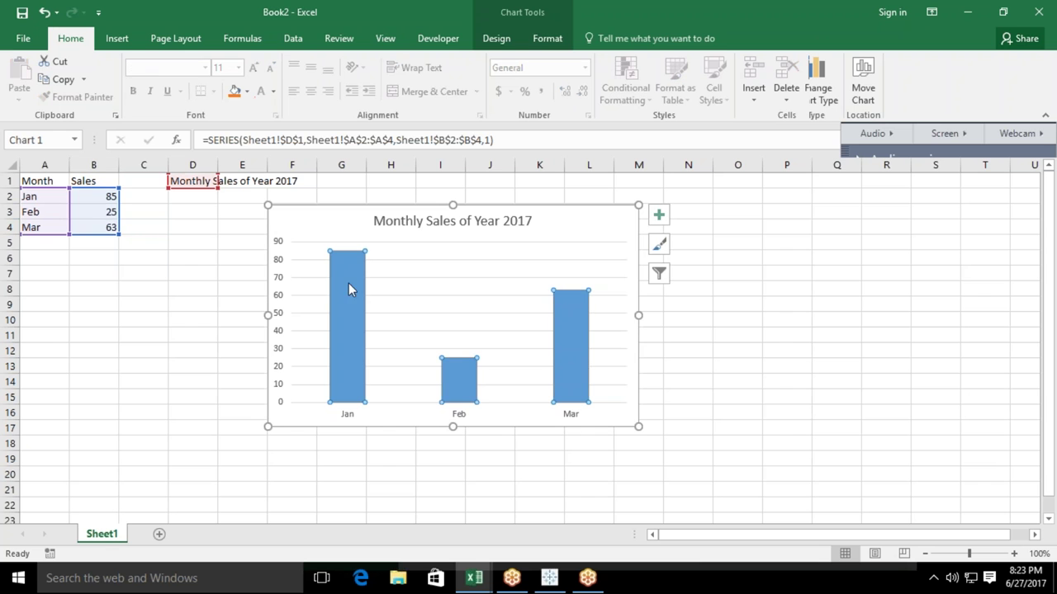
left_click_drag(394, 142, 308, 144)
key("Delete")
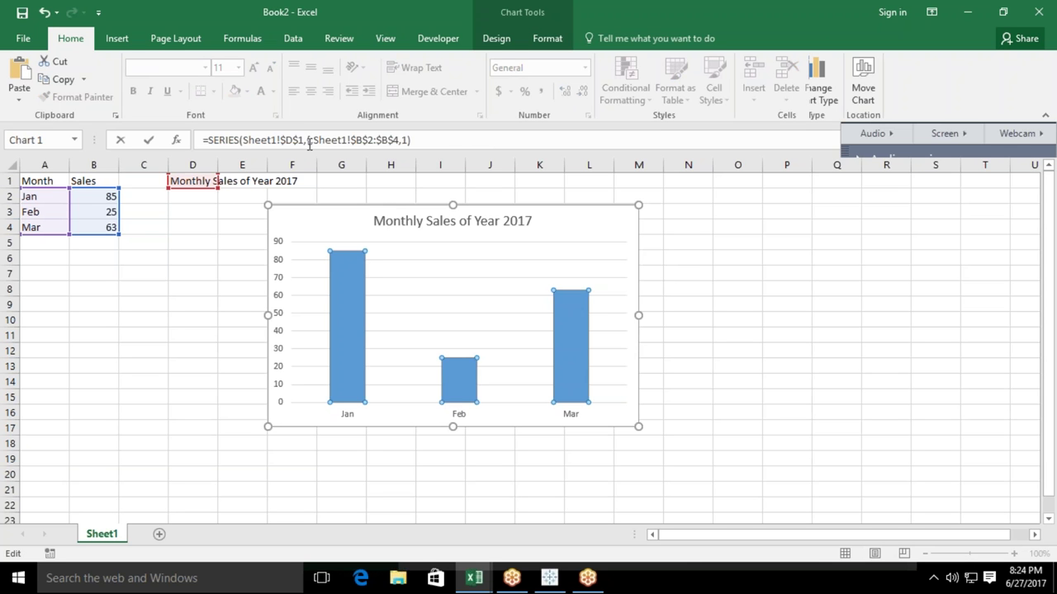
type("{")
type(",")
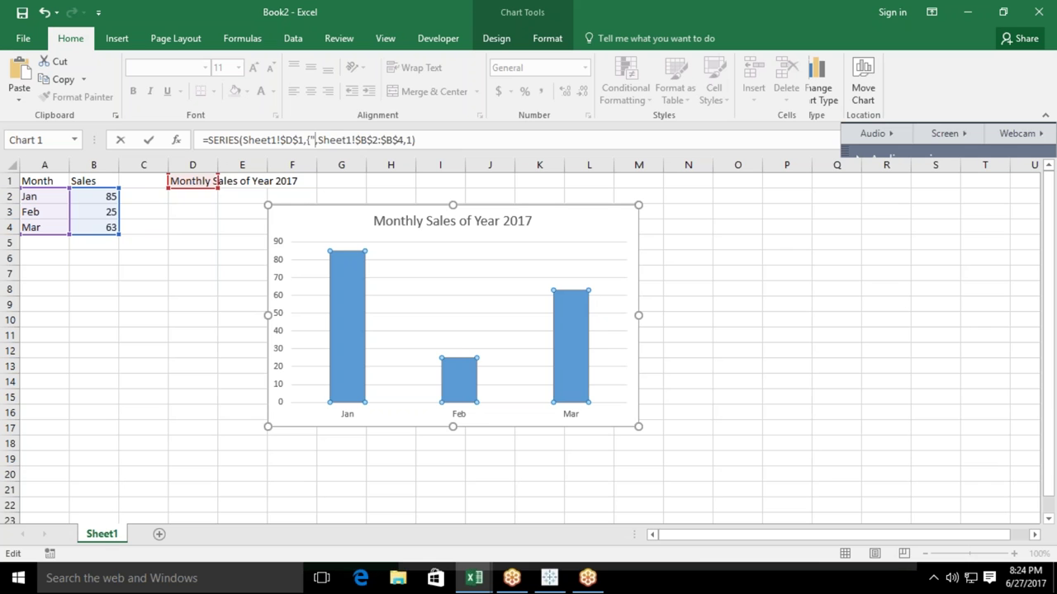
type("\"Jan\",\"Feb\",\"Mar\"}")
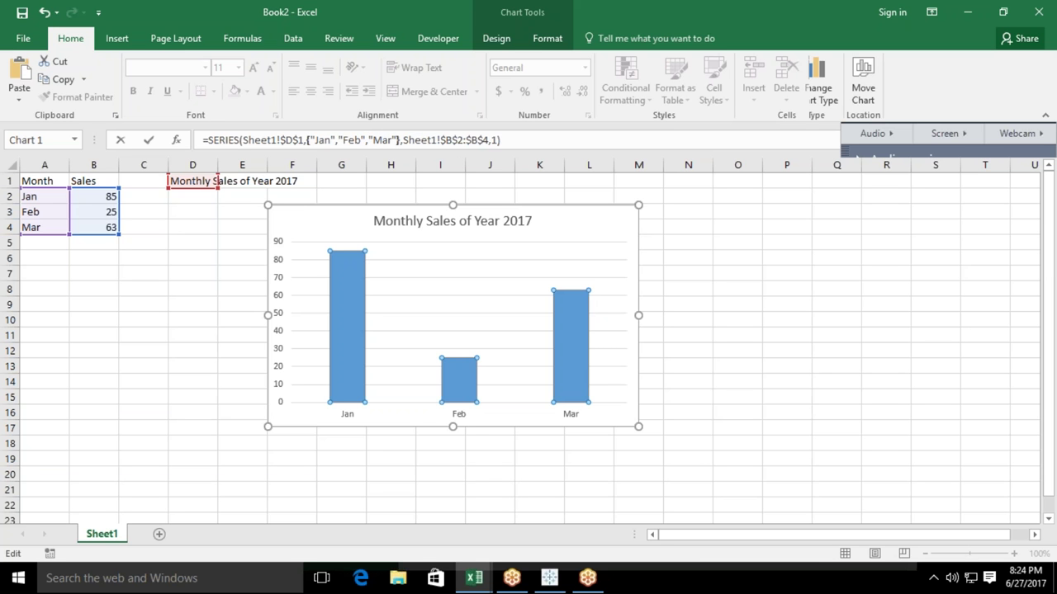
left_click(489, 140)
key("BackSpace")
key("BackSpace")
key("BackSpace")
key("BackSpace")
key("BackSpace")
key("BackSpace")
key("BackSpace")
key("BackSpace")
key("BackSpace")
key("BackSpace")
key("BackSpace")
type("{")
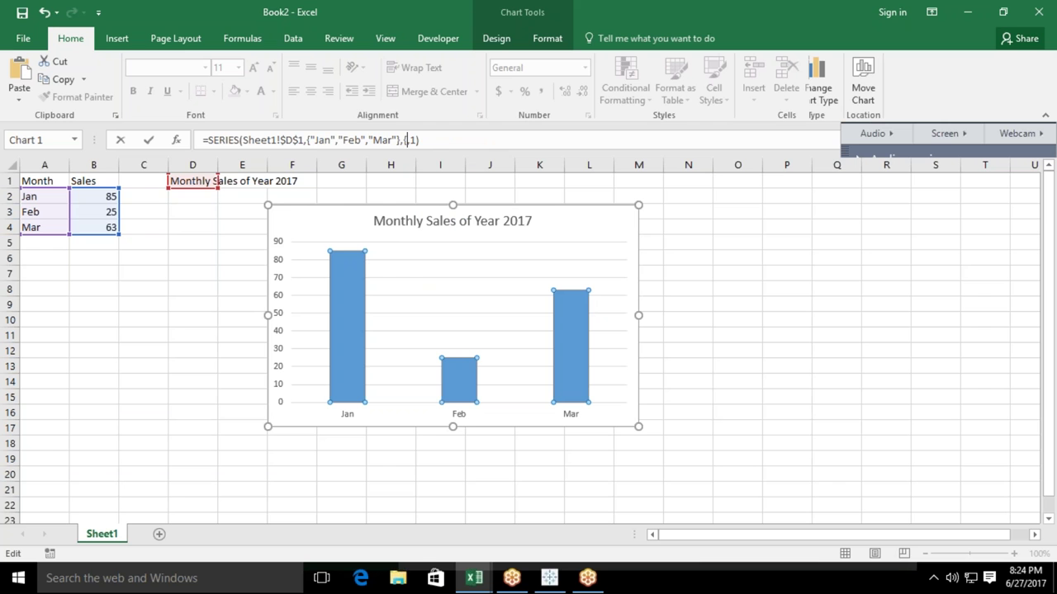
type("85")
type(",25,63")
type("}")
key("Return")
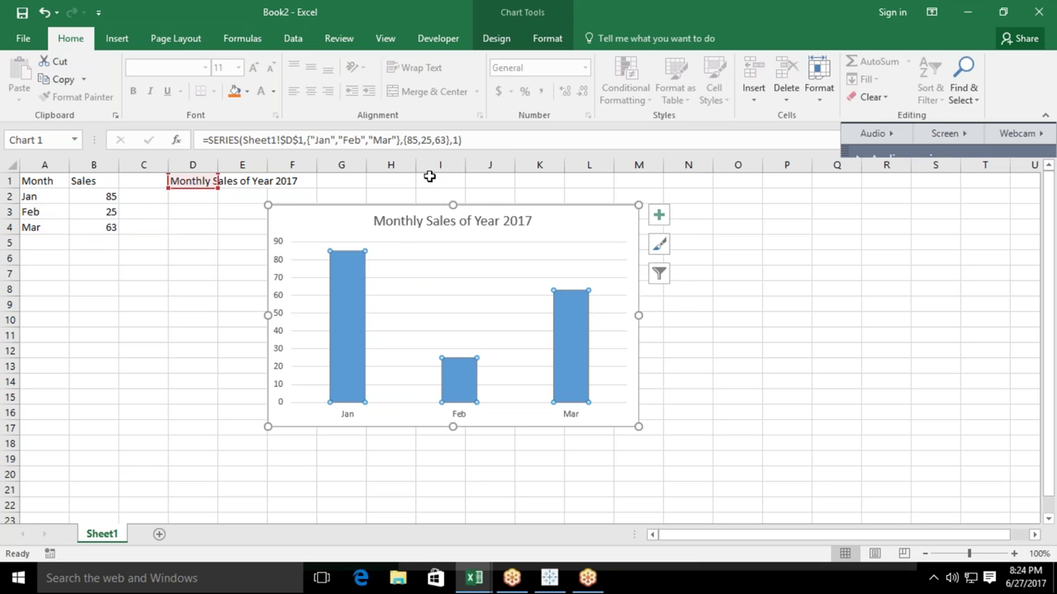
Check the chart's source data A1:B4 on Sheet1, then add a new blank Sheet2.
left_click(39, 195)
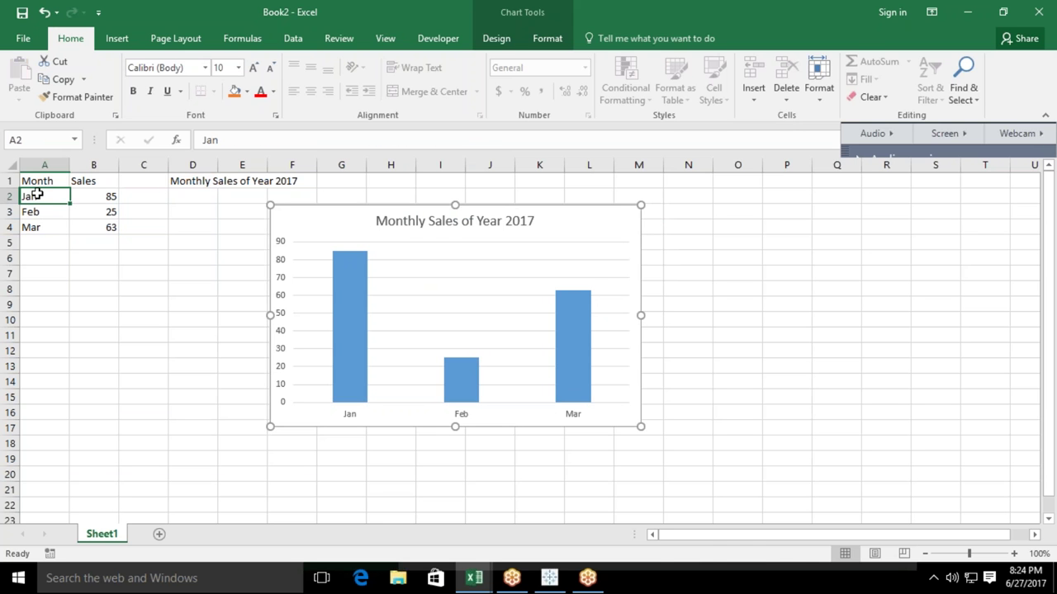
left_click_drag(39, 180, 94, 232)
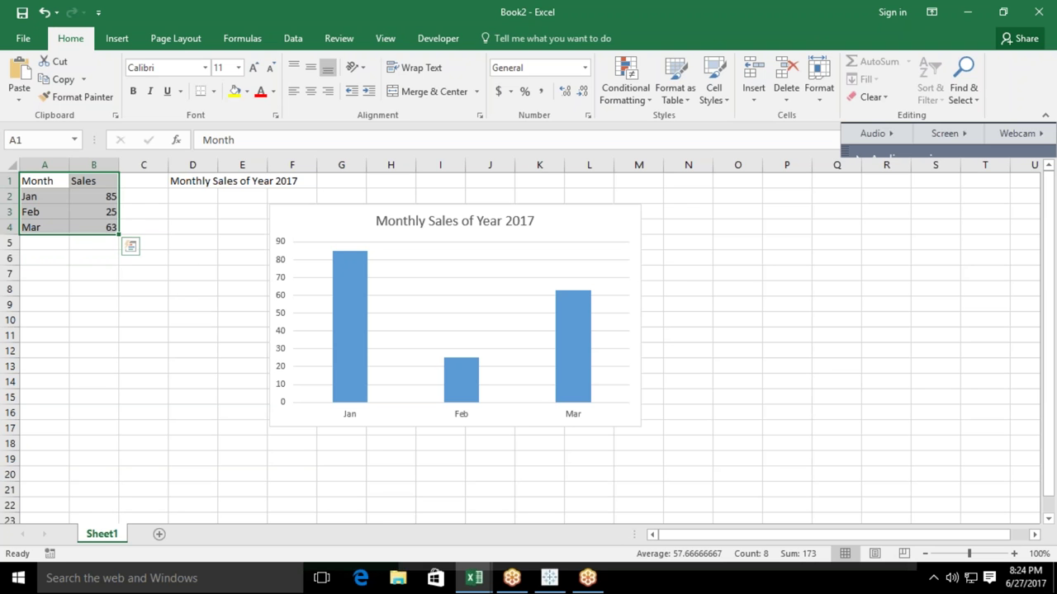
left_click(350, 330)
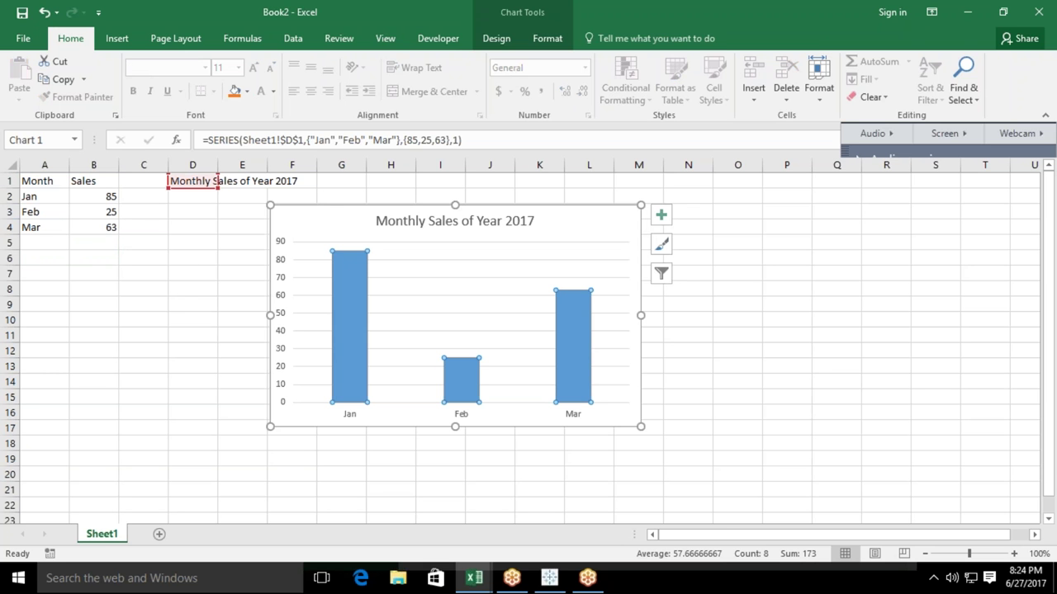
left_click(93, 288)
left_click_drag(37, 181, 106, 234)
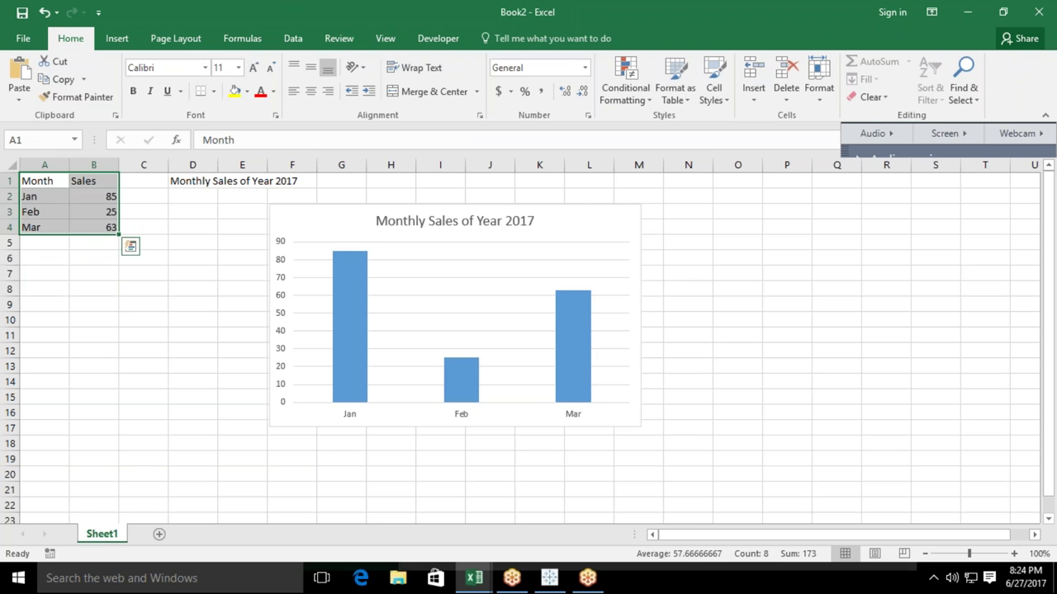
left_click(347, 289)
left_click(189, 333)
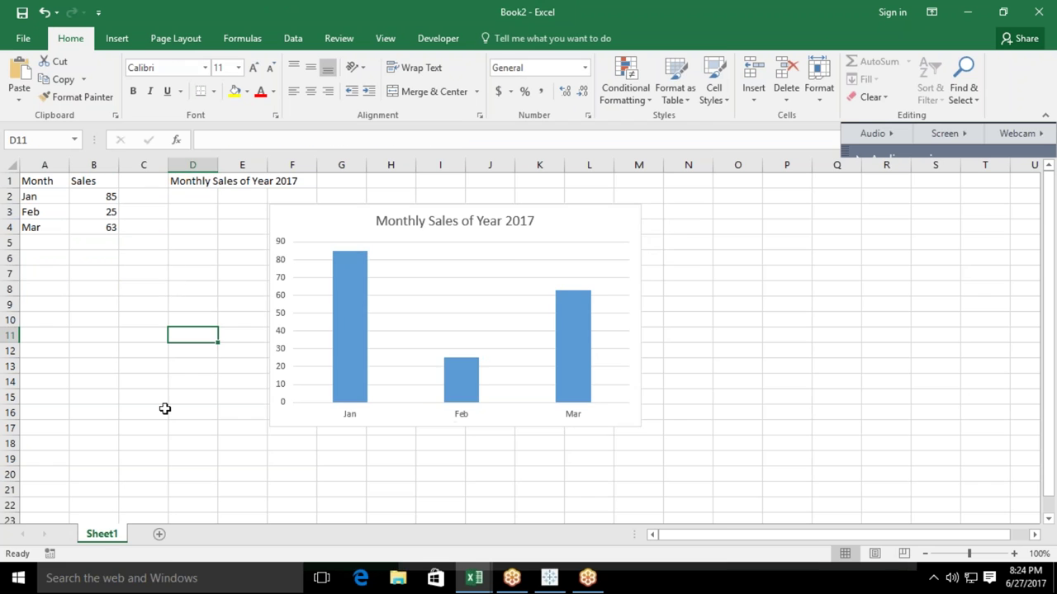
left_click(160, 537)
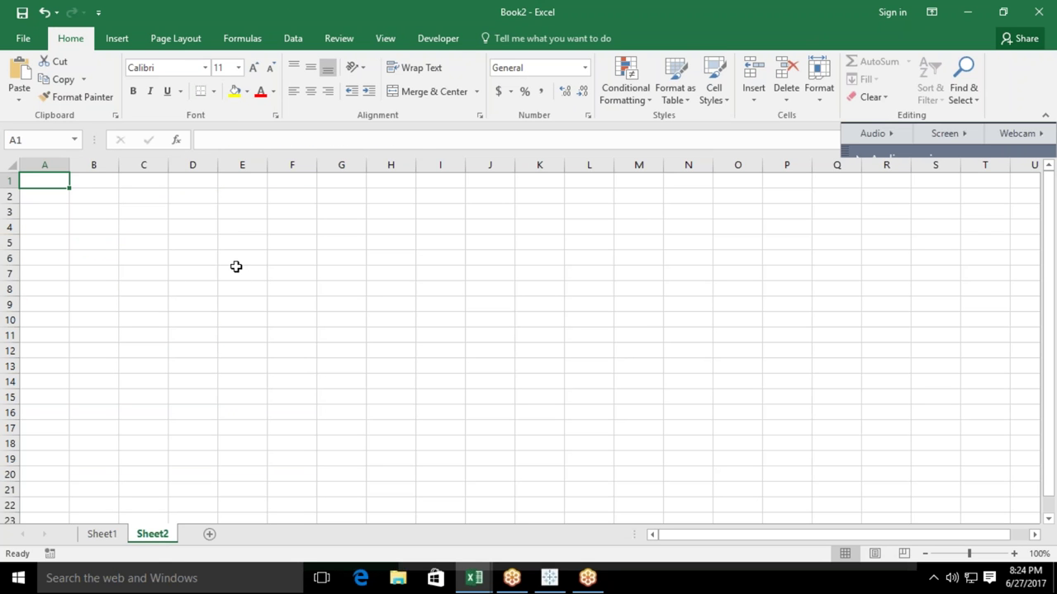
Insert an empty clustered column chart, move it to the top-left, and open Select Data.
left_click(116, 36)
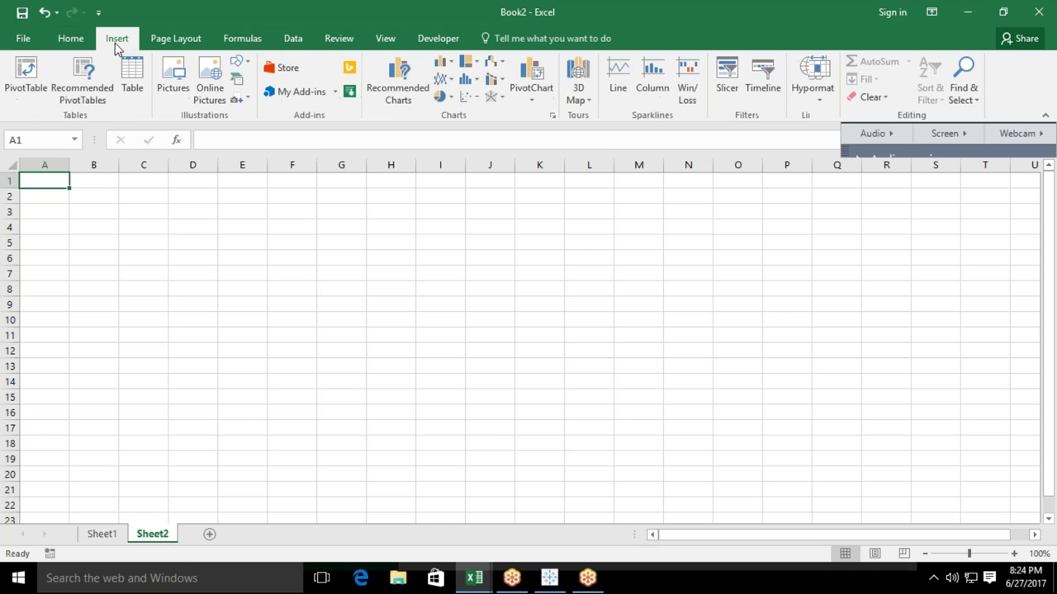
left_click(446, 62)
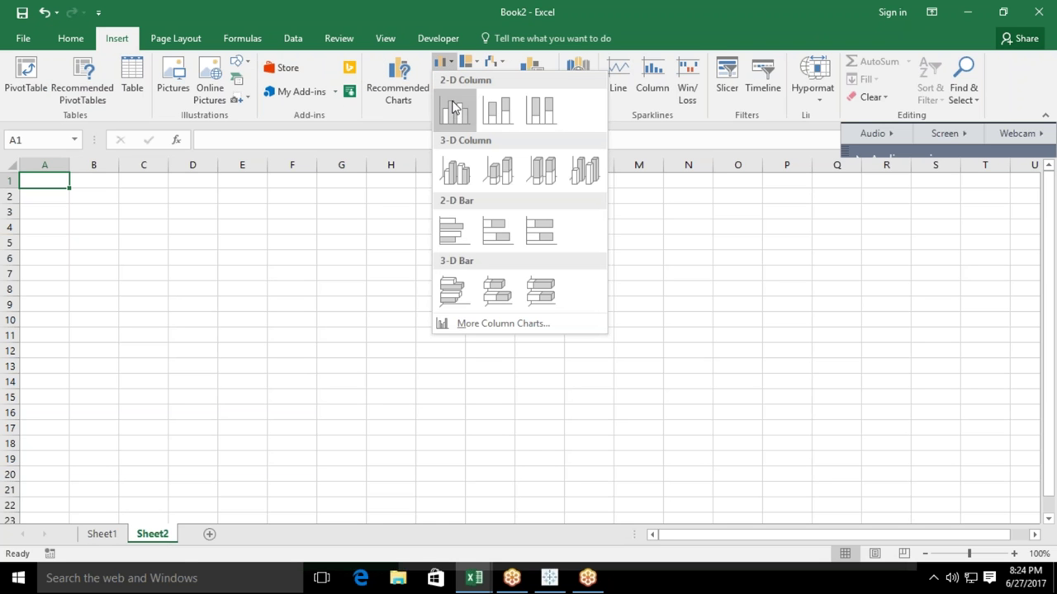
left_click_drag(401, 253, 259, 223)
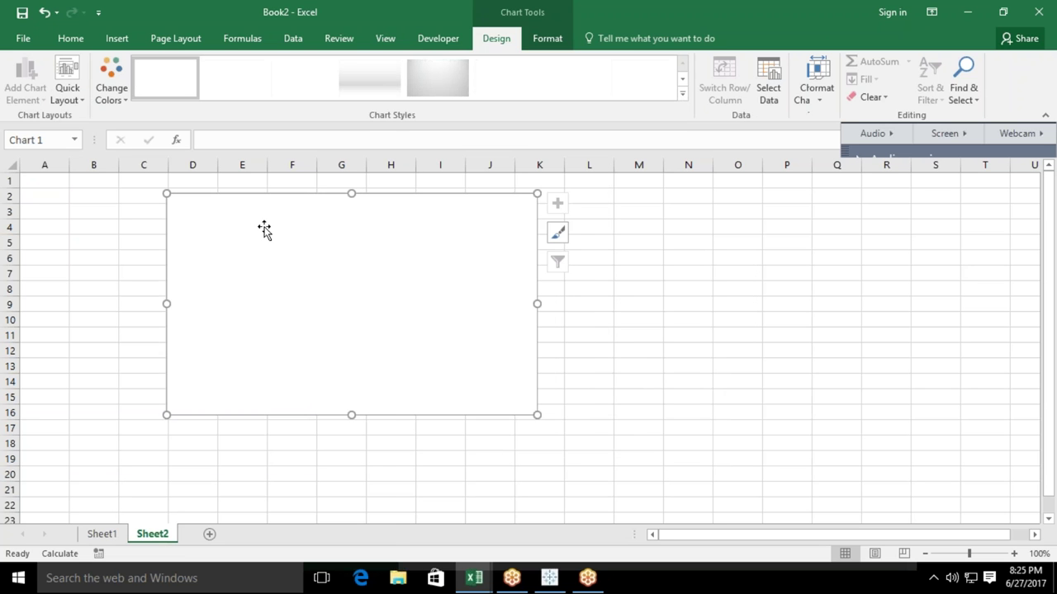
right_click(265, 229)
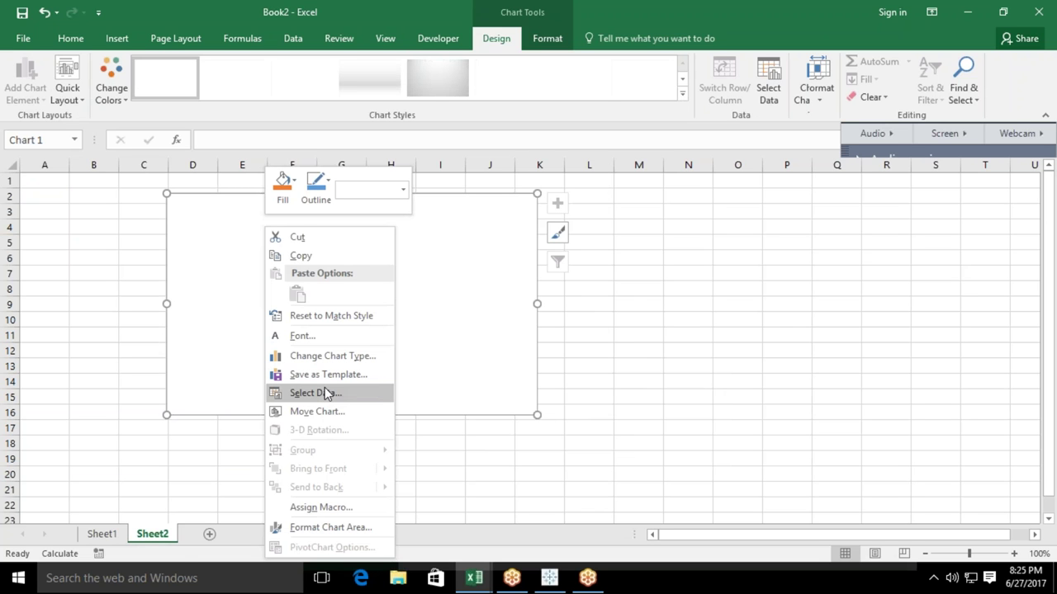
left_click(326, 394)
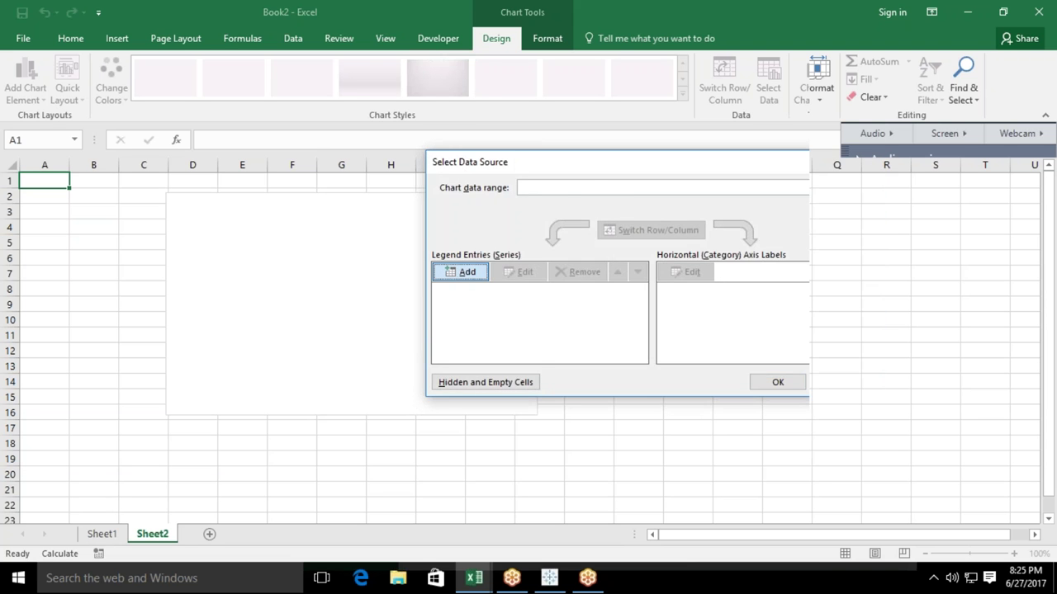
Add a chart series named Sales with values 85, 63 and 25.
left_click(460, 272)
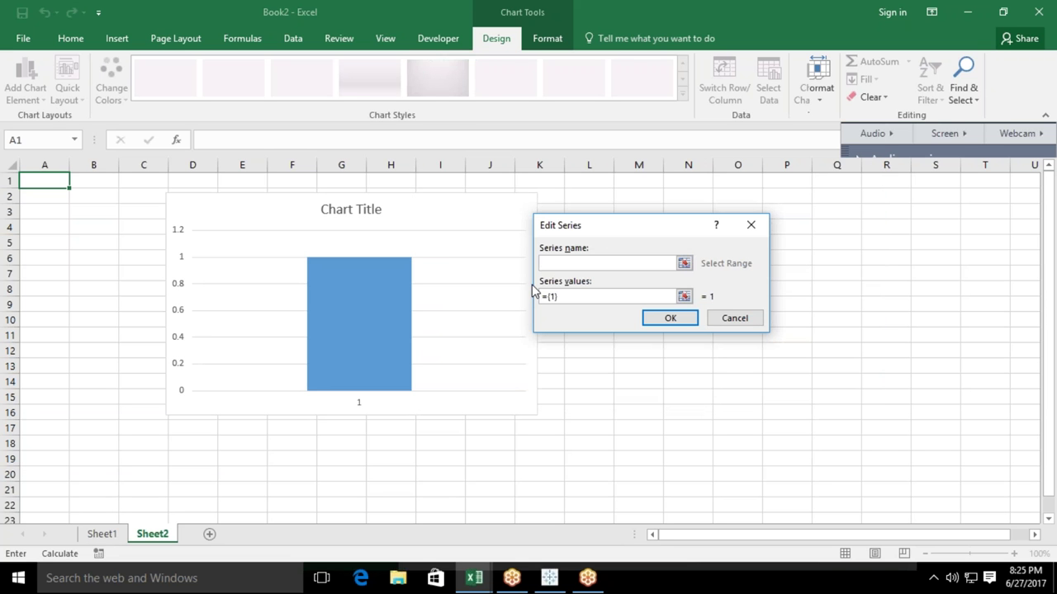
type("Sales")
left_click(567, 297)
key("BackSpace")
key("BackSpace")
type("85,43,25}")
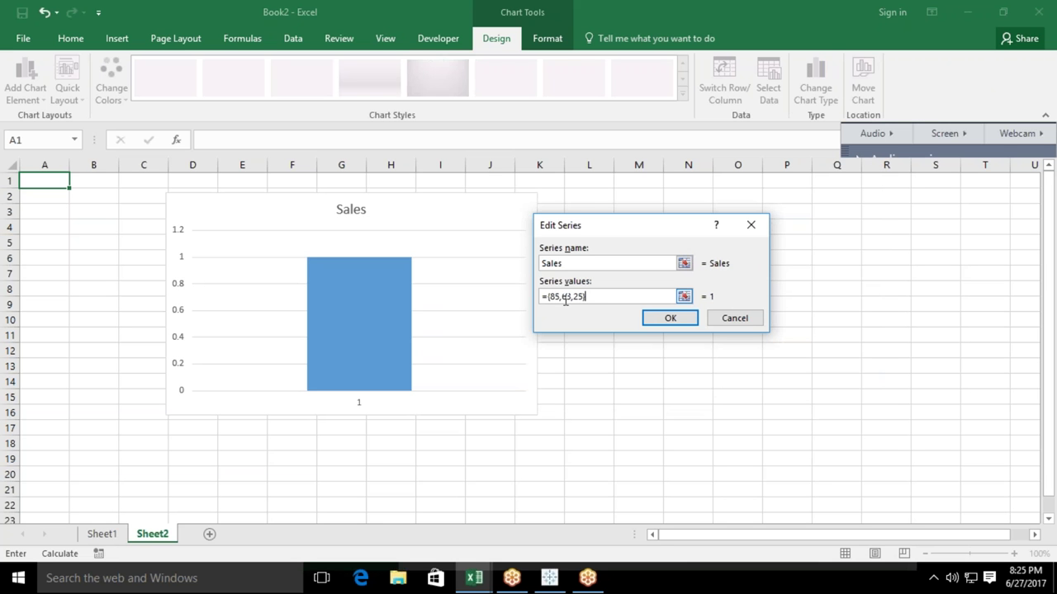
left_click(670, 318)
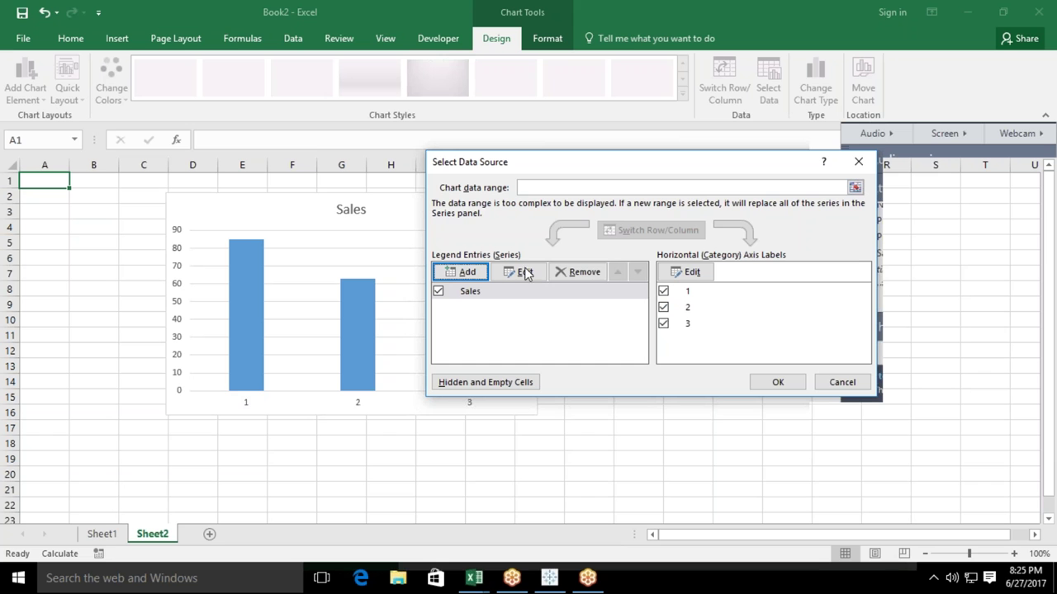
Label the axis categories Jan, Feb, Mar, apply the data changes, and add Sheet3.
left_click(701, 273)
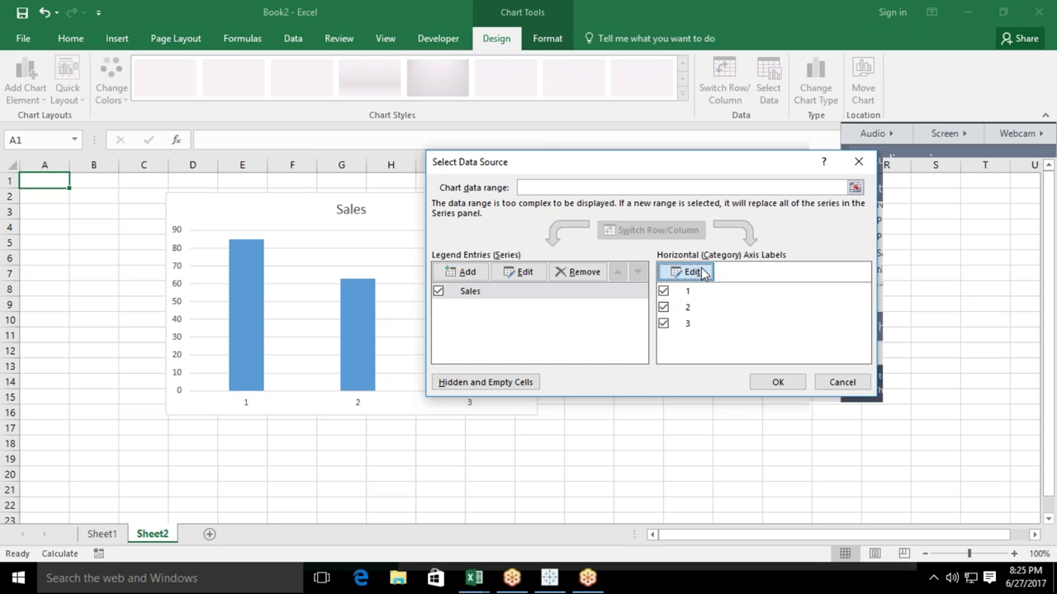
type("Jan,Feb,Mar")
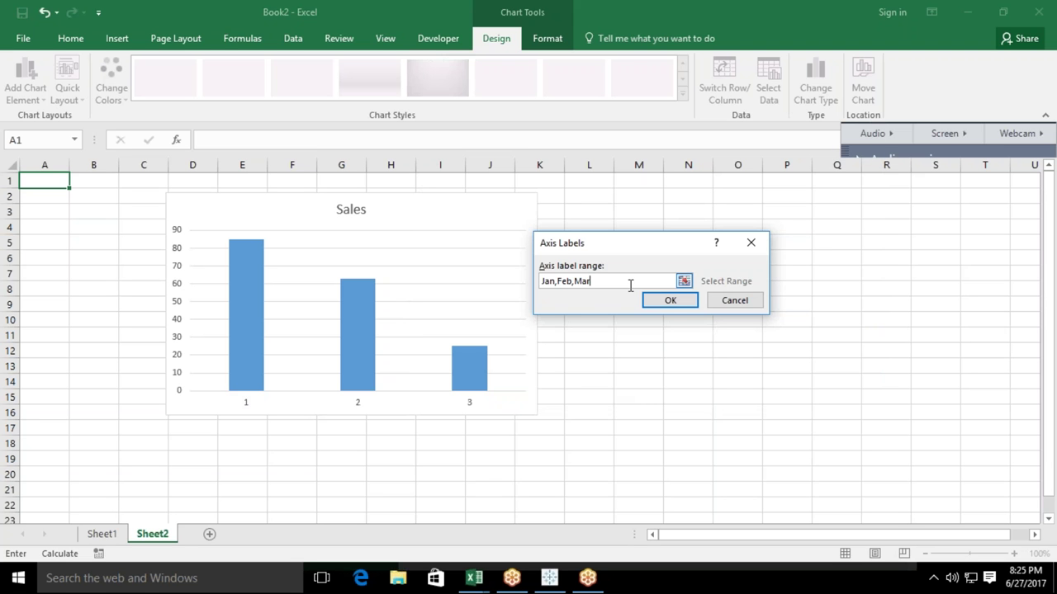
left_click(671, 301)
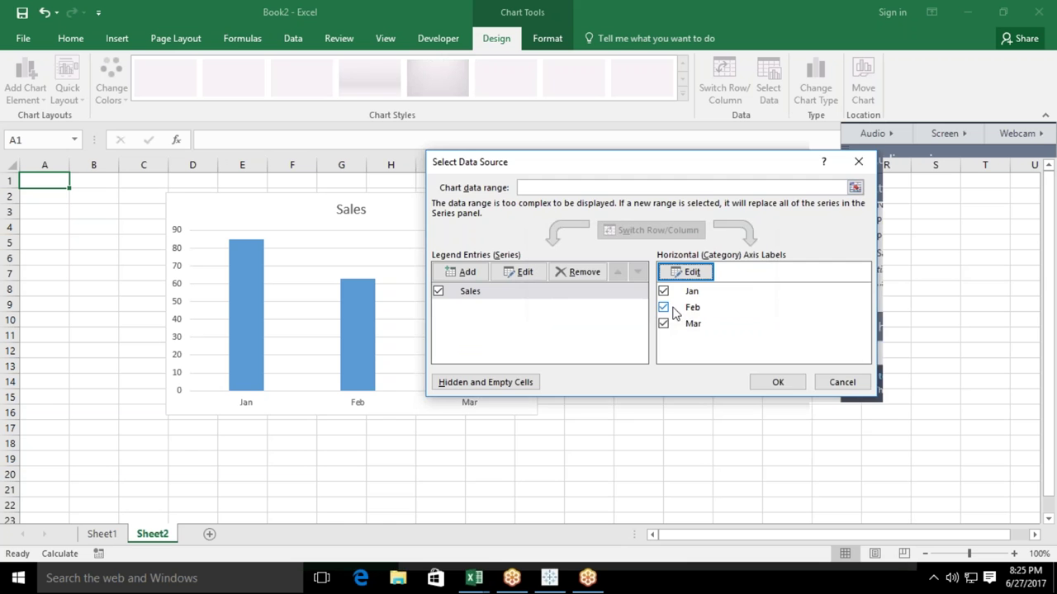
left_click(772, 381)
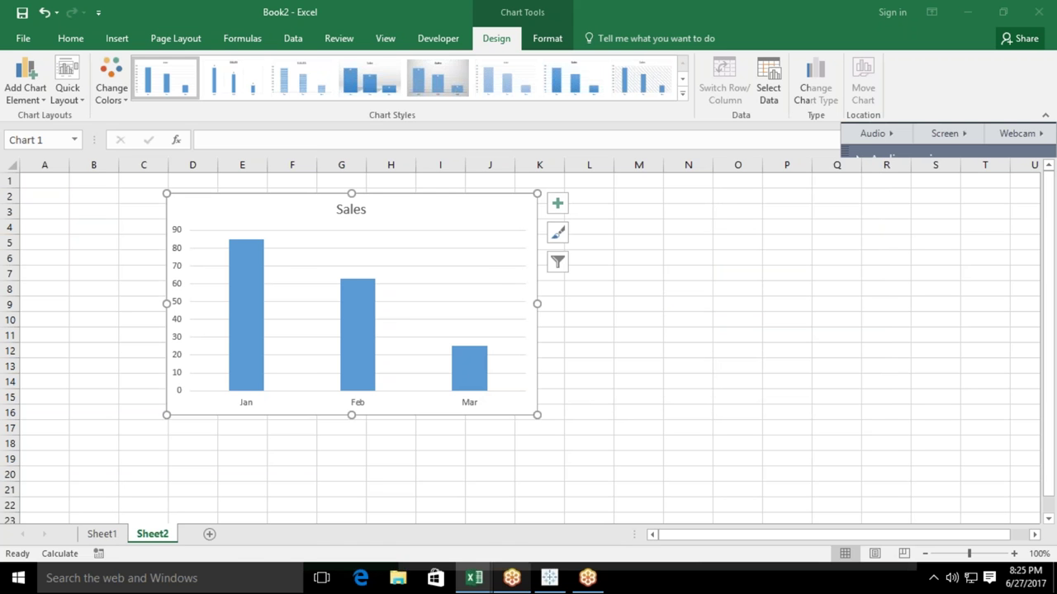
left_click(212, 539)
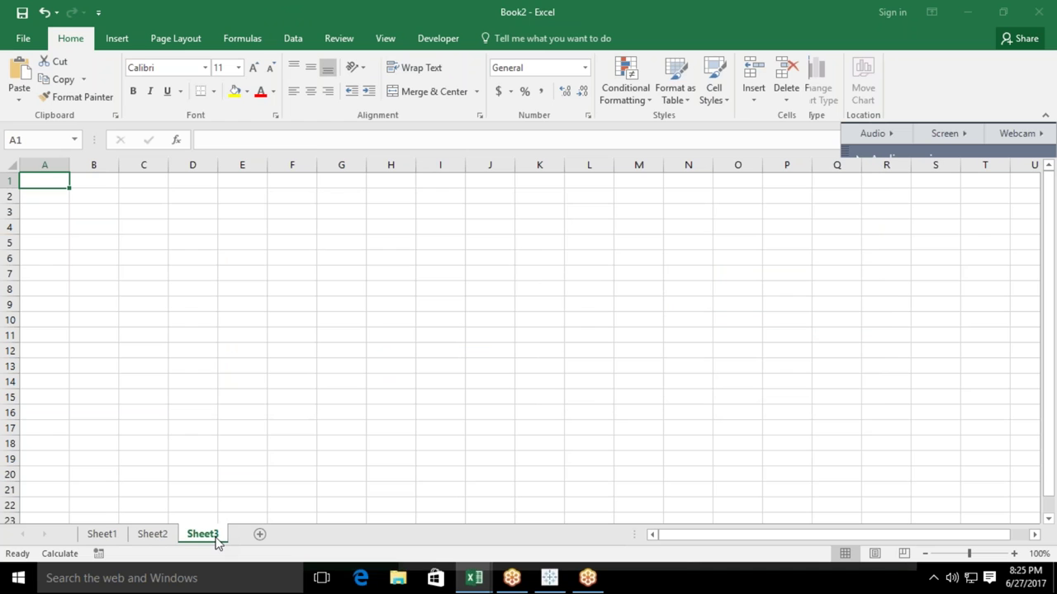
Enter a Month header with Jan in A2 and fill months through Sep.
type("Month")
key("Return")
type("Jan")
key("Return")
key("Up")
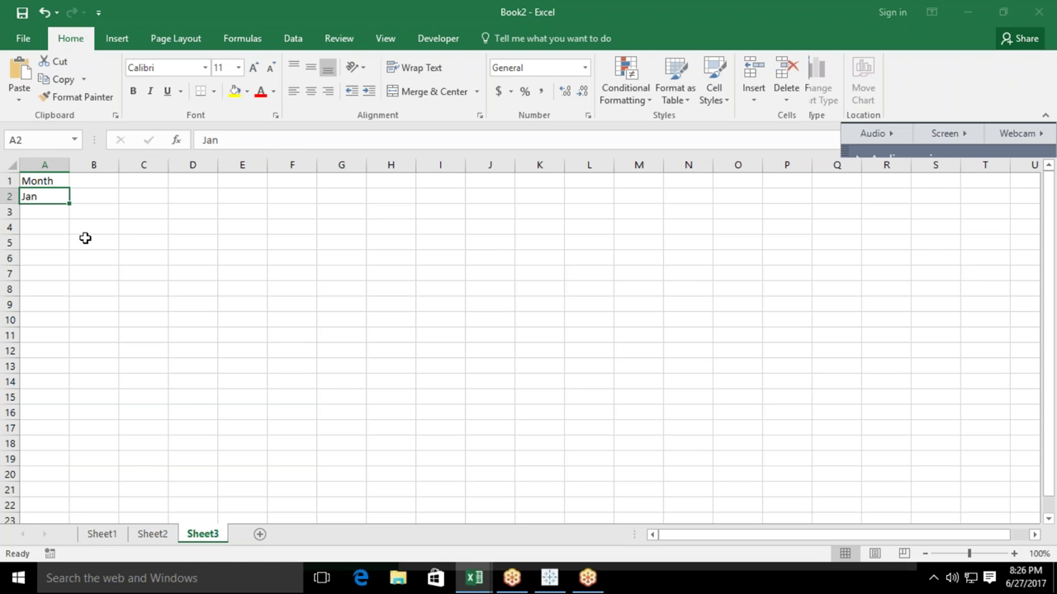
left_click_drag(71, 204, 73, 328)
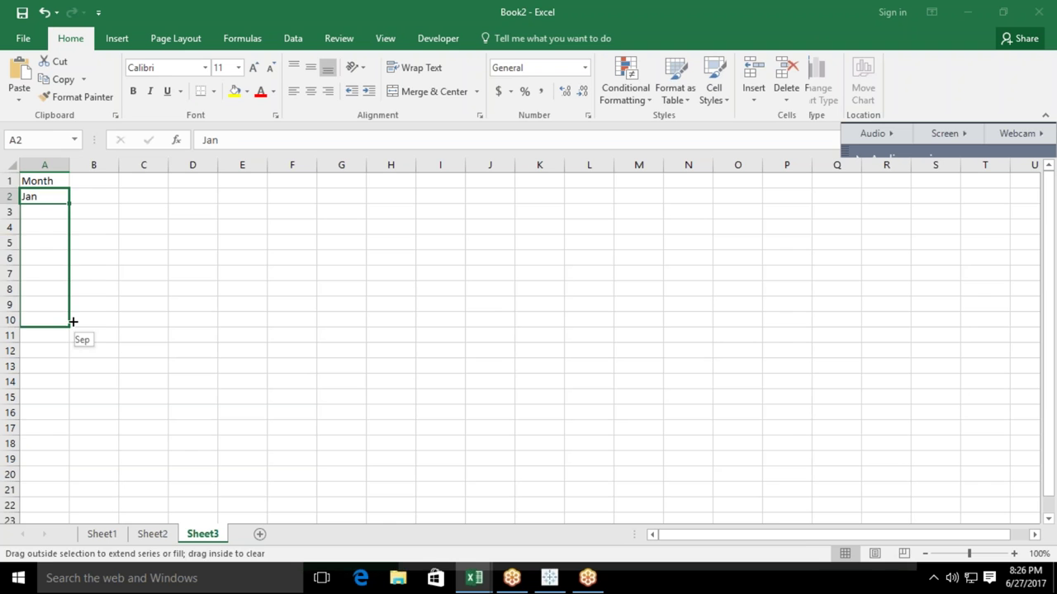
Add a Sales header and fill =RANDBETWEEN(10,90) from B2 down to B10.
left_click(94, 180)
type("Sales")
key("Return")
type("=ra")
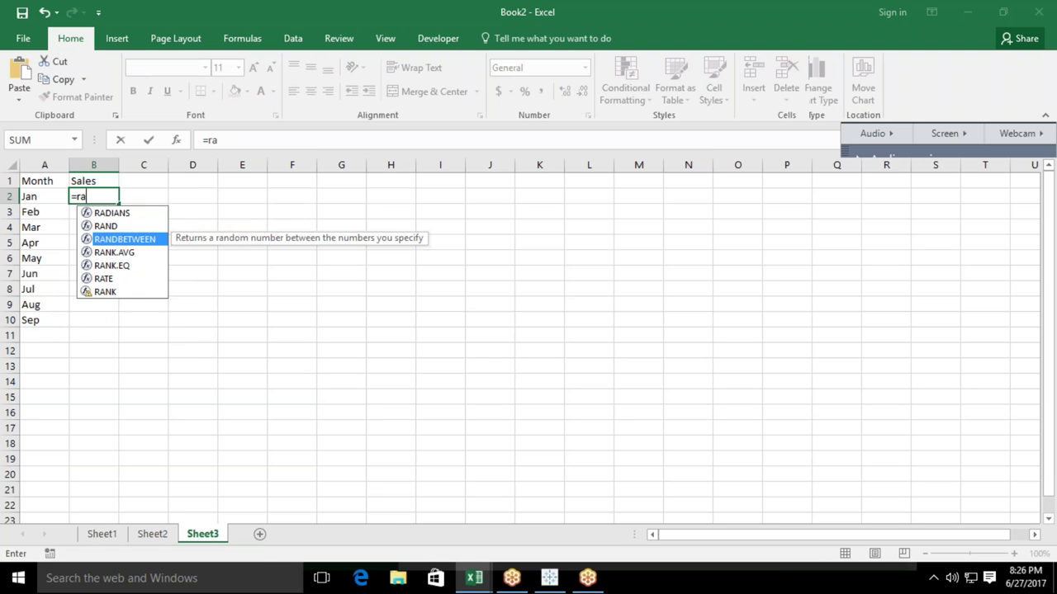
type("ndb")
key("Tab")
type("10,90)")
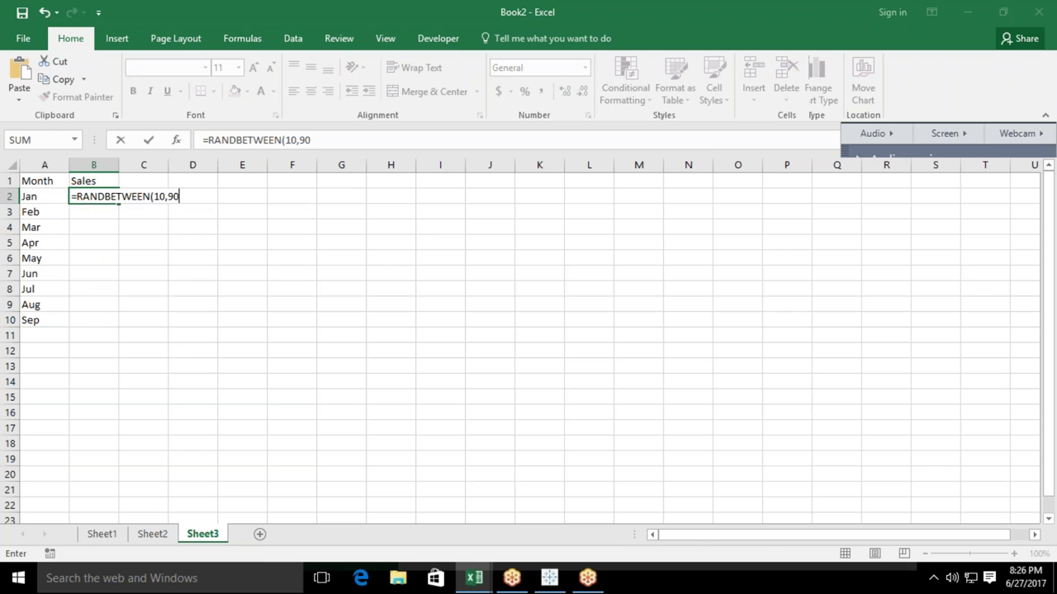
key("Return")
key("Up")
key("shift+Down")
key("shift+Down")
key("shift+Down")
key("shift+Down")
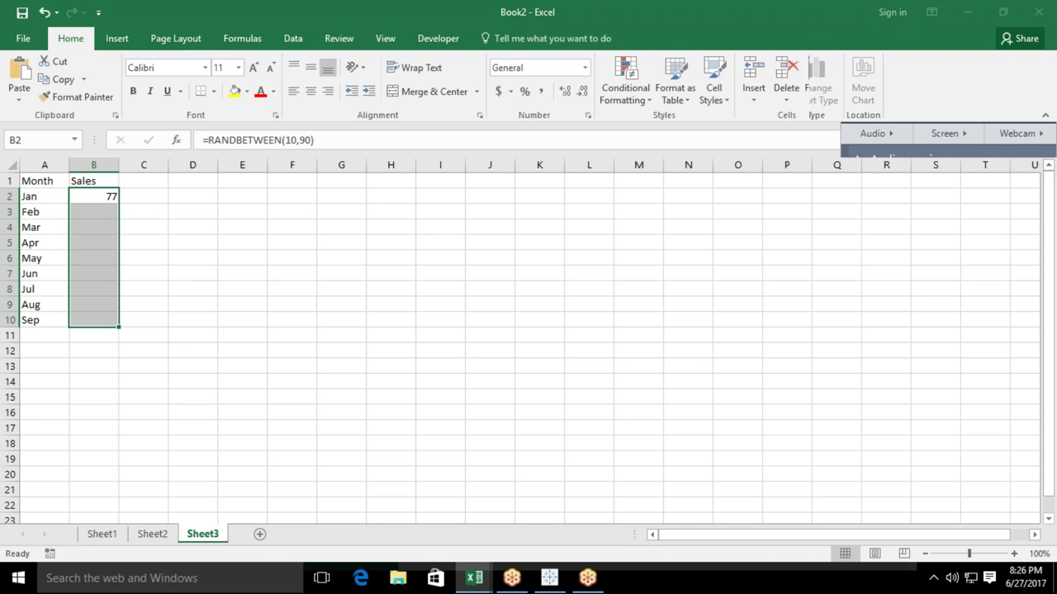
key("ctrl+d")
Replace the random sales formulas with their fixed pasted values.
key("ctrl+c")
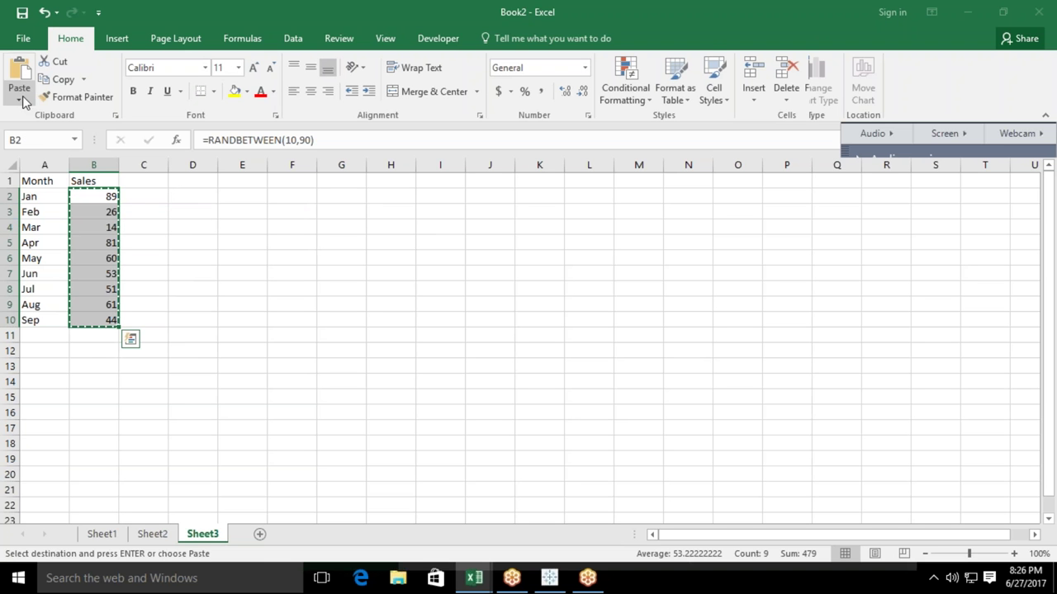
left_click(18, 97)
left_click(17, 204)
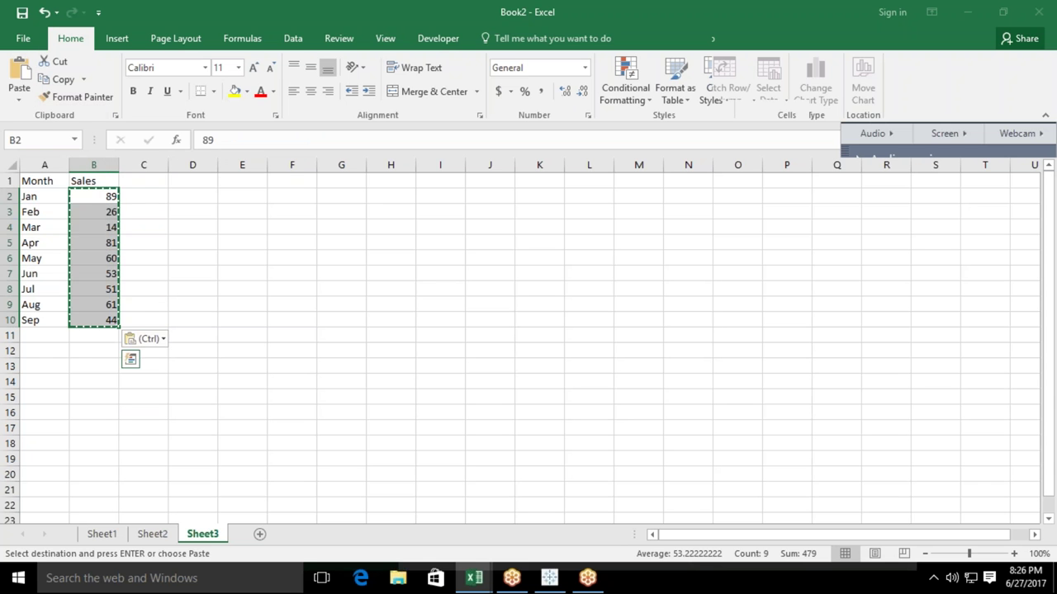
key("Escape")
Select the Month and Sales data columns, ending at empty cell C1.
left_click(93, 195)
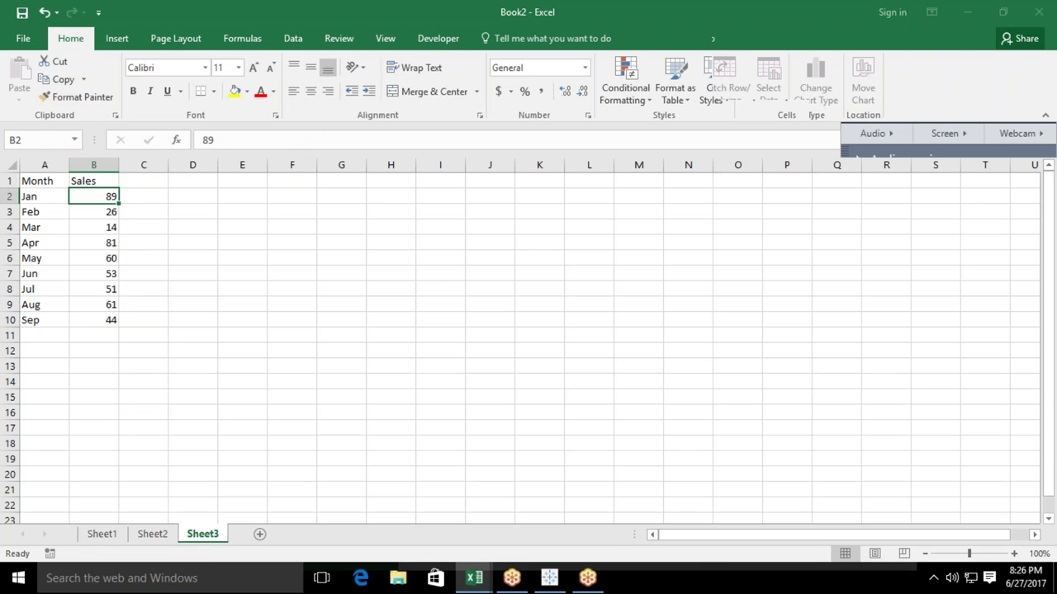
key("Left")
key("Up")
key("ctrl+shift+Down")
left_click_drag(93, 180, 94, 319)
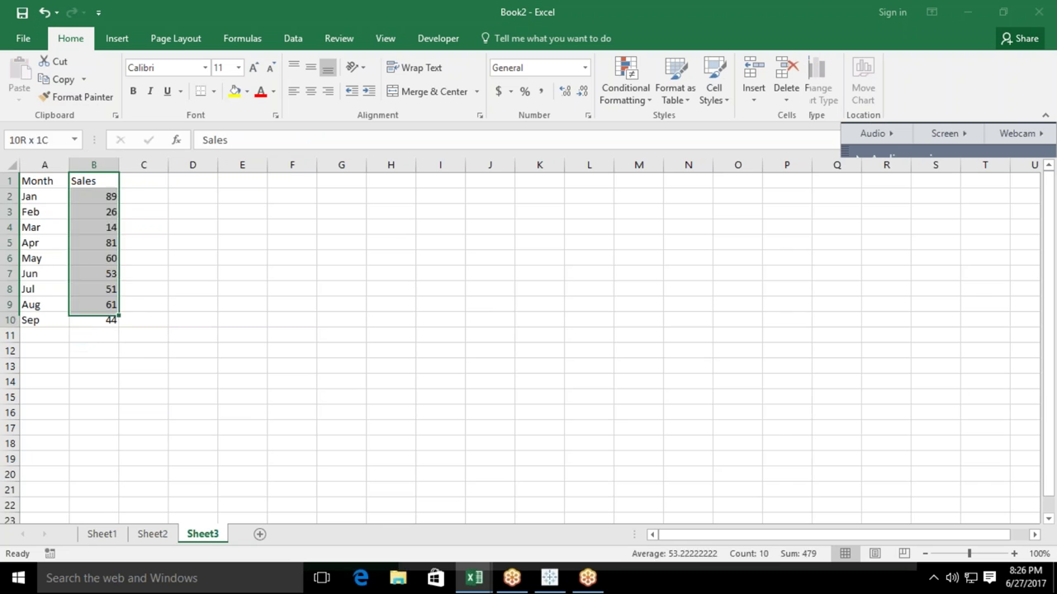
left_click(142, 180)
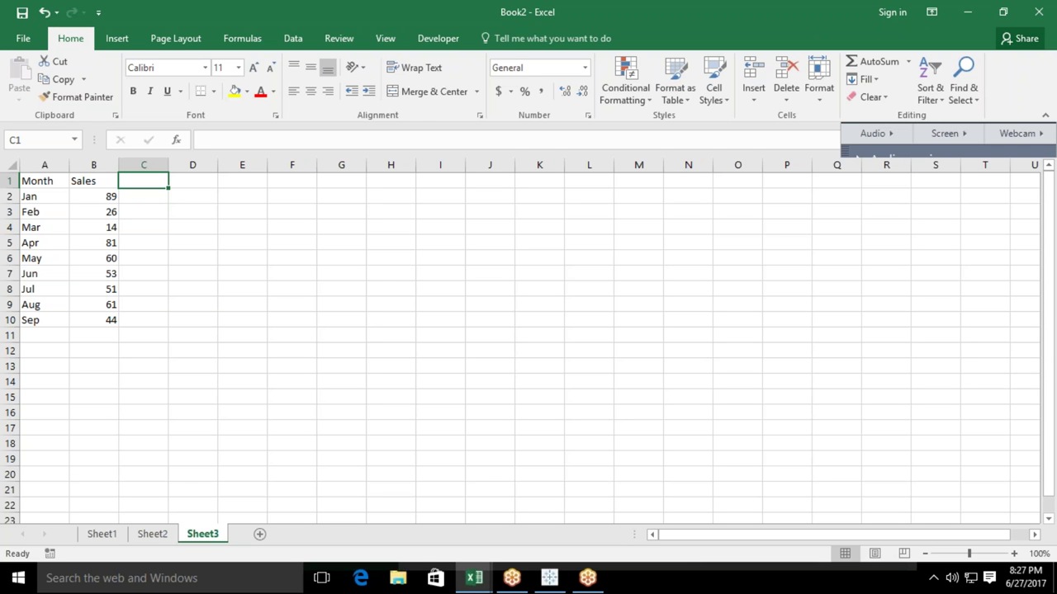
left_click(48, 184)
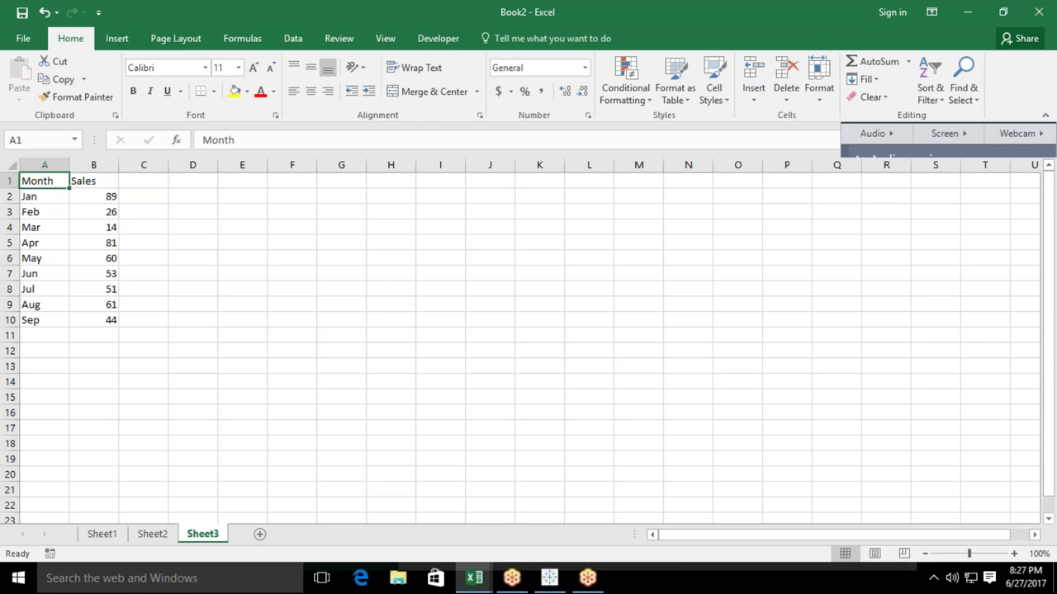
Review the Month/Sales table, then glance at Sheet1's and Sheet2's charts before returning to Sheet3.
left_click_drag(45, 180, 93, 321)
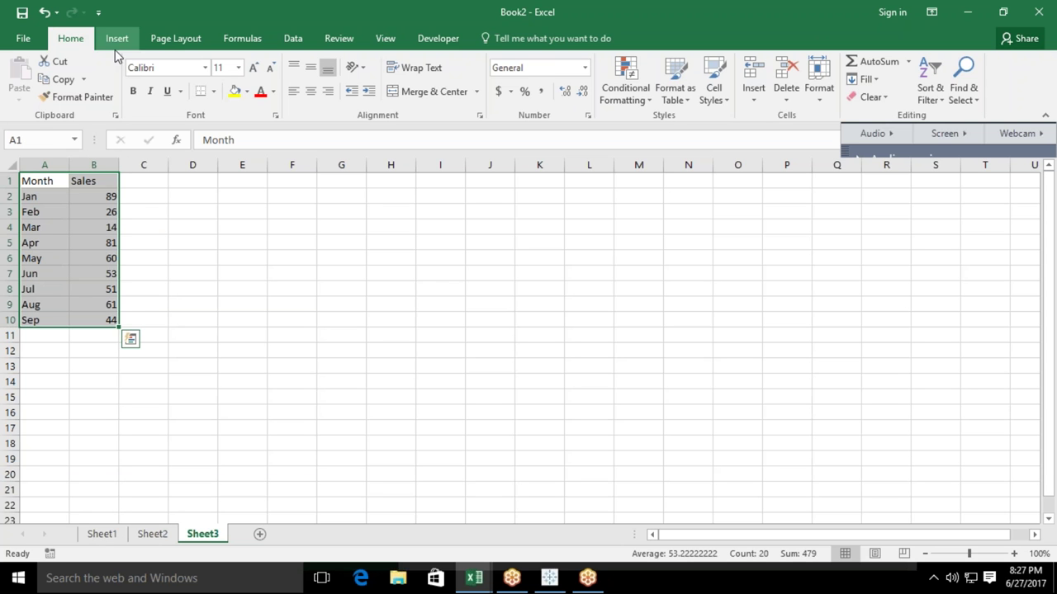
left_click(95, 226)
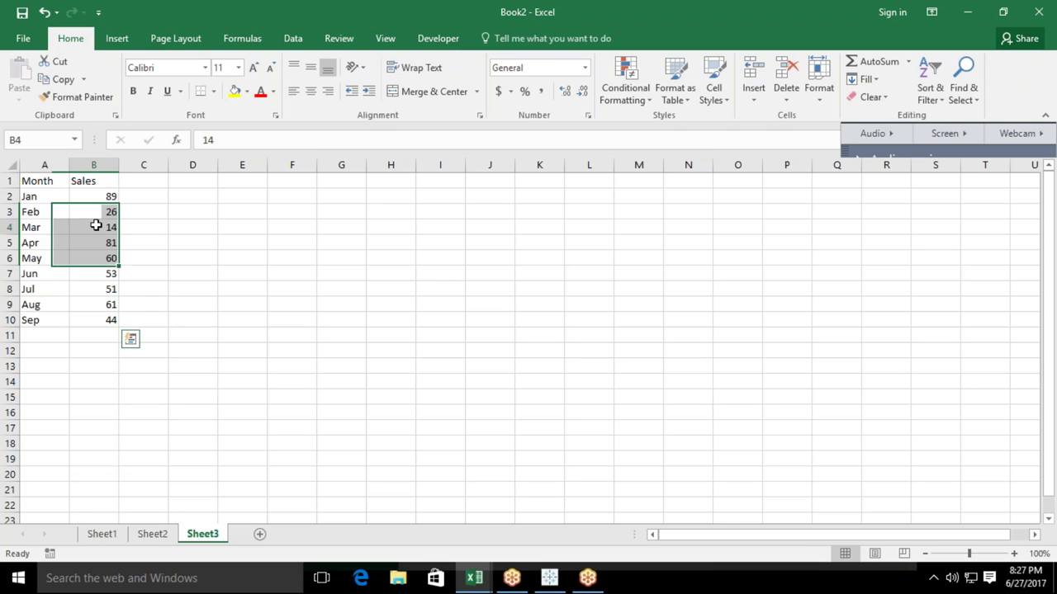
key("ctrl+Up")
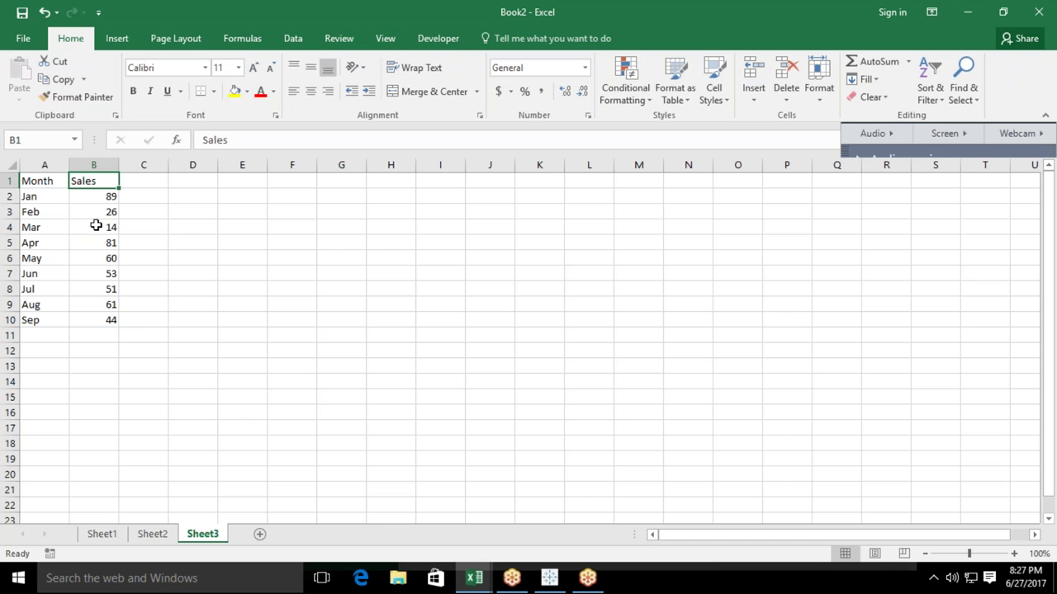
key("Right")
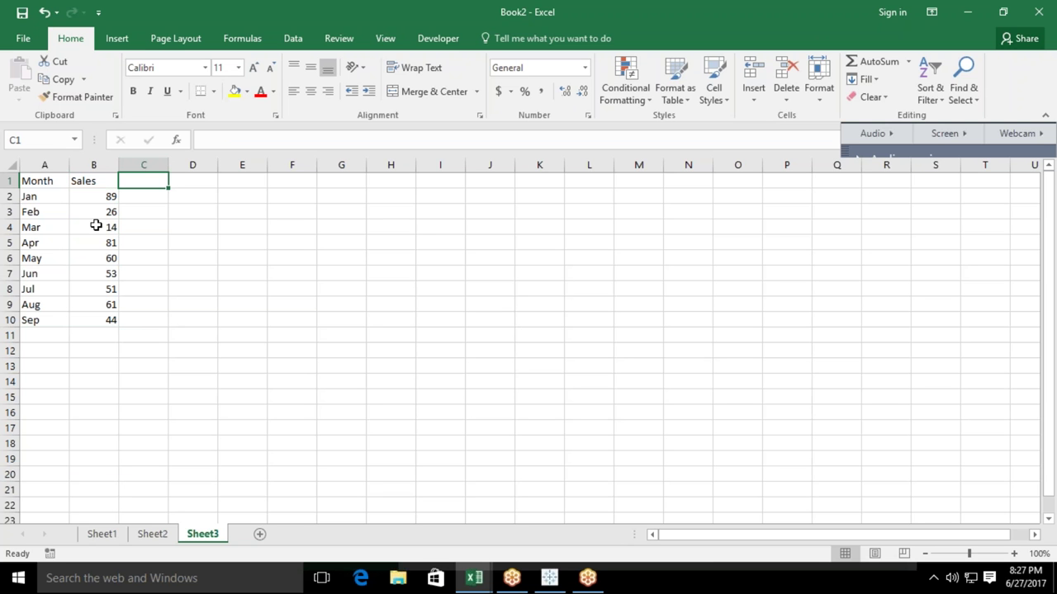
left_click(104, 534)
left_click(169, 534)
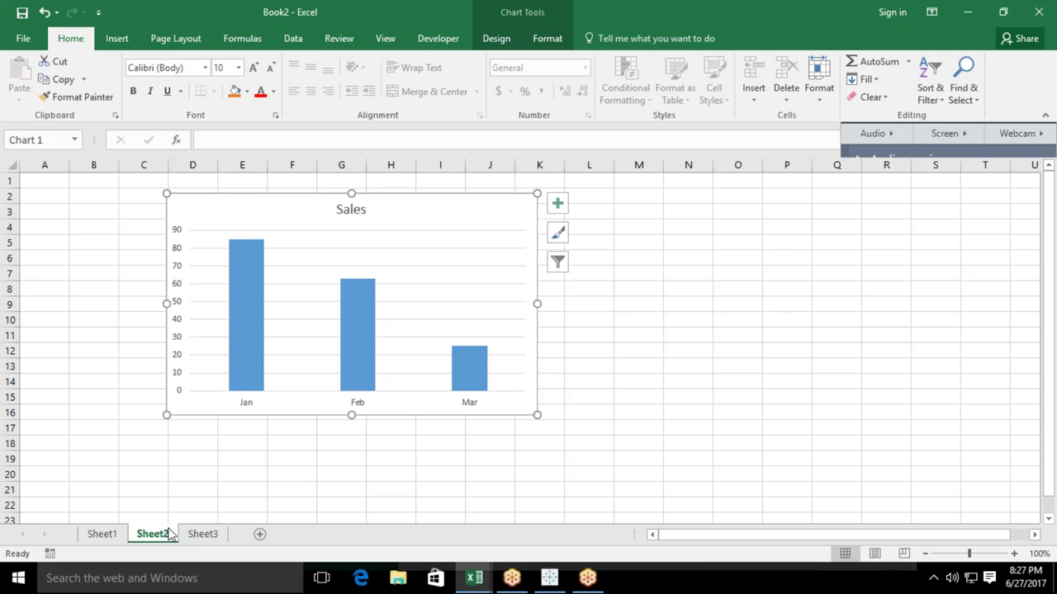
left_click(198, 538)
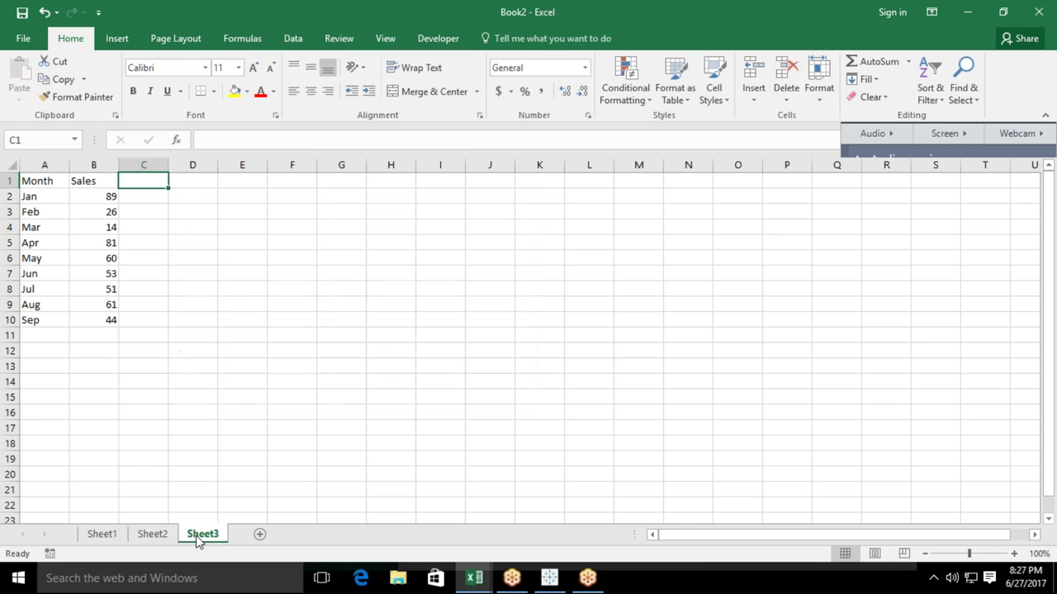
Enter headers <40, 40-60 and 80-100 in C1:E1, then move to C2.
type("<40")
key("Tab")
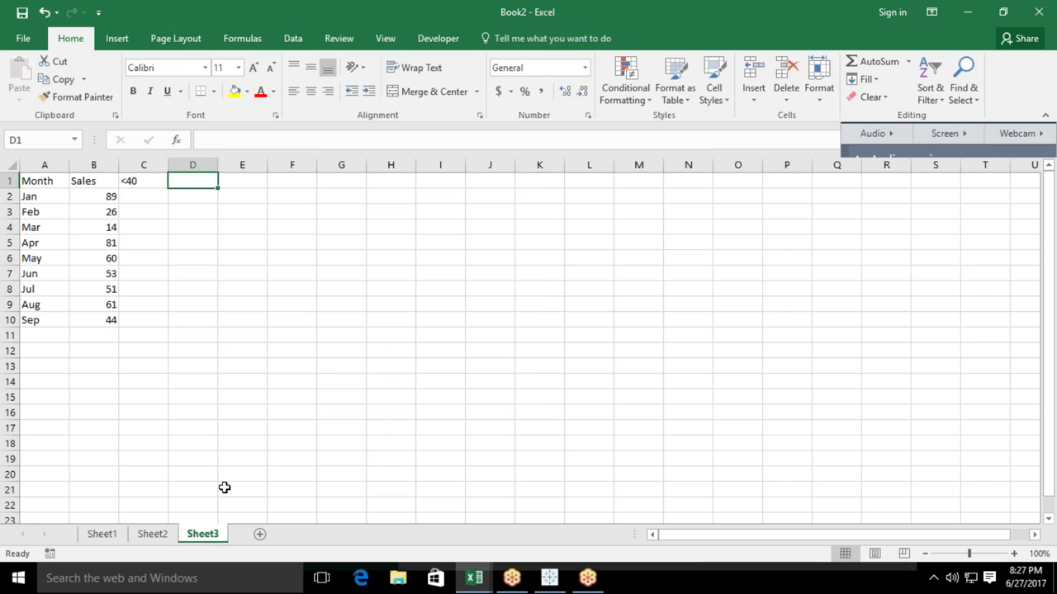
type("40-60")
key("Tab")
type("8")
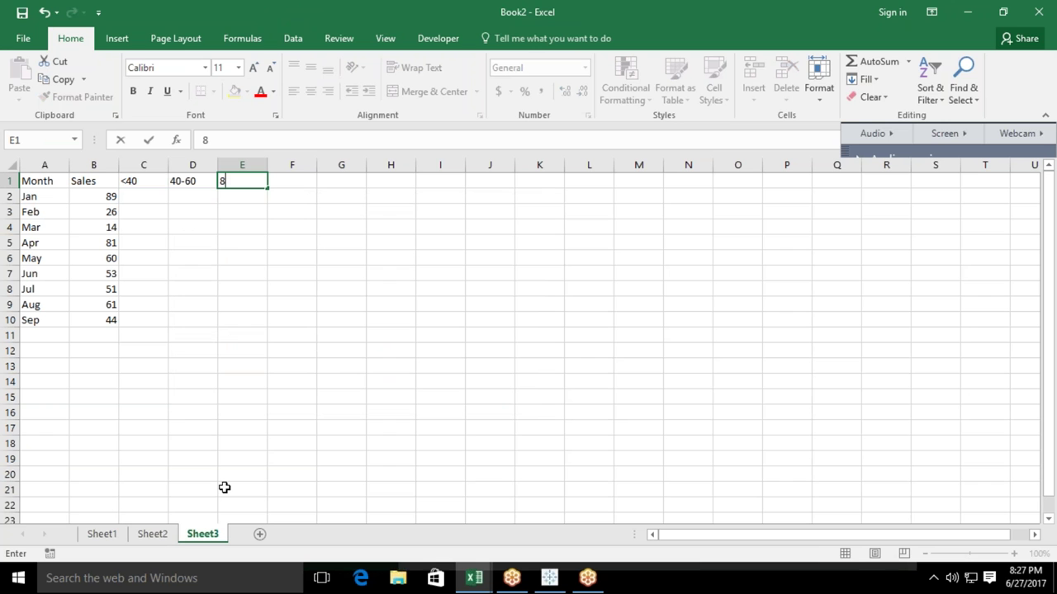
type("0-100")
key("ctrl+Return")
key("Return")
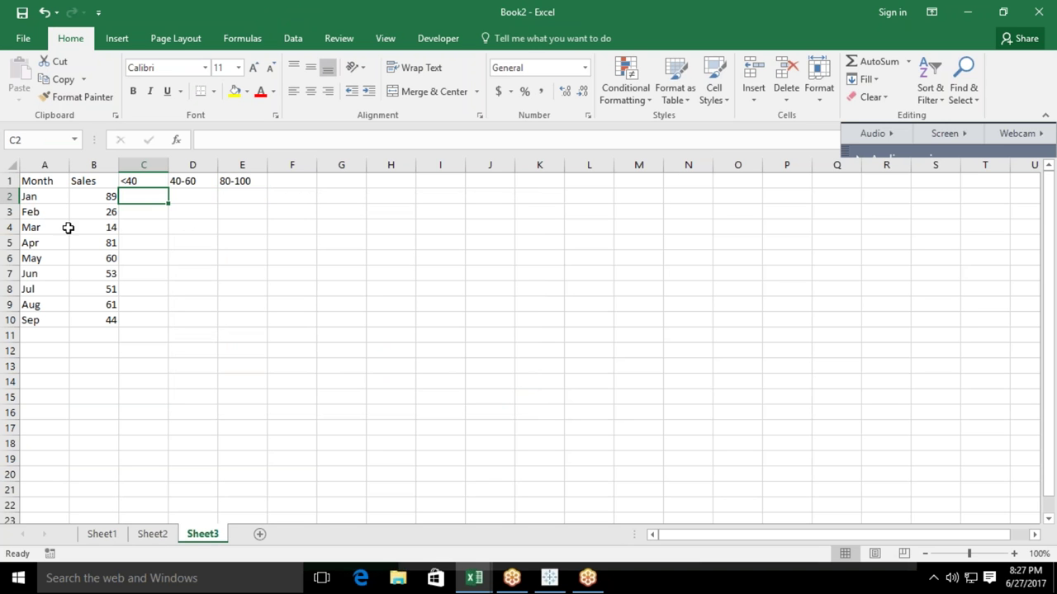
Insert the recommended clustered column chart for A1:B10.
left_click_drag(42, 181, 110, 318)
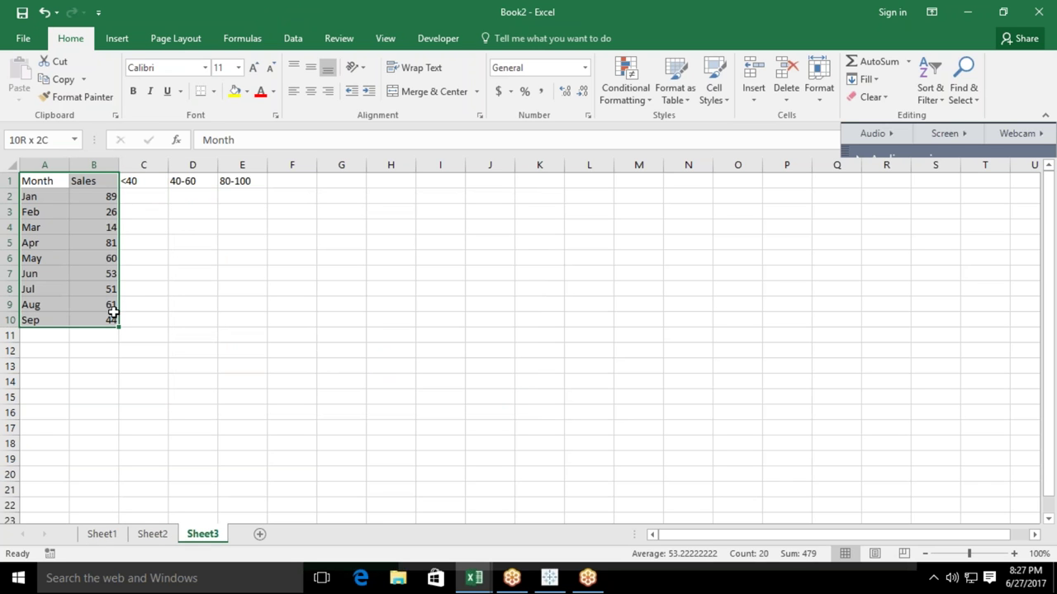
left_click(116, 37)
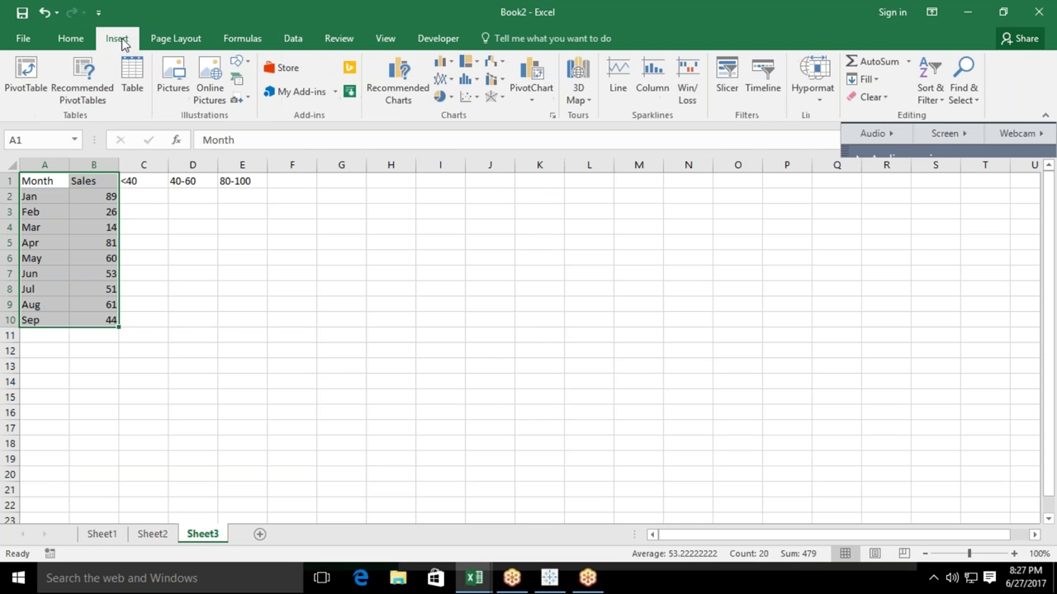
left_click(410, 73)
left_click(660, 499)
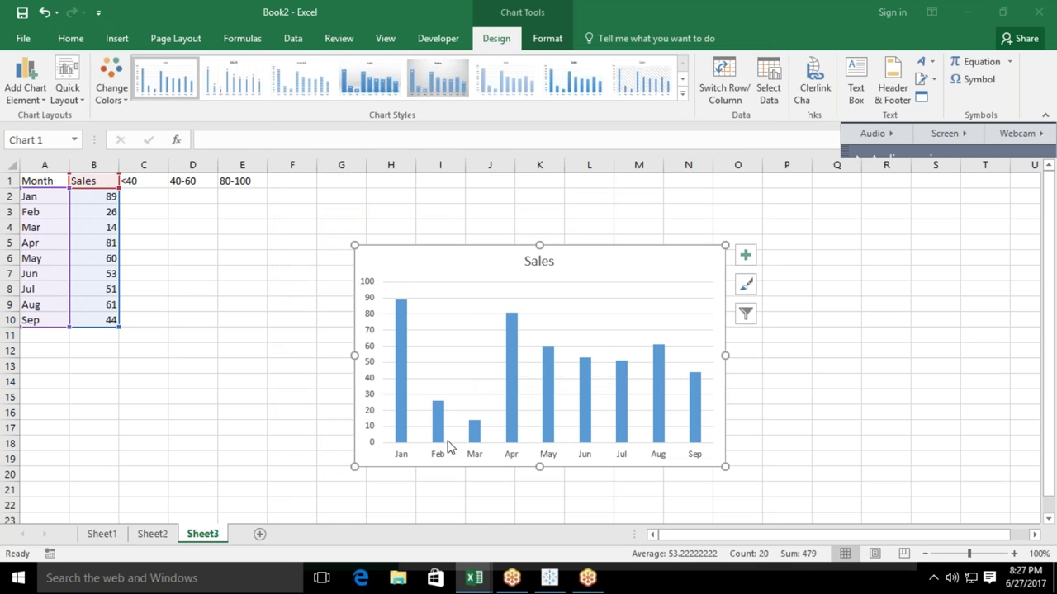
Colour the Jan bar in the chart orange.
left_click(404, 310)
left_click(405, 312)
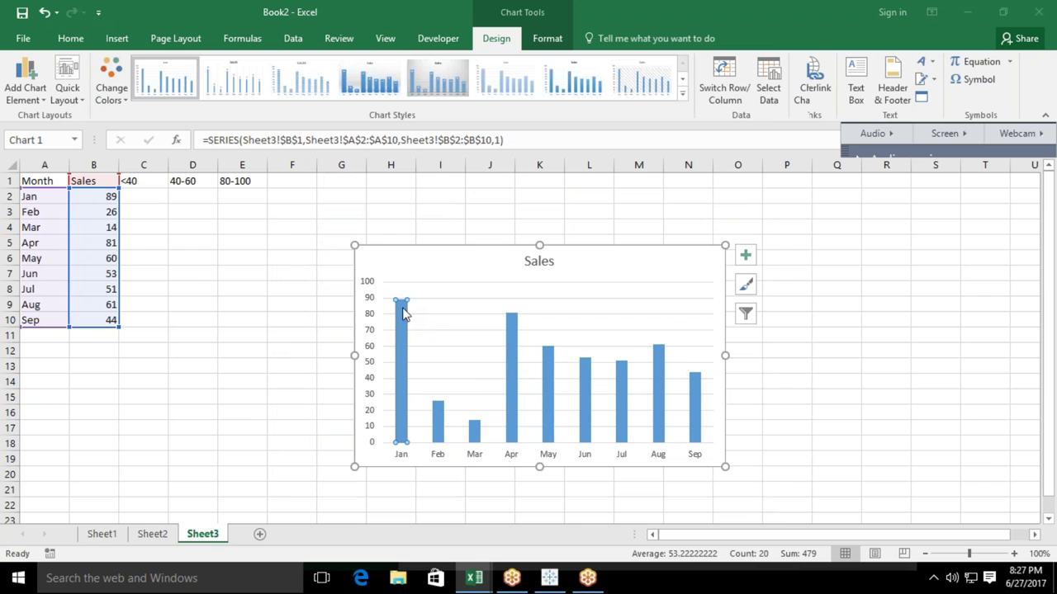
left_click(77, 41)
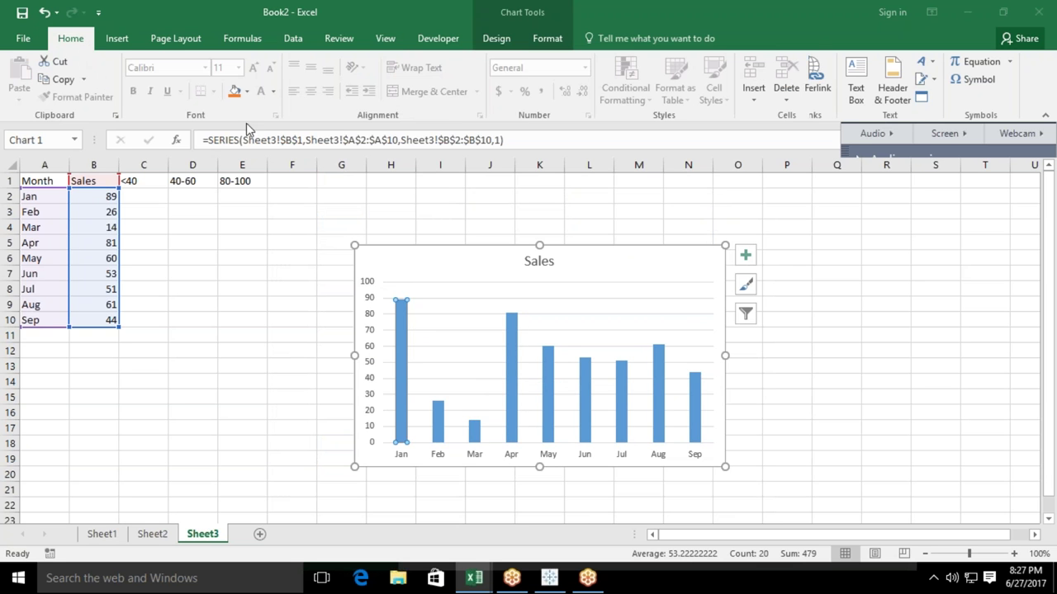
left_click(235, 92)
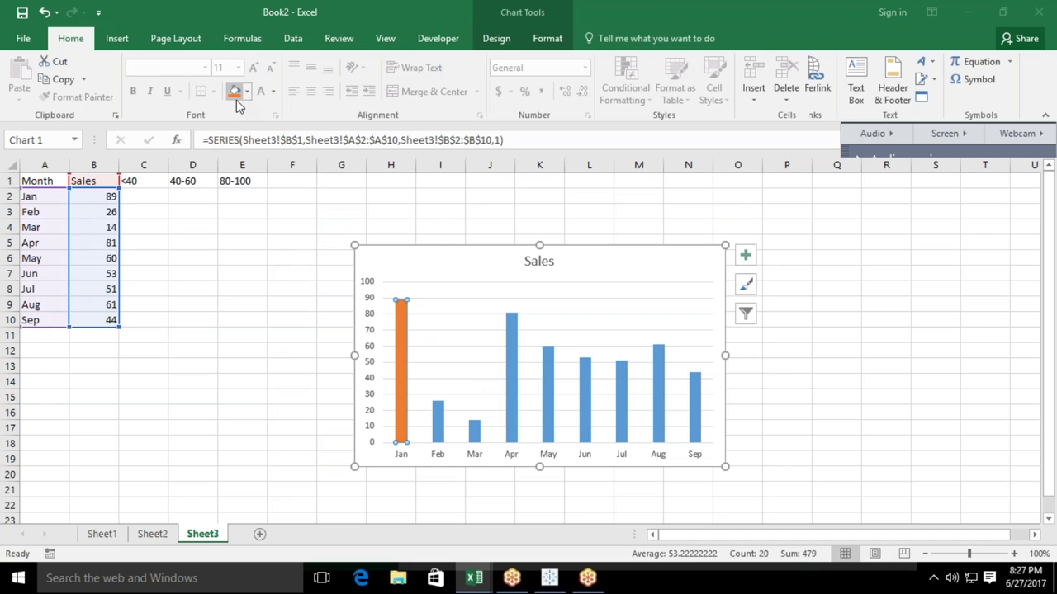
left_click(237, 286)
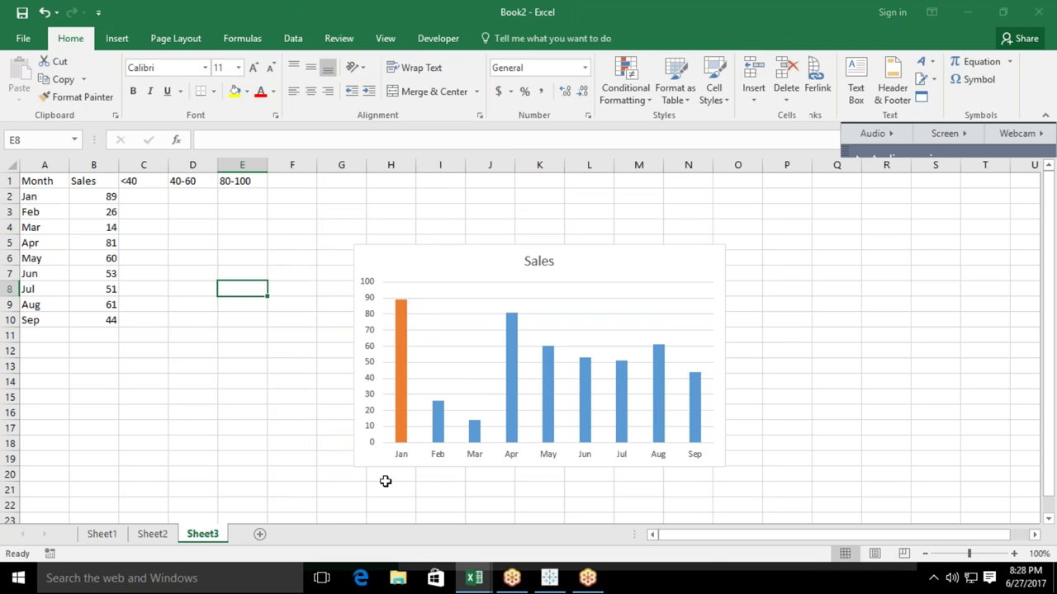
Change Jan's sales in B2 to 40.
left_click(101, 196)
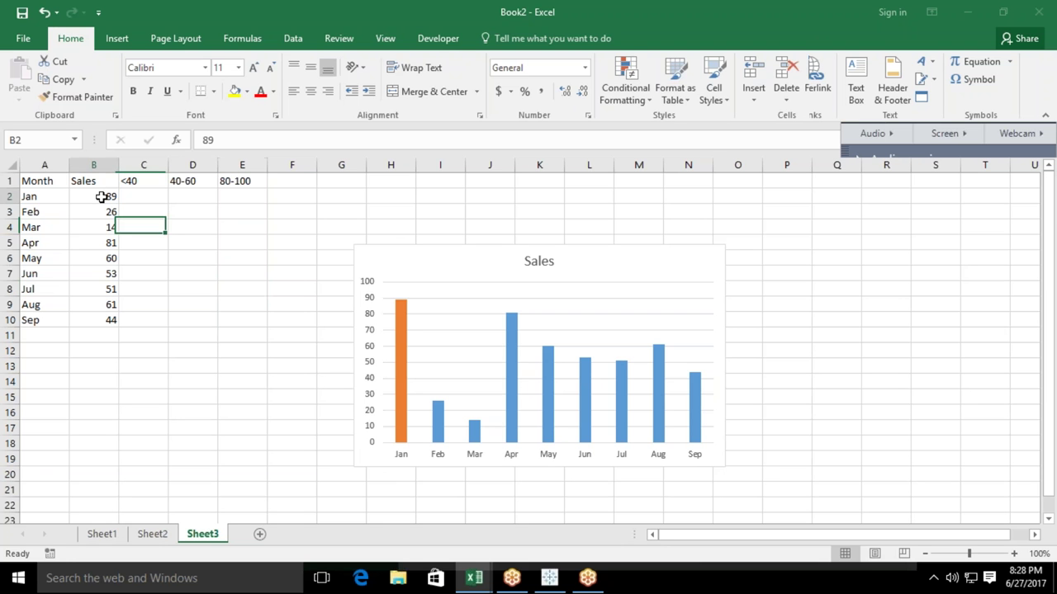
type("40")
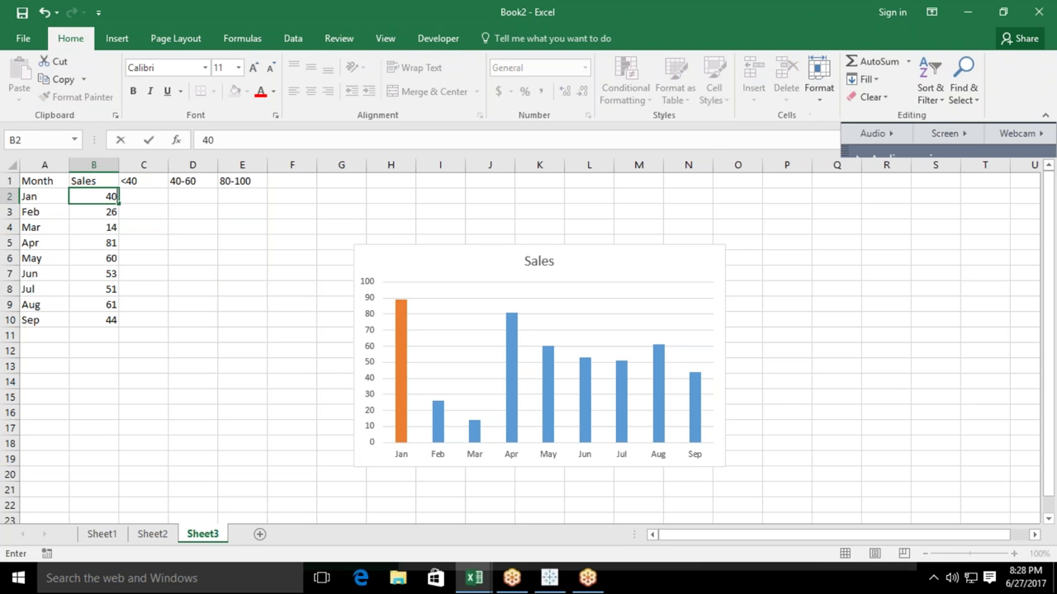
key("Return")
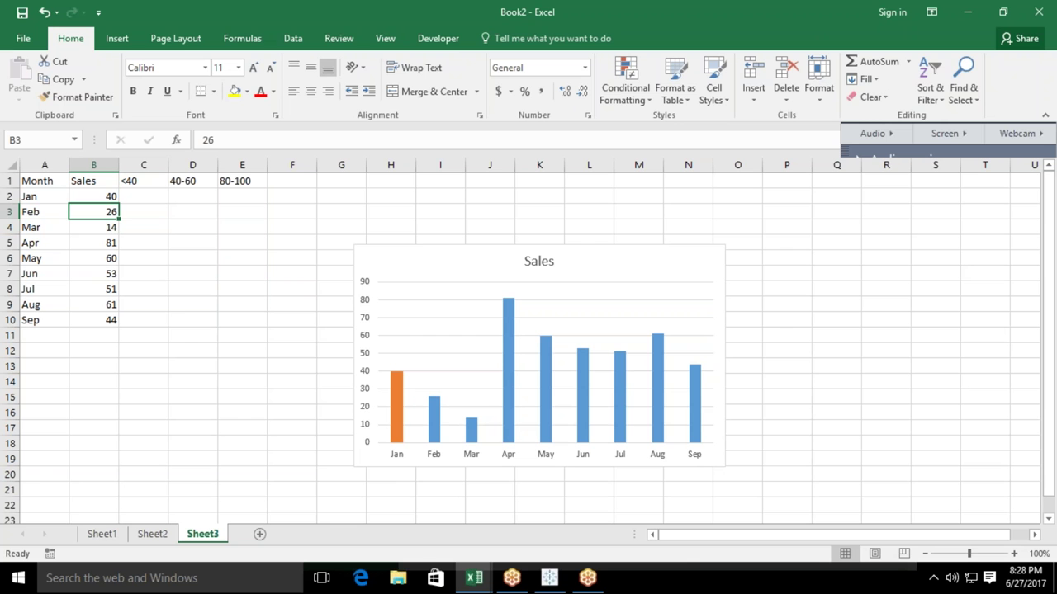
left_click(104, 199)
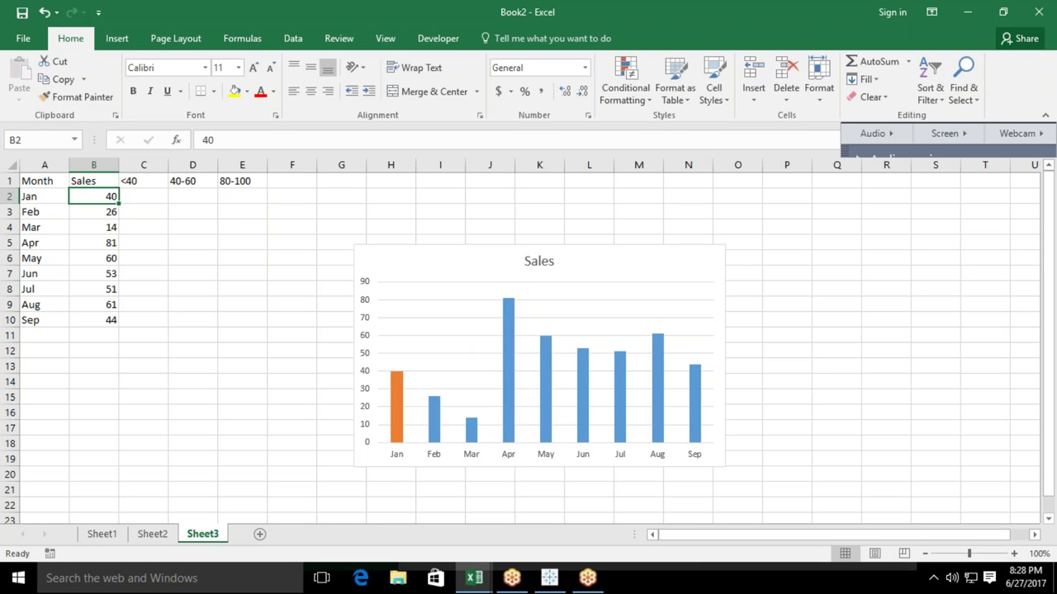
Delete the Sales chart from the sheet.
left_click(469, 276)
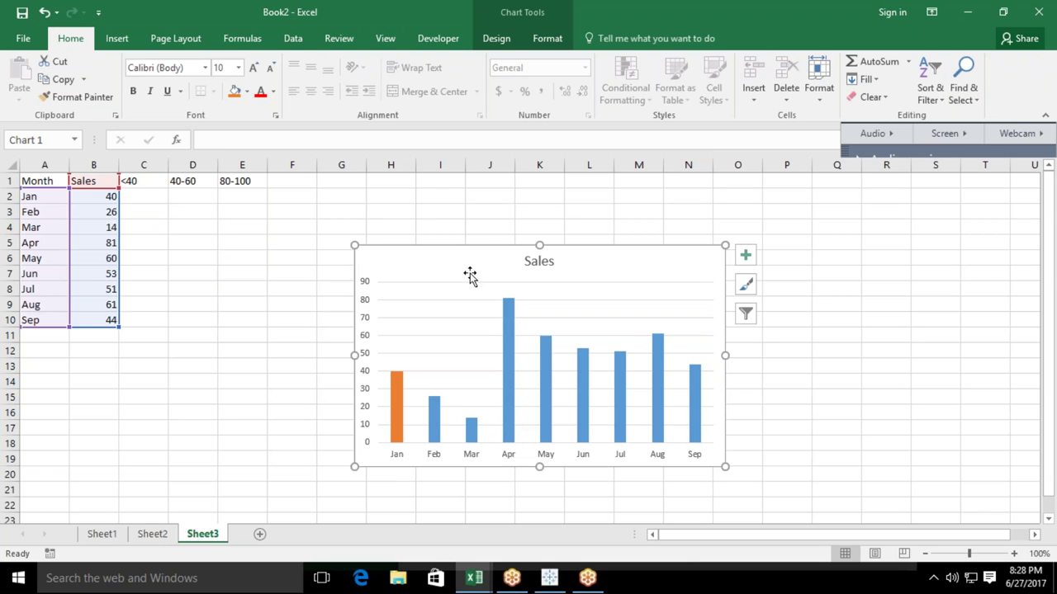
key("Delete")
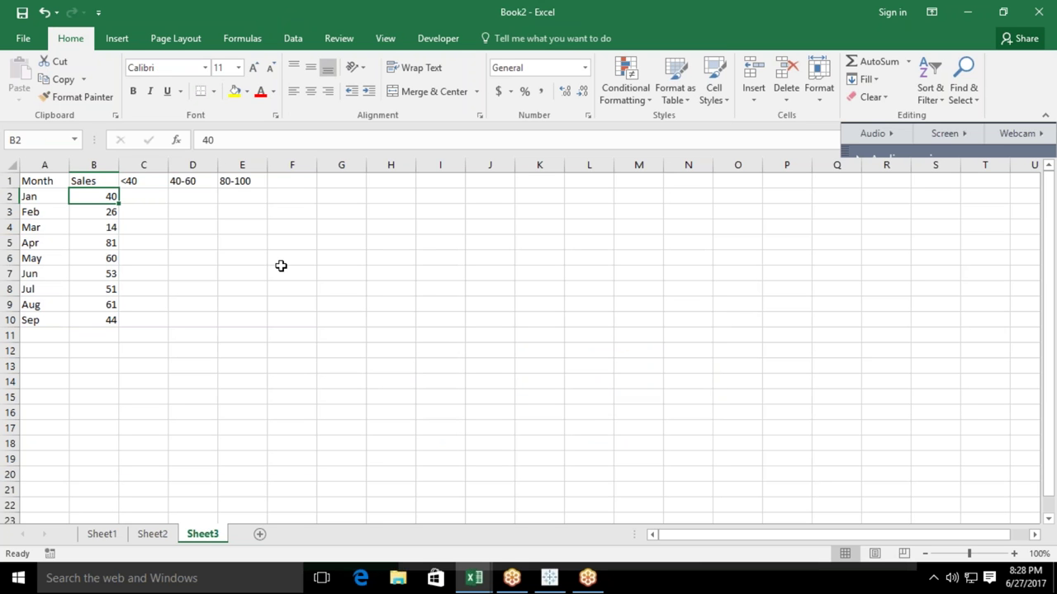
left_click(185, 239)
Enter =IF(B2<=40,B2,"") in C2 and fill it down to C10.
left_click_drag(151, 198, 237, 199)
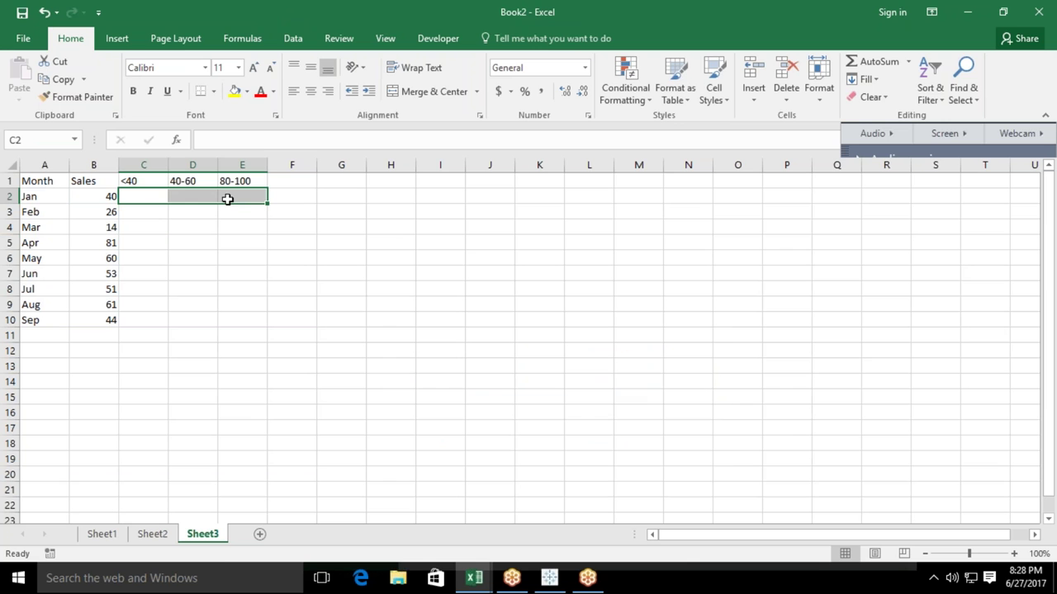
left_click(149, 203)
type("=IF(")
left_click(88, 201)
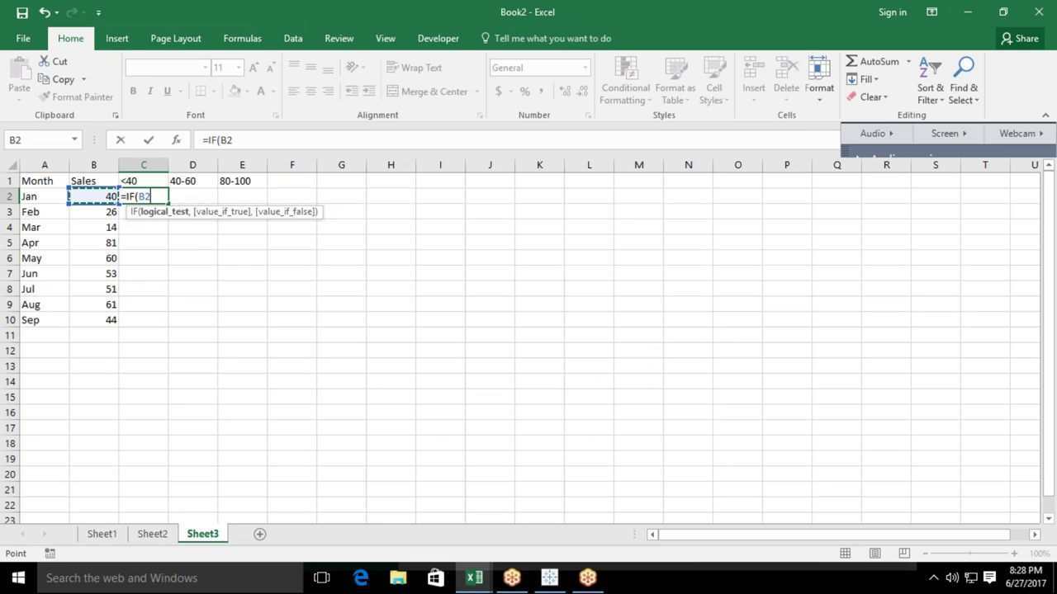
type("<=40,")
left_click(92, 195)
type(",\"\")")
key("Return")
key("Up")
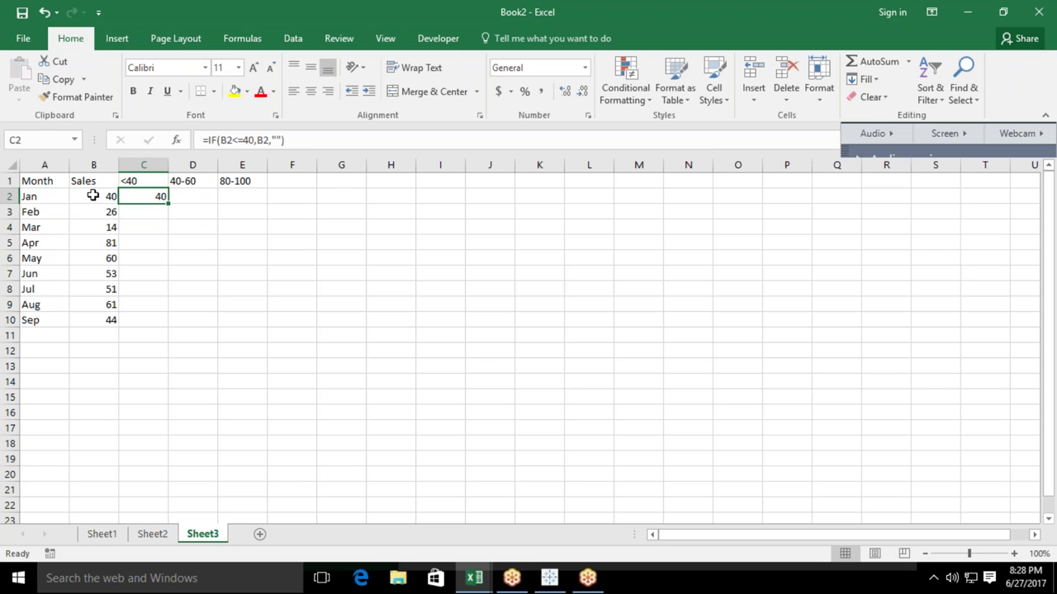
double_click(166, 201)
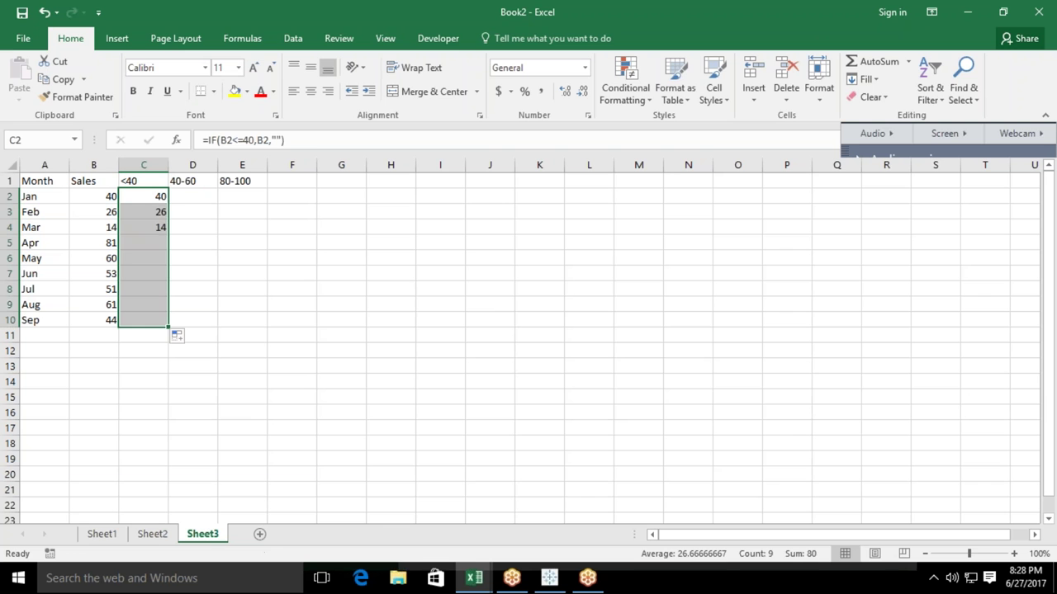
left_click(186, 196)
type("=IF")
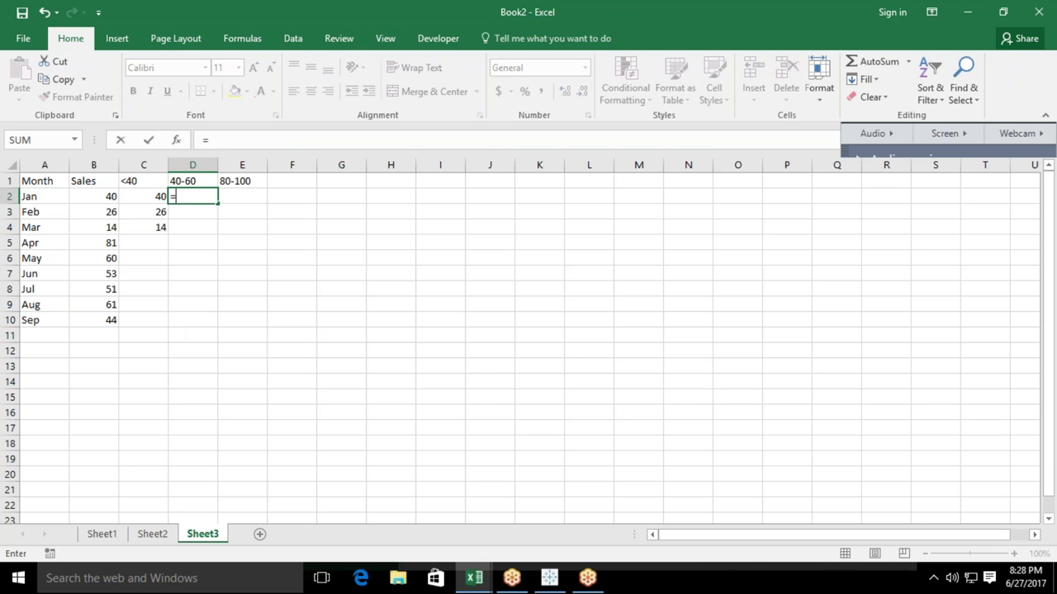
type("(ad")
Swap the mistaken ADDRESS function for AND in D2's IF formula.
key("Tab")
key("BackSpace")
key("BackSpace")
key("BackSpace")
key("BackSpace")
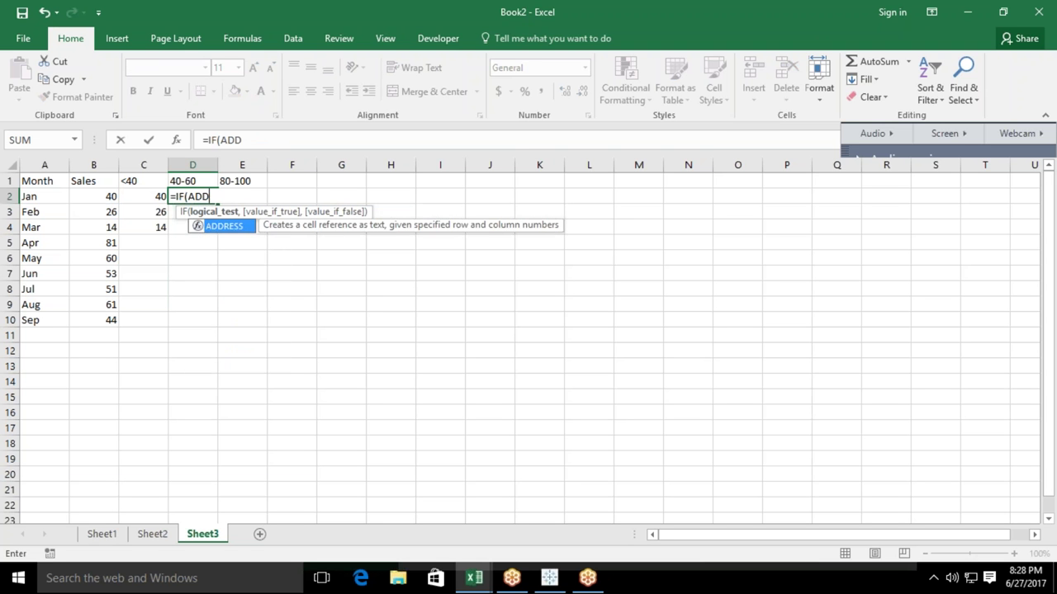
key("BackSpace")
key("BackSpace")
key("BackSpace")
type("a")
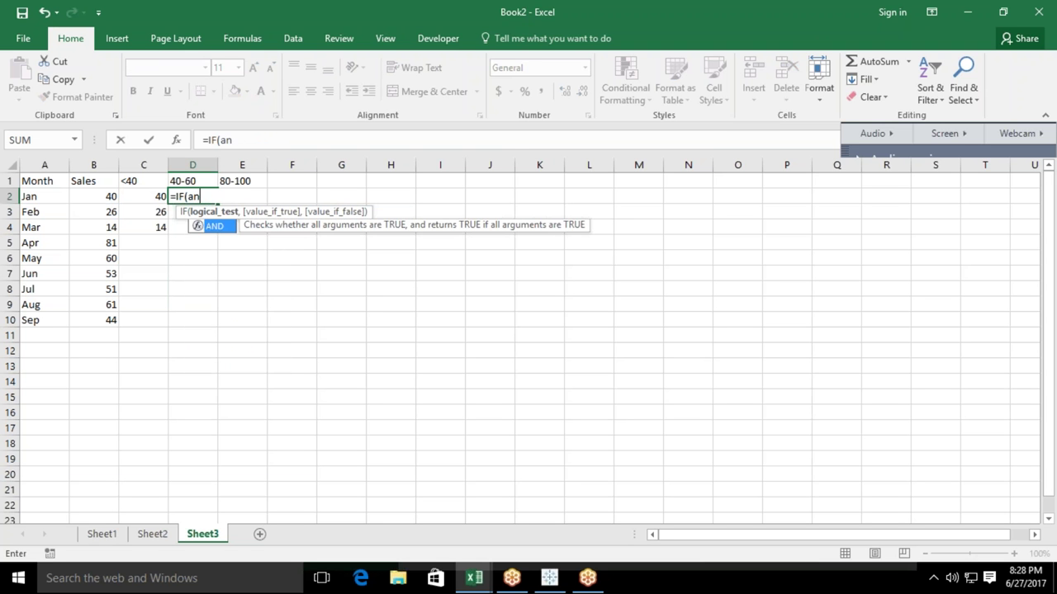
type("n")
key("Tab")
Finish =IF(AND(B2>=41,B2<=80),B2,""), accept Excel's correction, and fill down to D10.
left_click(88, 197)
type(">=")
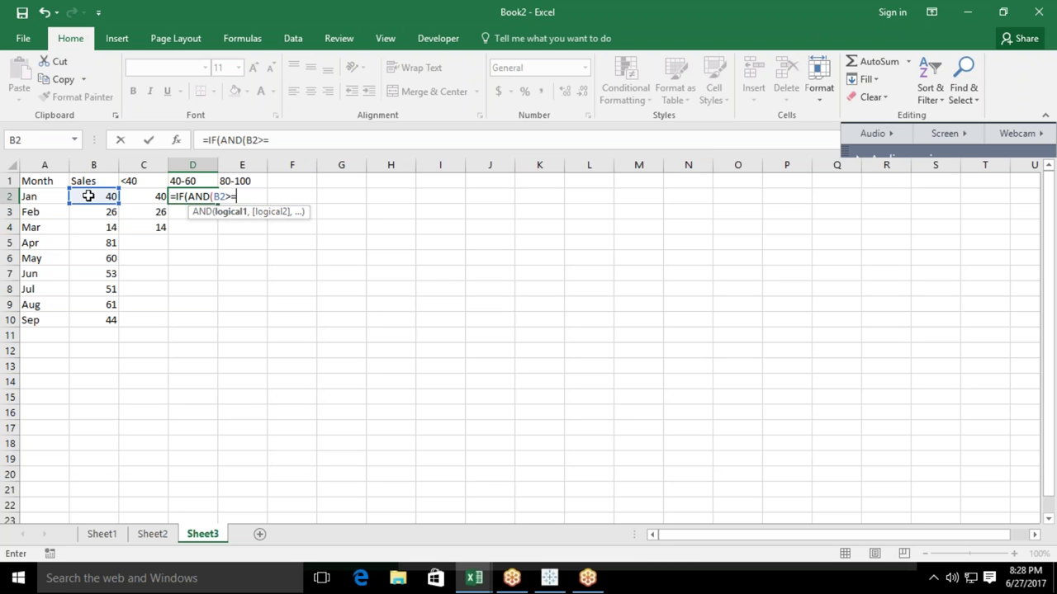
type("41")
type(",")
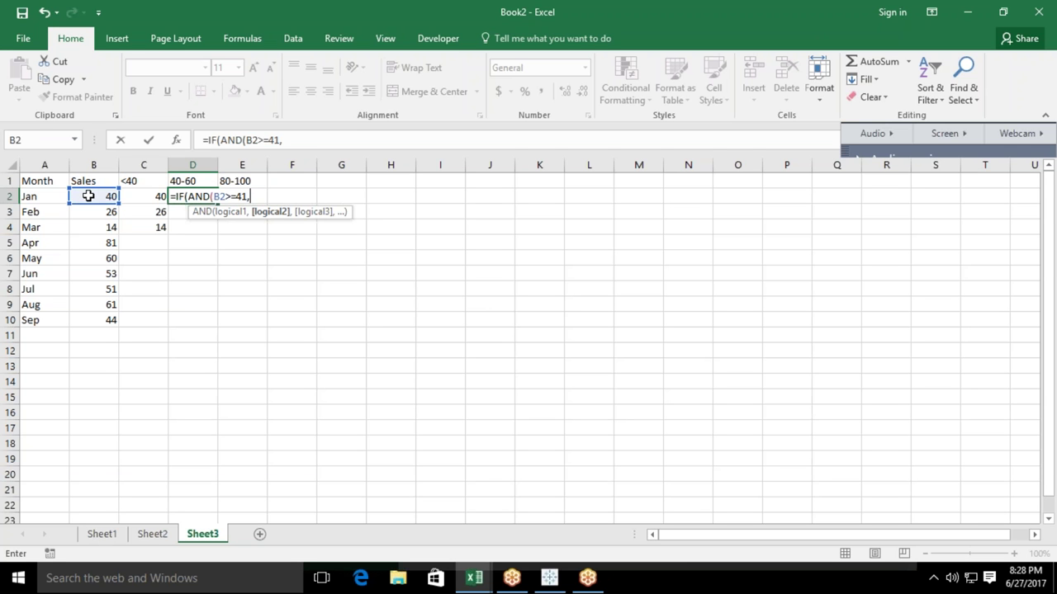
left_click(89, 196)
type("<=")
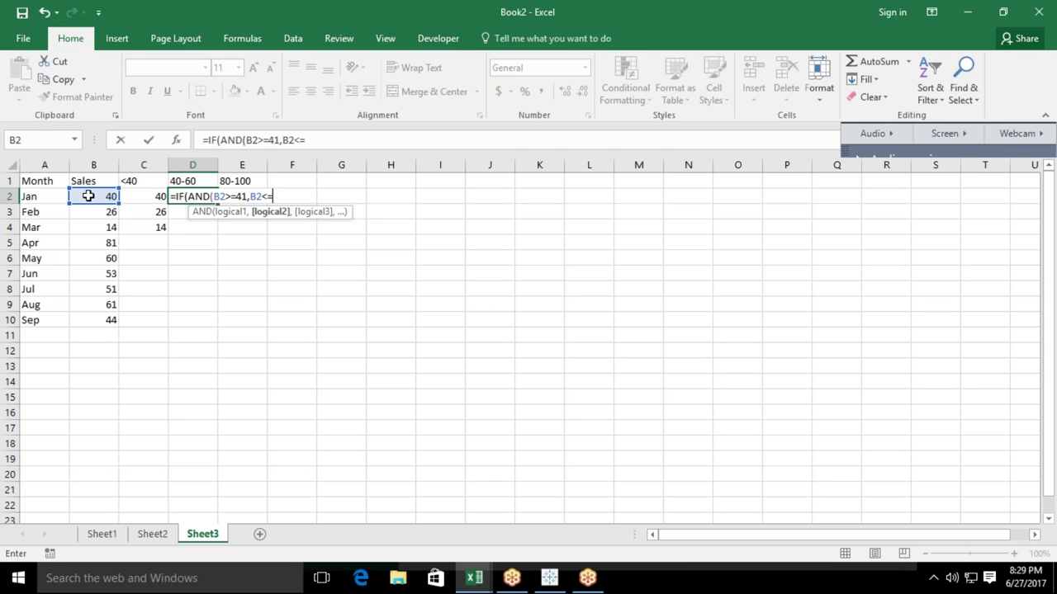
type("80)")
type(",")
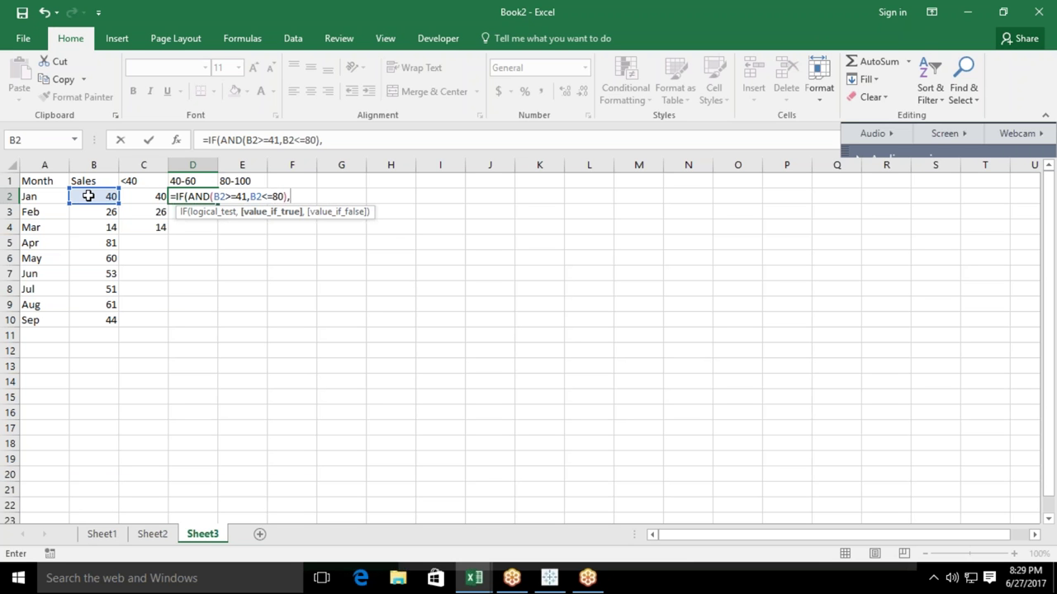
left_click(88, 195)
type(",\"\"")
key("Return")
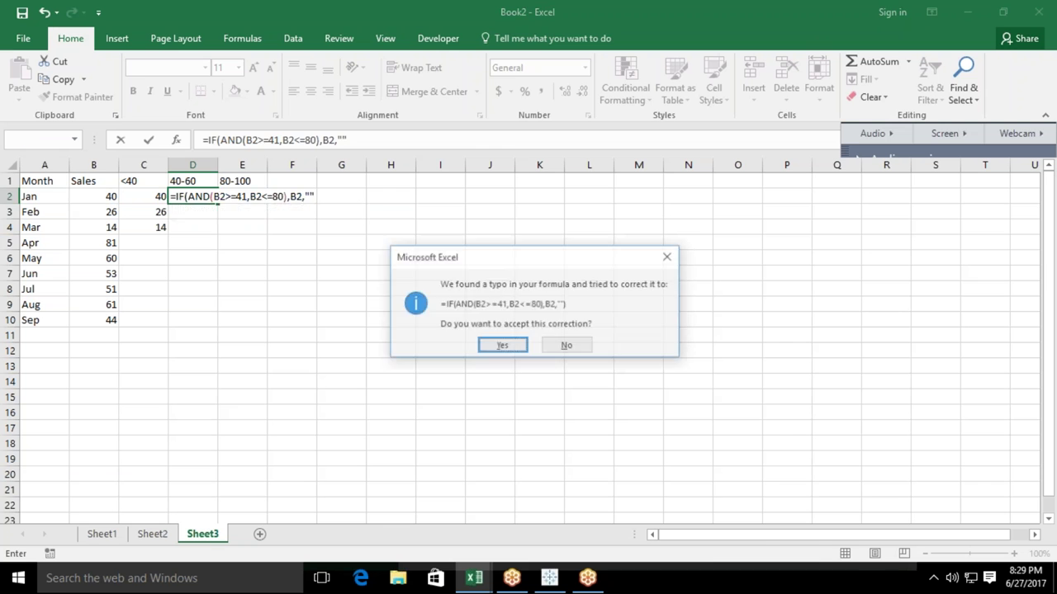
key("Return")
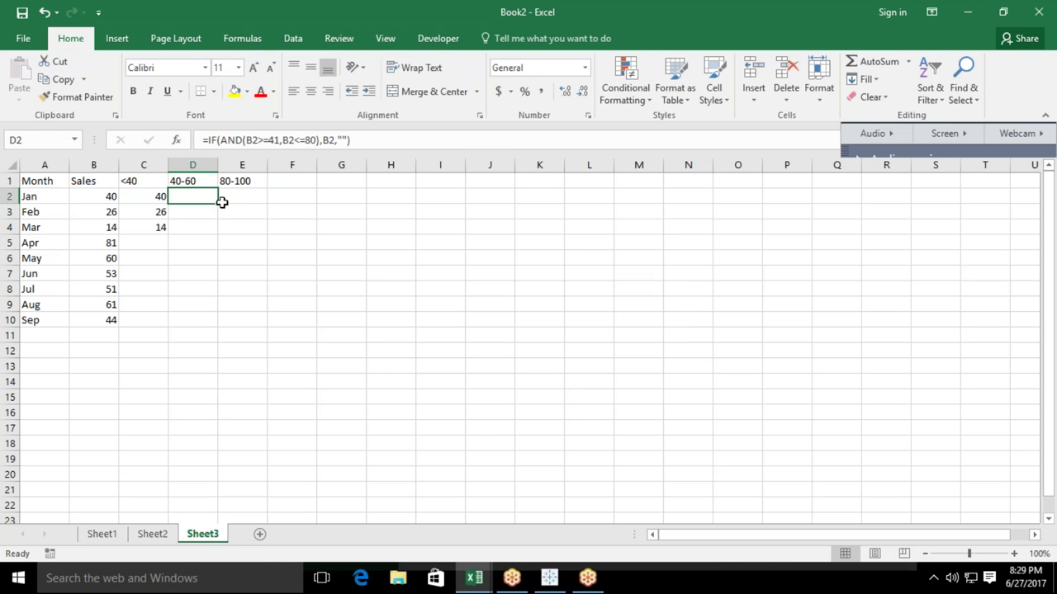
double_click(218, 203)
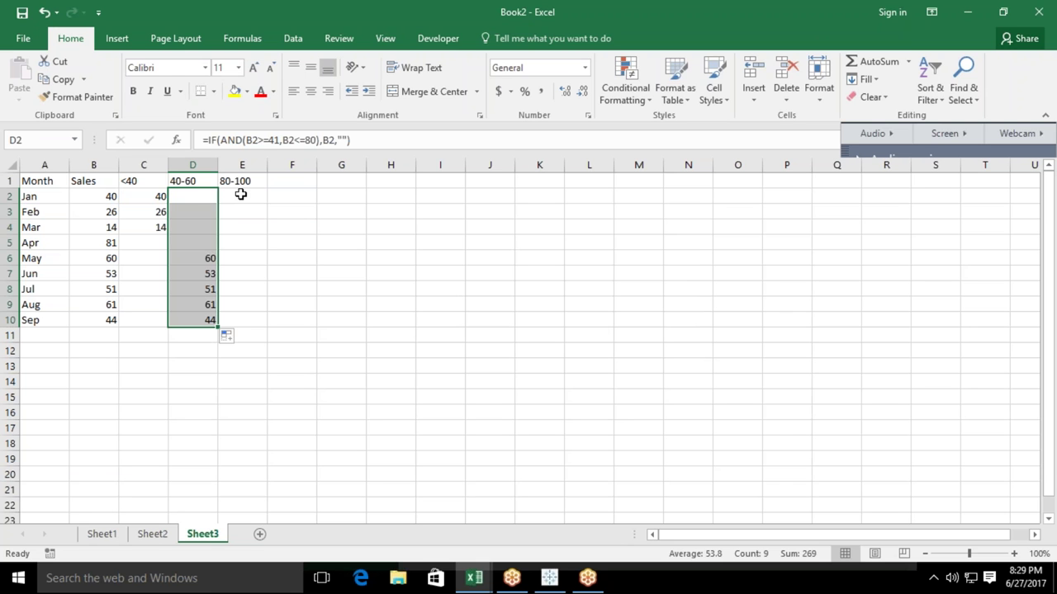
left_click(240, 194)
Enter =IF(B2>80,B2,"") in cell E2.
type("=i")
key("Tab")
left_click(112, 195)
type(">80,")
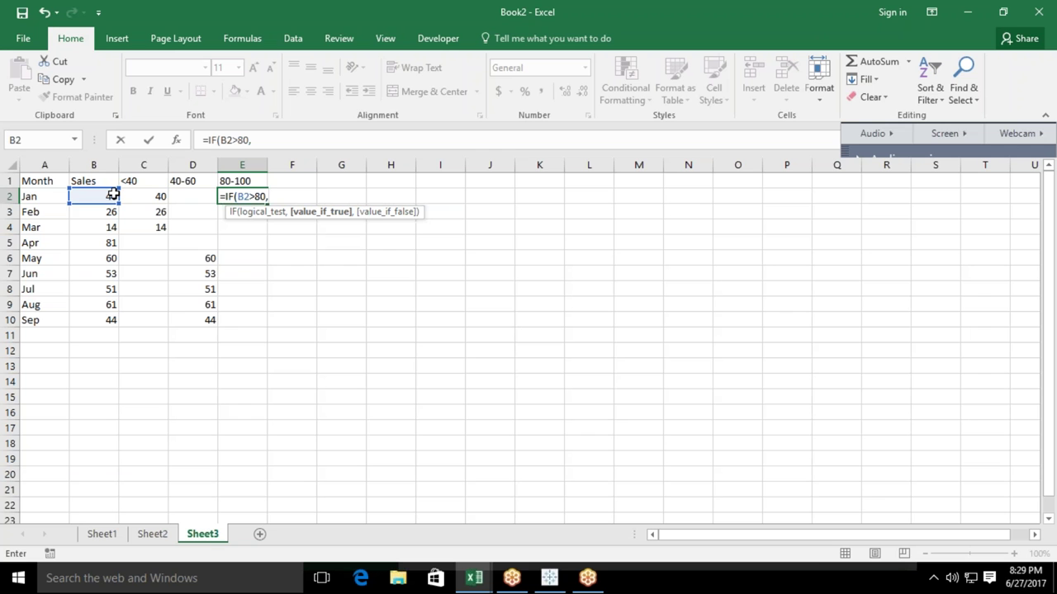
left_click(111, 196)
type(",")
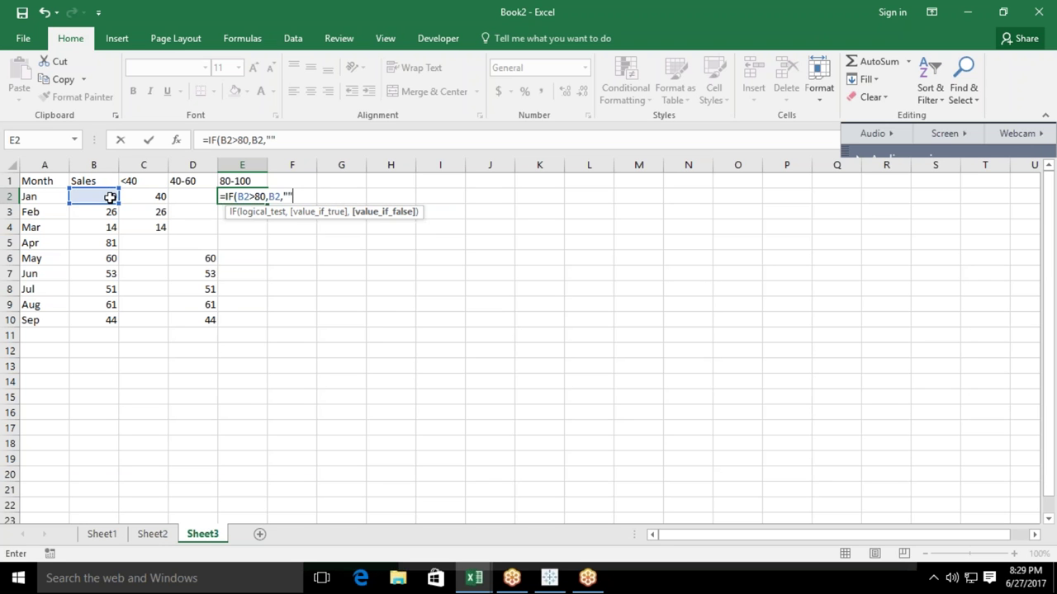
key("Return")
key("Up")
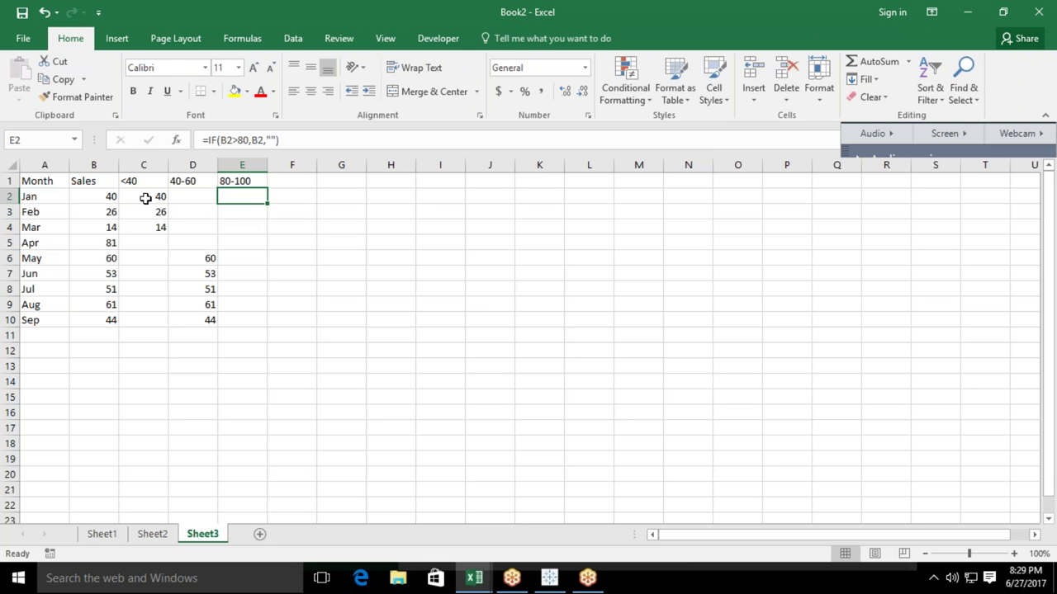
Fill E2's formula down to E10 so only April's 81 shows.
left_click_drag(268, 203, 273, 331)
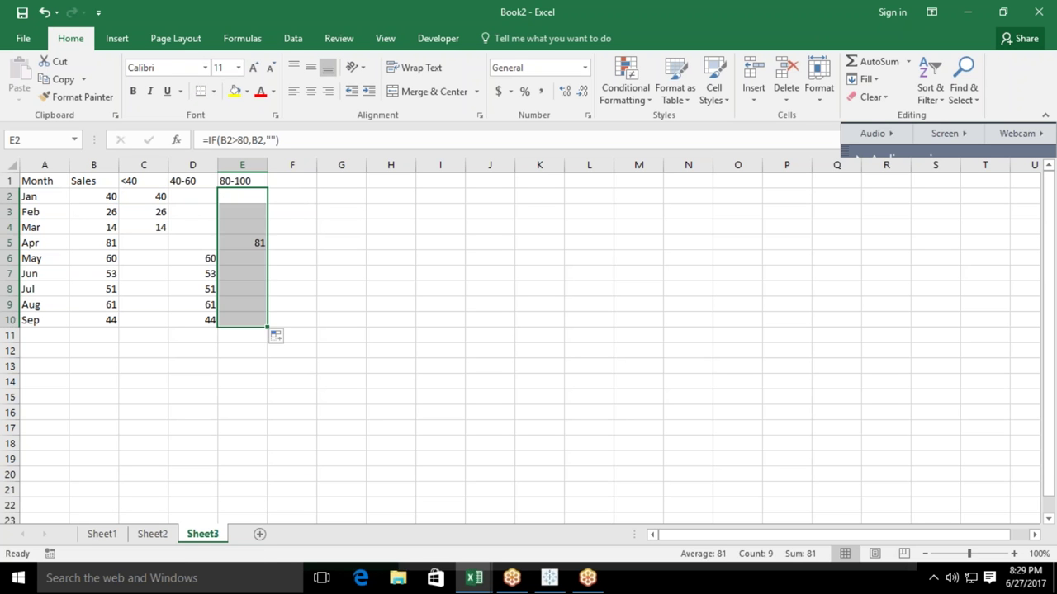
left_click(402, 277)
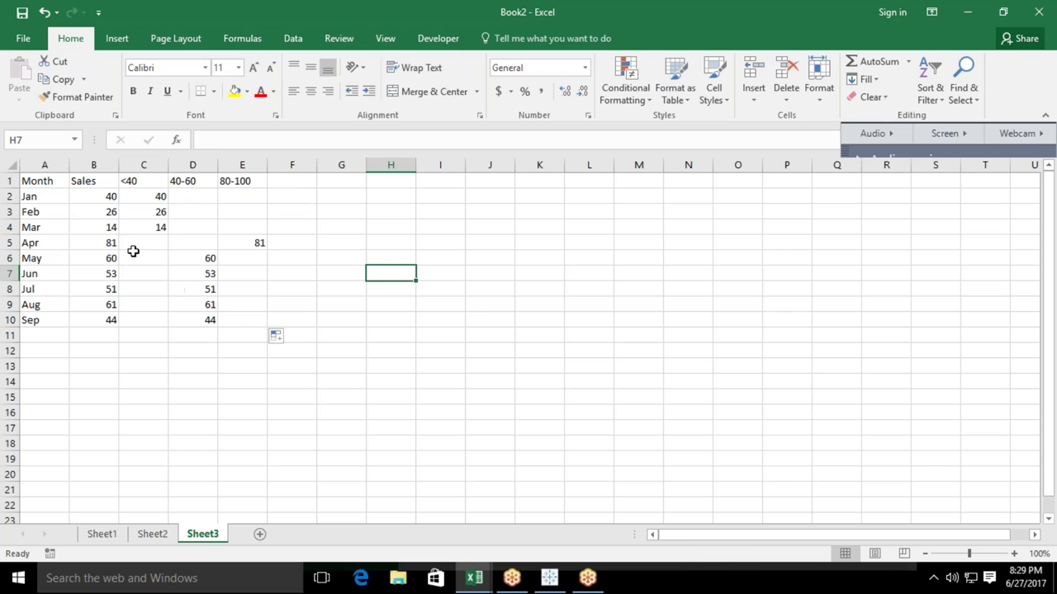
left_click(153, 201)
left_click_drag(153, 200, 257, 318)
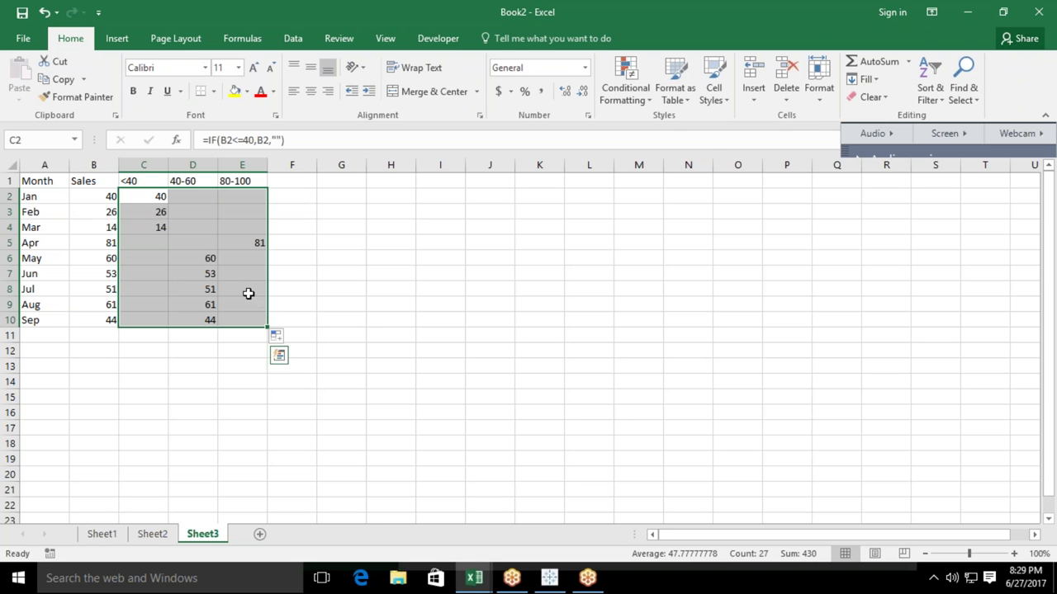
left_click(117, 38)
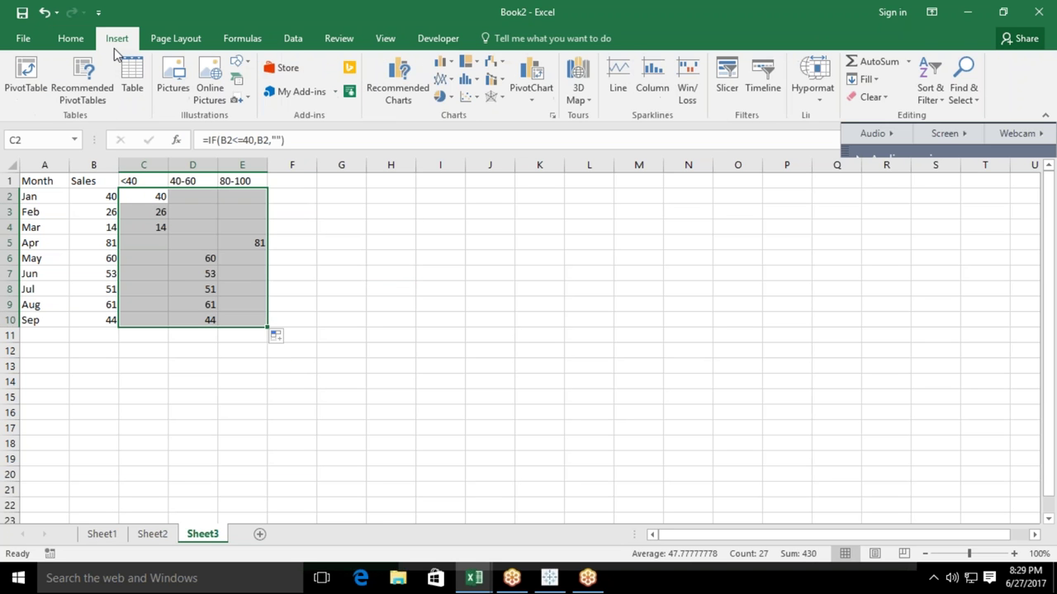
left_click(405, 67)
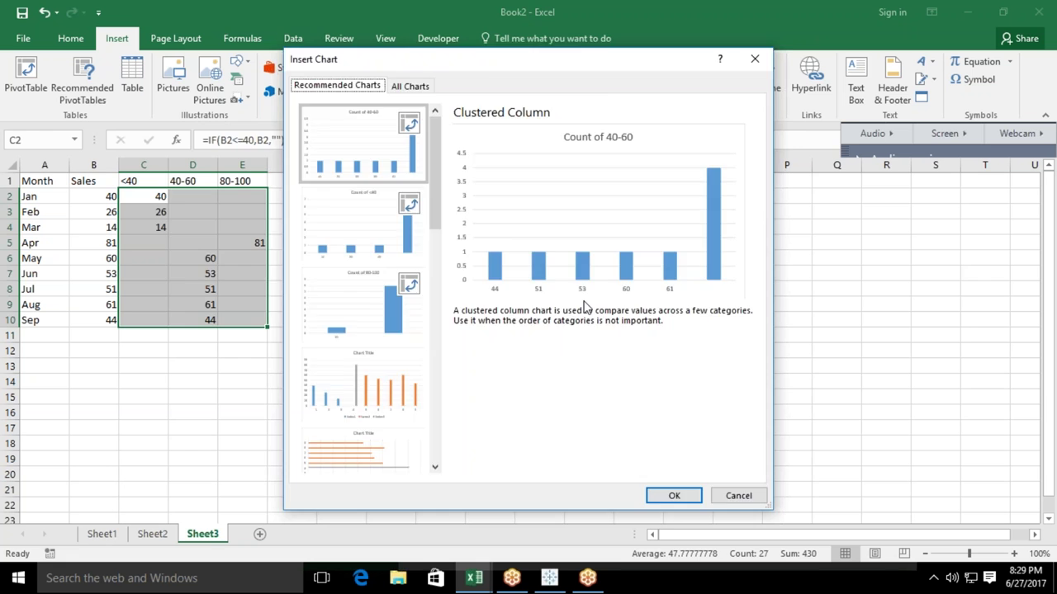
key("Escape")
left_click(368, 396)
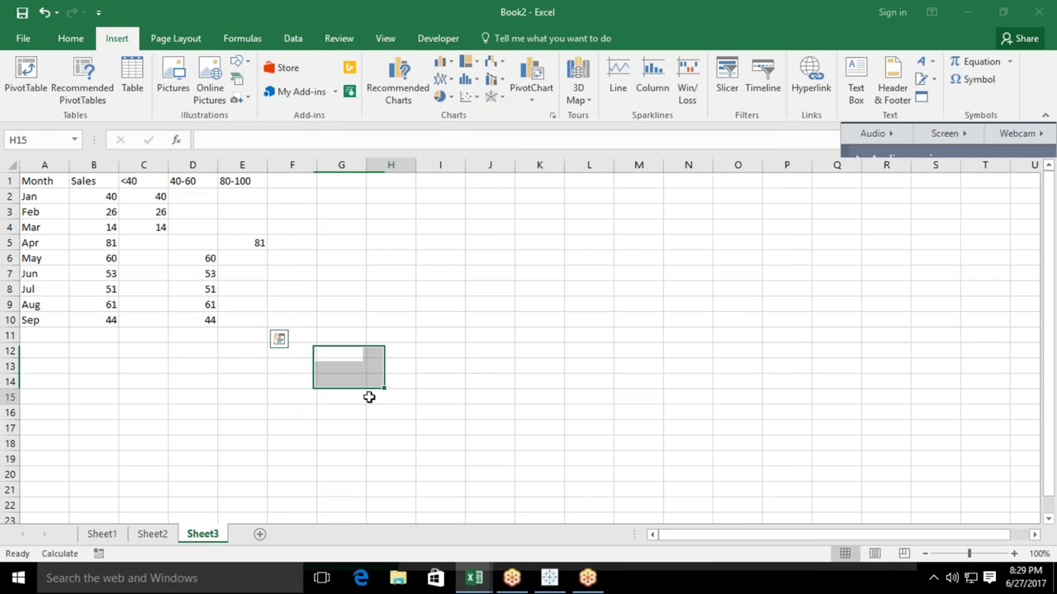
left_click(154, 534)
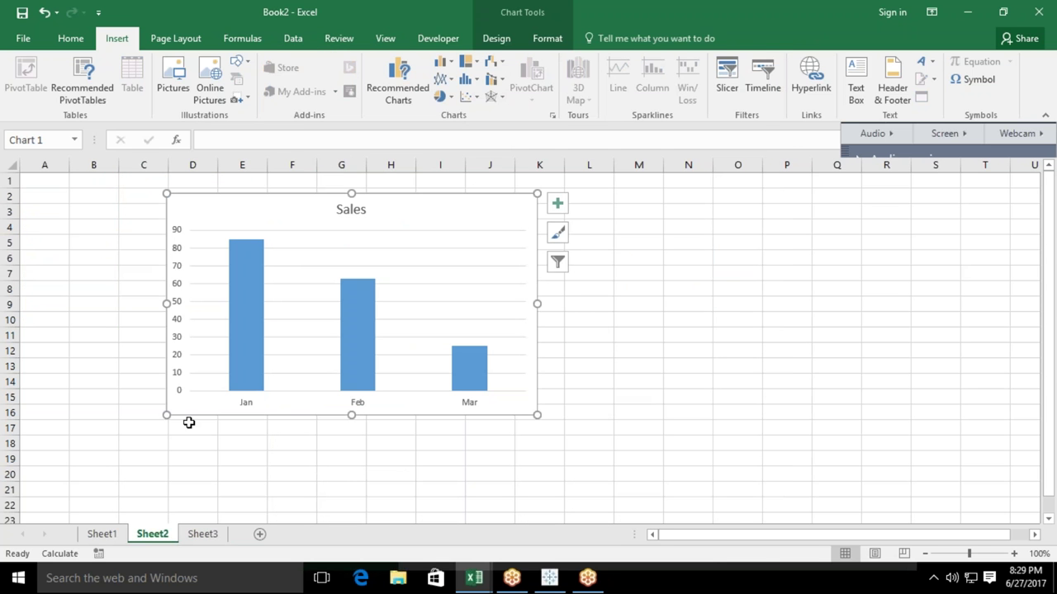
left_click(208, 538)
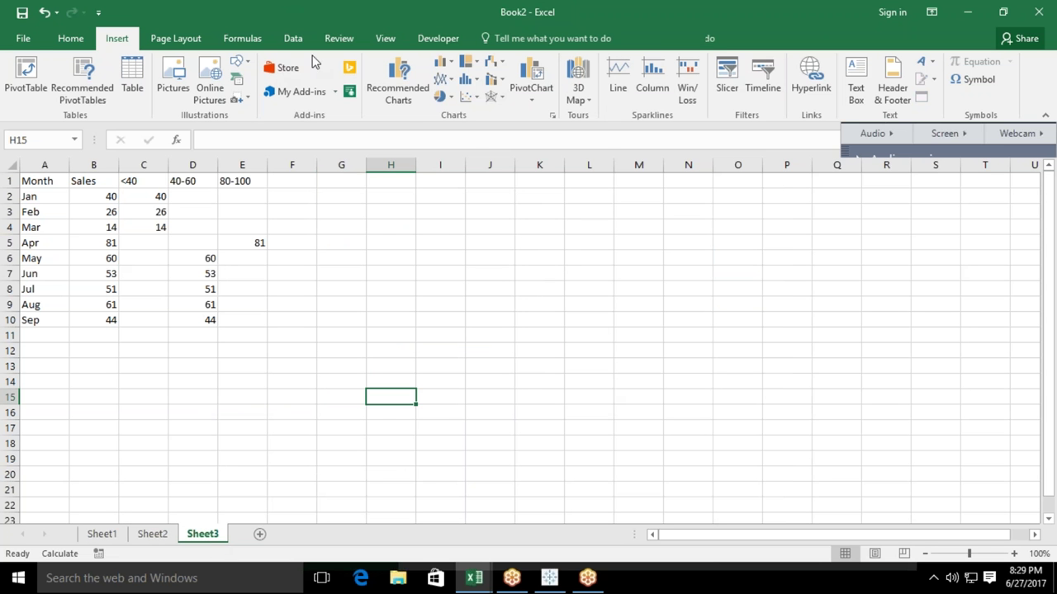
Insert an empty clustered column chart and bring up its data source settings.
left_click(448, 66)
left_click(454, 110)
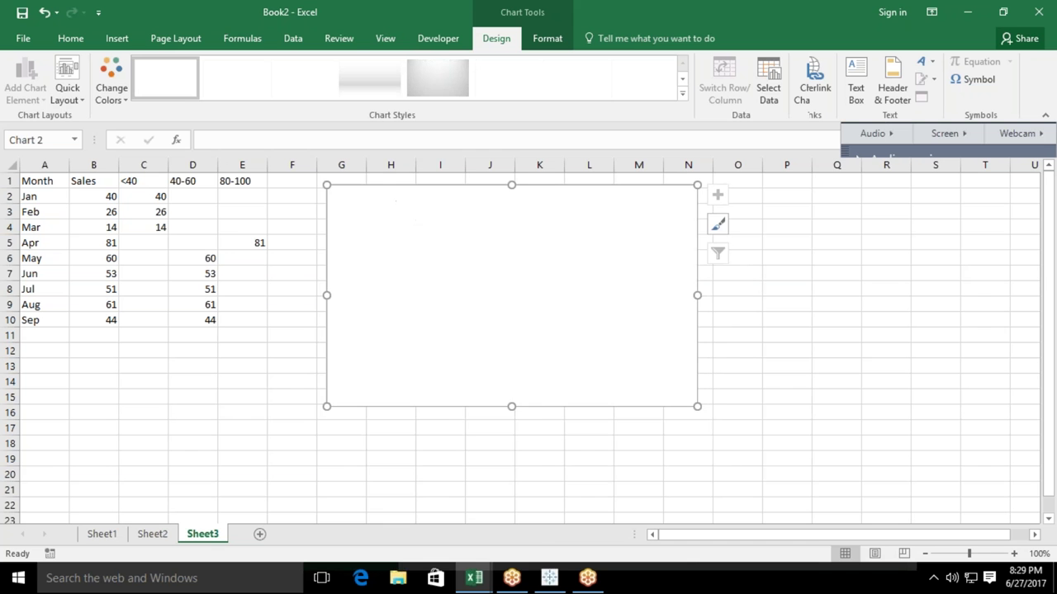
right_click(407, 264)
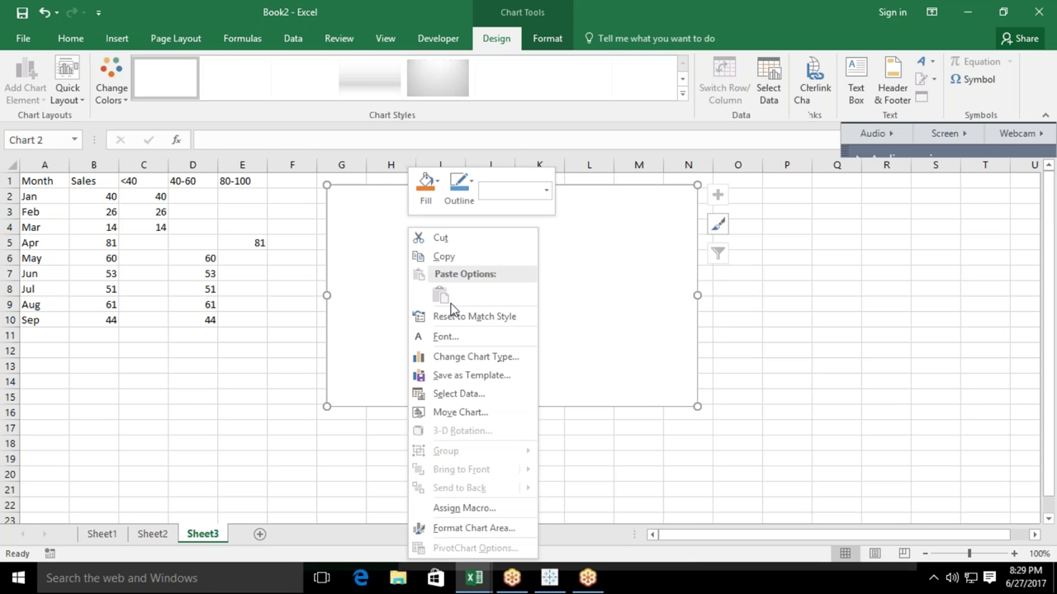
left_click(480, 392)
Add the <40 series from C2:C10 and the 40-60 series from D2:D10.
left_click(466, 272)
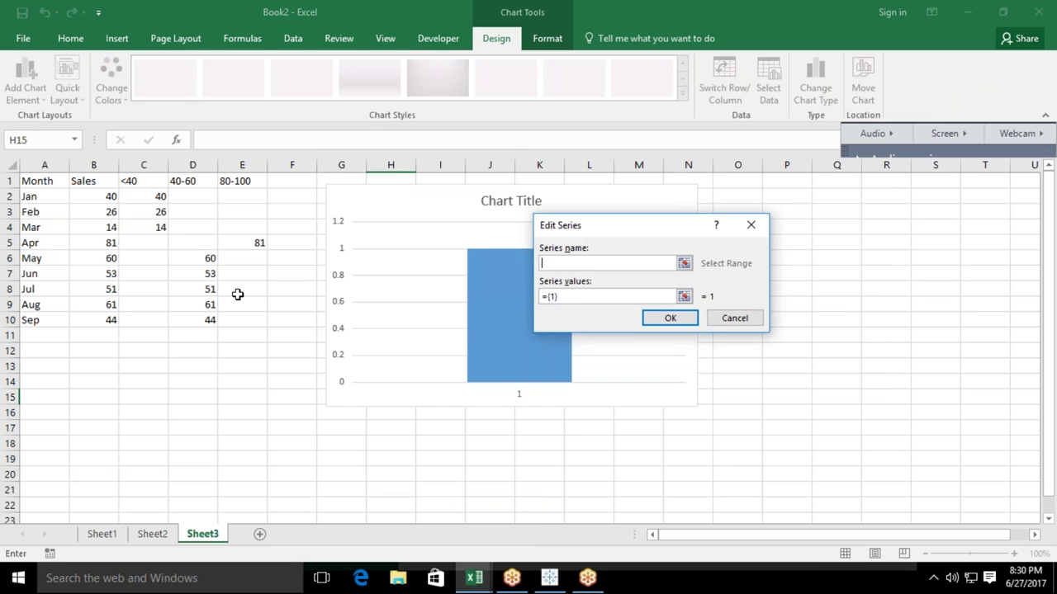
type("<40")
left_click(578, 297)
key("BackSpace")
key("BackSpace")
key("BackSpace")
left_click_drag(157, 197, 156, 317)
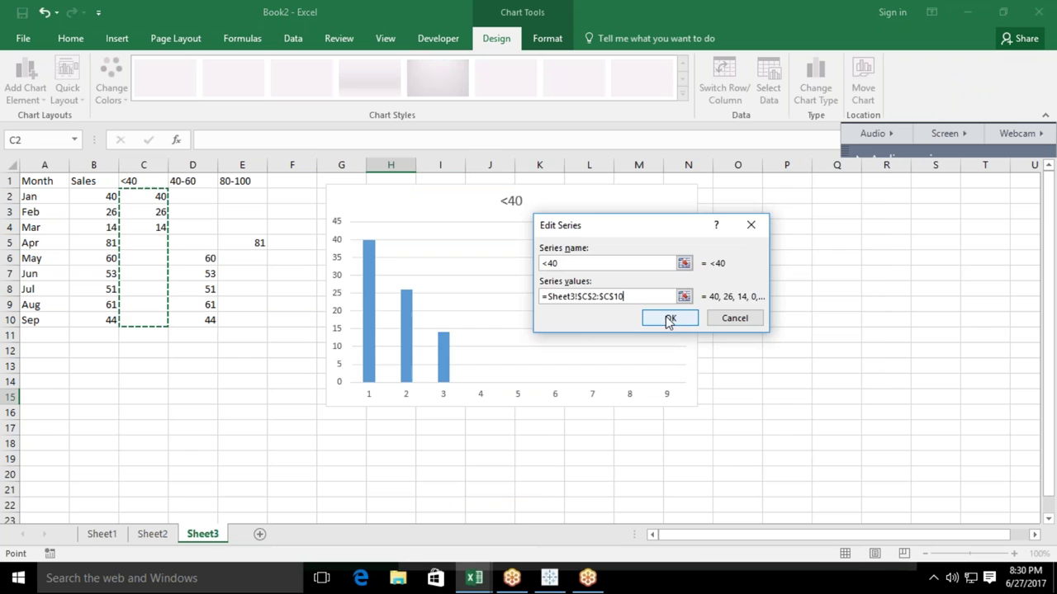
left_click(669, 318)
left_click(464, 278)
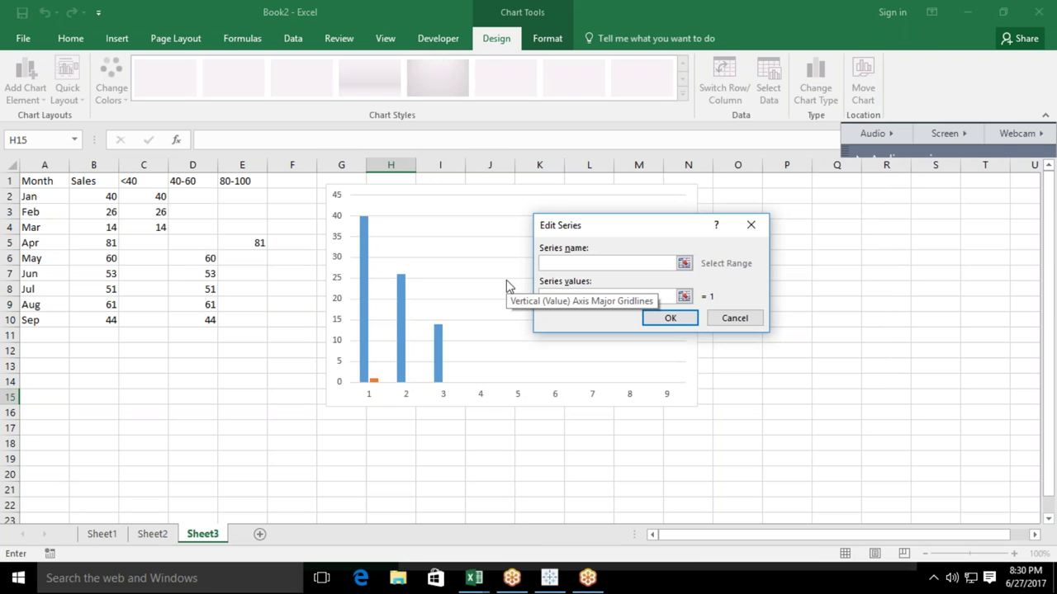
type("40-60")
left_click(568, 298)
key("BackSpace")
key("BackSpace")
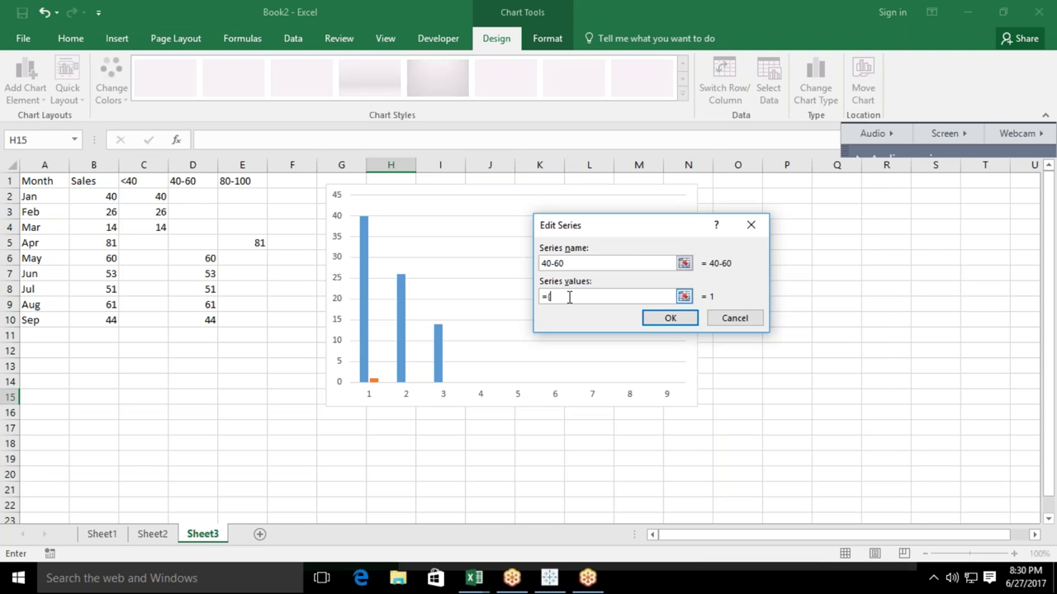
left_click_drag(183, 197, 195, 320)
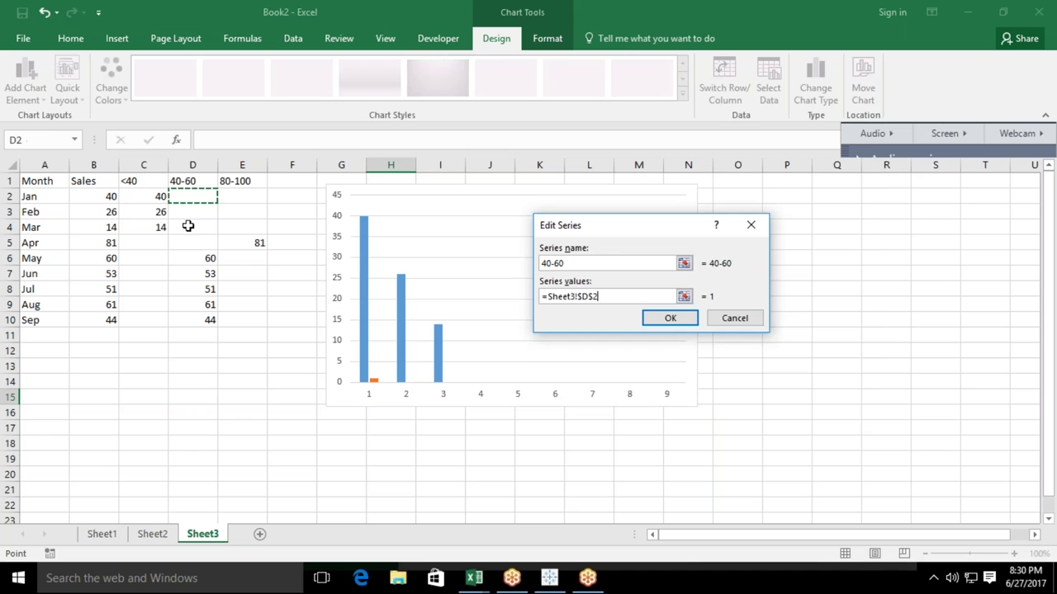
left_click(656, 320)
Add the 81-100 series using values E2:E10.
left_click(467, 271)
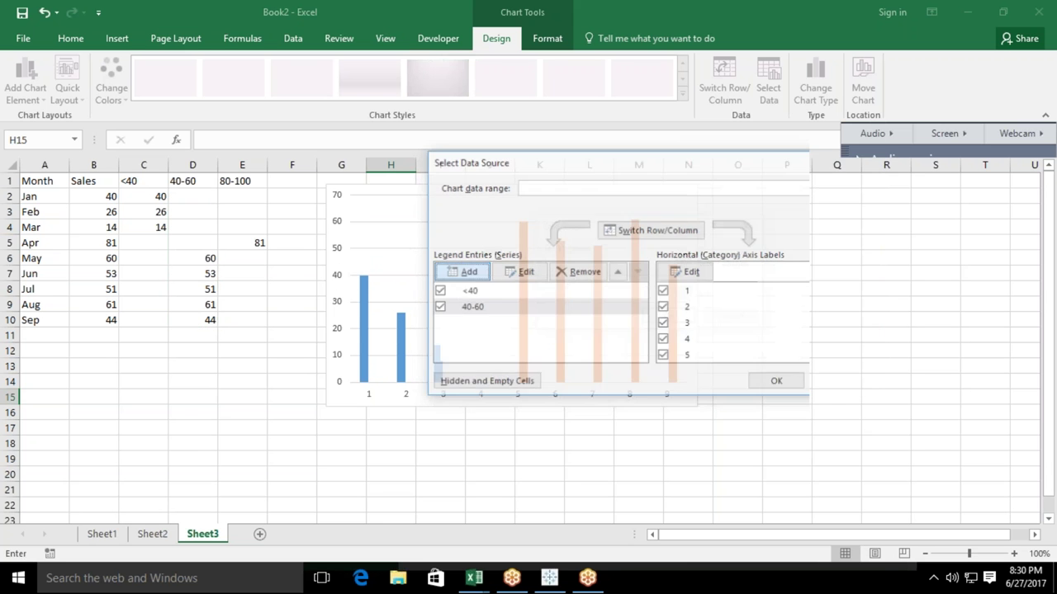
type("81")
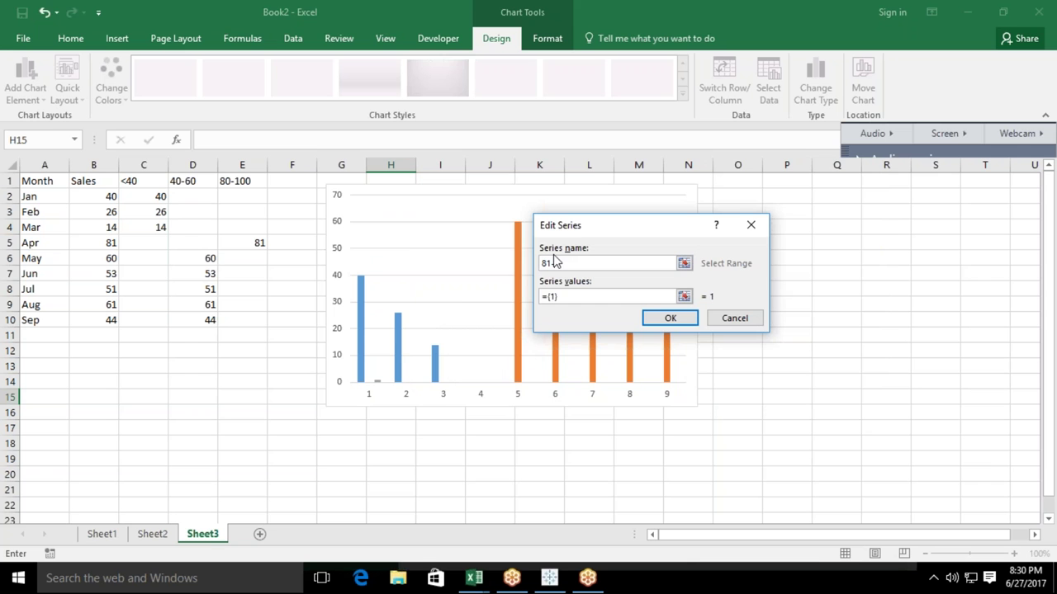
type("-100")
left_click(574, 295)
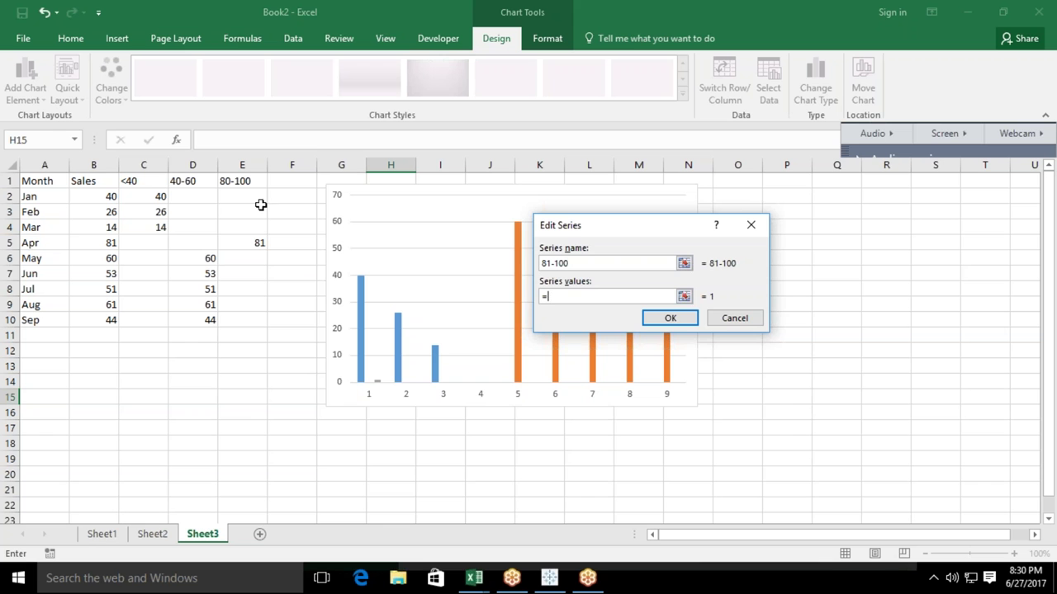
left_click_drag(255, 196, 258, 318)
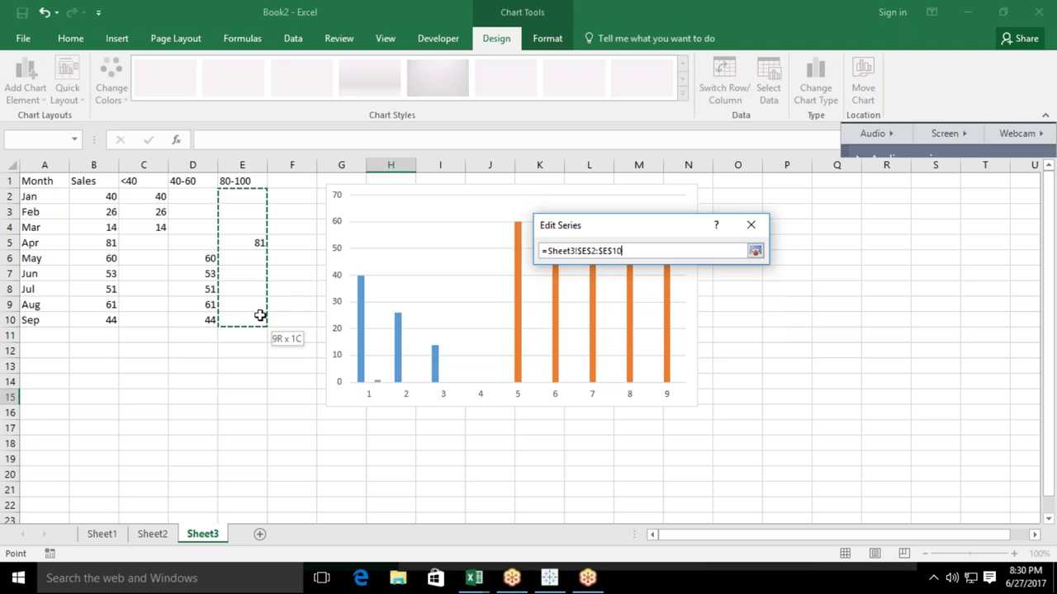
left_click(670, 318)
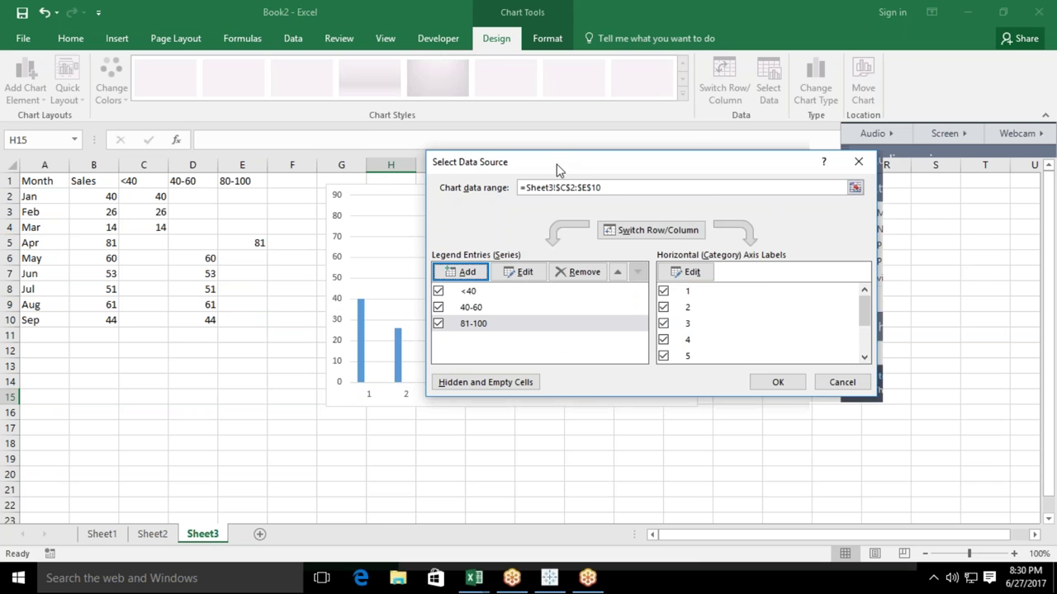
Set the category axis labels to the month names in A2:A10.
left_click_drag(560, 171, 542, 141)
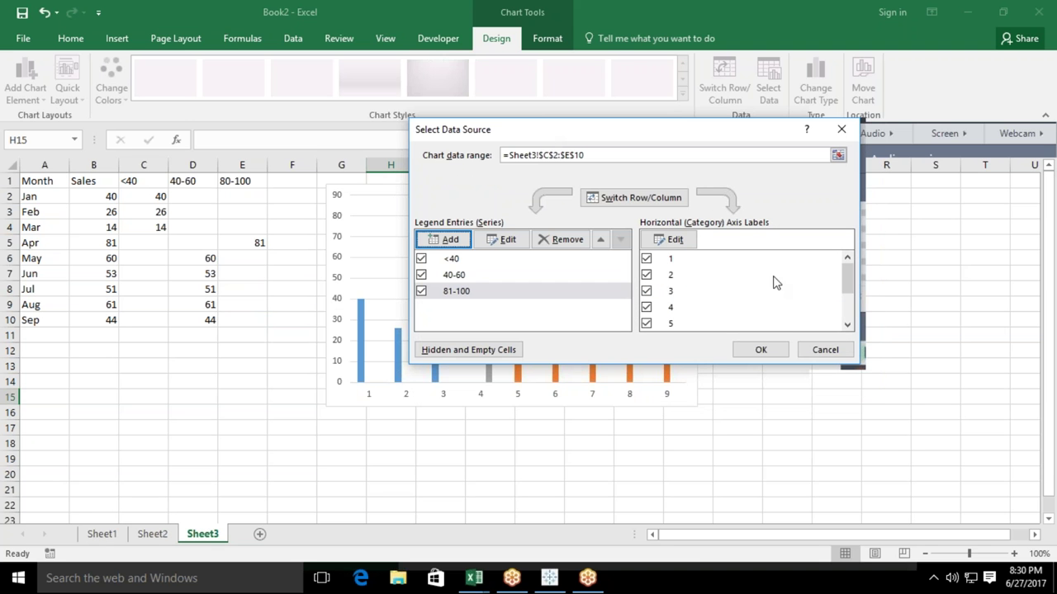
left_click(682, 250)
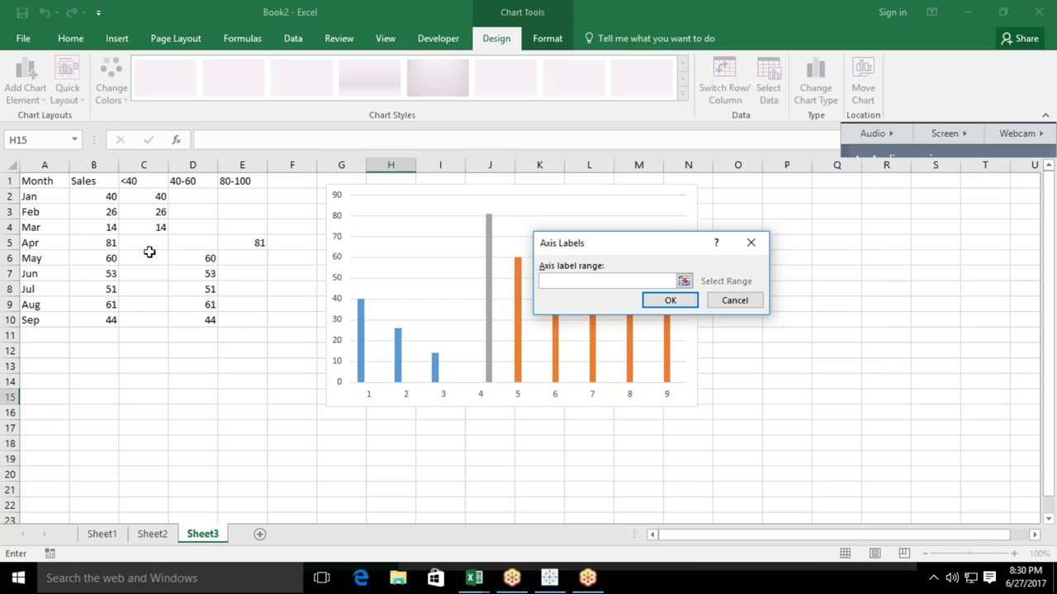
left_click_drag(41, 198, 38, 322)
left_click(667, 300)
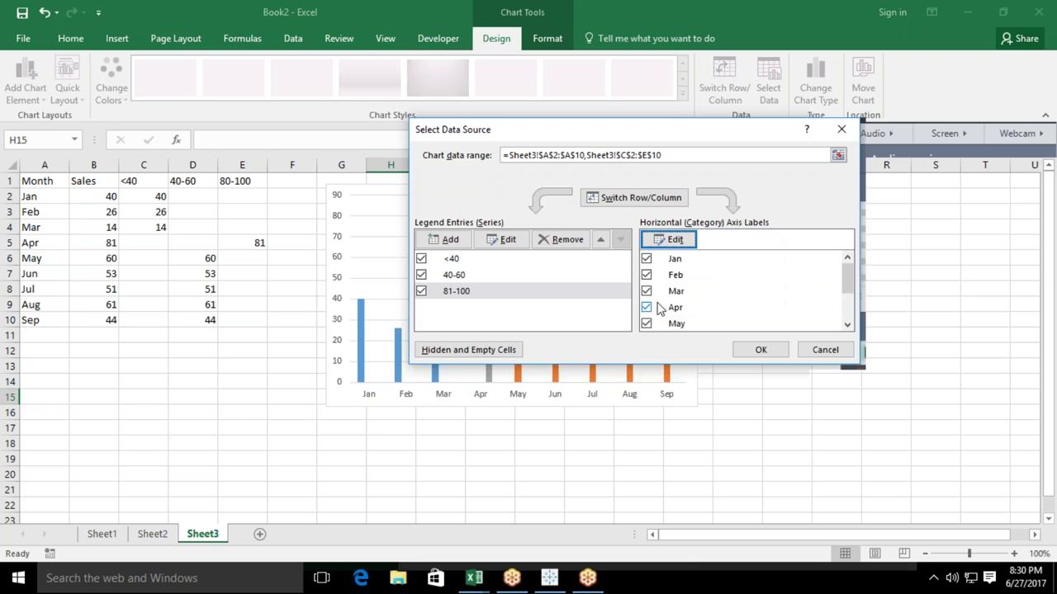
Apply the chart data, change Jan's sales in B2 to 85, and select the grey 81-100 bars.
left_click(760, 350)
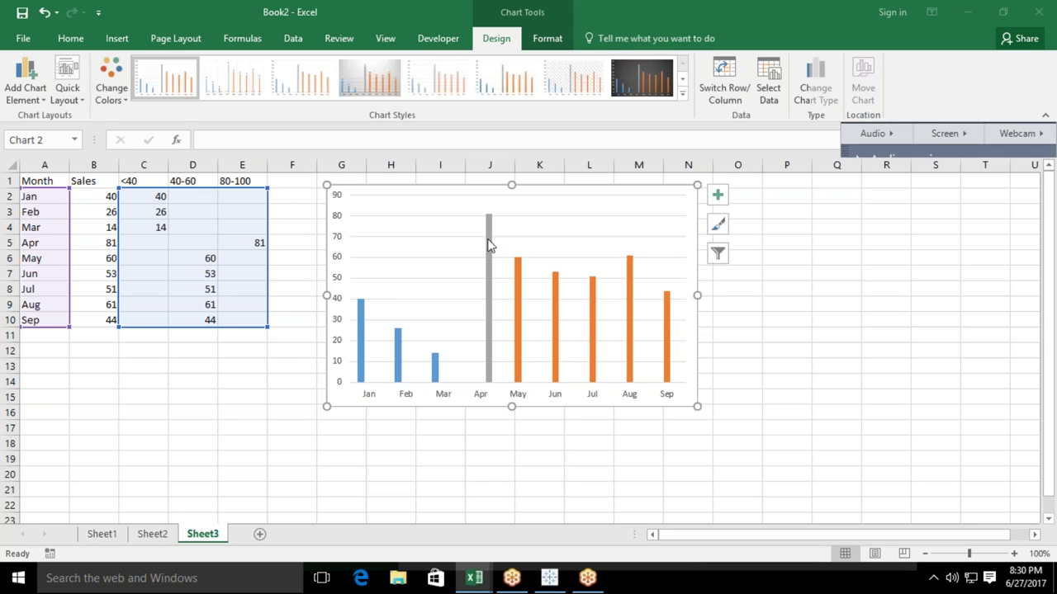
mouse_move(488, 248)
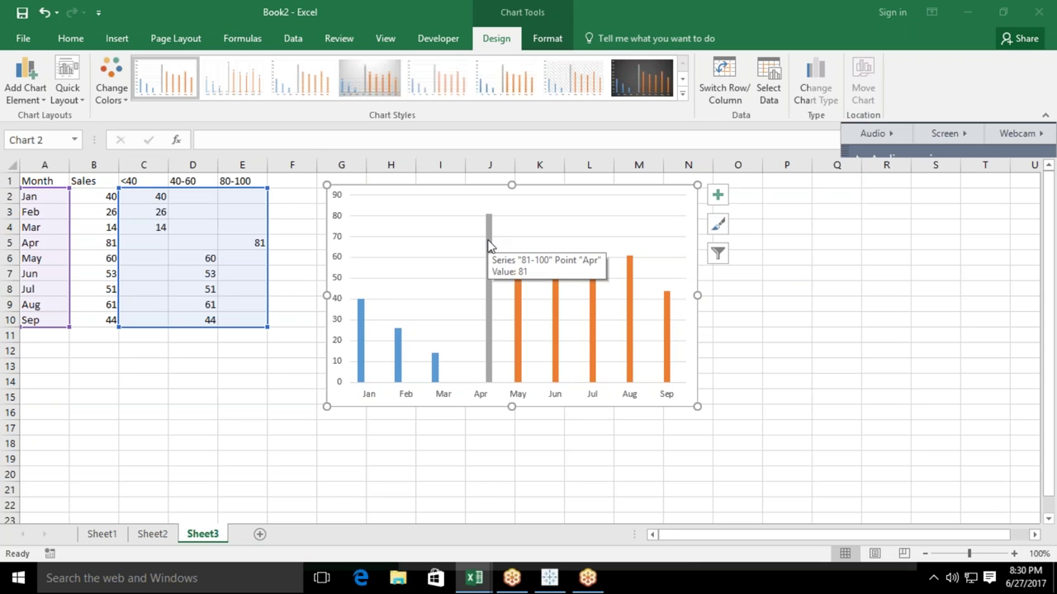
left_click(154, 382)
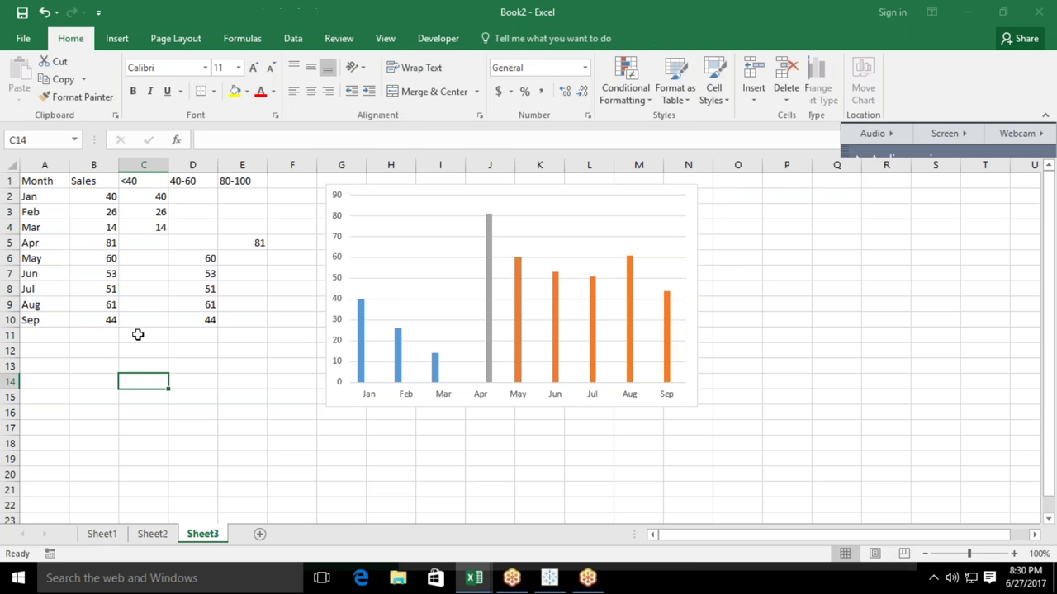
left_click(101, 198)
type("85")
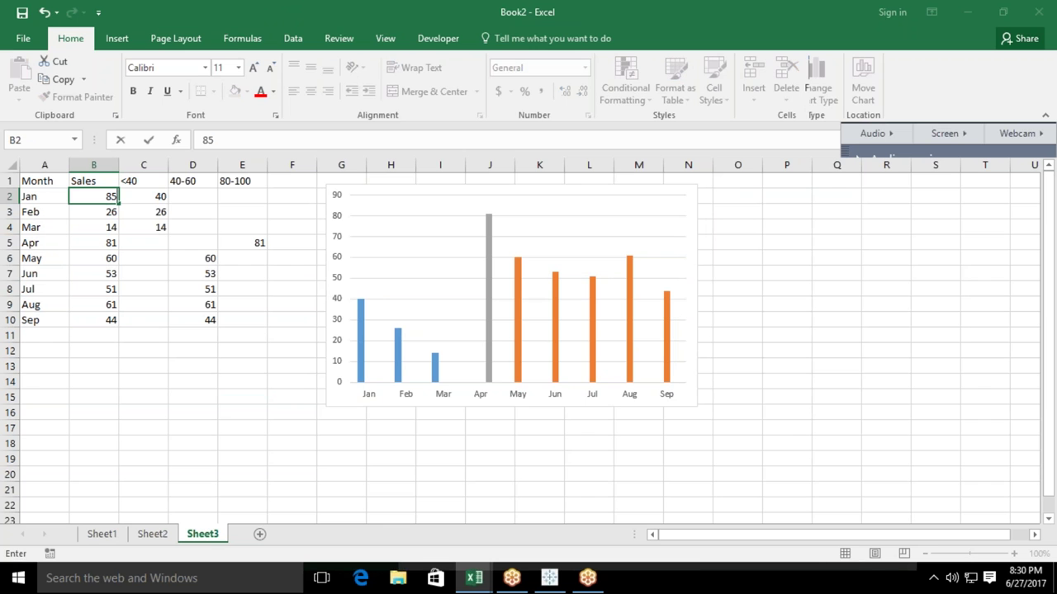
key("Return")
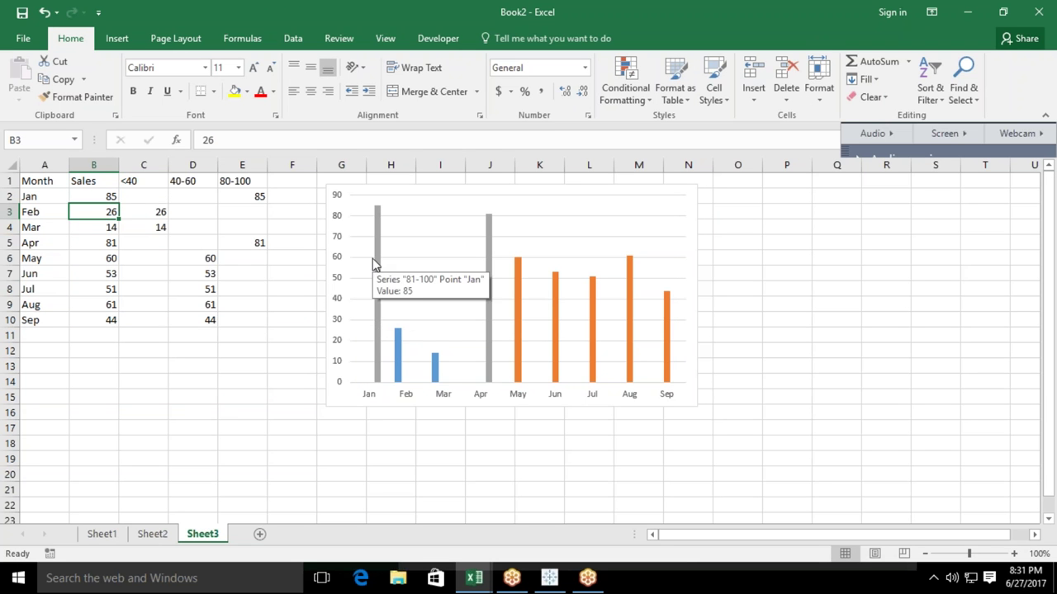
left_click(490, 305)
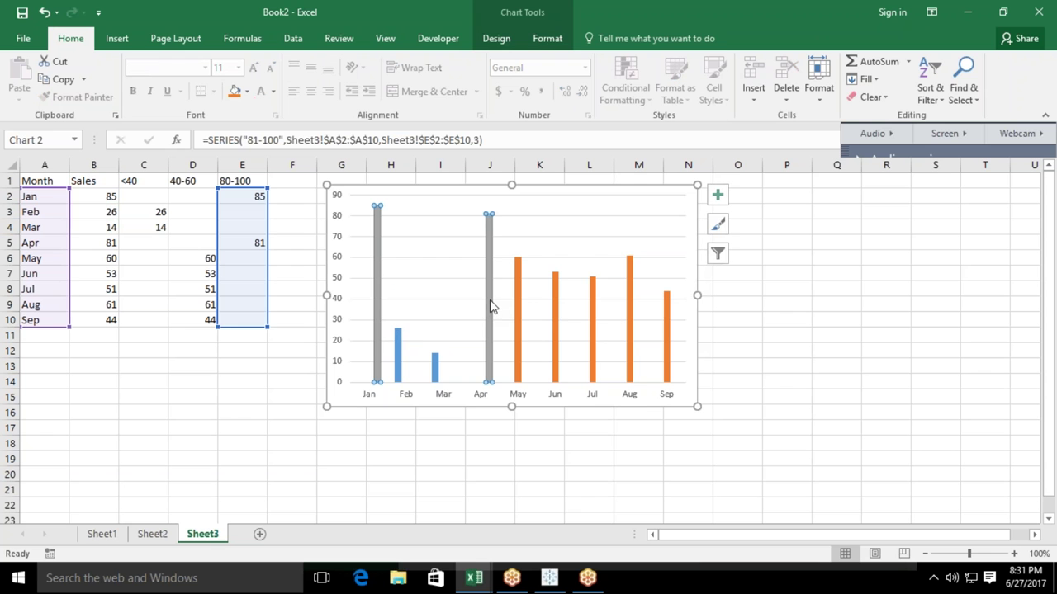
Reduce the gap width of the 81-100, <40 and 40-60 series to 39%.
right_click(490, 306)
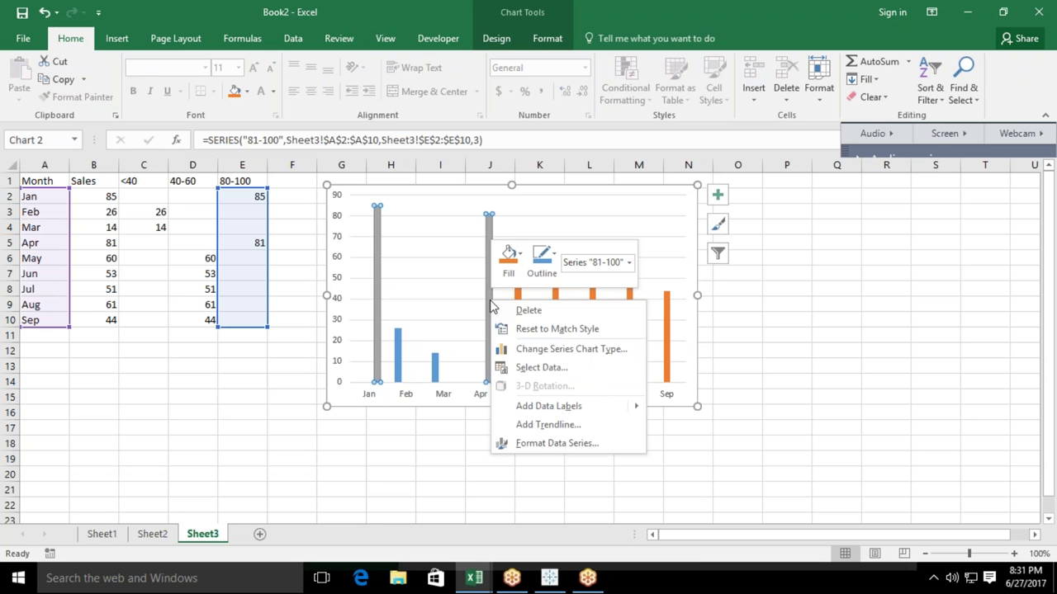
left_click(544, 447)
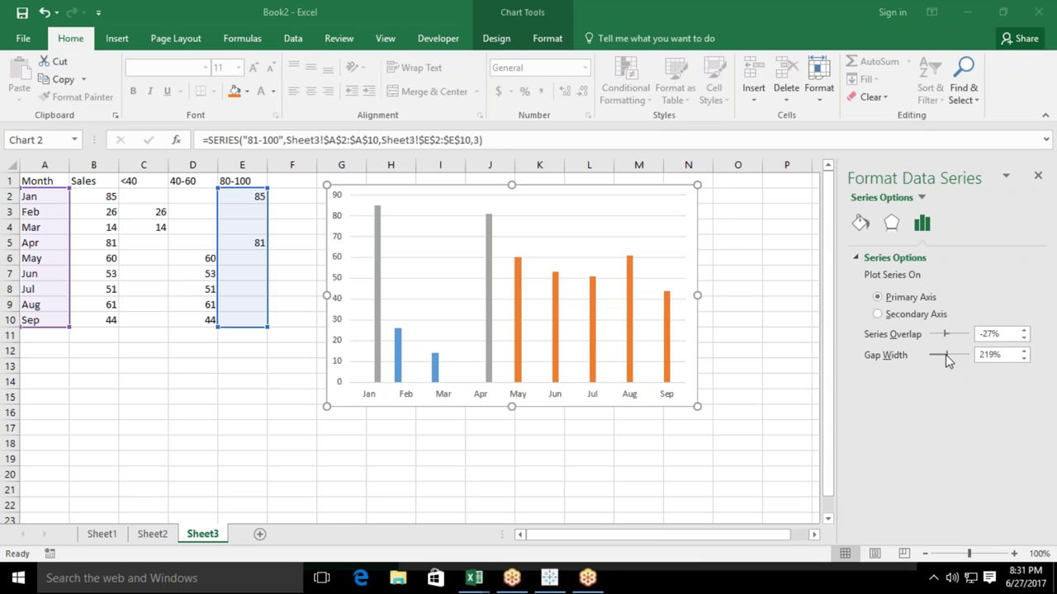
left_click_drag(945, 356, 935, 359)
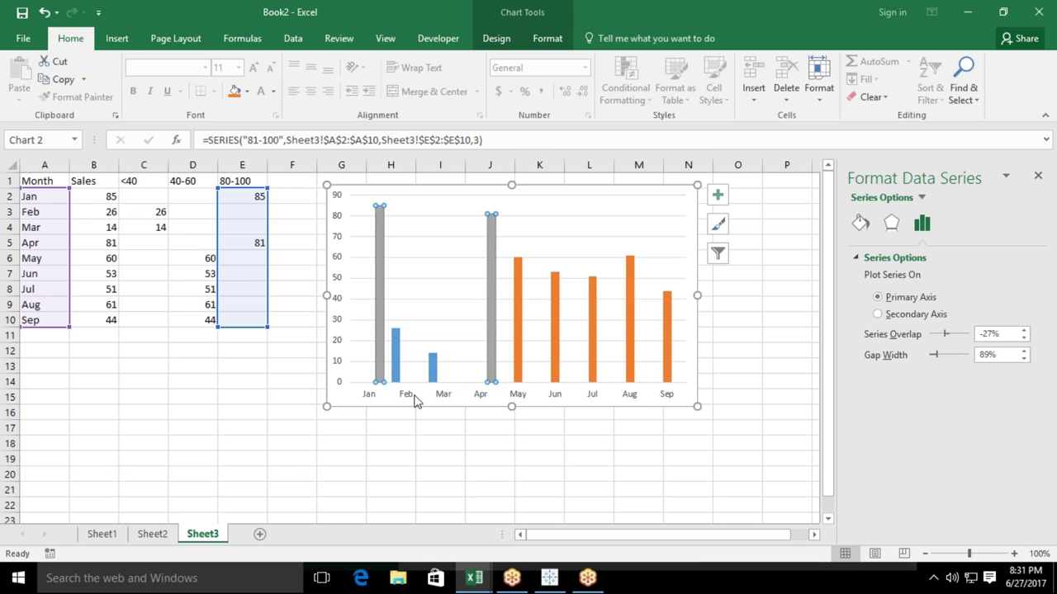
left_click(400, 368)
left_click_drag(934, 356, 934, 360)
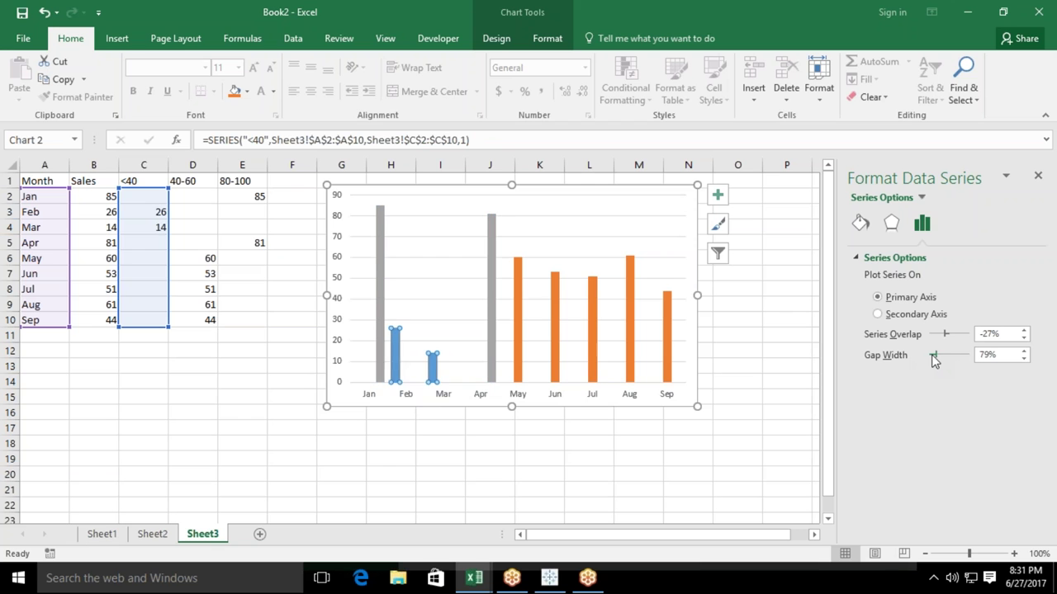
left_click(517, 363)
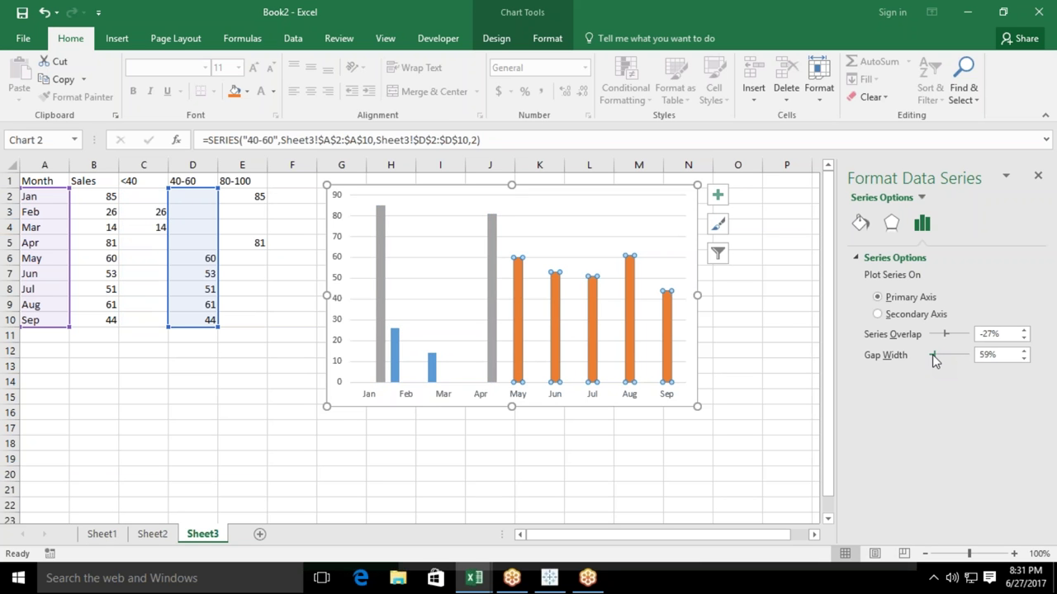
left_click_drag(933, 360, 931, 361)
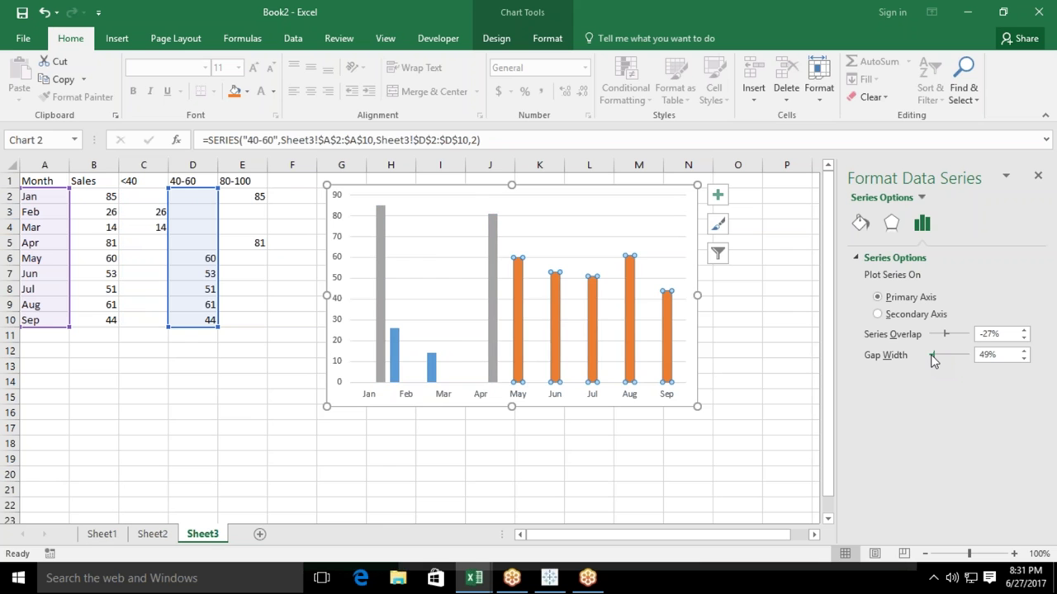
left_click(693, 474)
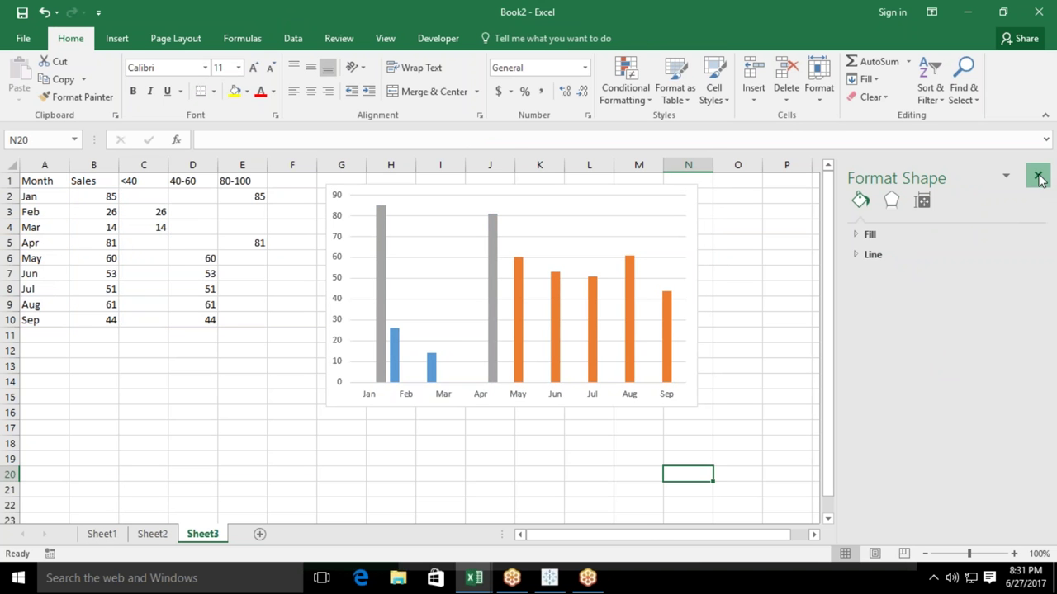
left_click(1038, 175)
Stretch the chart's right edge out to column R.
left_click(697, 296)
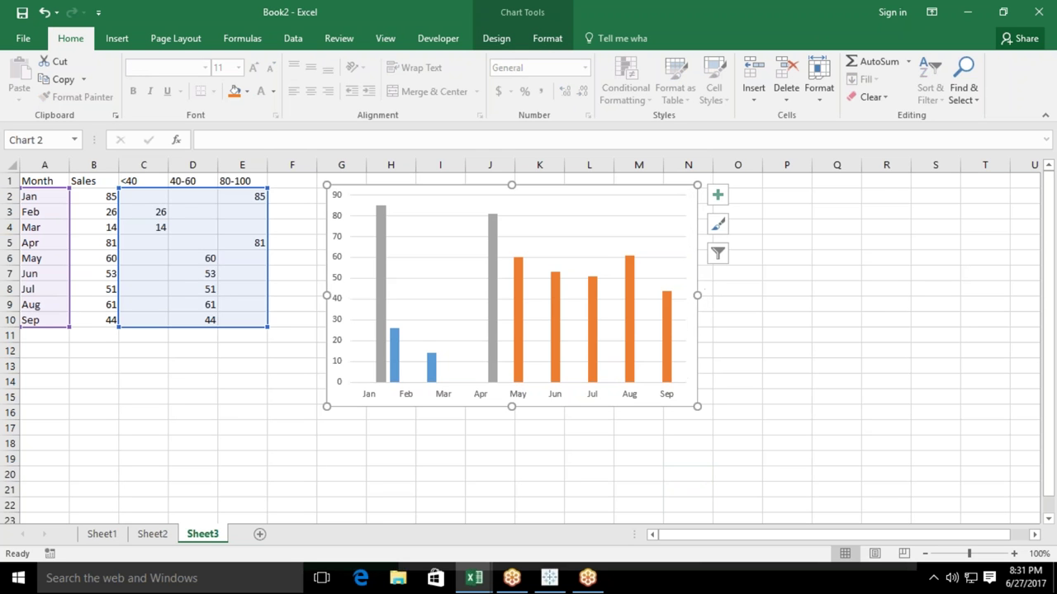
left_click_drag(698, 295, 884, 296)
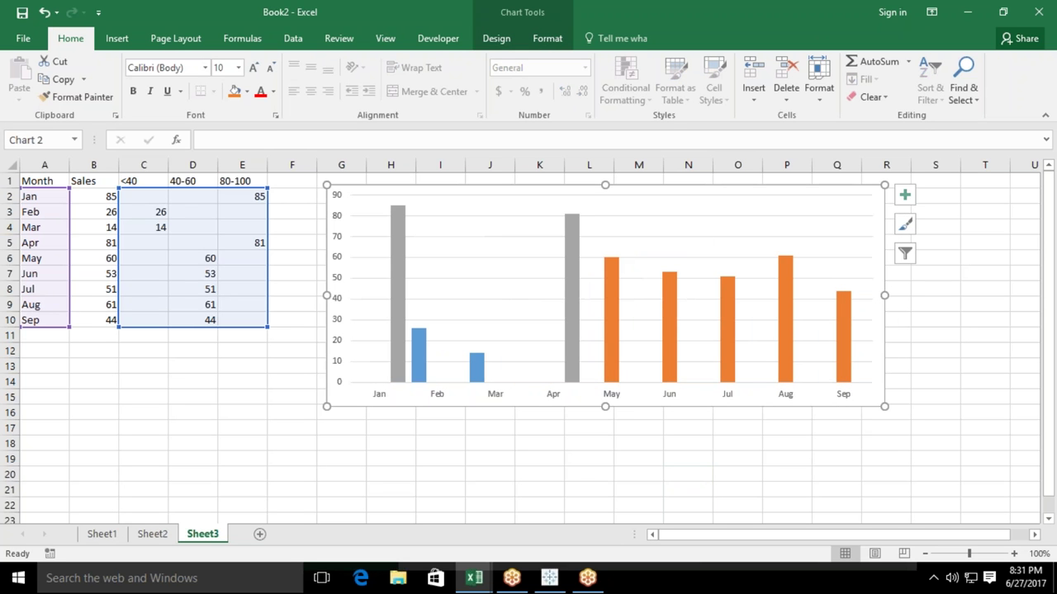
left_click(589, 474)
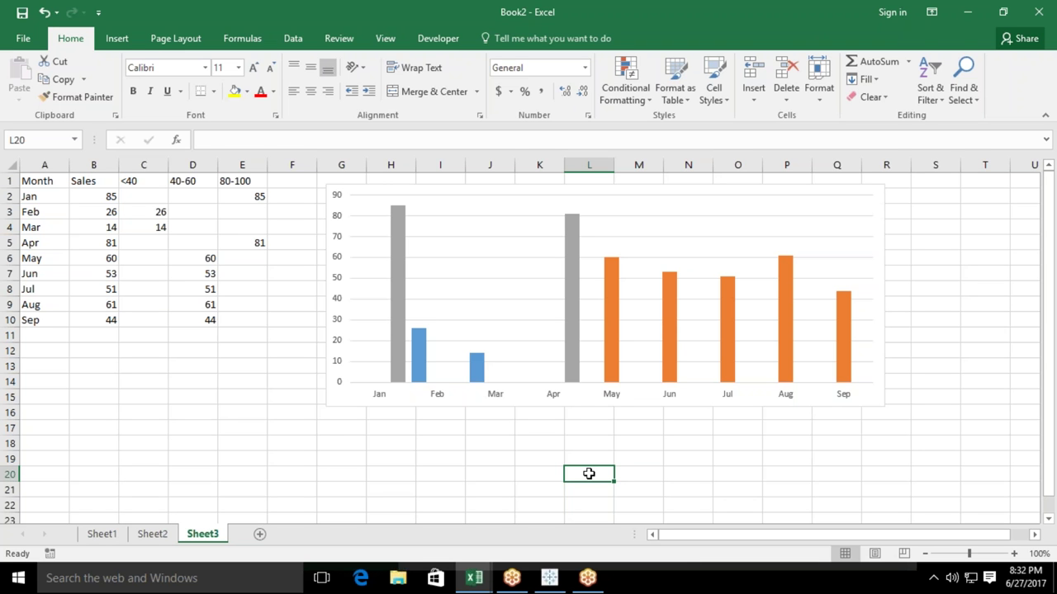
Copy the Month and Sales data in A1:B10 onto a new Sheet4.
left_click(29, 181)
key("ctrl+shift+Right")
key("ctrl+shift+Down")
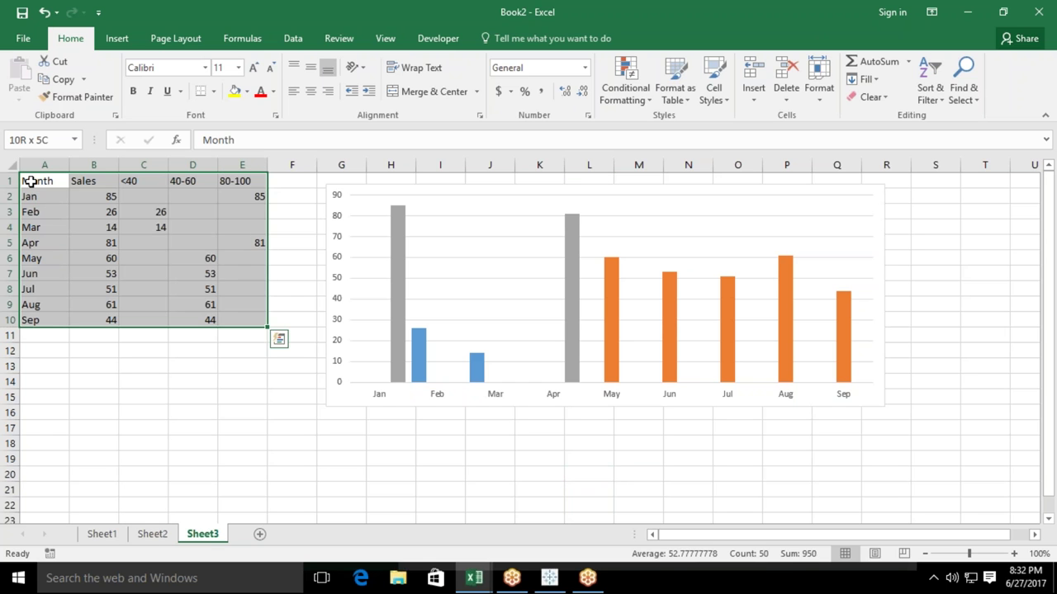
key("shift+Left")
key("shift+Left")
key("shift+Left")
key("ctrl+c")
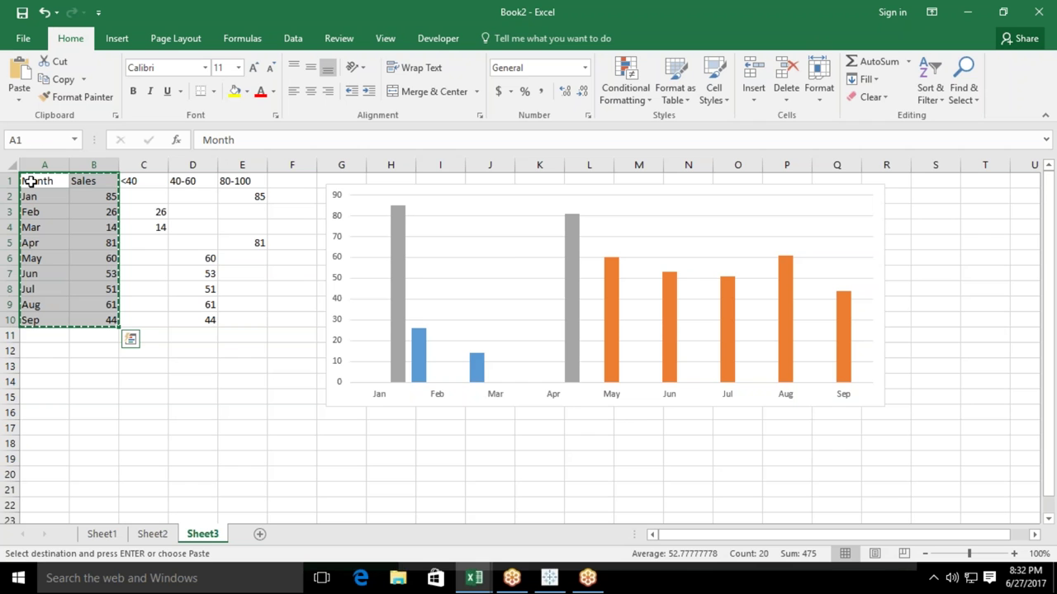
left_click(259, 534)
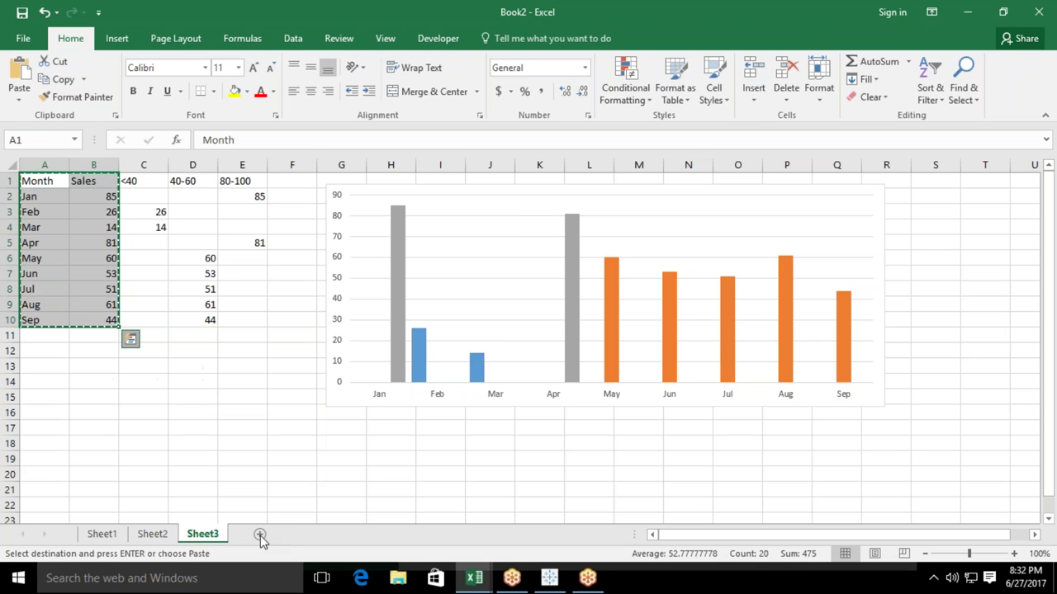
key("ctrl+v")
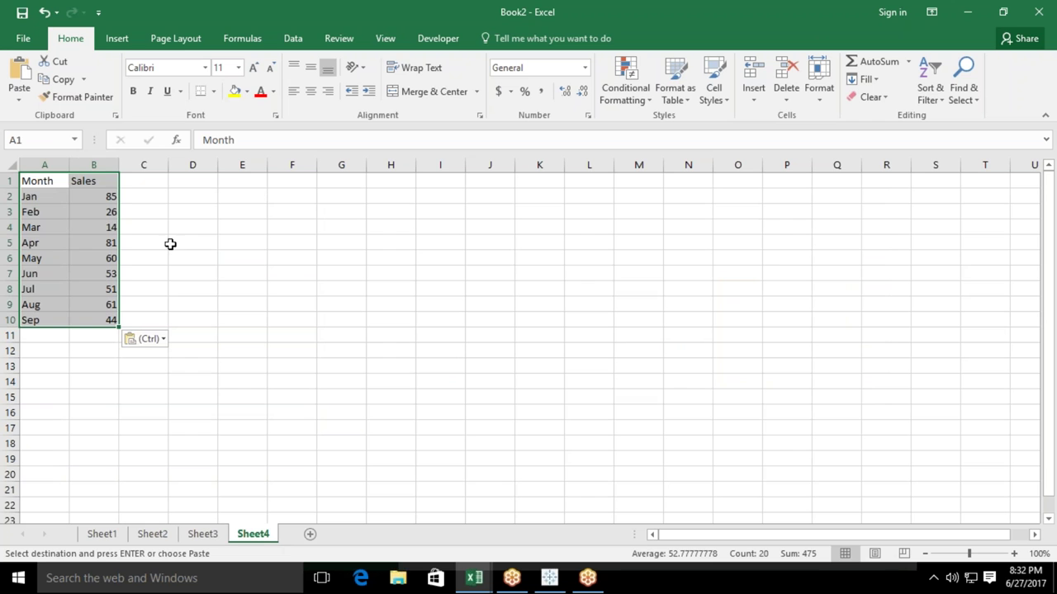
left_click(222, 284)
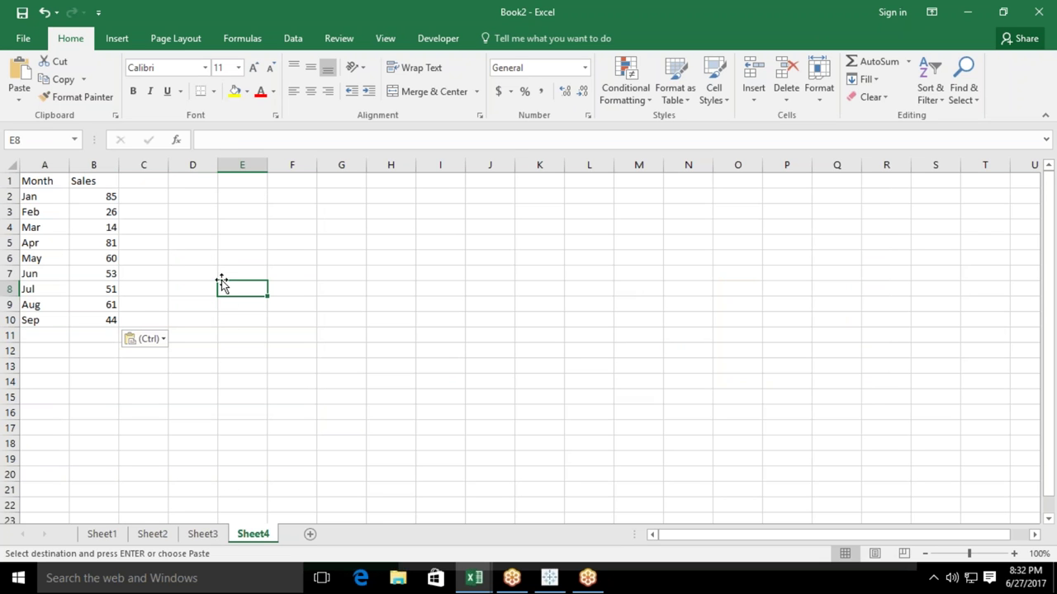
Enter the headers Max, Min and Rest in C1, D1 and E1.
left_click(150, 186)
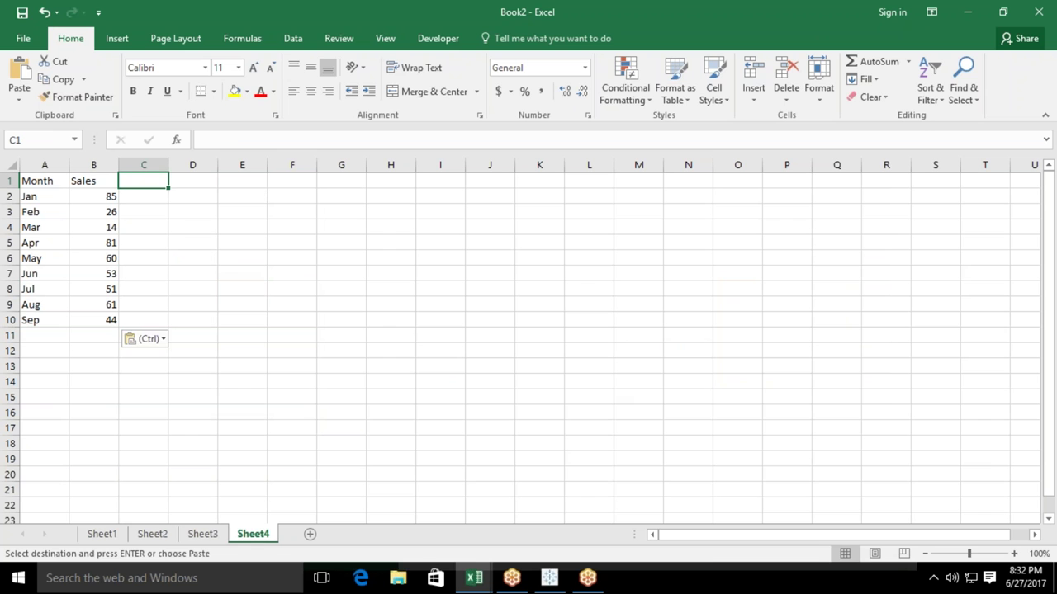
type("Ma")
key("BackSpace")
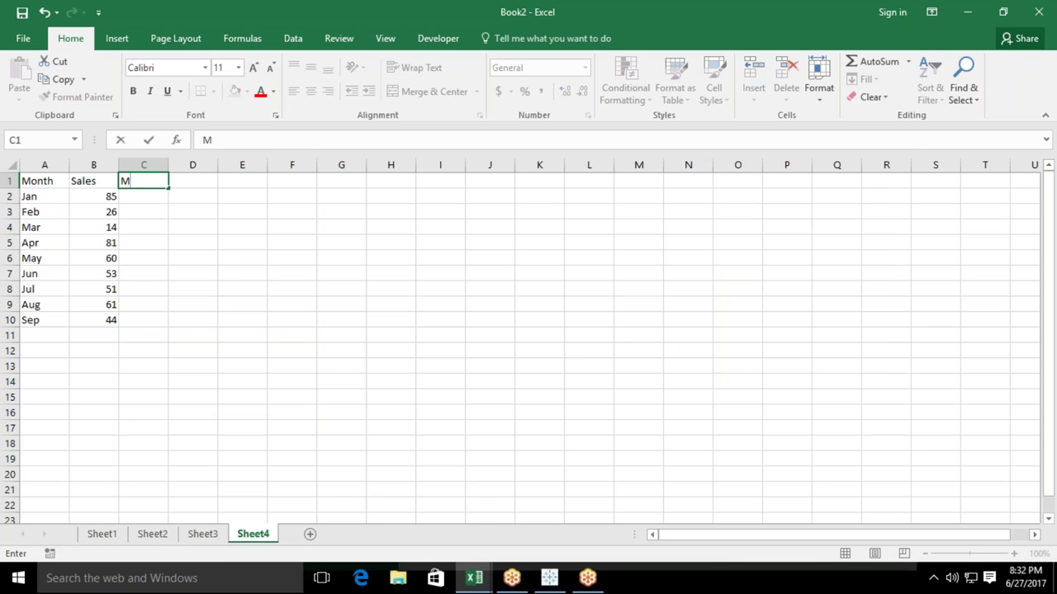
type("ax")
key("Tab")
type("Min")
key("Return")
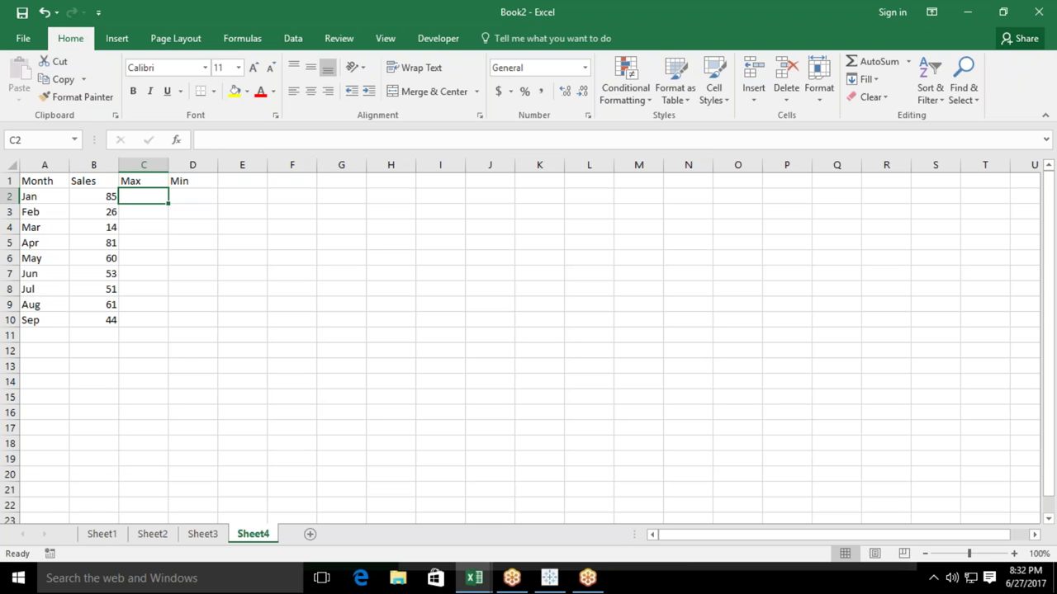
key("Right")
key("Right")
key("Up")
type("Rest")
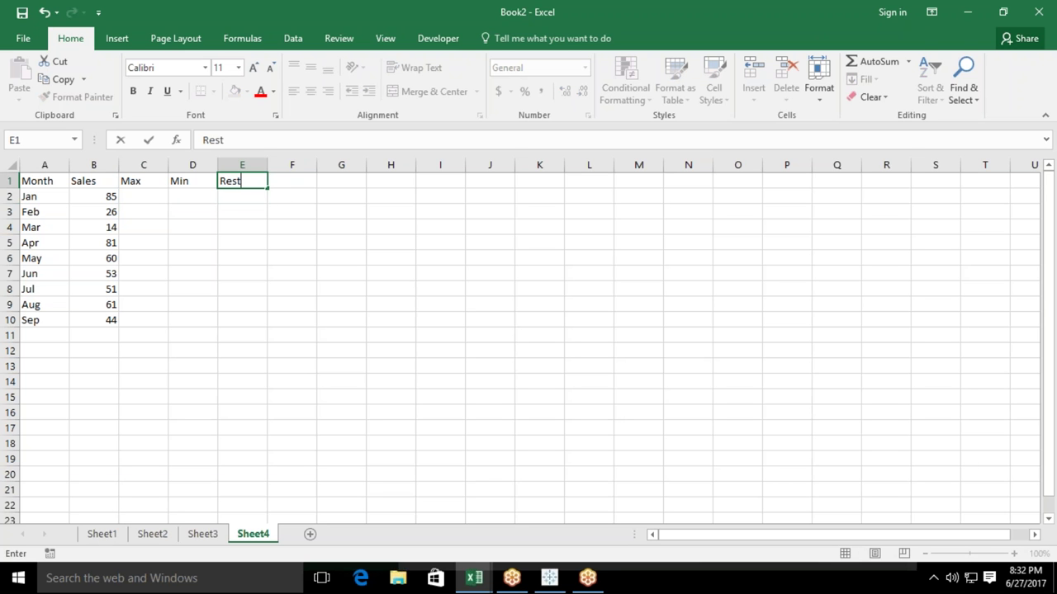
key("Return")
key("Right")
key("Down")
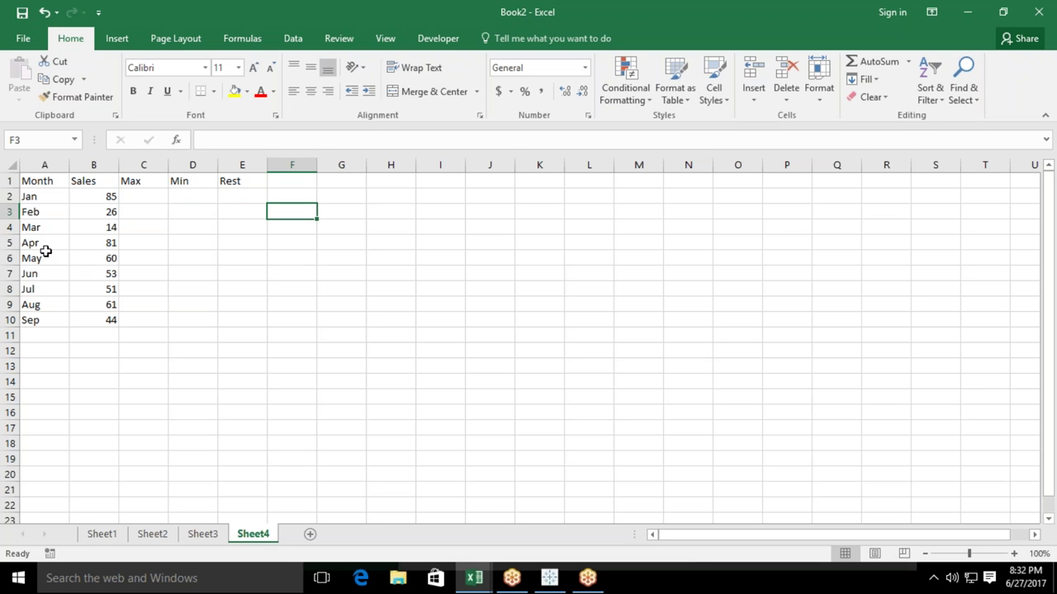
left_click(52, 164)
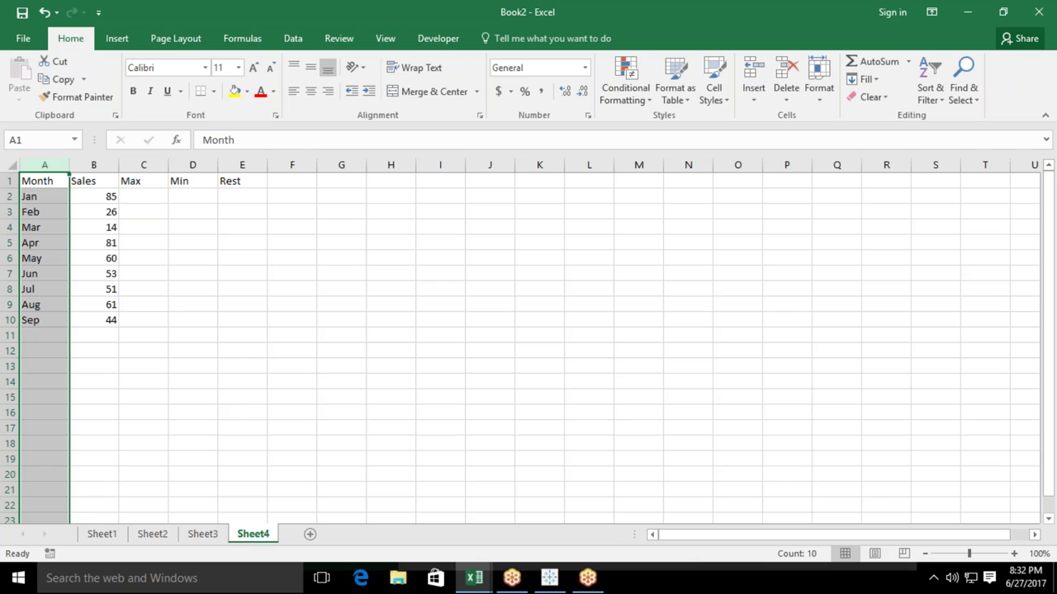
In C2, build the formula =IF(B2=MAX(B2:B10),B2,"").
left_click(133, 200)
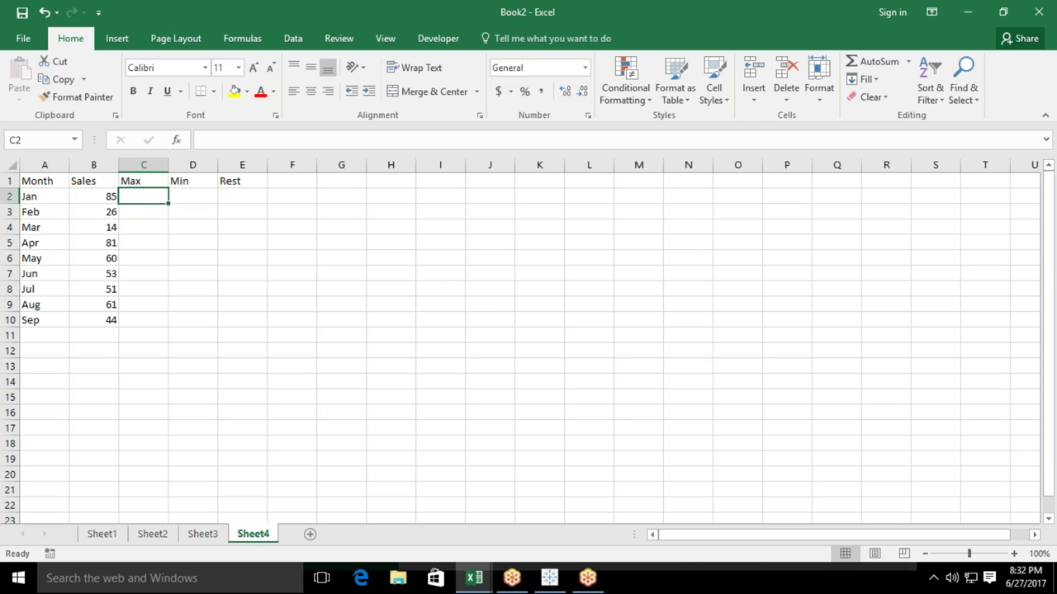
type("=")
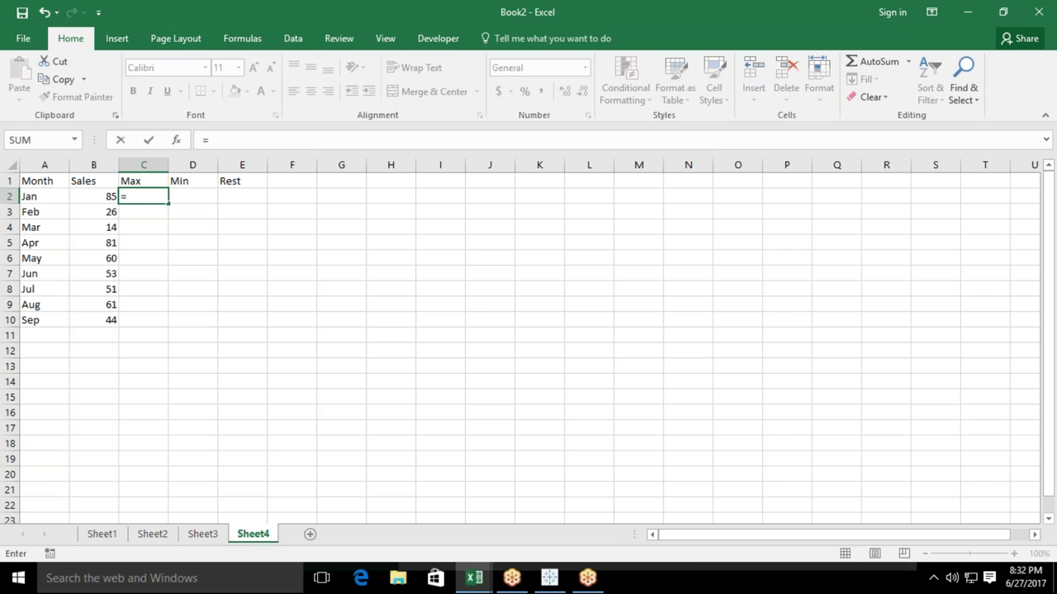
type("IF(")
left_click(104, 200)
type("=cmax")
key("BackSpace")
key("BackSpace")
key("BackSpace")
key("BackSpace")
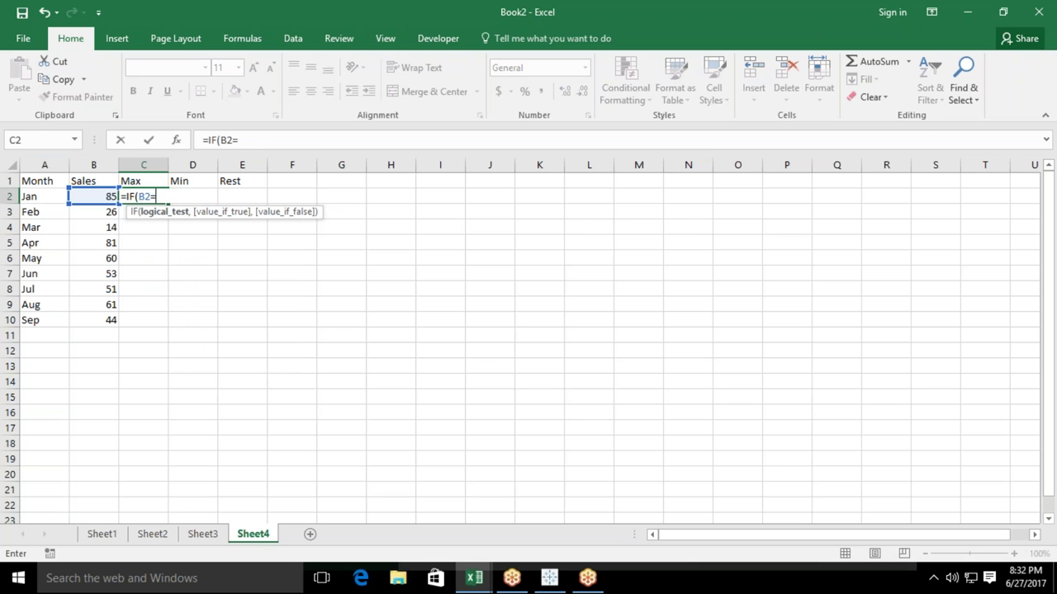
type("m")
key("Down")
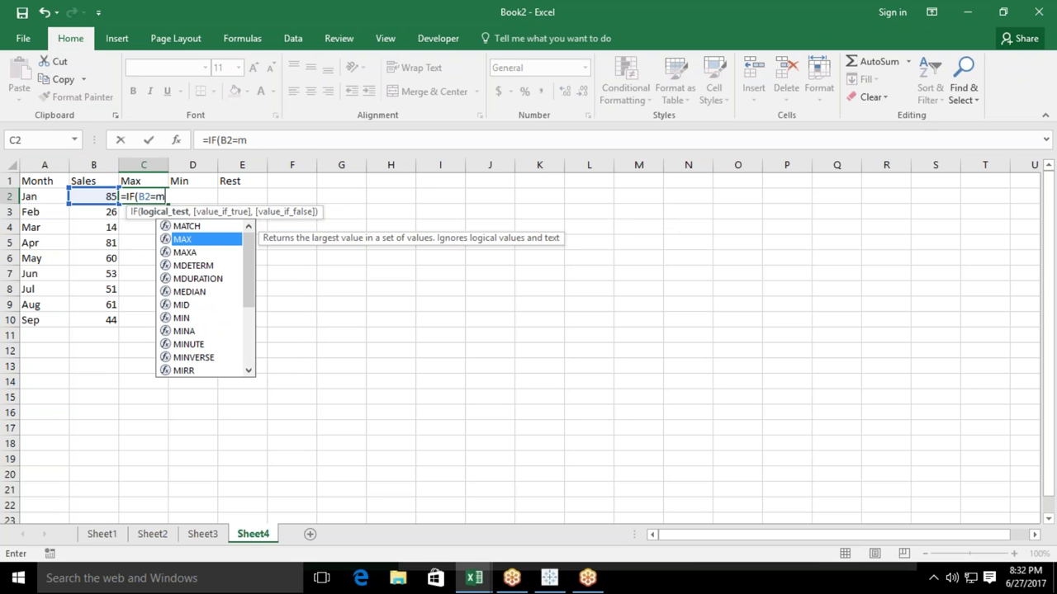
key("Tab")
left_click(102, 202)
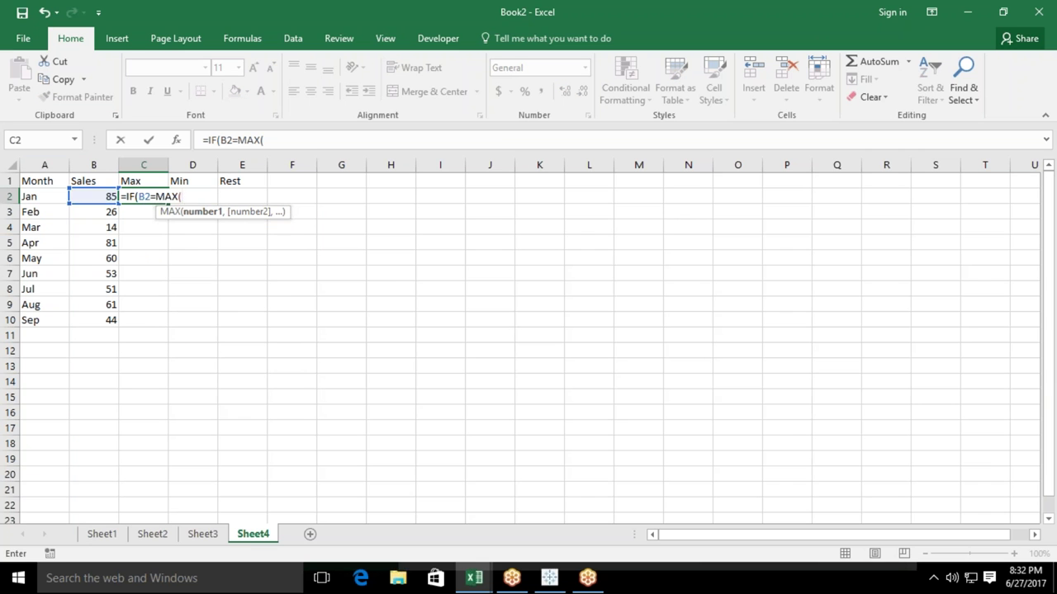
left_click_drag(102, 202, 102, 324)
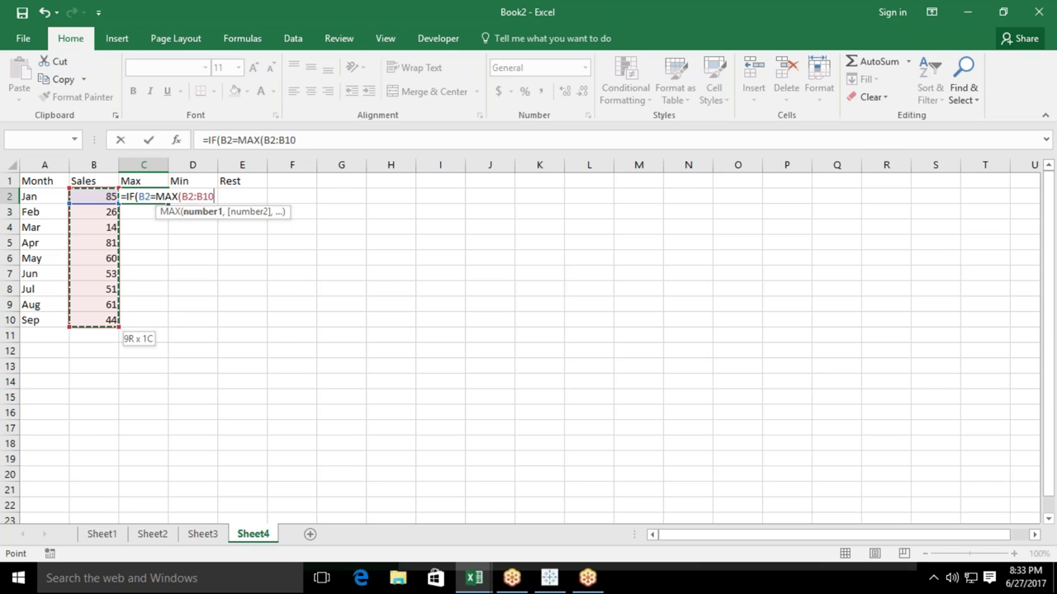
type(",")
left_click(106, 199)
type(",\"\"")
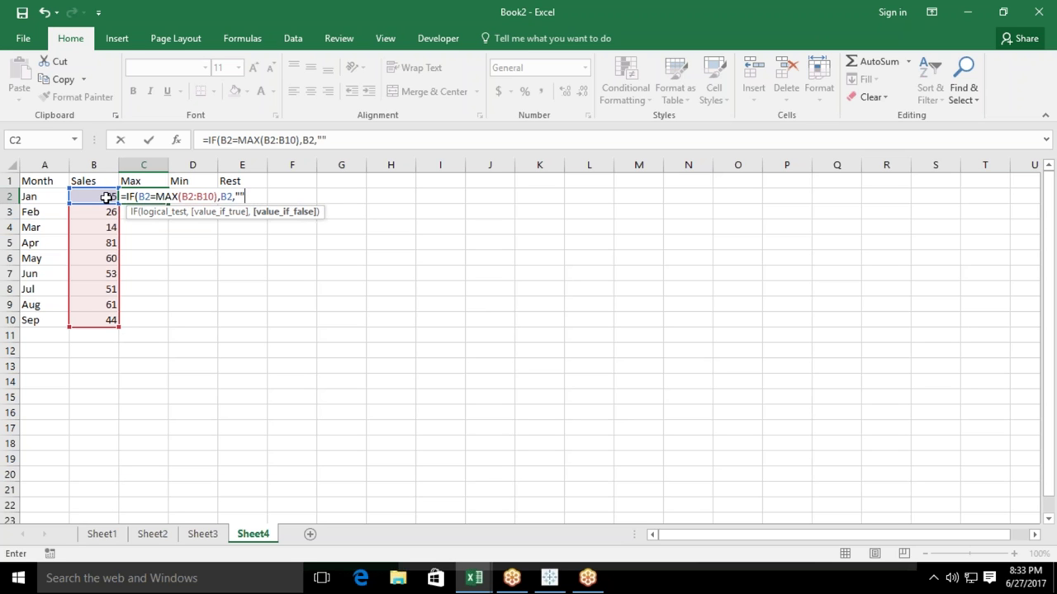
type(")")
Make the MAX range absolute as $B$2:$B$10 and fill the formula down to C10.
left_click(203, 196)
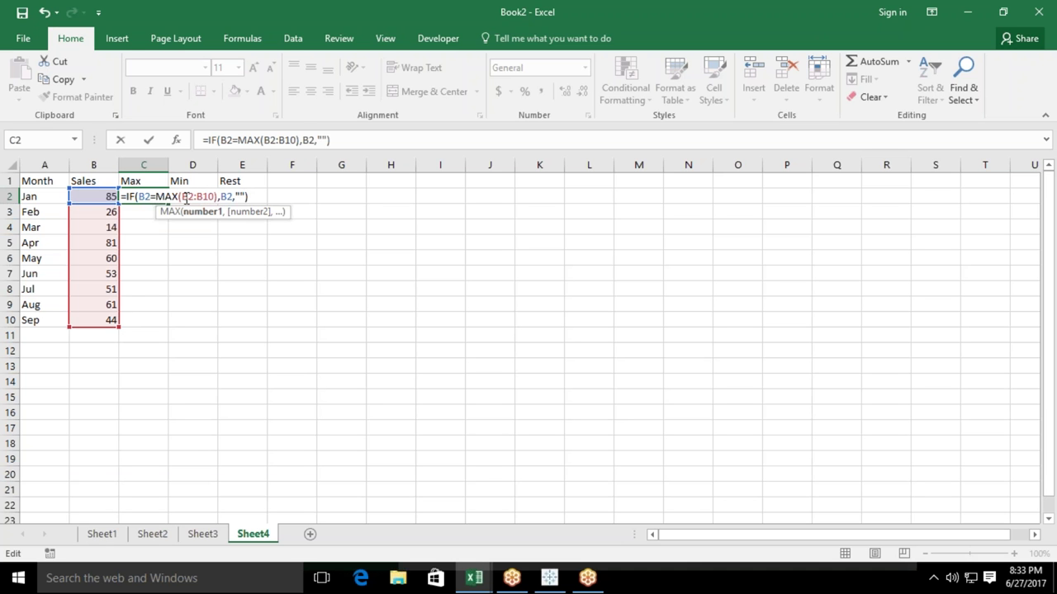
left_click(189, 197)
key("F4")
left_click(213, 196)
key("F4")
key("Return")
key("Up")
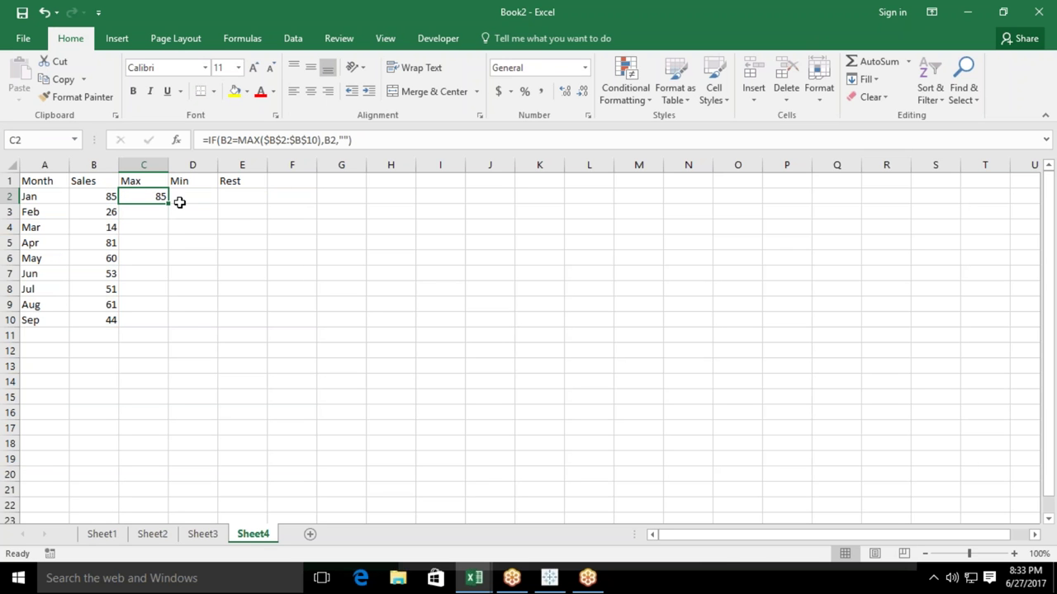
left_click_drag(169, 203, 168, 327)
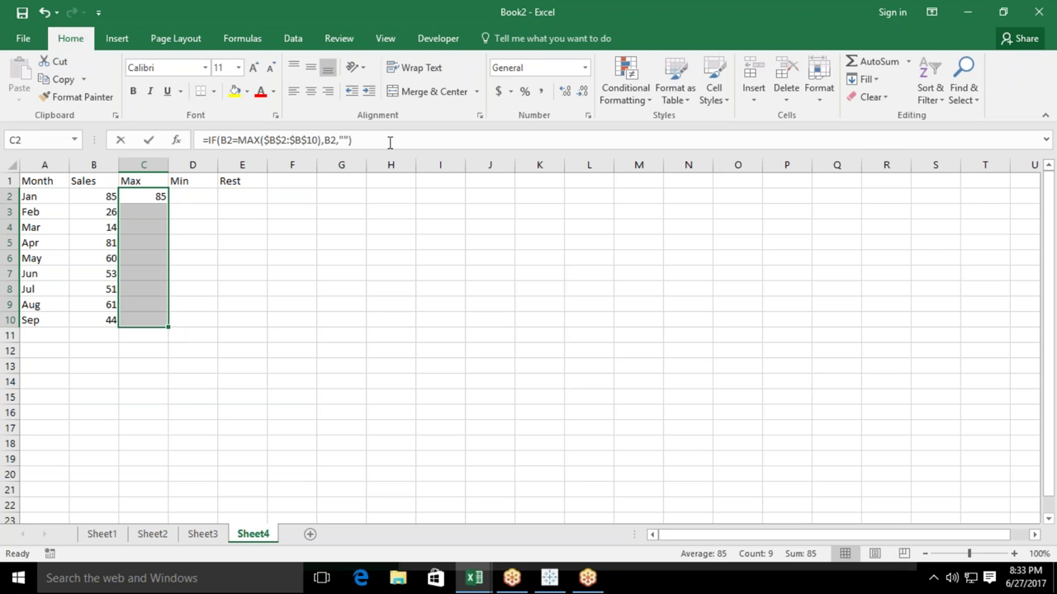
Copy the Max formula's text from C2 into D2.
left_click_drag(390, 142, 207, 142)
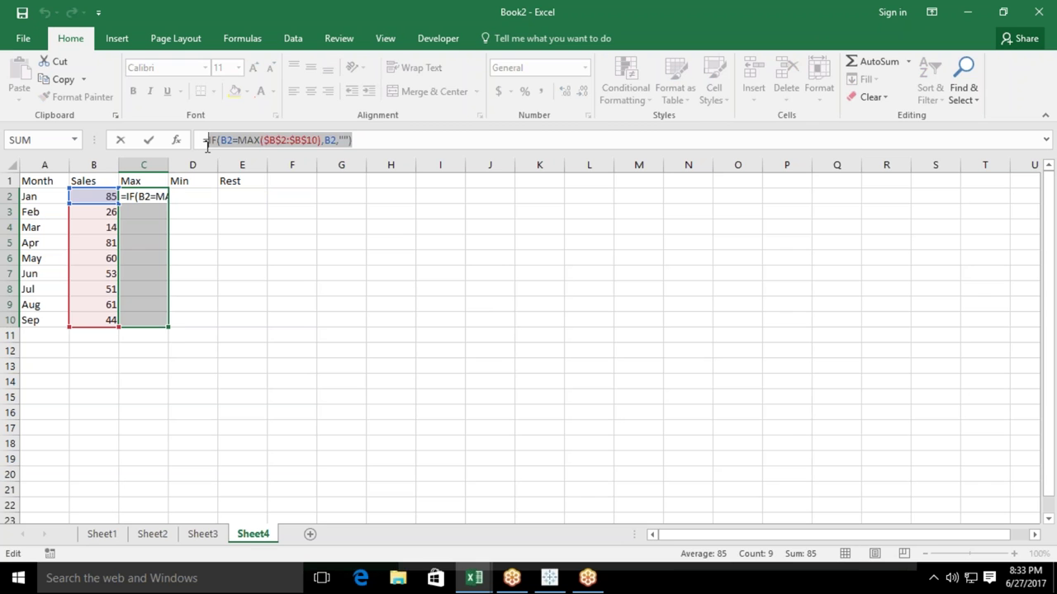
key("Escape")
key("Down")
key("Up")
key("Right")
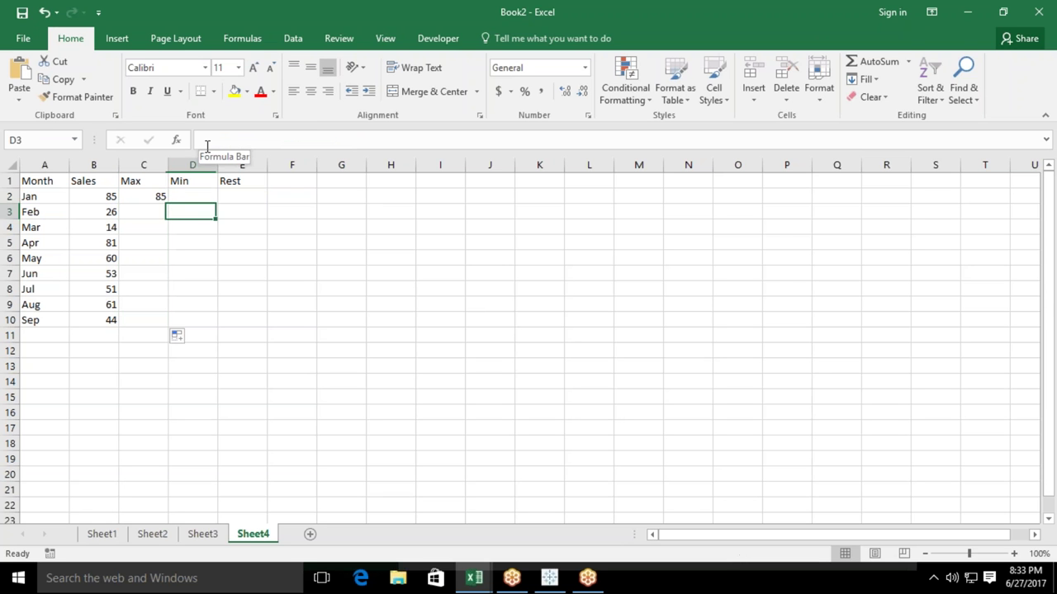
key("ctrl+v")
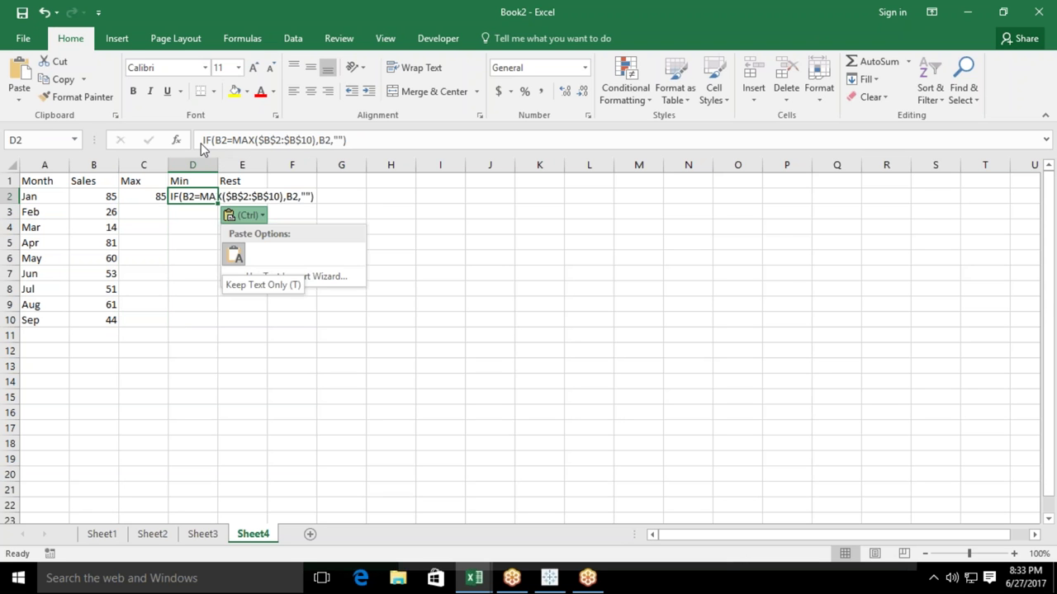
key("Escape")
Change MAX to MIN in D2's formula and fill it down to D10.
left_click(202, 141)
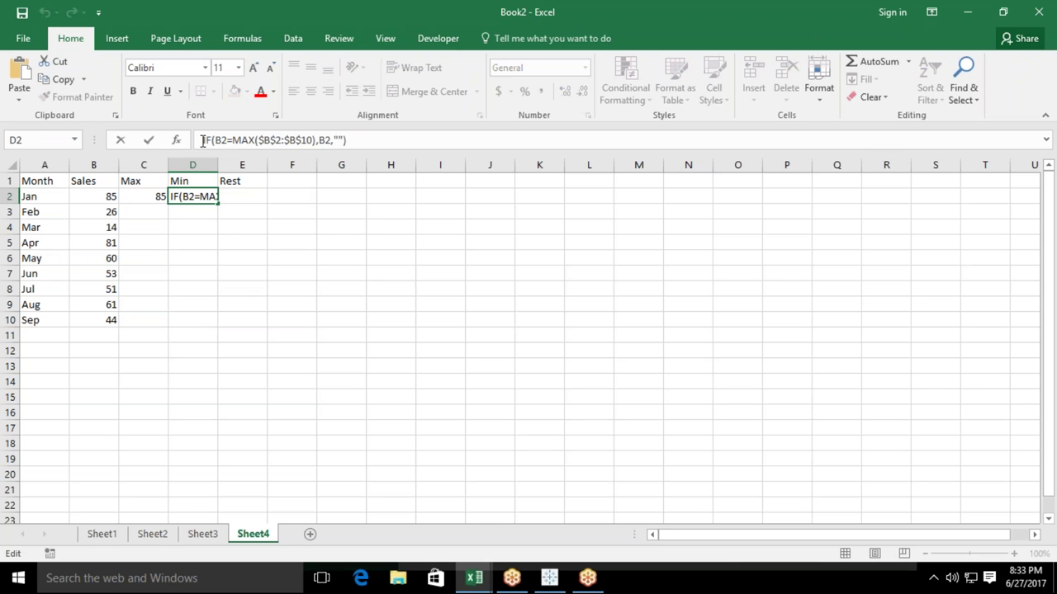
type("=")
left_click(261, 140)
key("BackSpace")
key("BackSpace")
key("BackSpace")
type("min")
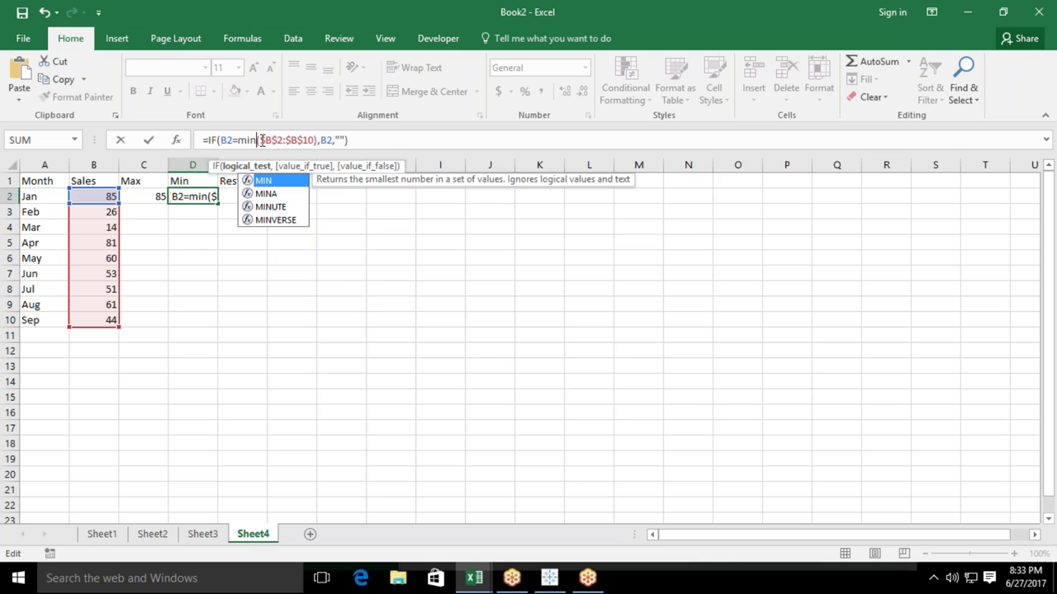
key("Return")
key("Up")
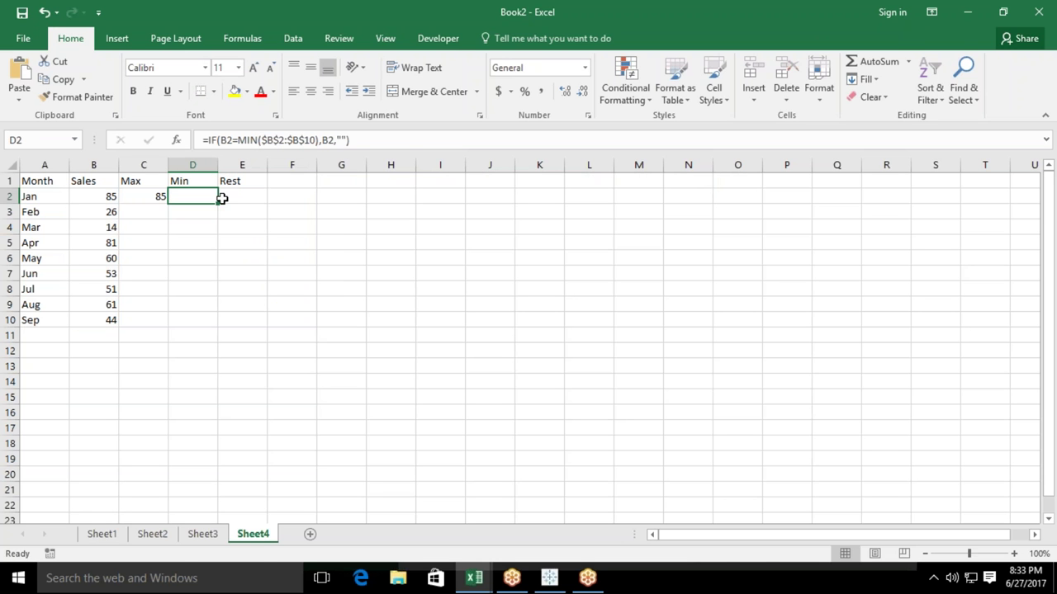
left_click_drag(220, 202, 223, 333)
left_click(235, 195)
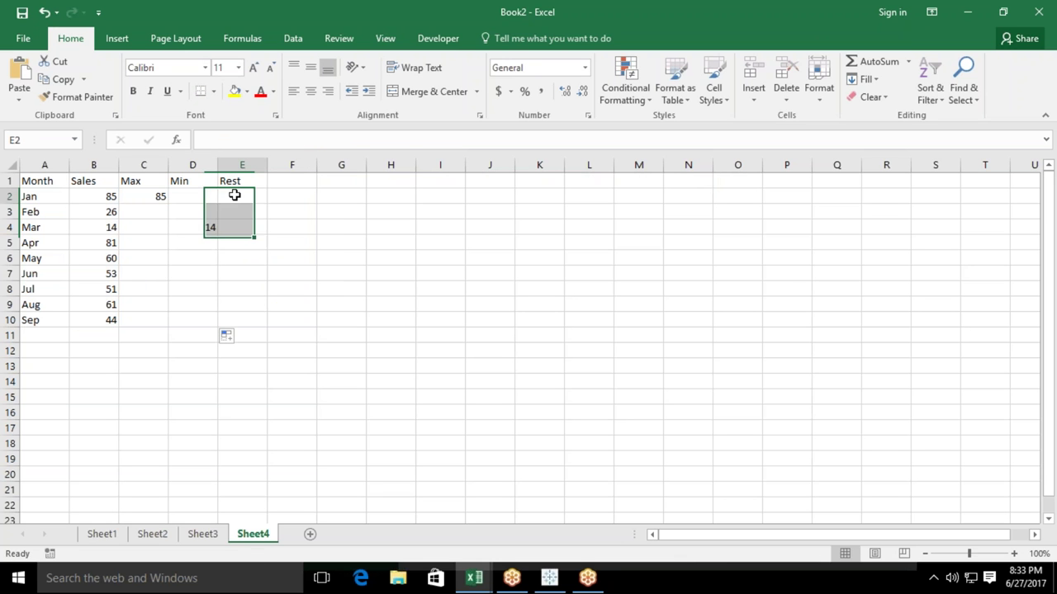
In E2, start the Rest formula with =IF(OR(B2<>MAX(B2:B10), as the first test.
type("=if")
key("Tab")
left_click(108, 196)
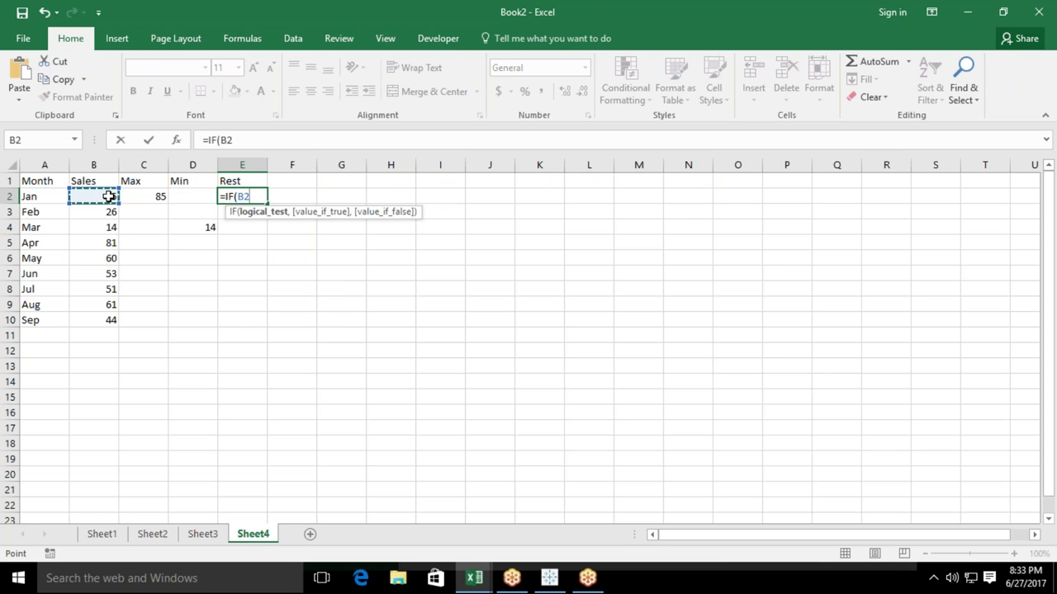
key("BackSpace")
key("BackSpace")
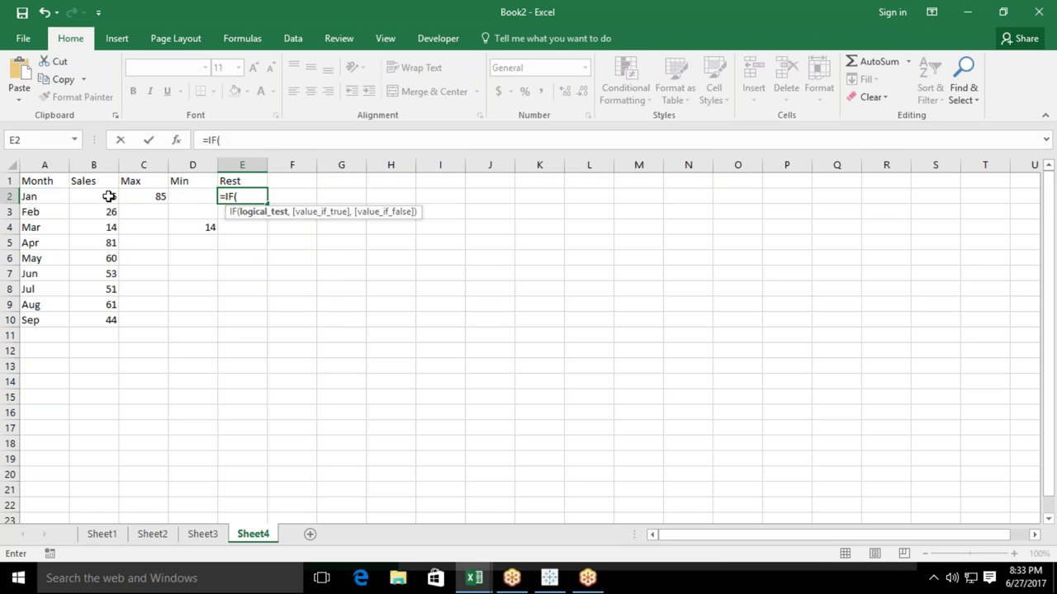
type("or")
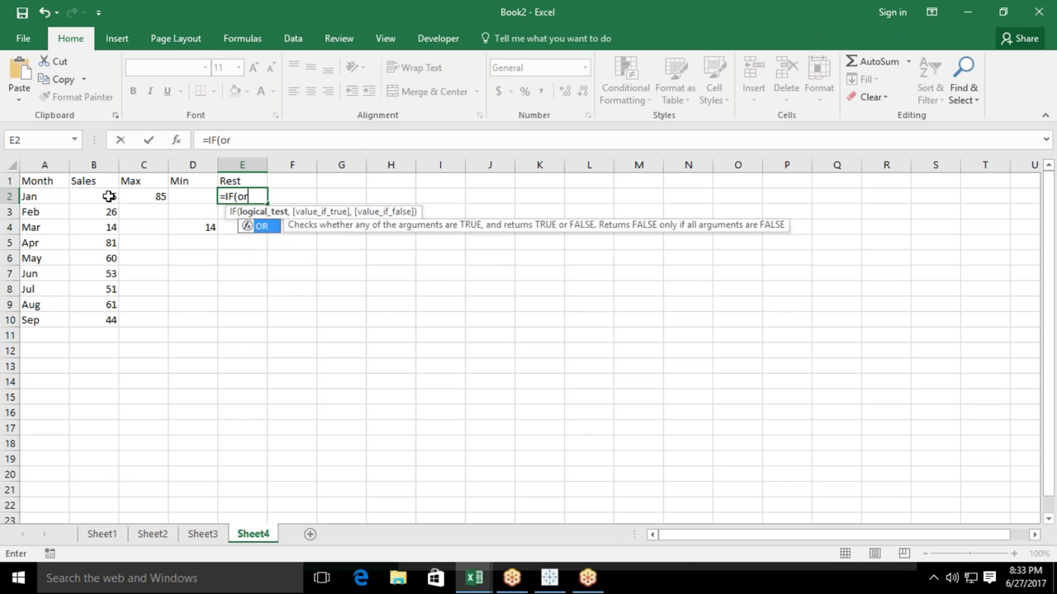
key("Tab")
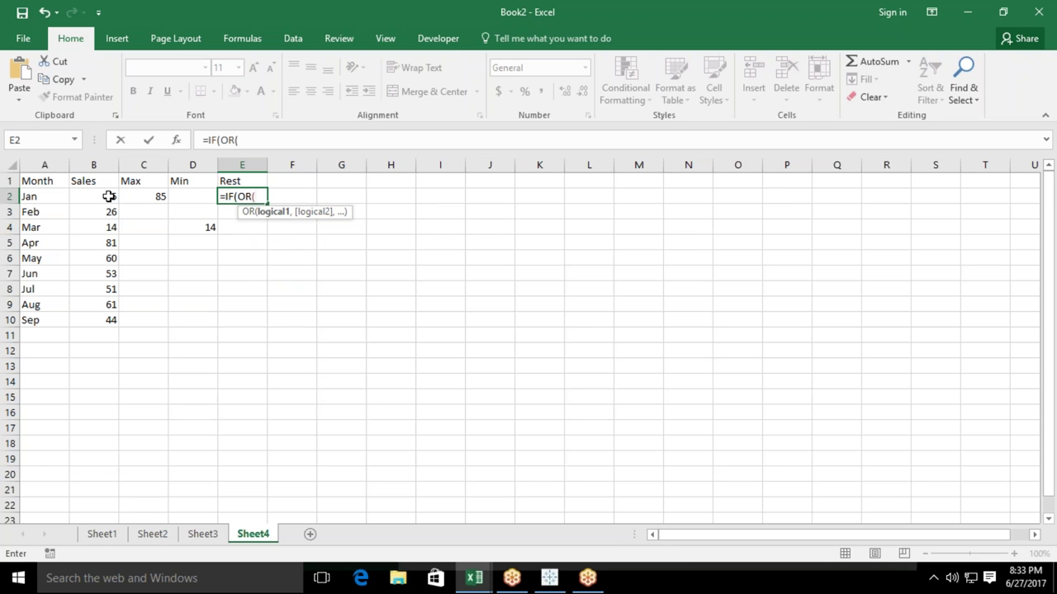
left_click(100, 198)
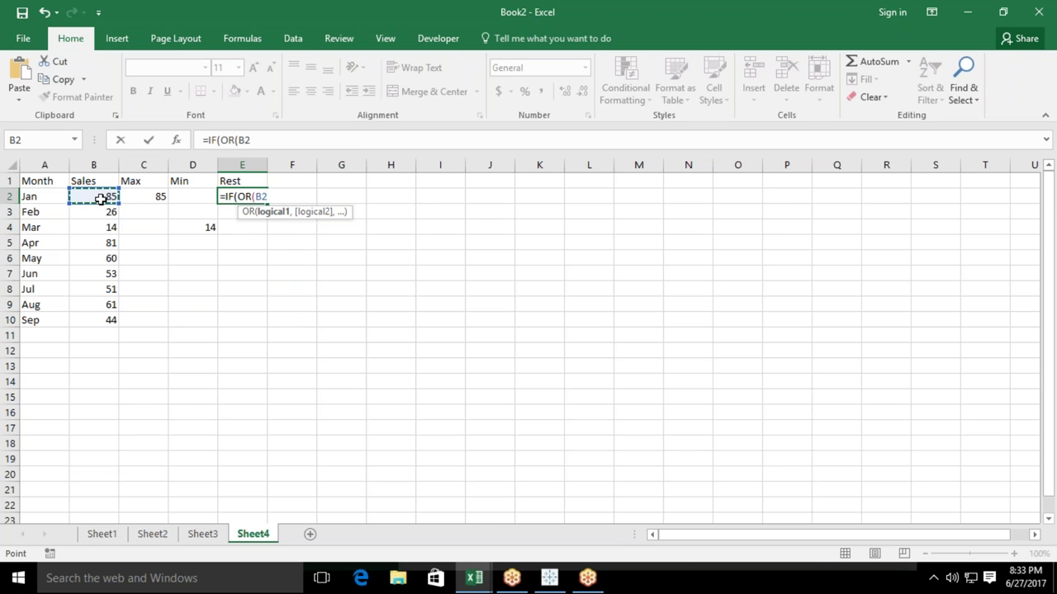
type("<>")
type("max")
key("Tab")
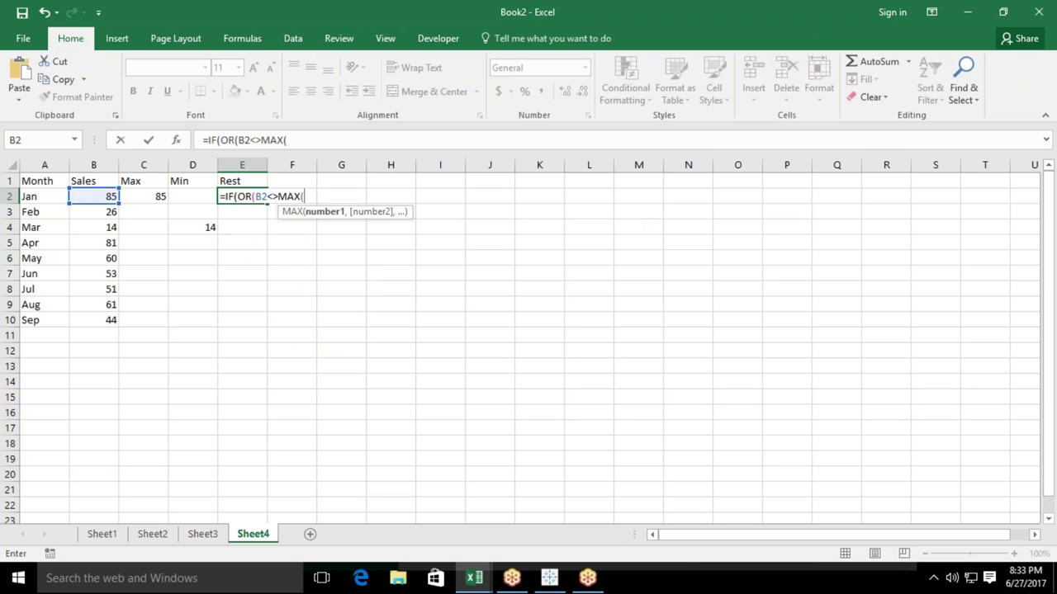
left_click(91, 198)
key("ctrl+shift+Down")
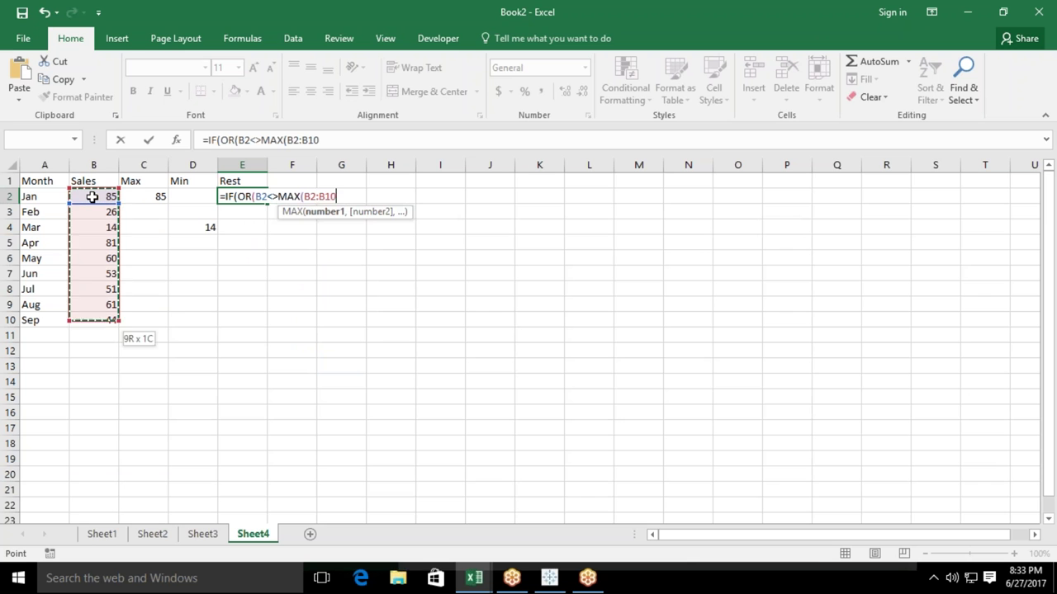
type("),")
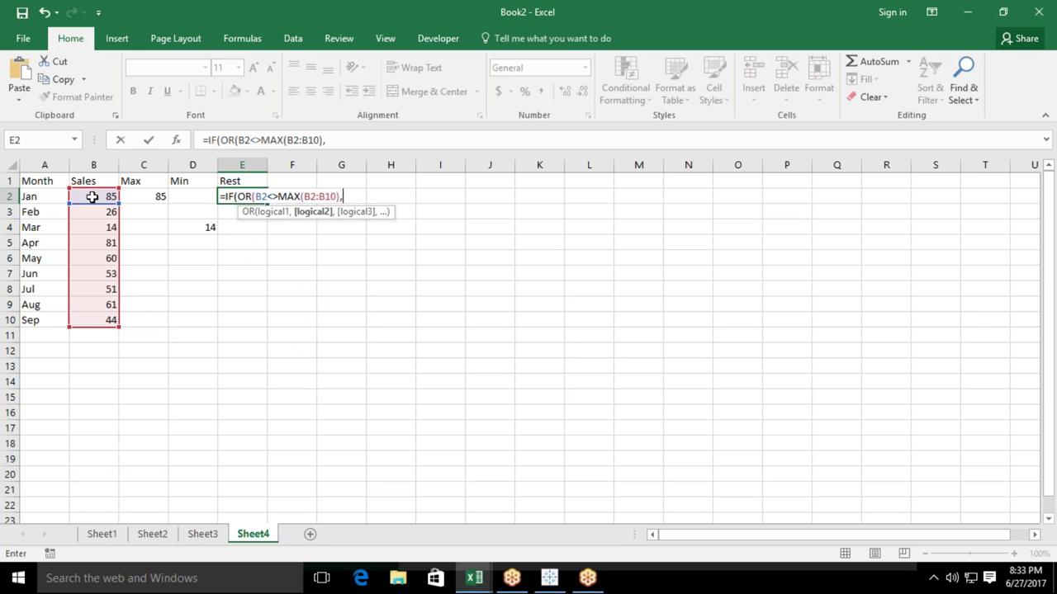
Complete it with B2<>MIN(B2:B10)),B2,"") and enter the formula in E2.
left_click(92, 197)
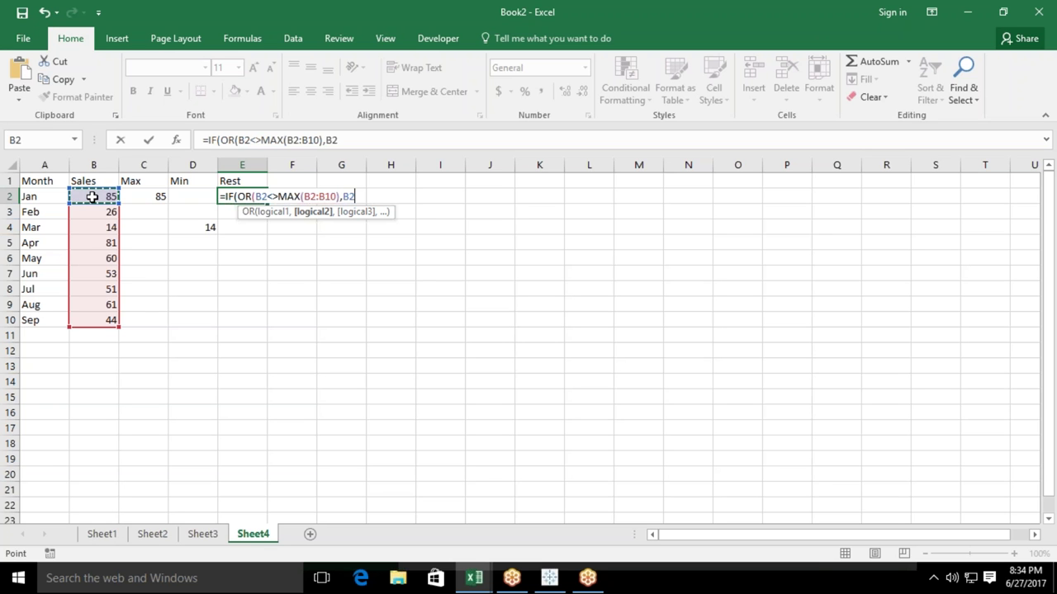
type("<>mi")
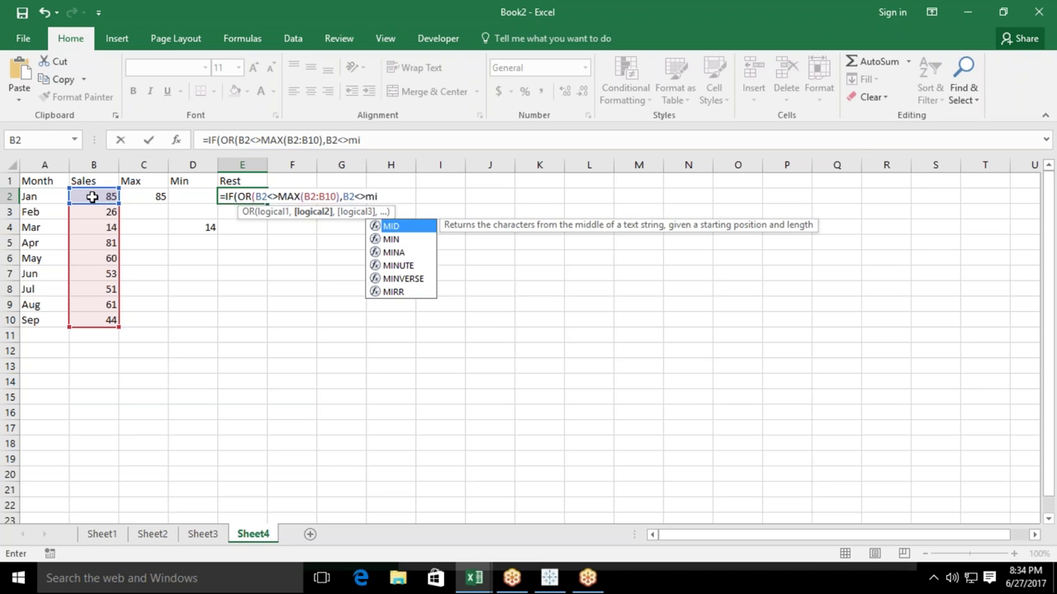
type("n")
key("Tab")
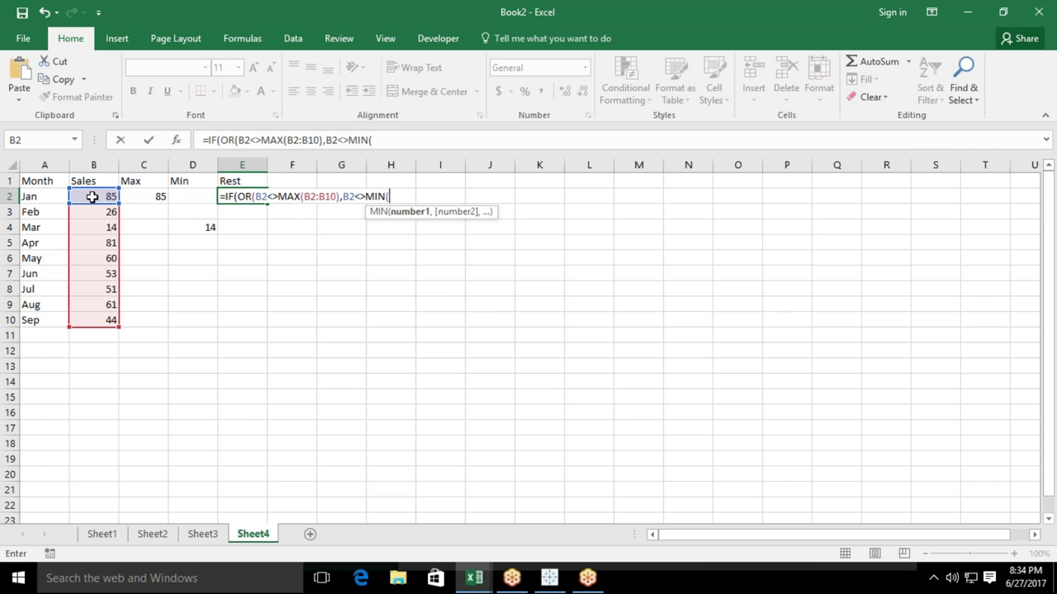
left_click(82, 197)
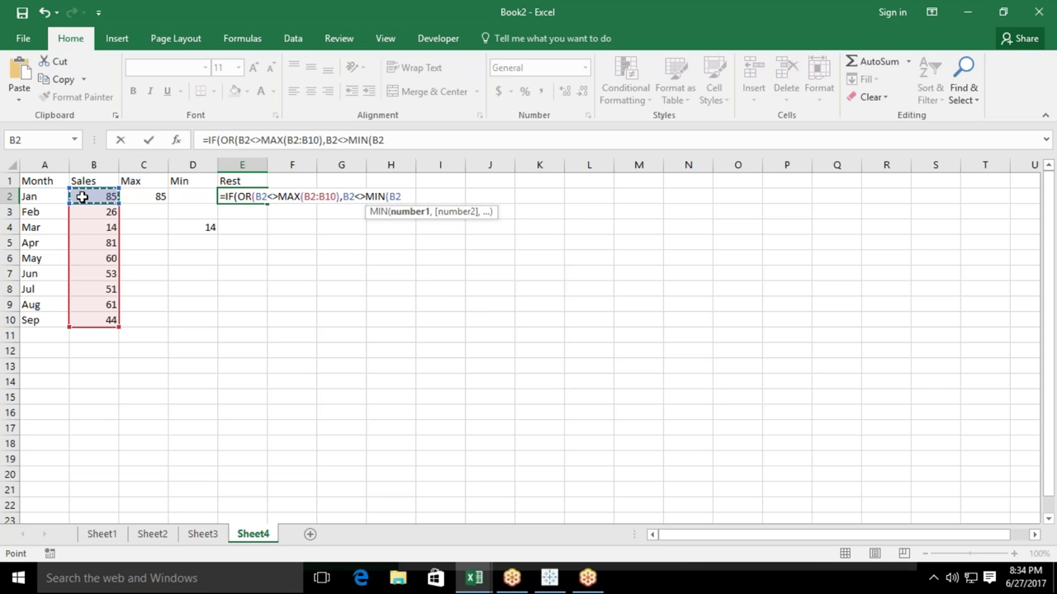
key("ctrl+shift+Down")
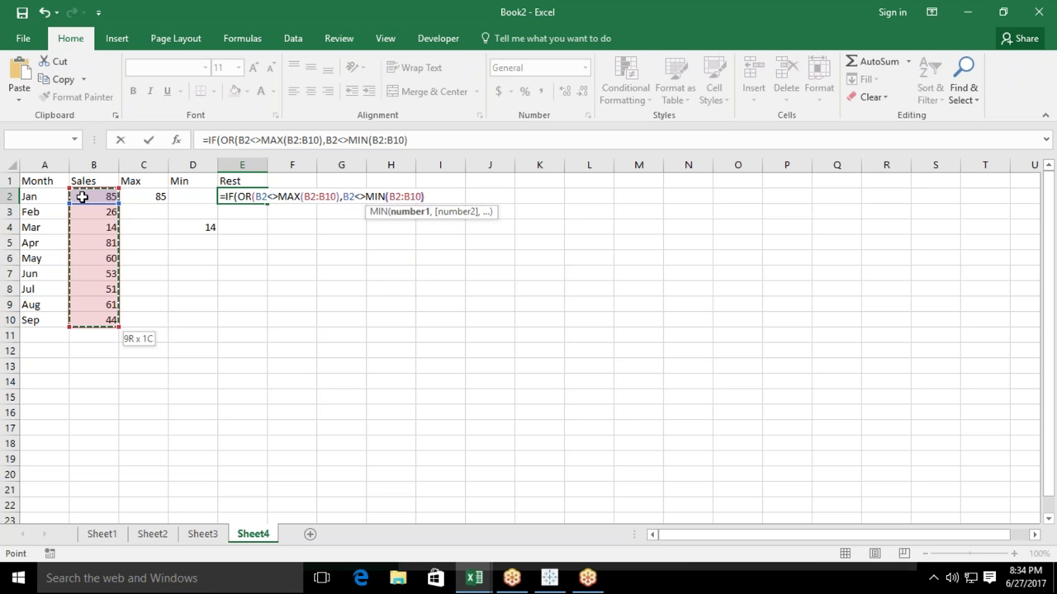
type(")),")
left_click(79, 196)
type(",\"\"")
key("Return")
key("Return")
left_click(241, 196)
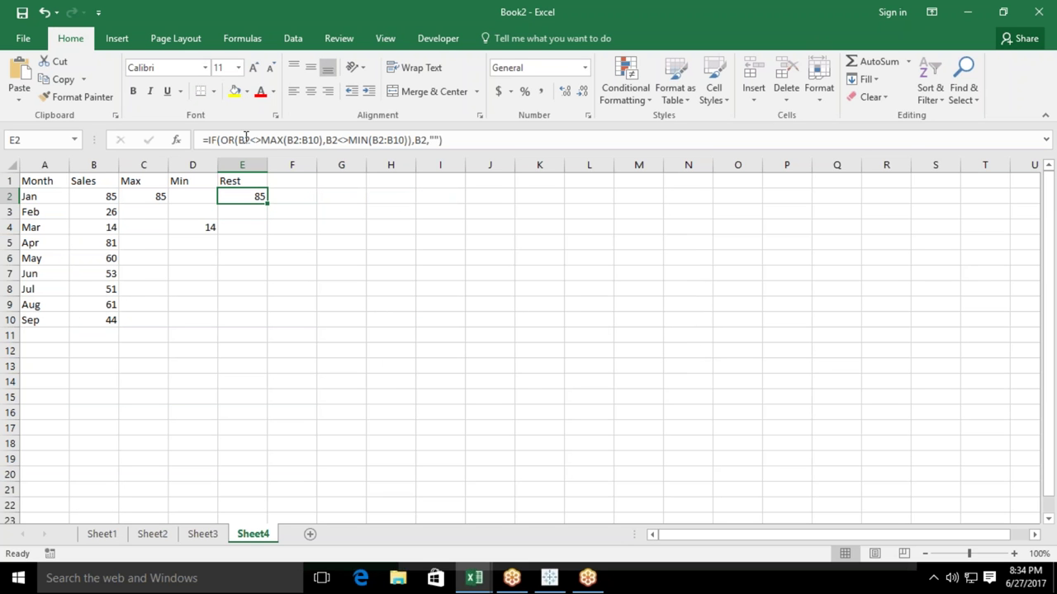
left_click_drag(146, 191, 142, 307)
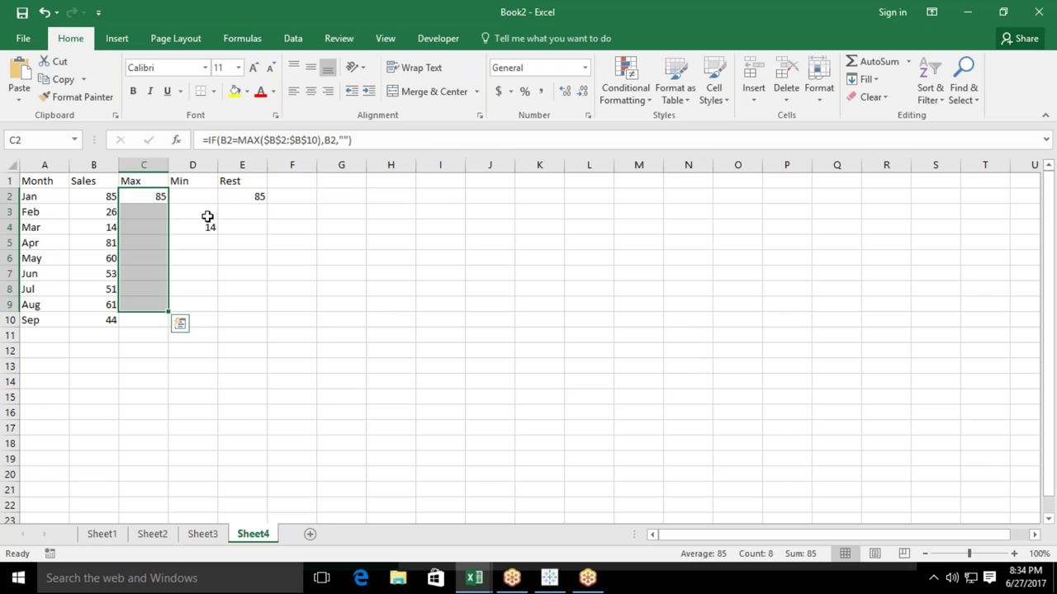
Review the existing Max, Min and Rest formulas in cells C2, D2 and E2.
left_click_drag(207, 190, 212, 273)
left_click(242, 210)
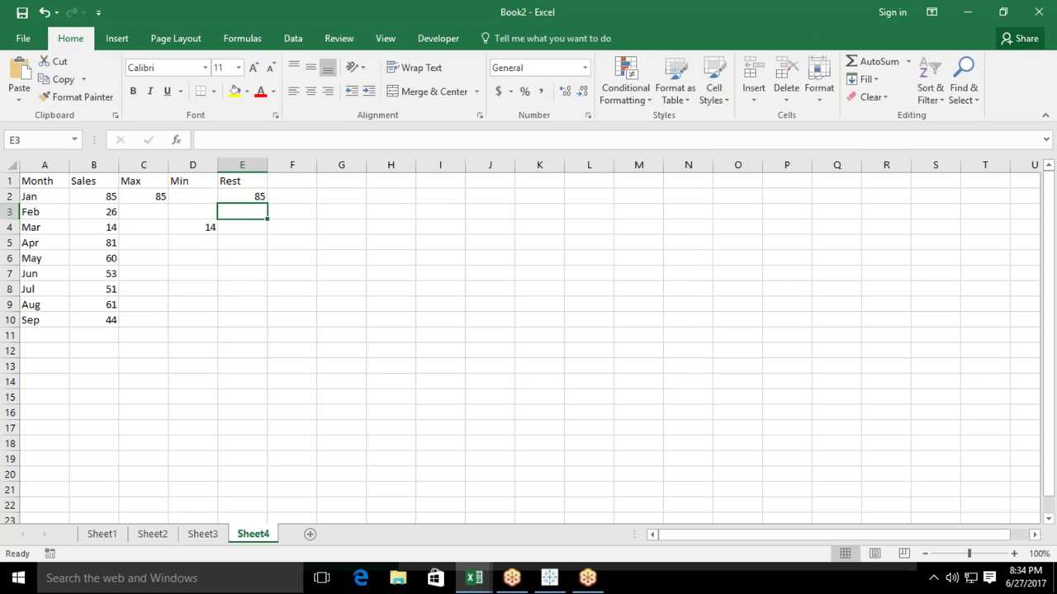
left_click(146, 192)
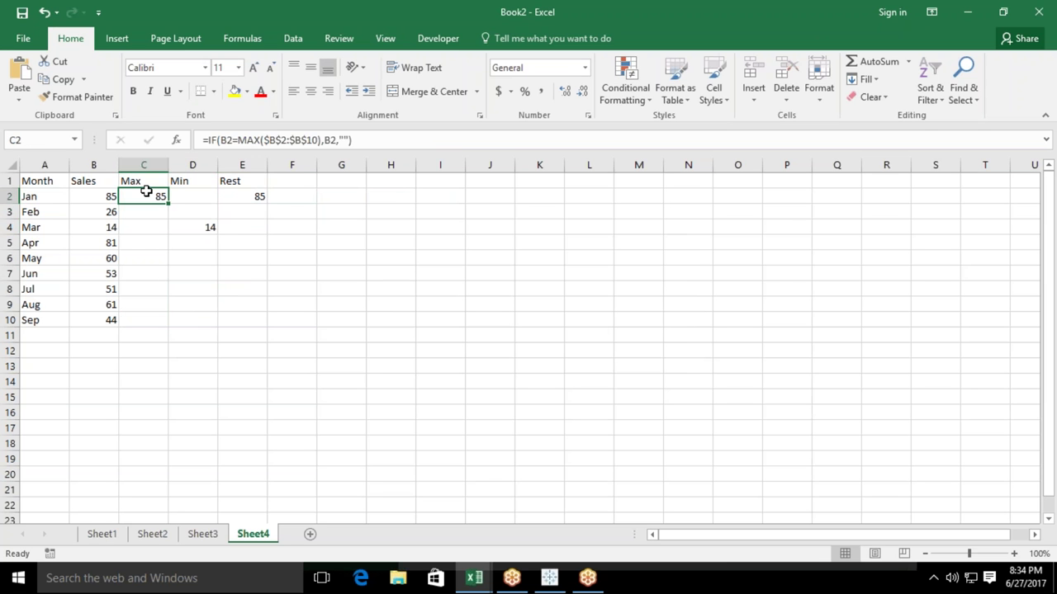
left_click(189, 199)
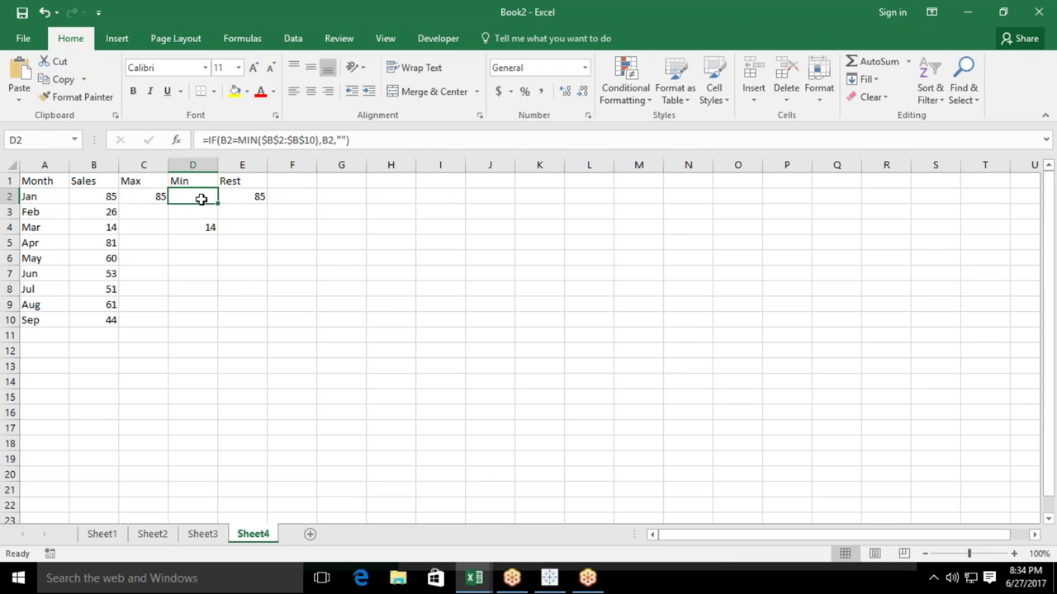
left_click(233, 196)
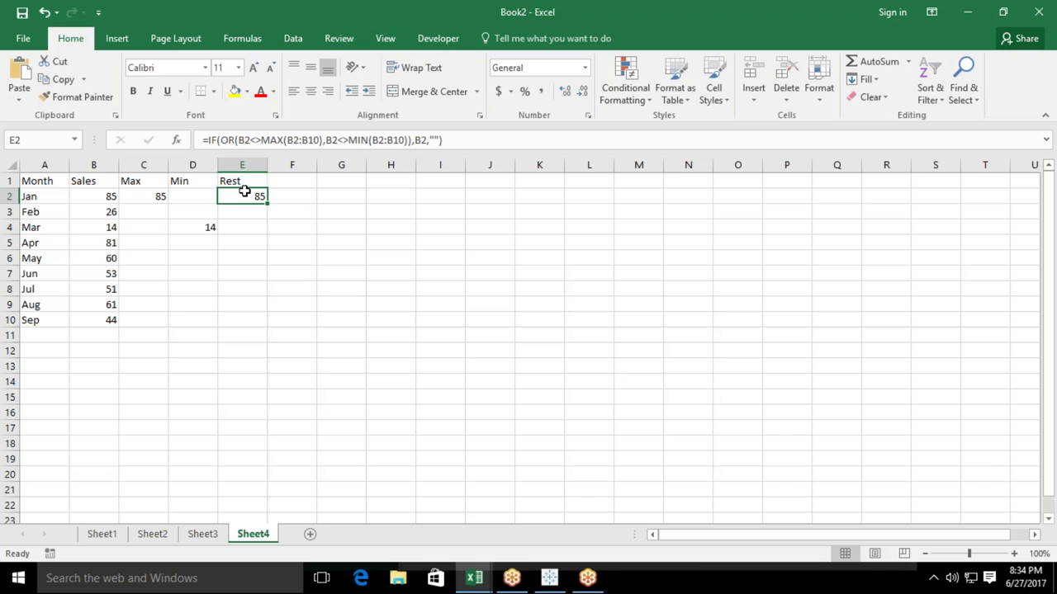
Change the MAX and MIN ranges in E2's Rest formula to $B$2:$B$10, then recheck the formula.
left_click(292, 142)
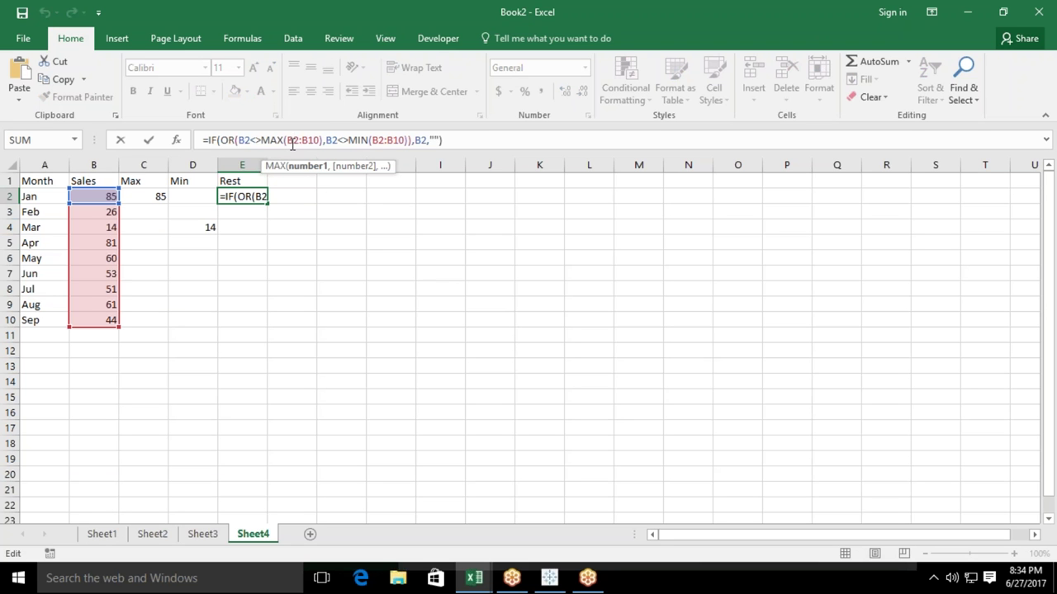
key("F4")
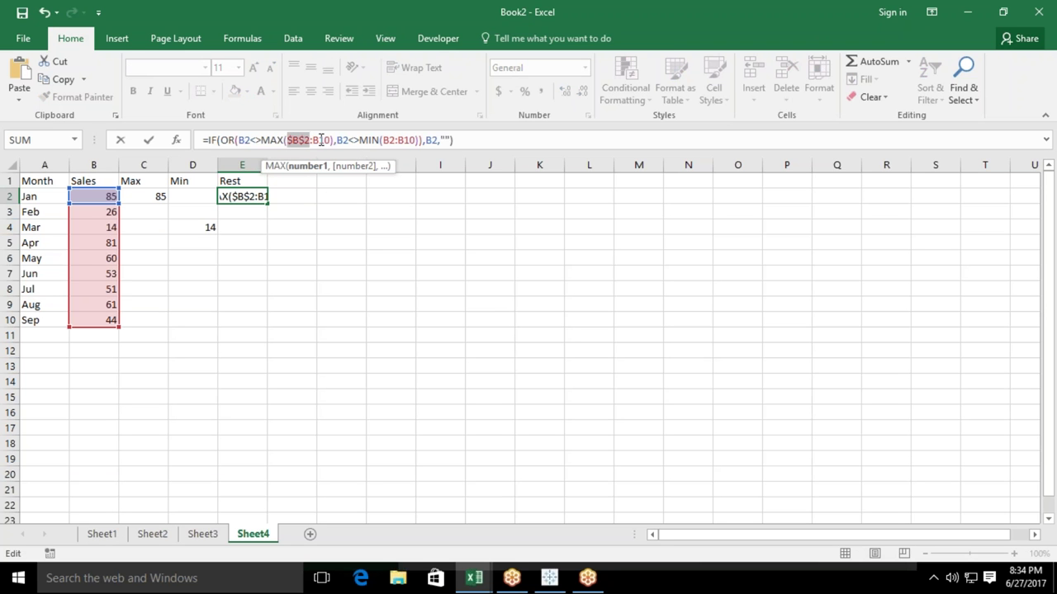
left_click(321, 140)
key("F4")
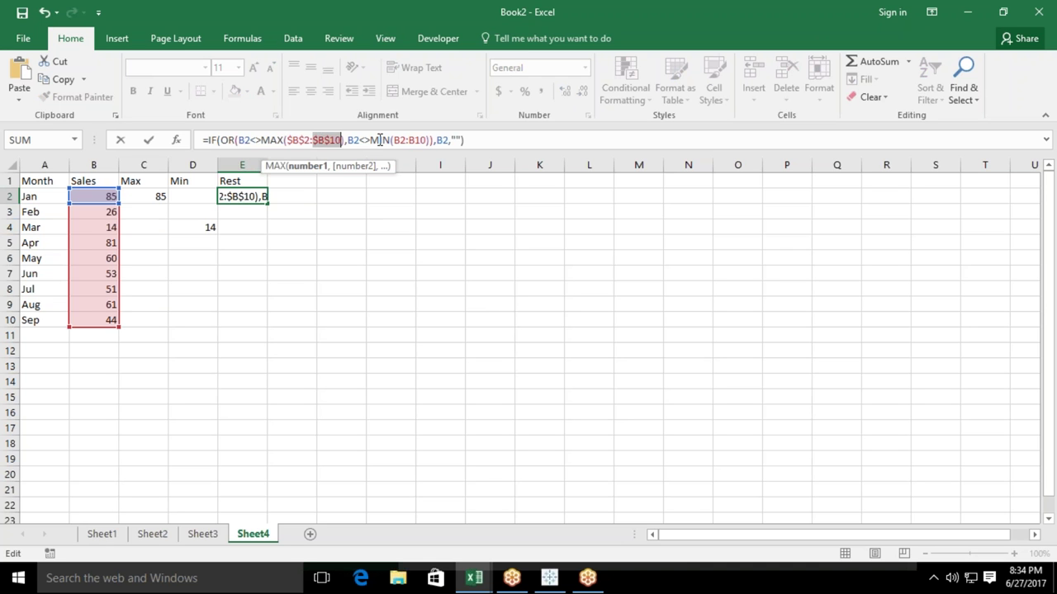
left_click(403, 140)
key("F4")
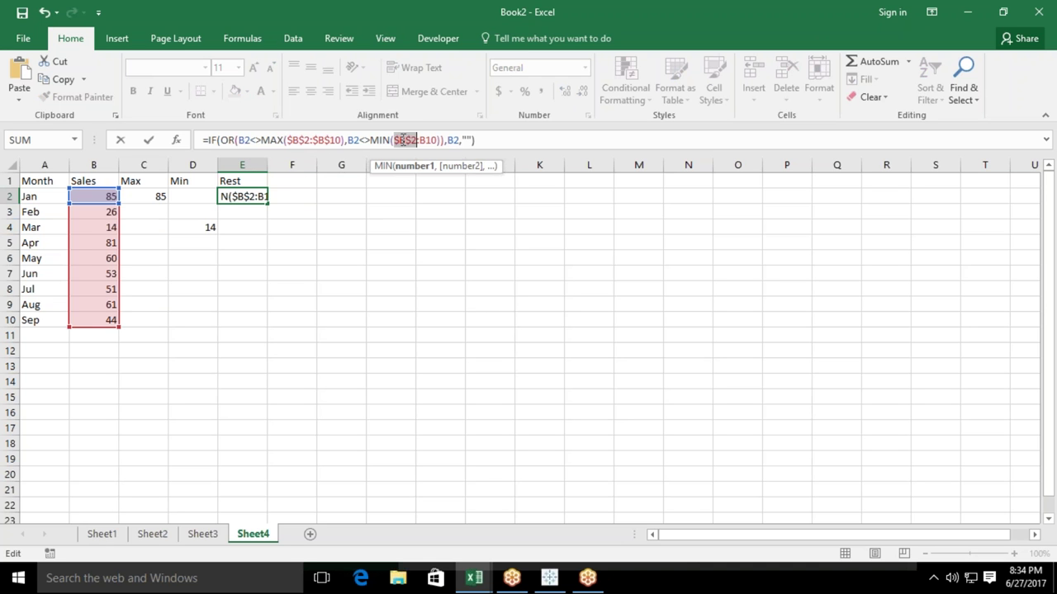
left_click(432, 140)
key("F4")
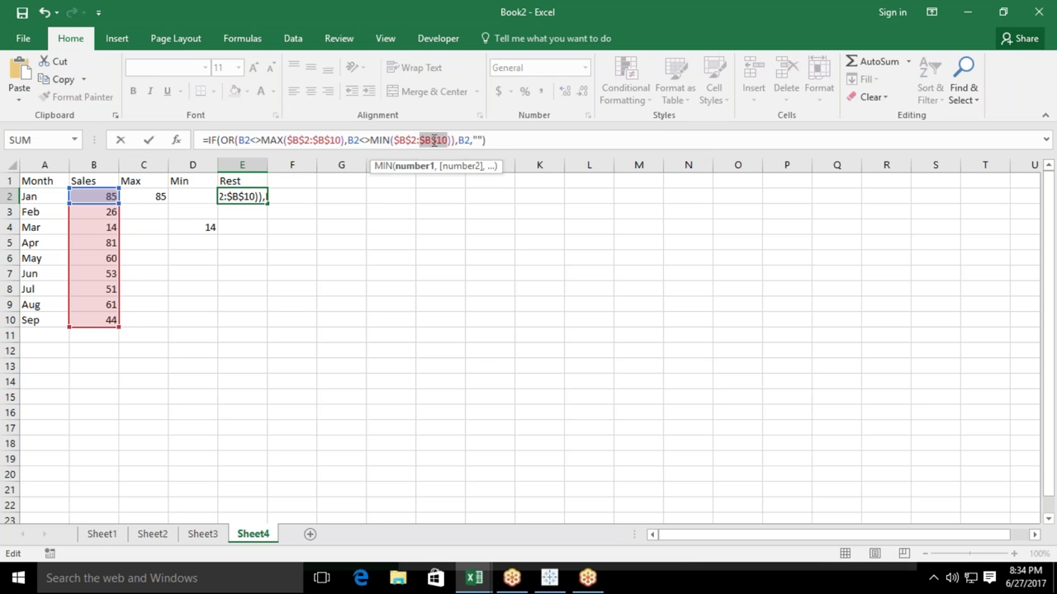
key("Return")
key("Up")
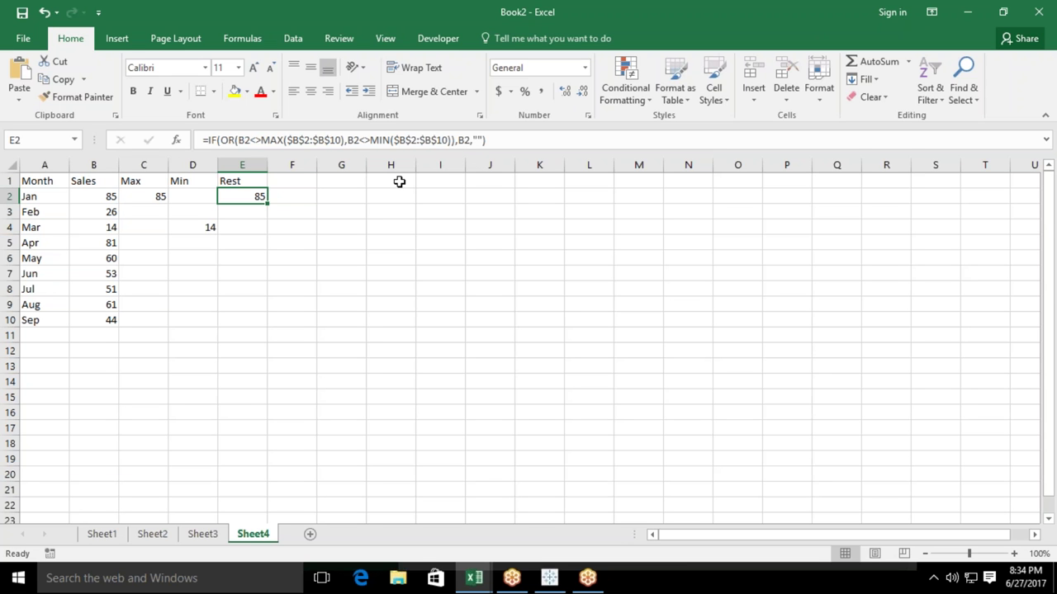
left_click(270, 141)
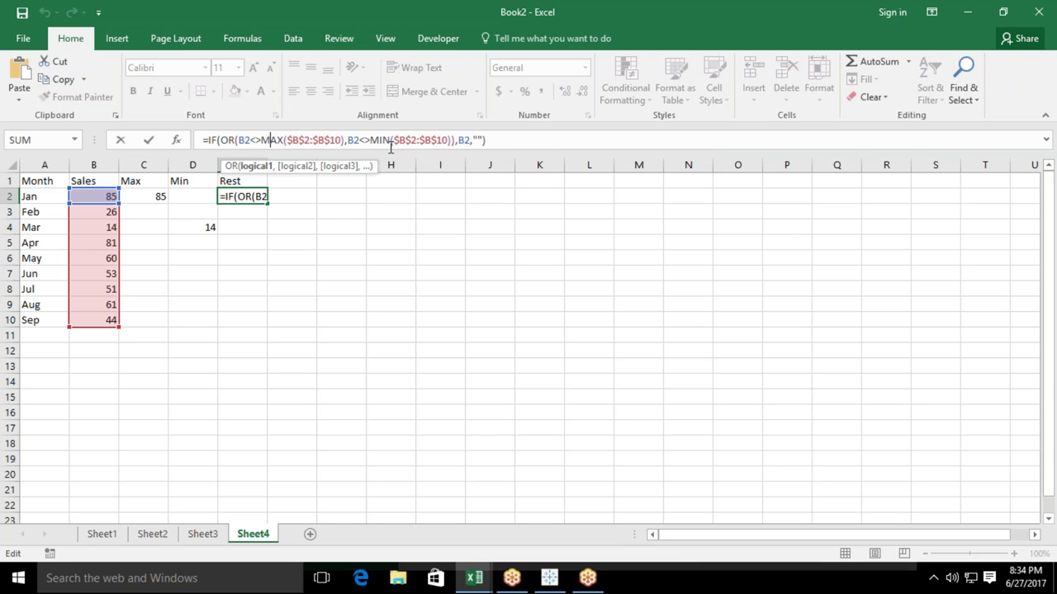
Commit the IF/OR formula in E2 so it returns 85, then open Evaluate Formula for it.
left_click(464, 141)
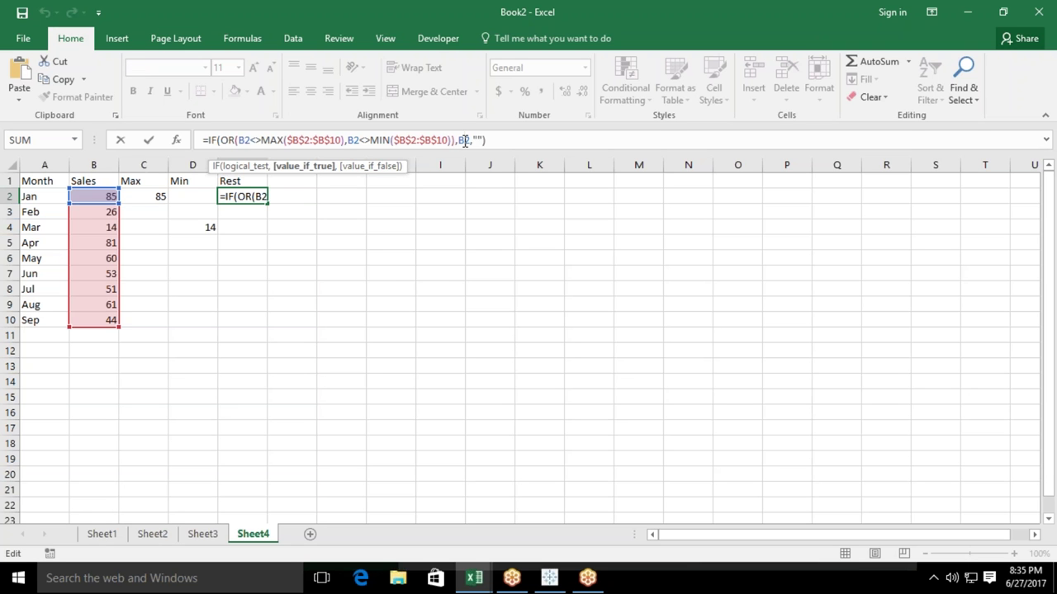
key("ctrl+Return")
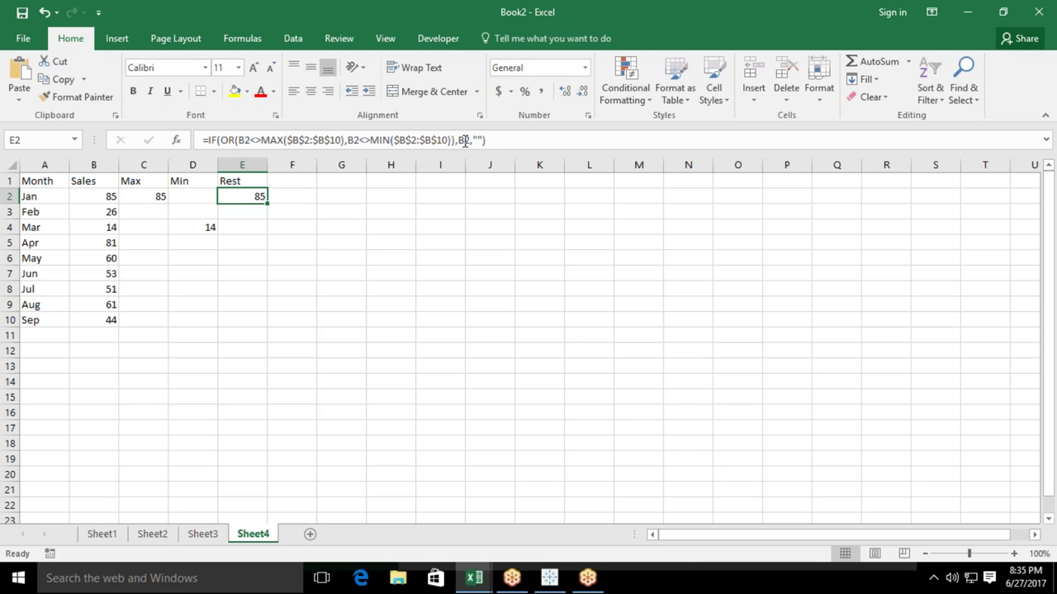
left_click(241, 38)
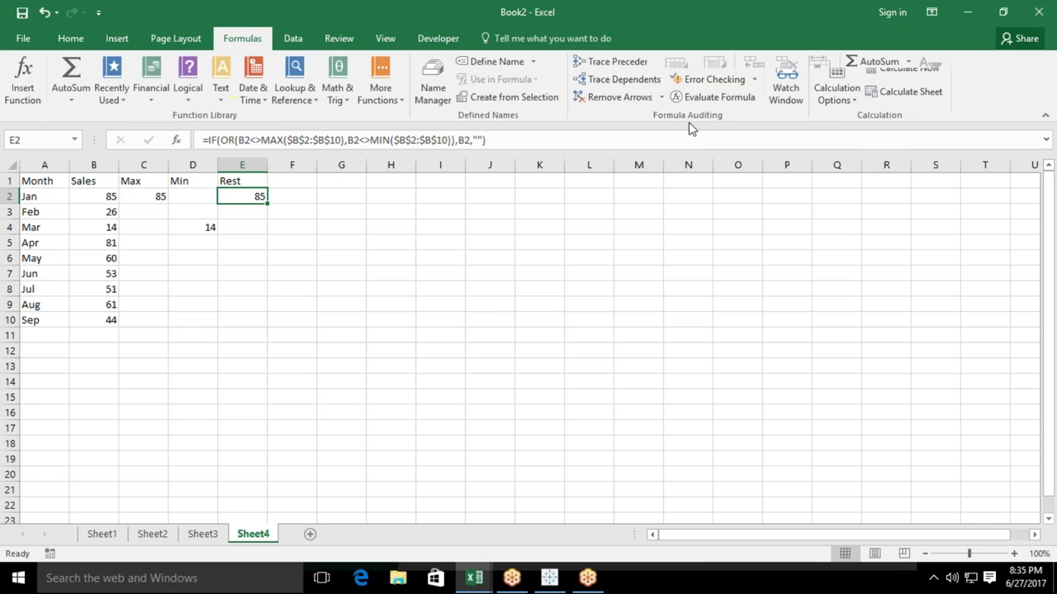
left_click(718, 97)
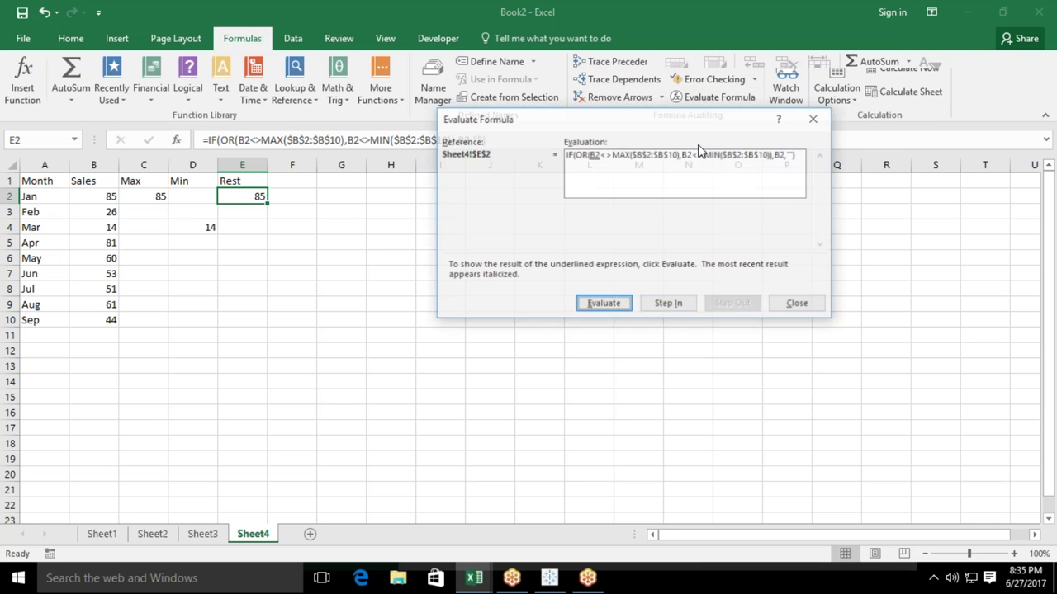
left_click(611, 305)
left_click(603, 305)
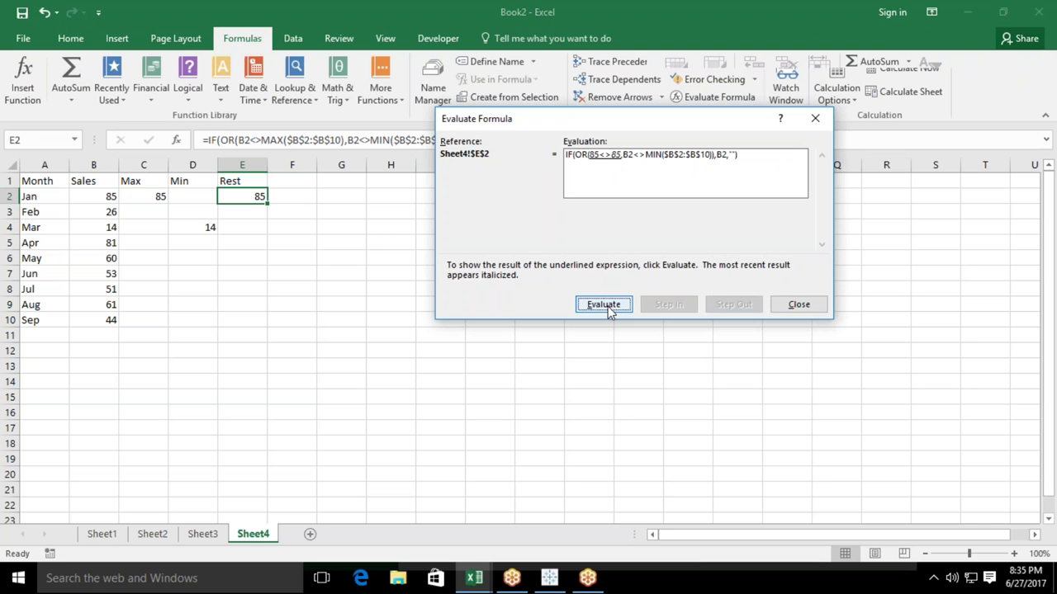
left_click(608, 306)
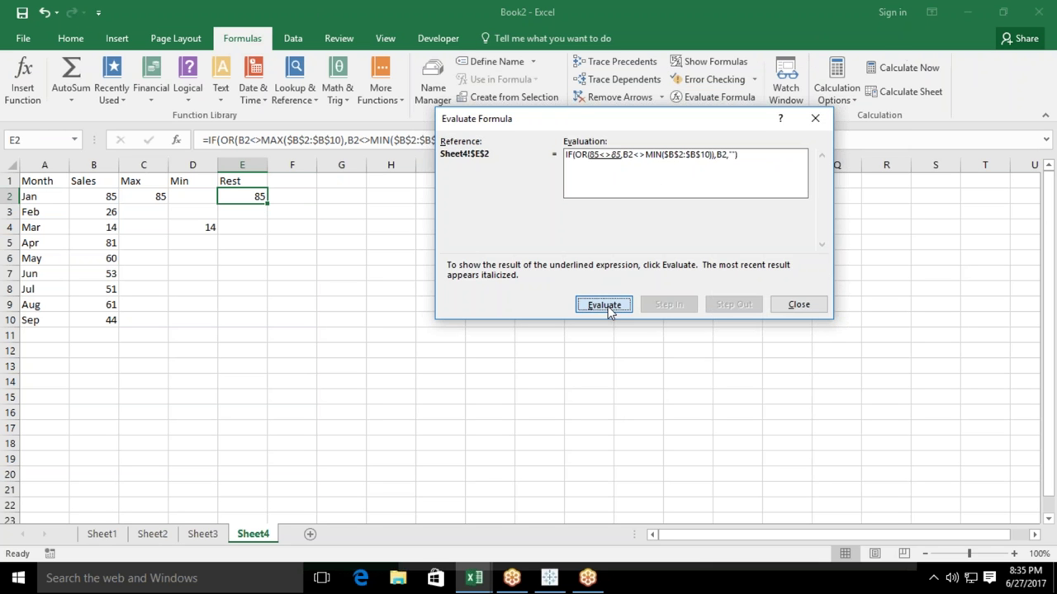
left_click(603, 305)
left_click(603, 304)
left_click(603, 305)
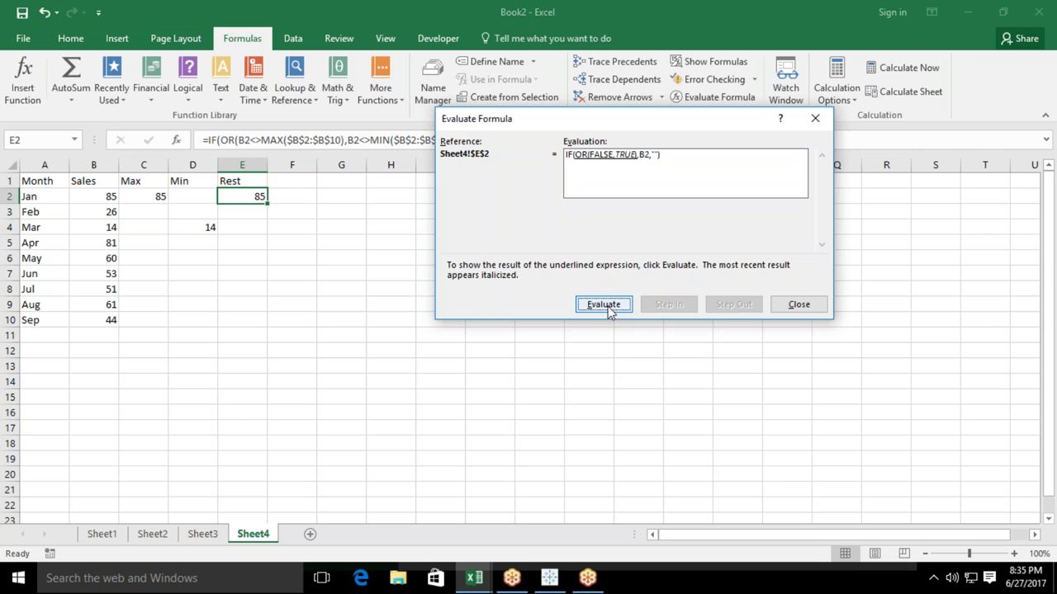
left_click(604, 305)
left_click(603, 305)
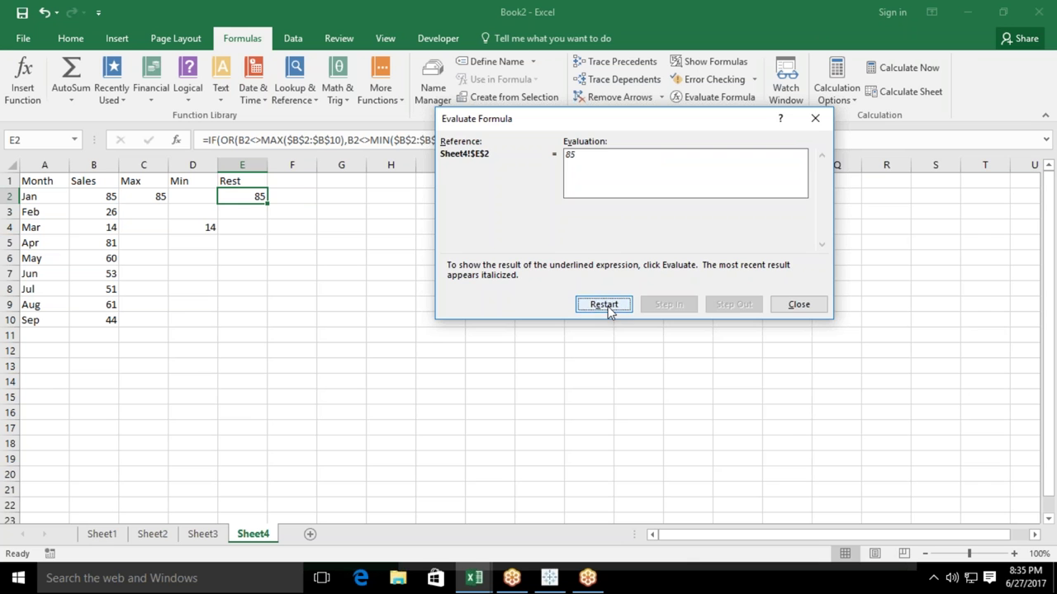
left_click(798, 306)
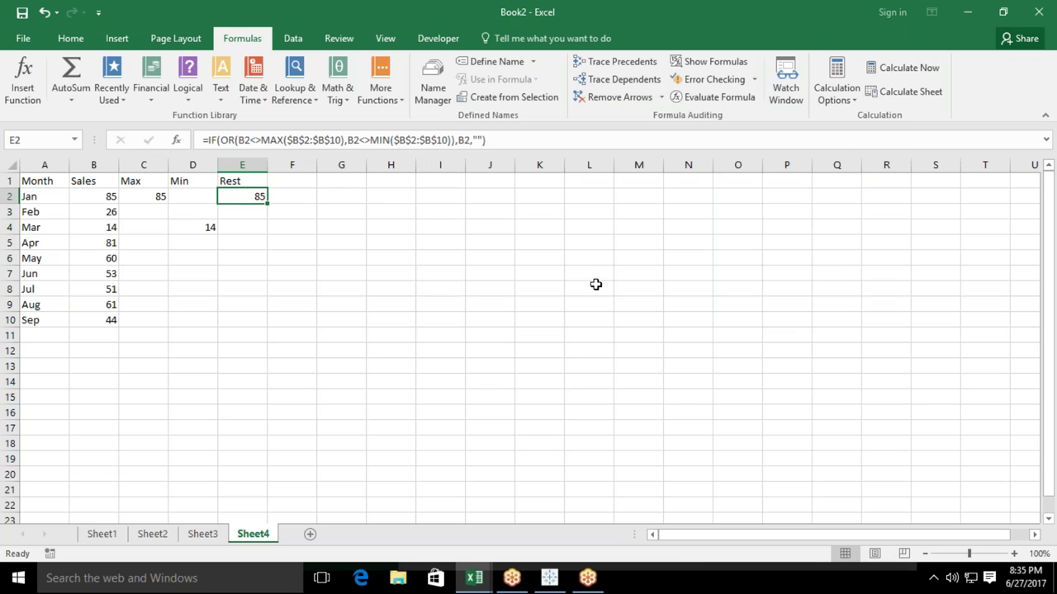
Start rewriting E2 as =IF(B2<>MAX(, fixing the mistyped function name.
left_click(244, 137)
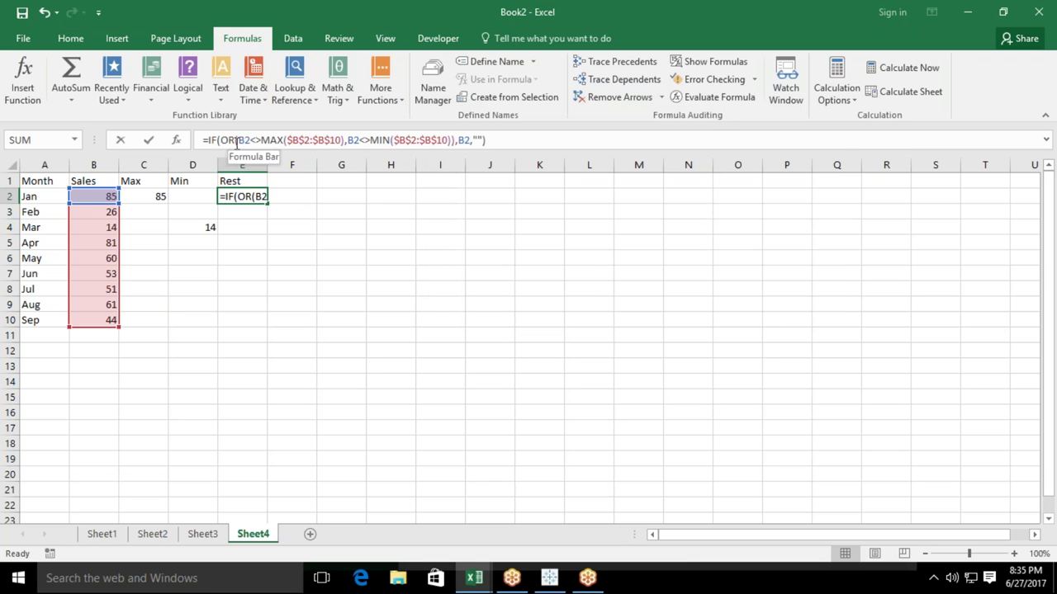
key("Escape")
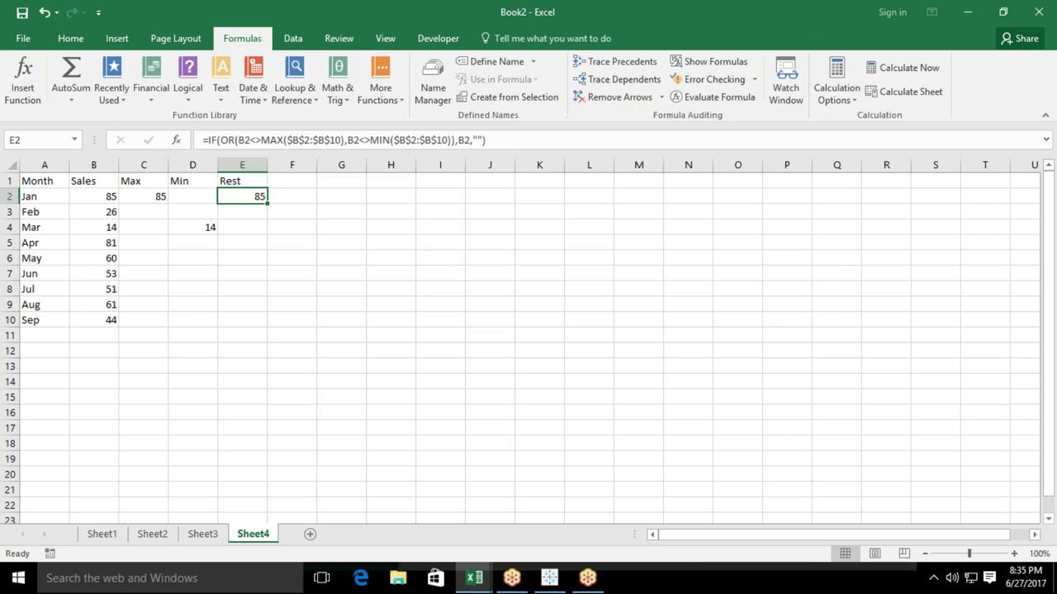
type("=IF(")
left_click(109, 194)
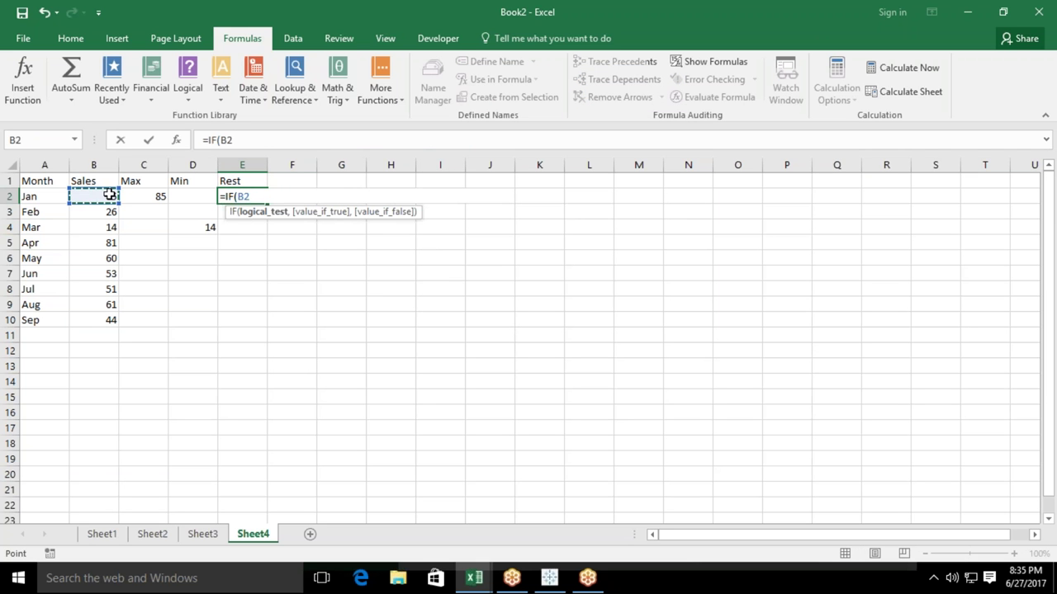
type("<>m")
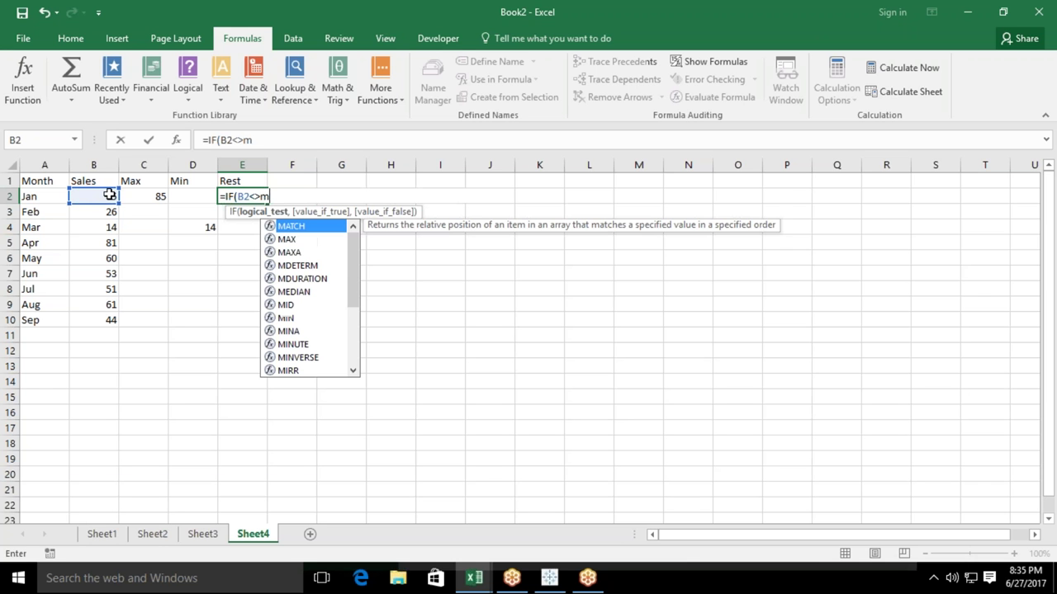
key("BackSpace")
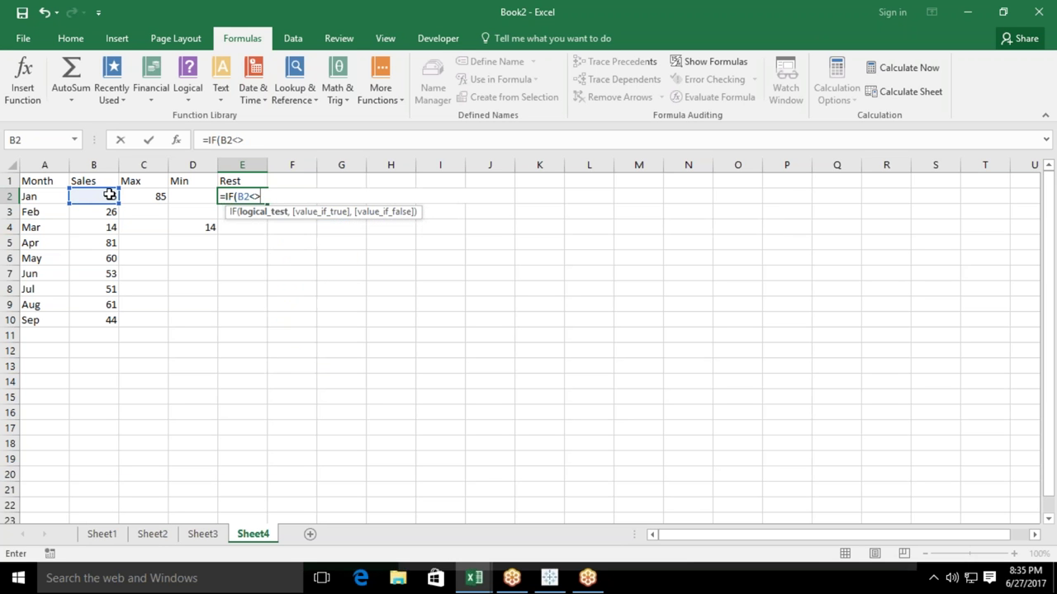
type("max")
left_click(109, 195)
key("Tab")
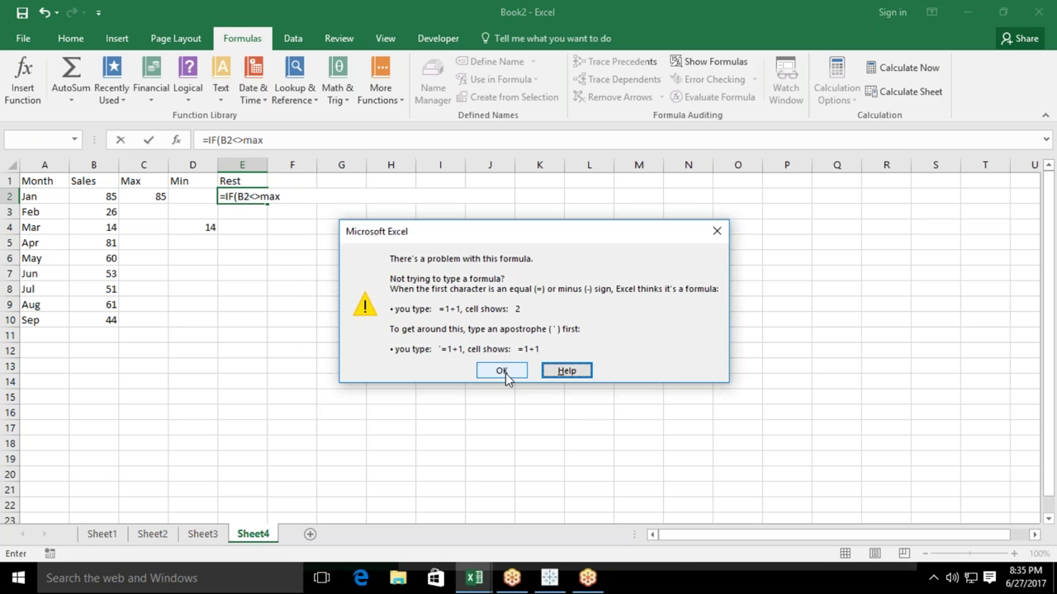
left_click(504, 371)
key("BackSpace")
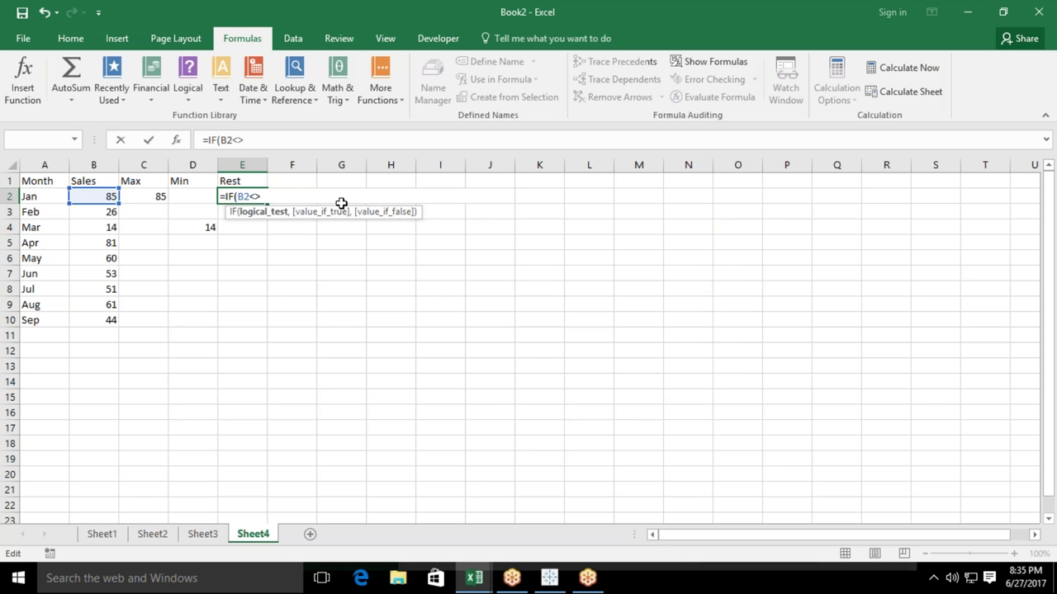
type("max")
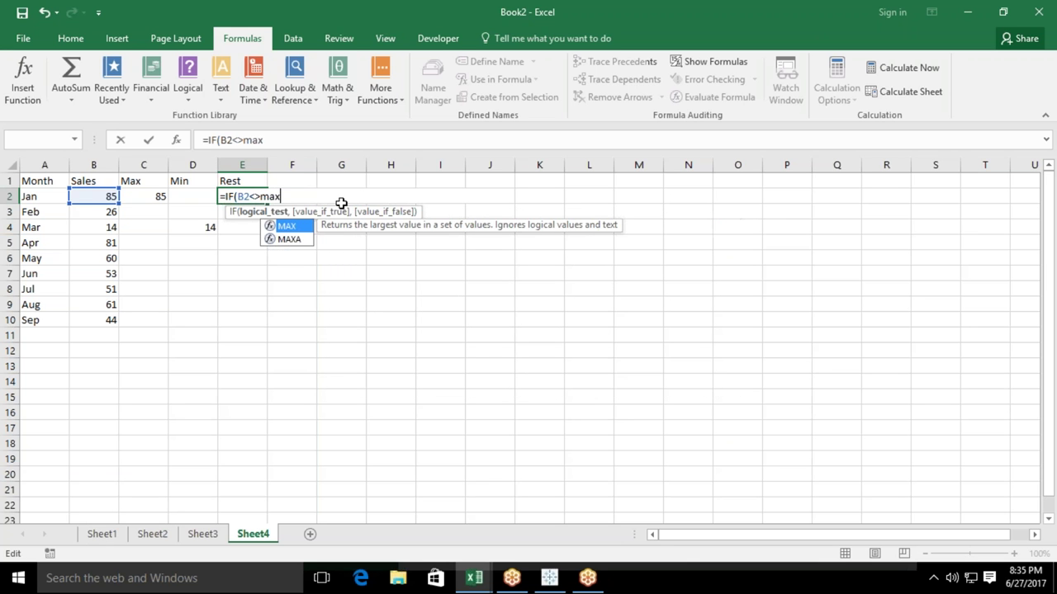
key("Tab")
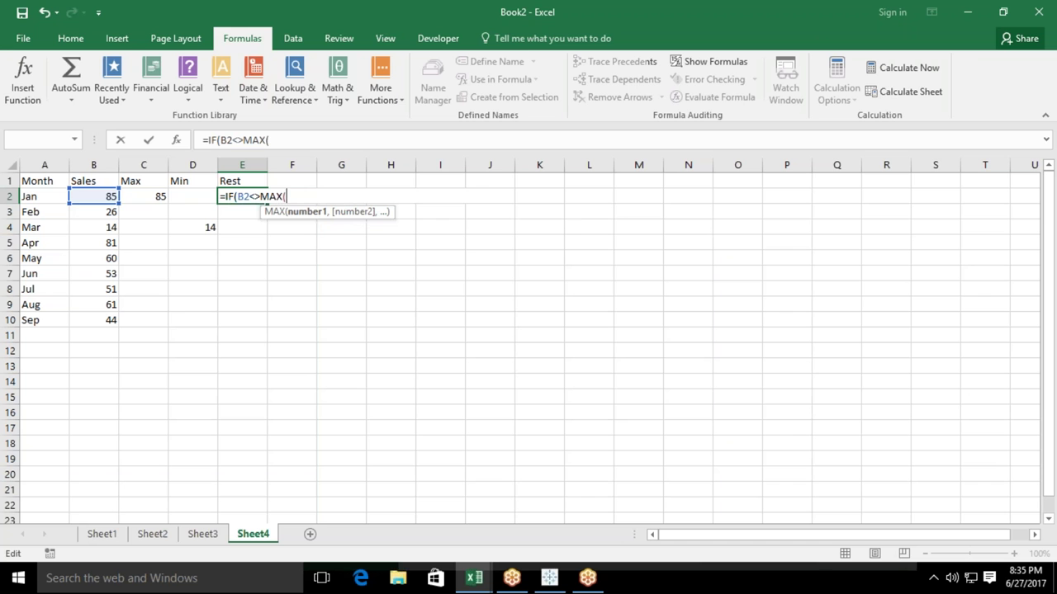
Finish the first test with MAX(B2:B10) returning B2, and begin a nested IF.
left_click(110, 198)
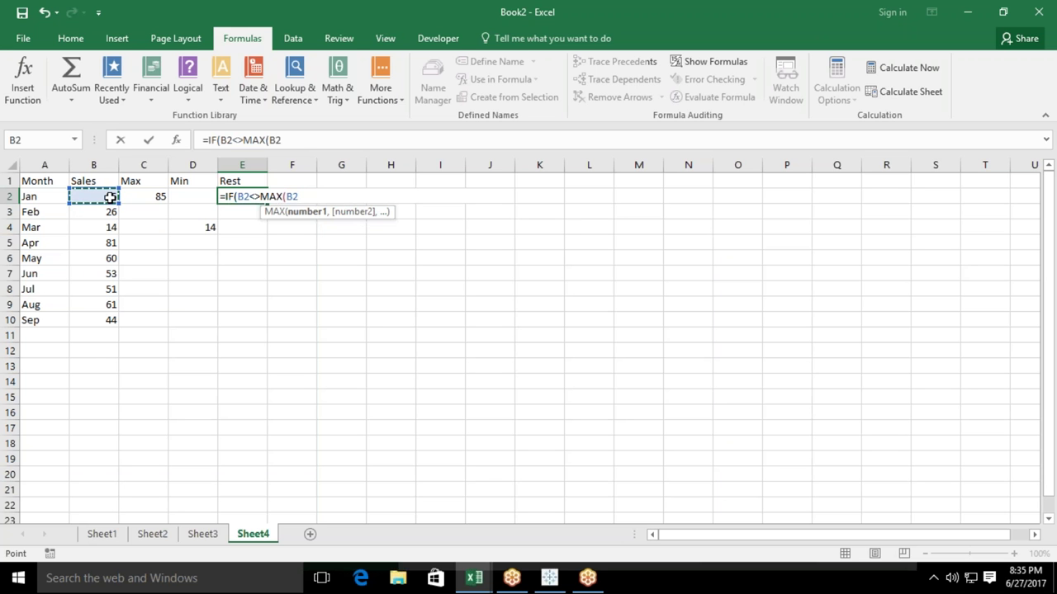
key("ctrl+shift+Down")
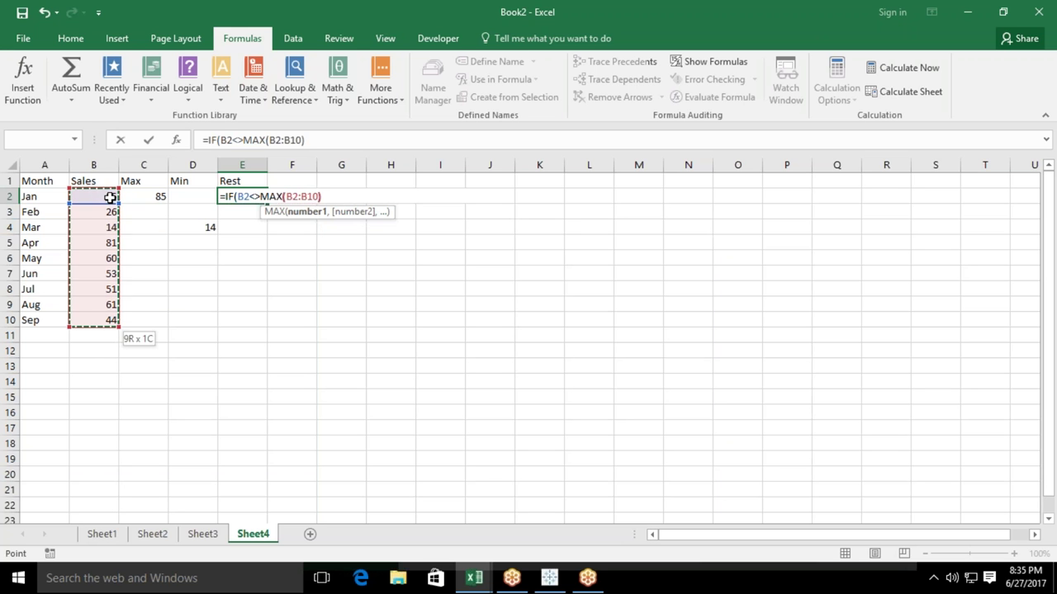
type("),")
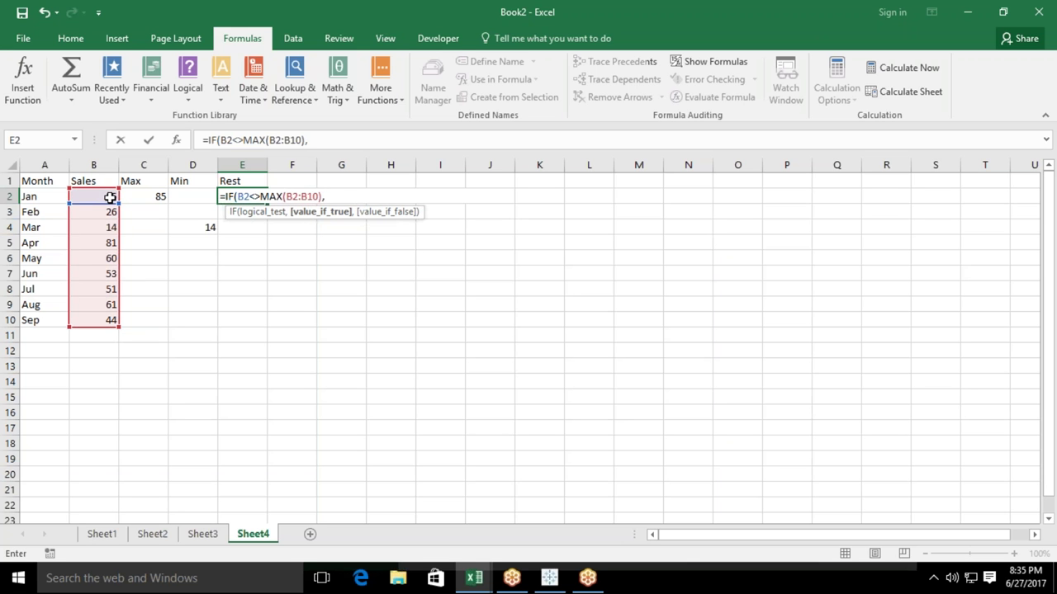
left_click(104, 198)
type(",")
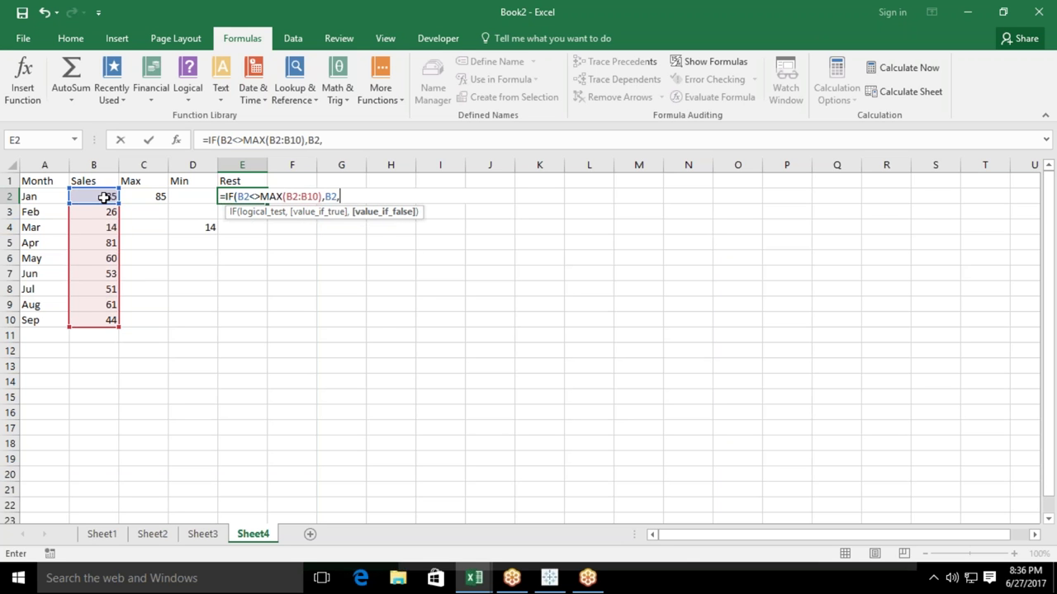
type("IF(")
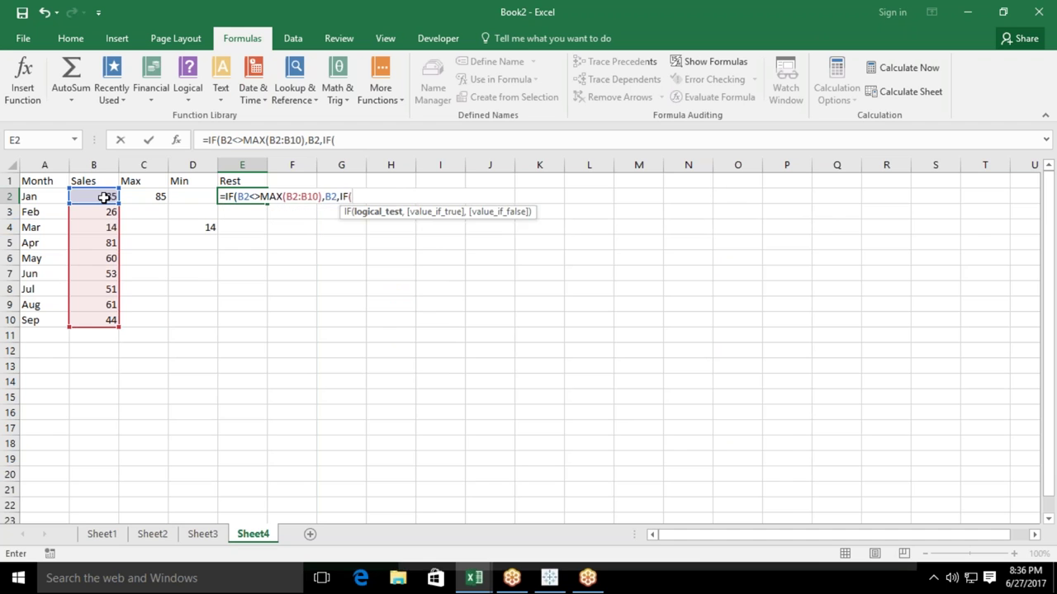
Add the inner test B2<>MIN(B2:B10) returning B2, then enter it and accept Excel's correction.
left_click(104, 198)
type("<>o")
key("BackSpace")
type("MIN(")
left_click(88, 199)
key("ctrl+shift+Down")
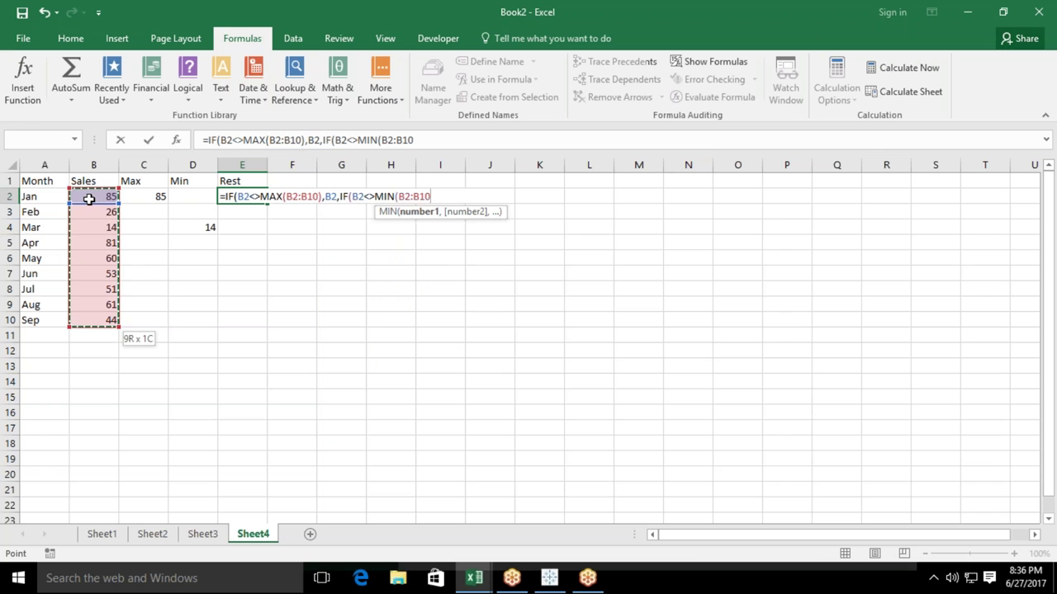
type("),")
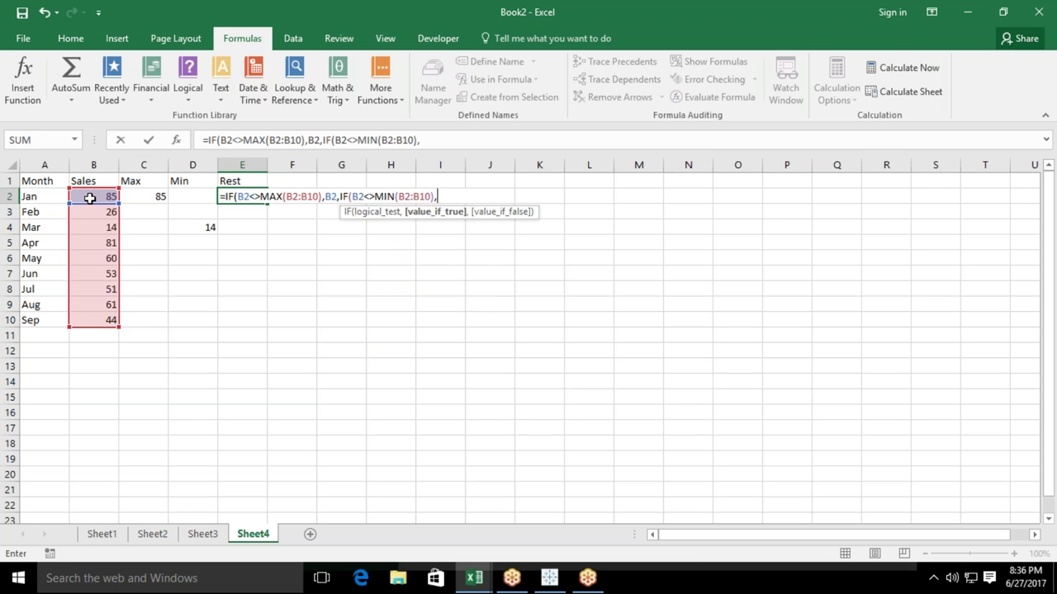
left_click(89, 199)
key("Return")
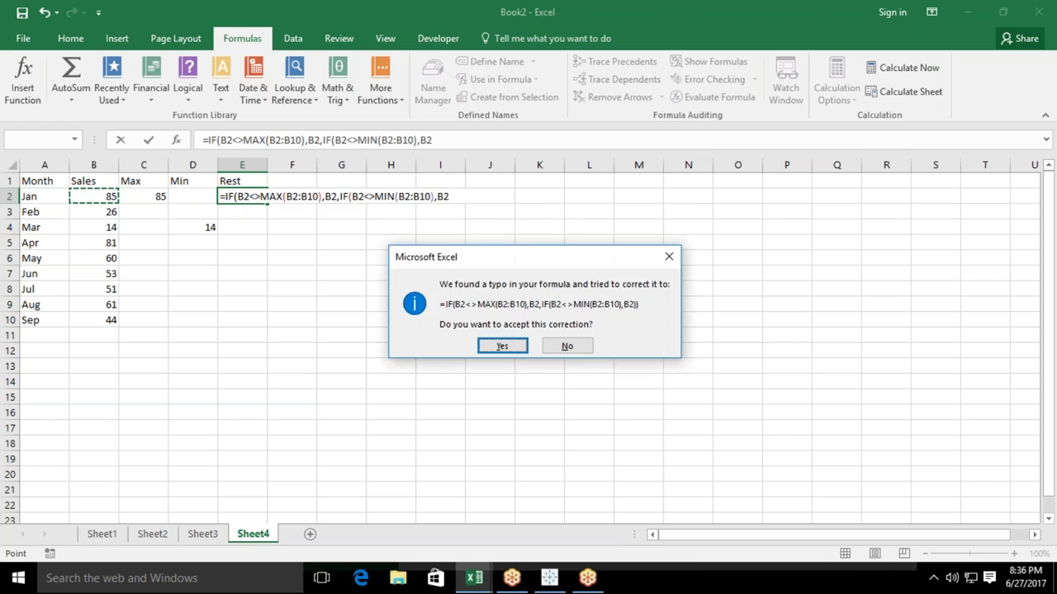
key("Return")
key("Up")
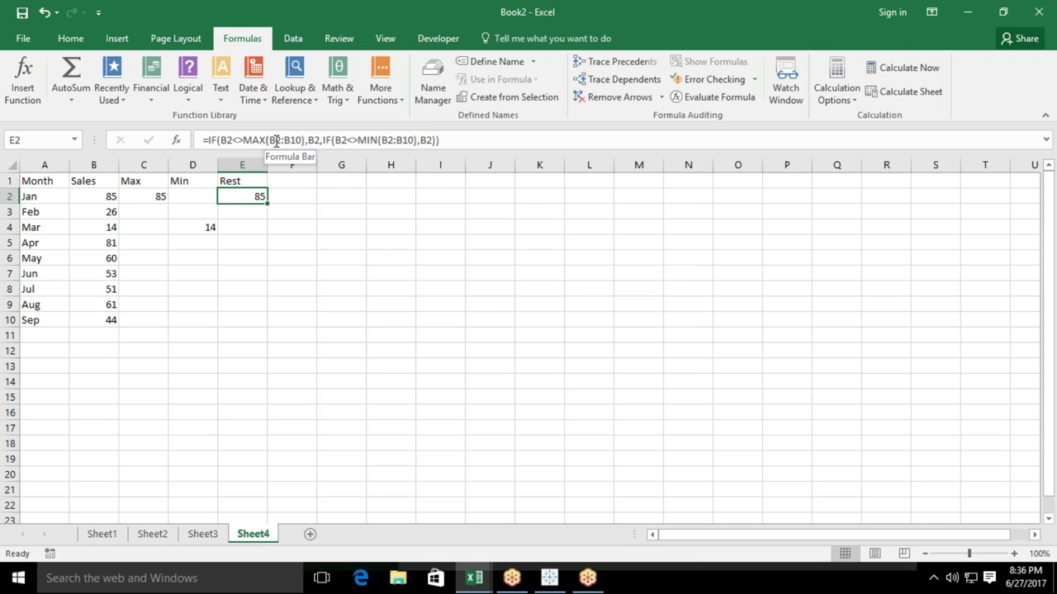
left_click(277, 140)
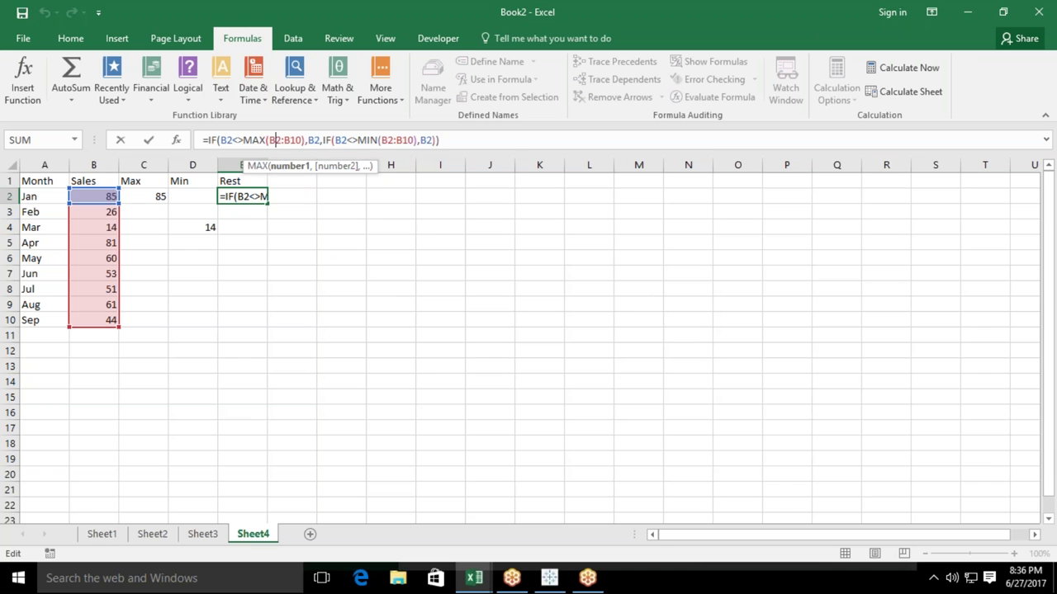
Change the outer test to B2=MAX(B2:B10), returning an empty string "".
left_click(315, 140)
left_click(241, 140)
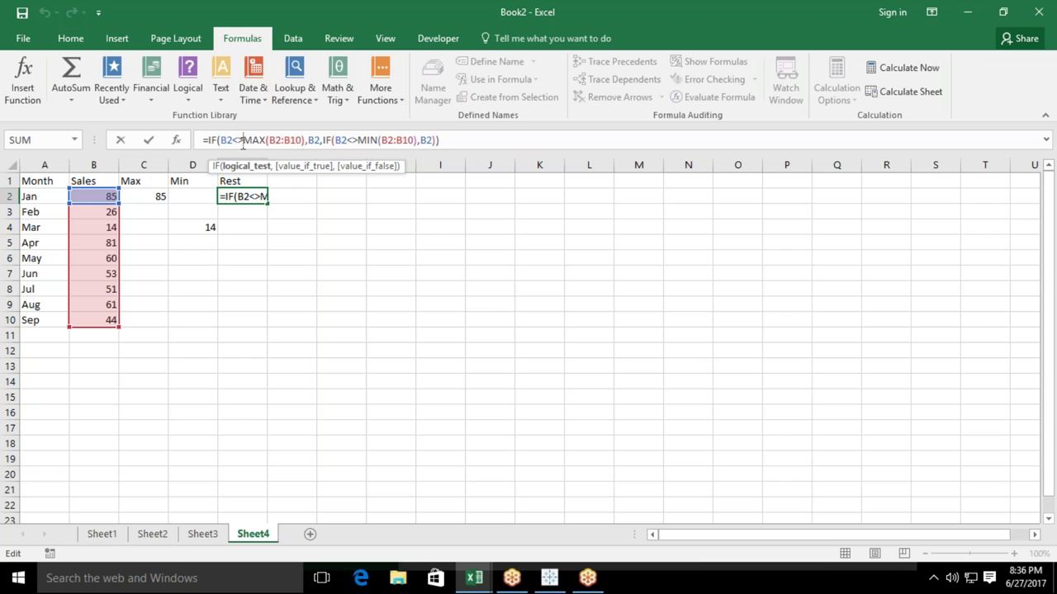
key("BackSpace")
key("BackSpace")
type("=")
left_click(311, 141)
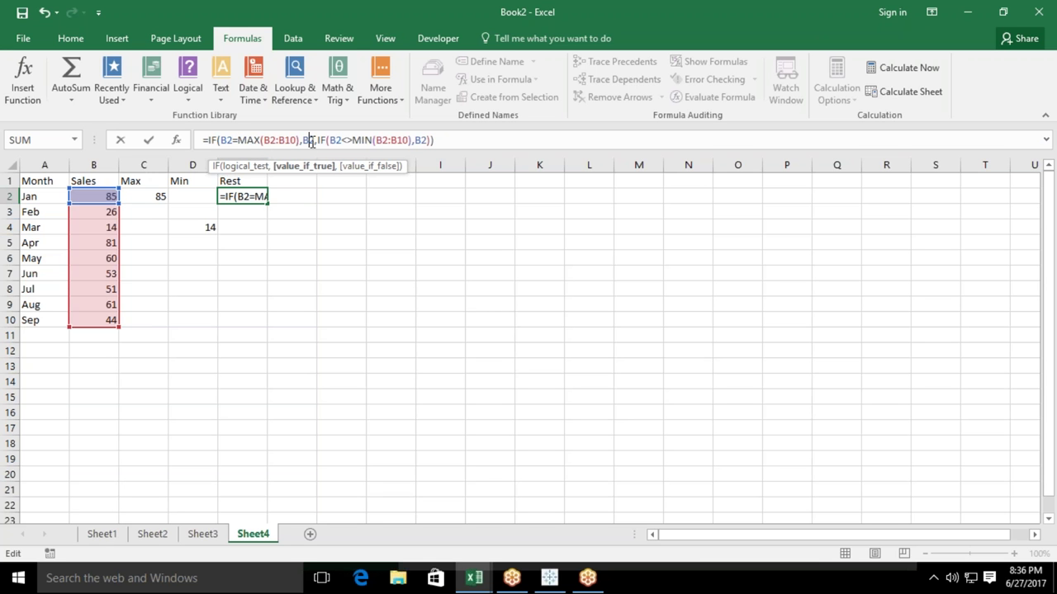
key("BackSpace")
key("BackSpace")
type("\"\"")
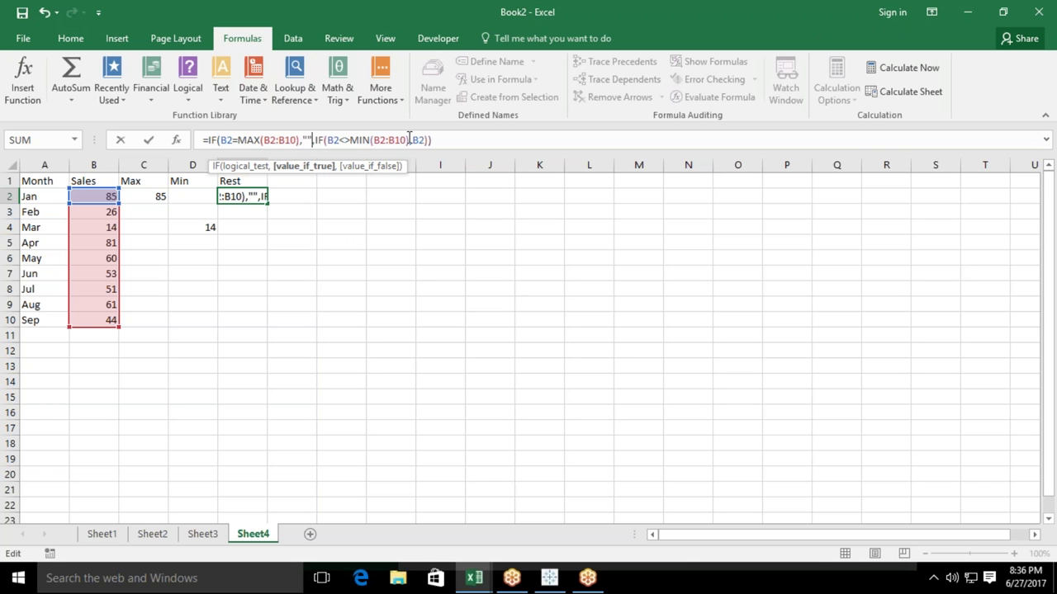
Change the inner test to B2=MIN(B2:B10), returning "" or else B2, and commit.
left_click(348, 141)
key("BackSpace")
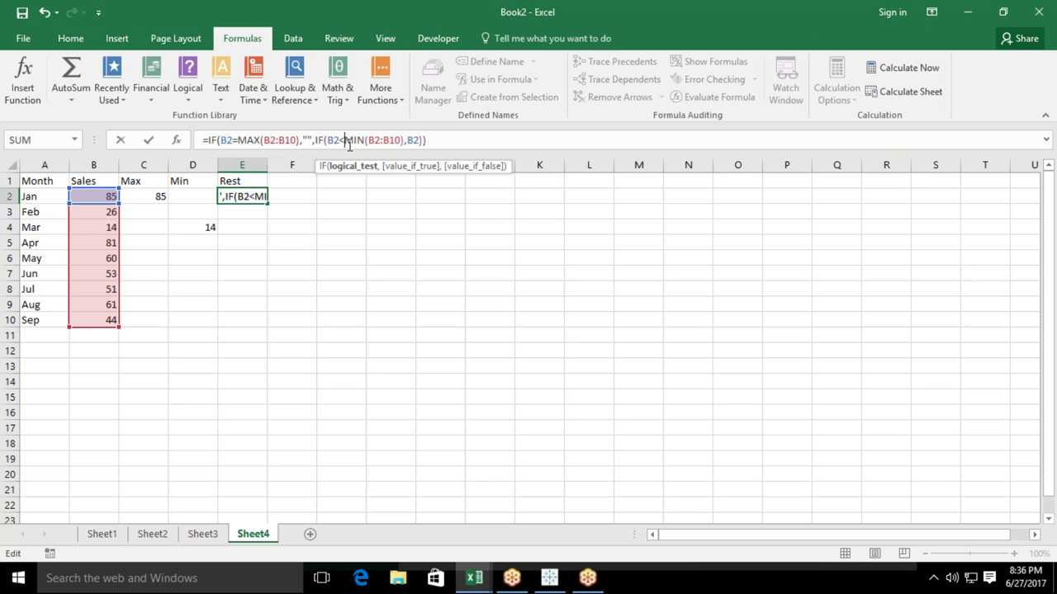
key("BackSpace")
type("=")
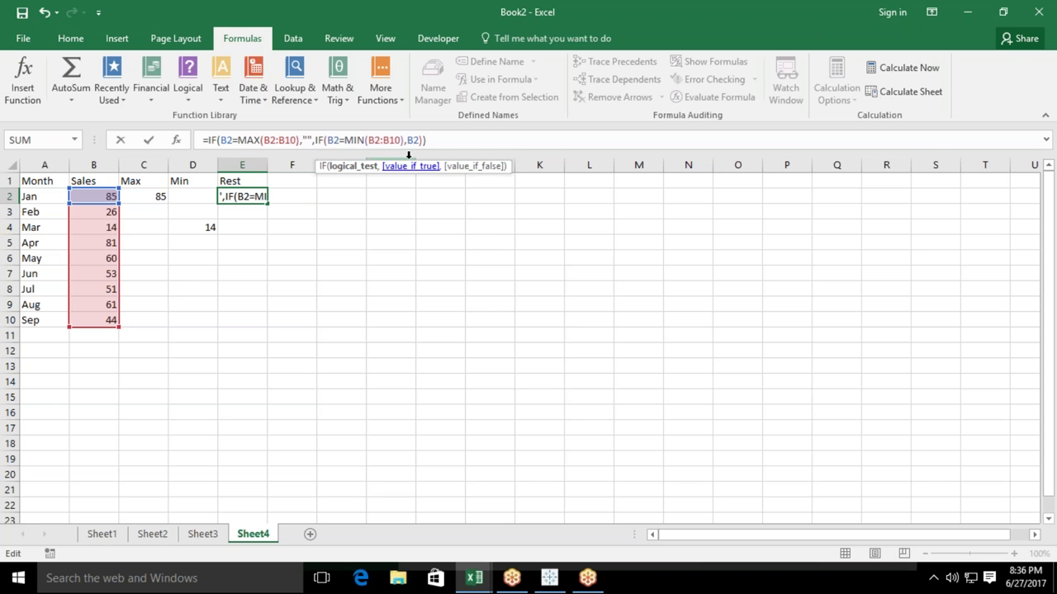
left_click(419, 140)
key("BackSpace")
key("BackSpace")
key("BackSpace")
key("BackSpace")
type("\"\"")
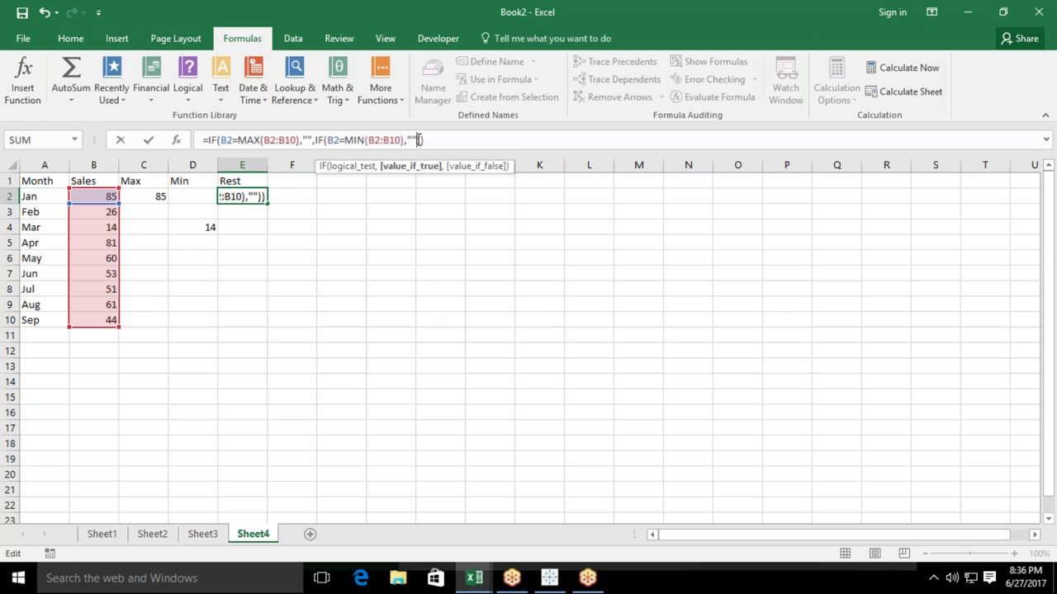
type(",")
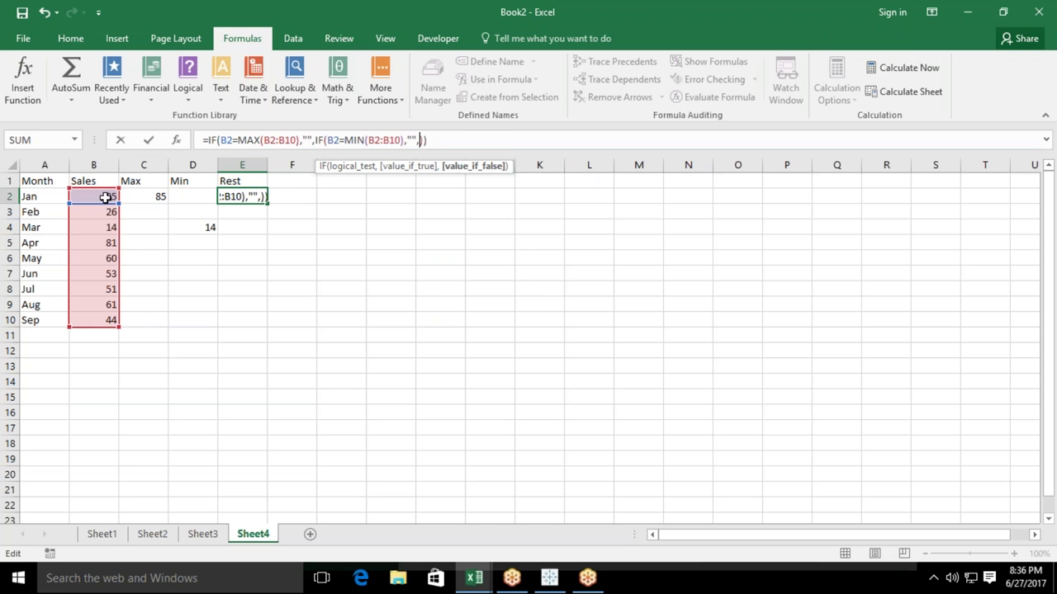
left_click(106, 197)
key("Return")
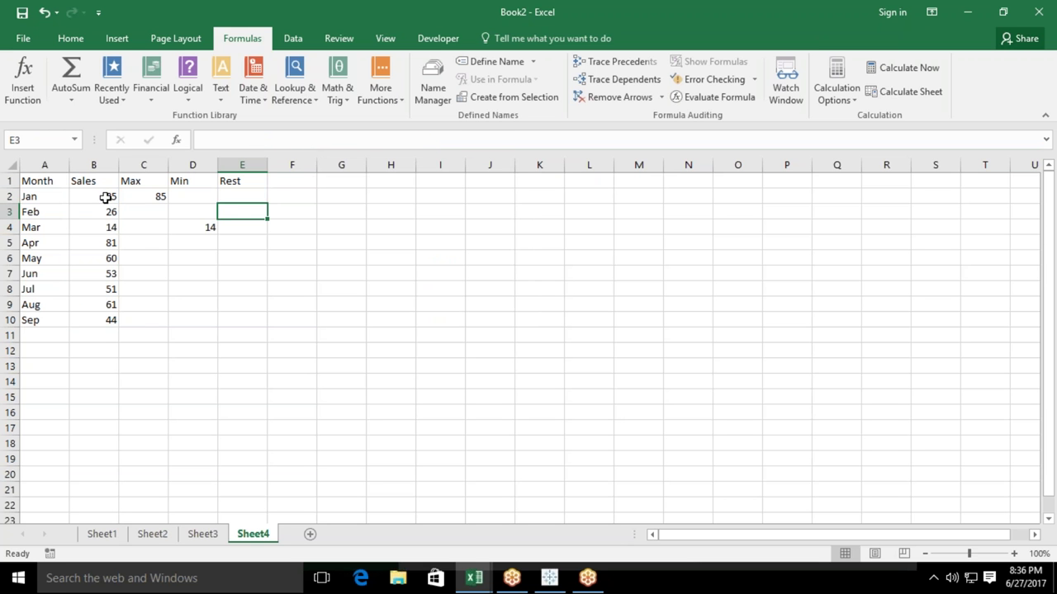
key("Up")
left_click(272, 142)
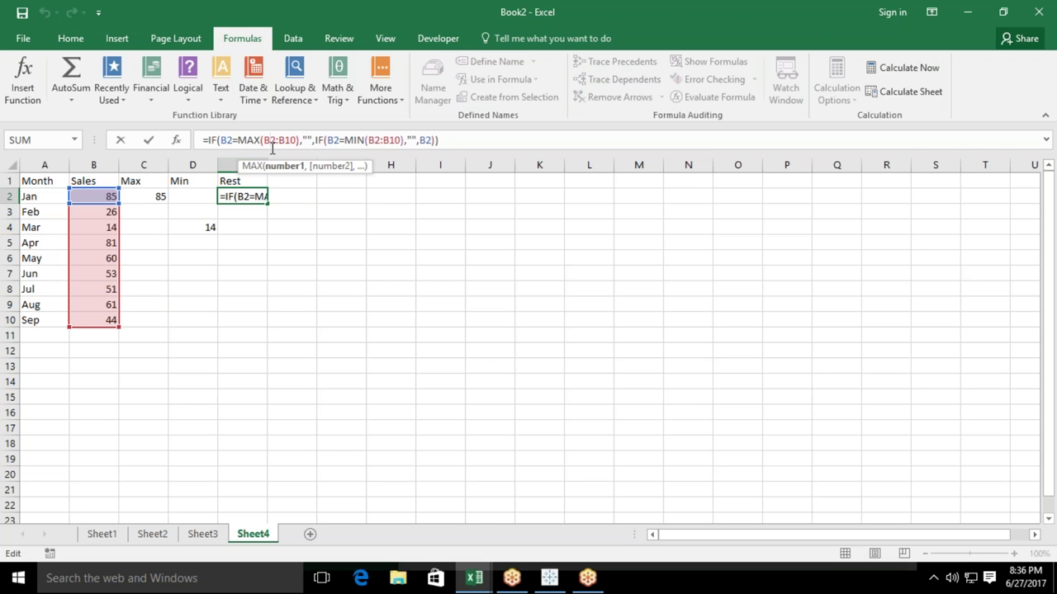
Make the MAX and MIN ranges absolute ($B$2:$B$10) and fill the formula down to E10.
left_click_drag(264, 140, 299, 140)
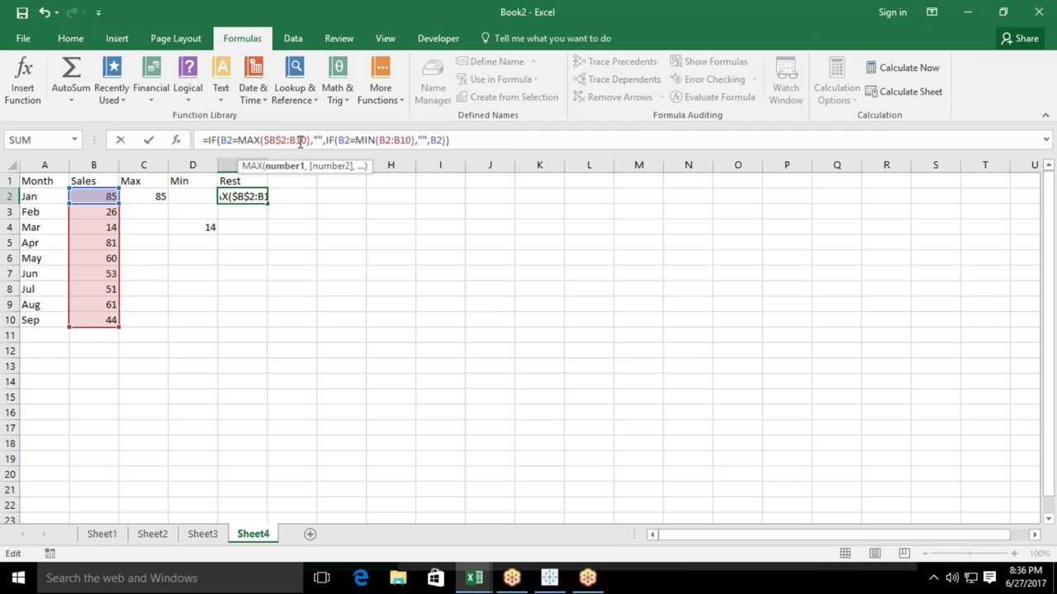
key("F4")
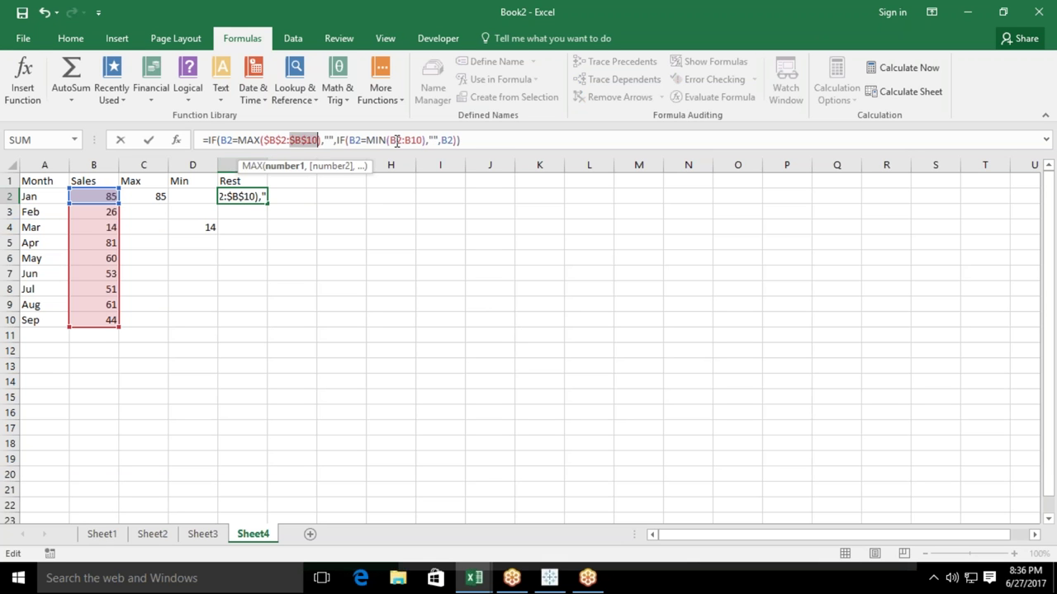
left_click(396, 141)
key("F4")
left_click(424, 140)
key("F4")
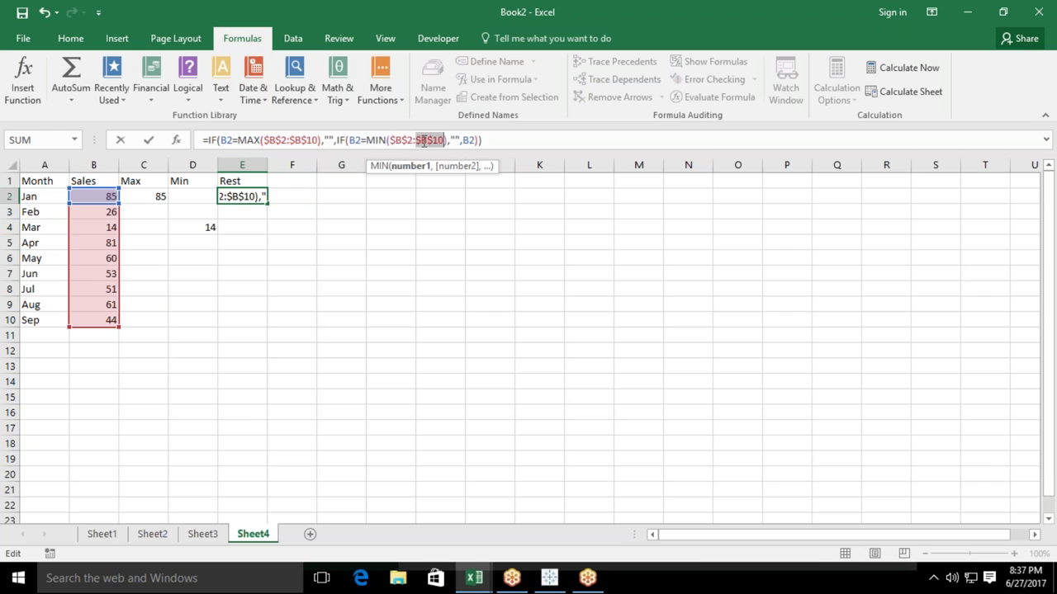
key("Return")
key("Up")
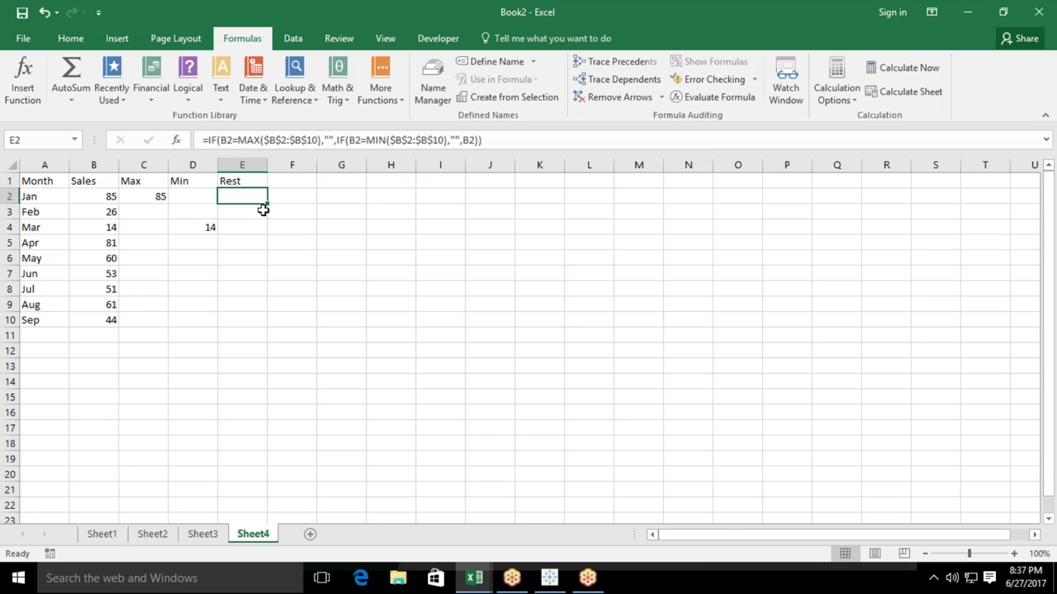
double_click(267, 204)
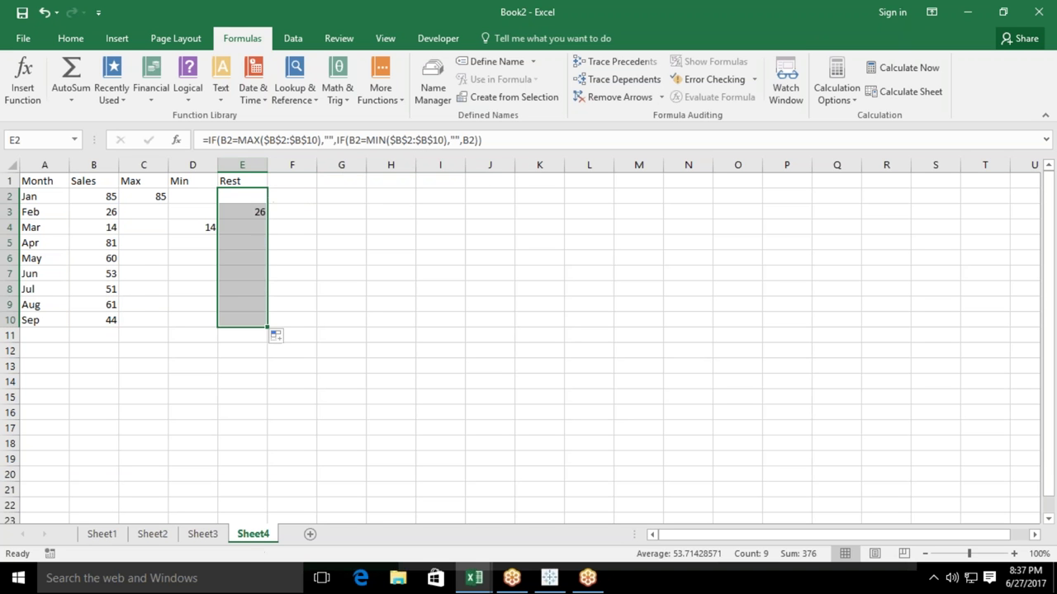
Review the E2 formula's two empty-text results and its B2 fallback.
double_click(259, 199)
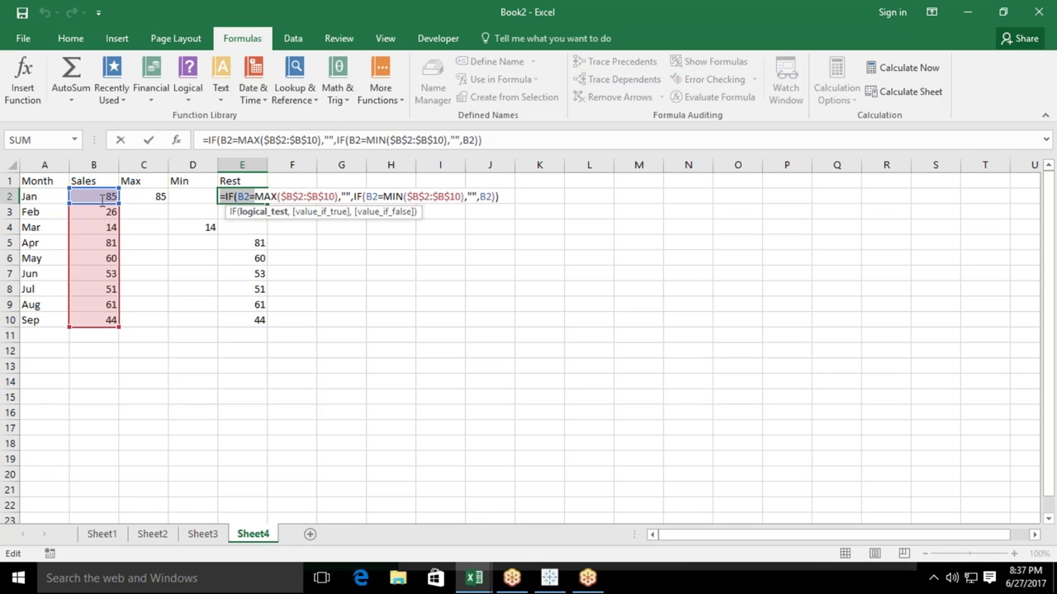
double_click(329, 139)
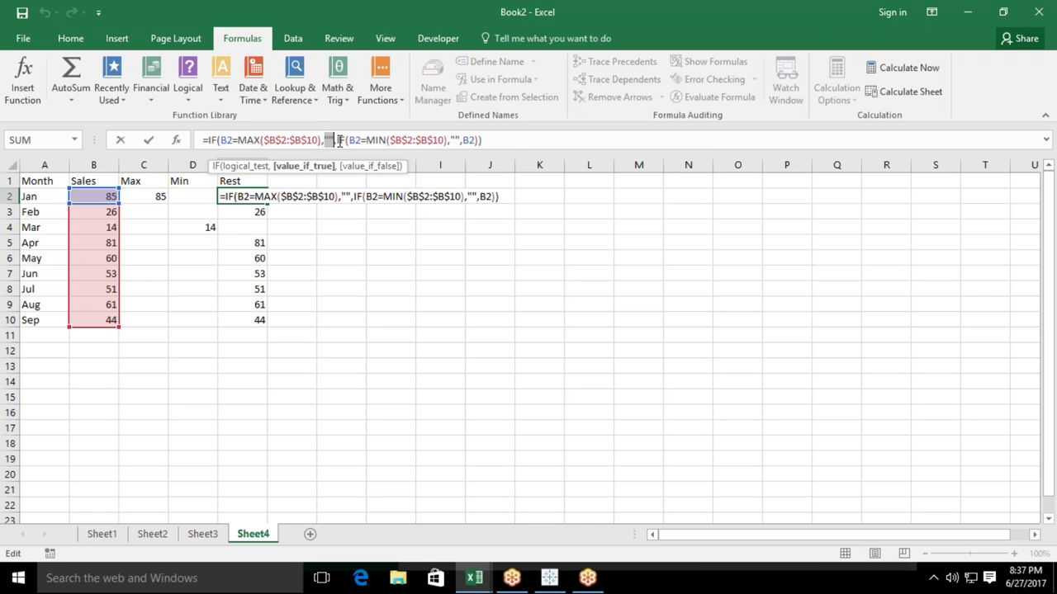
left_click(339, 141)
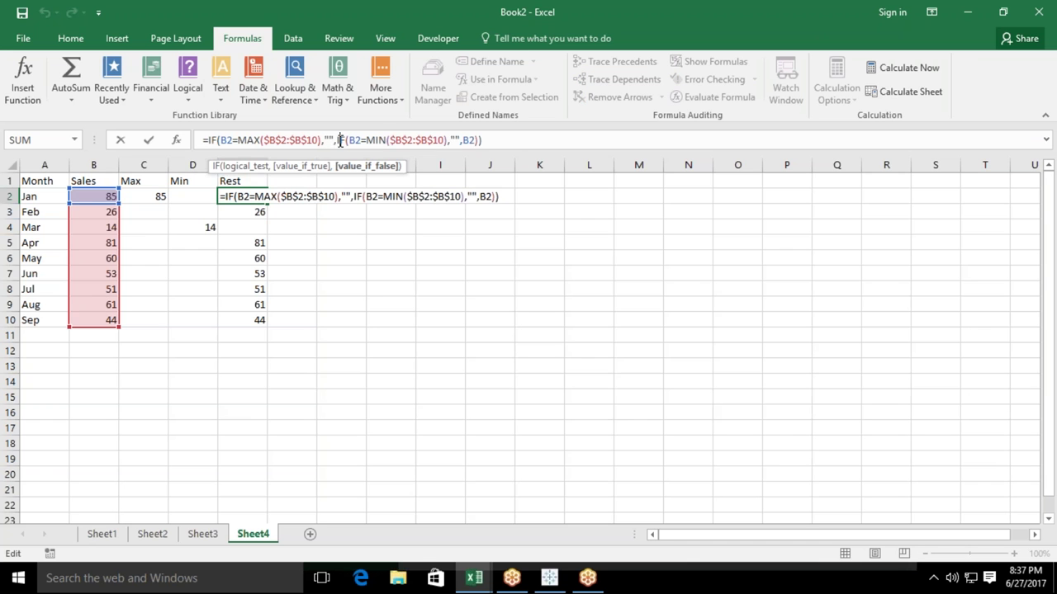
double_click(454, 140)
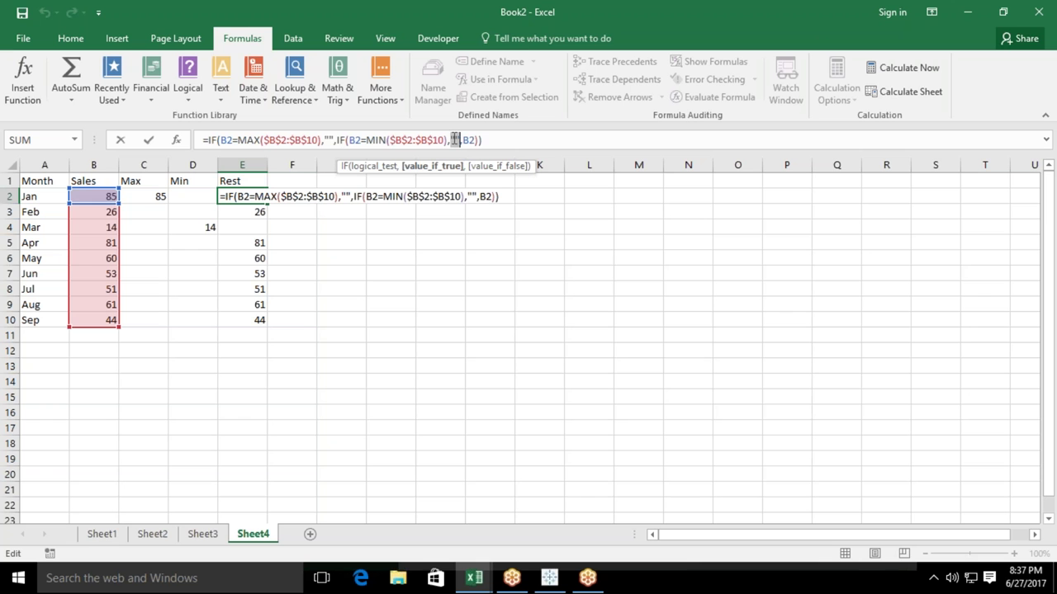
left_click(468, 140)
key("Return")
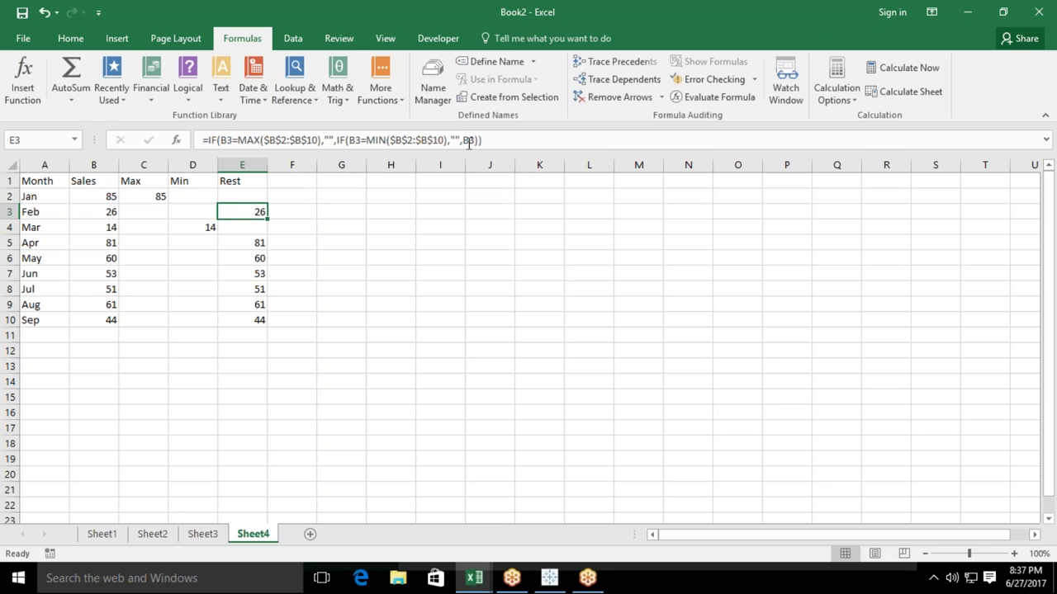
type("1")
key("Escape")
Insert a blank clustered column chart and position it beside the table.
left_click(411, 217)
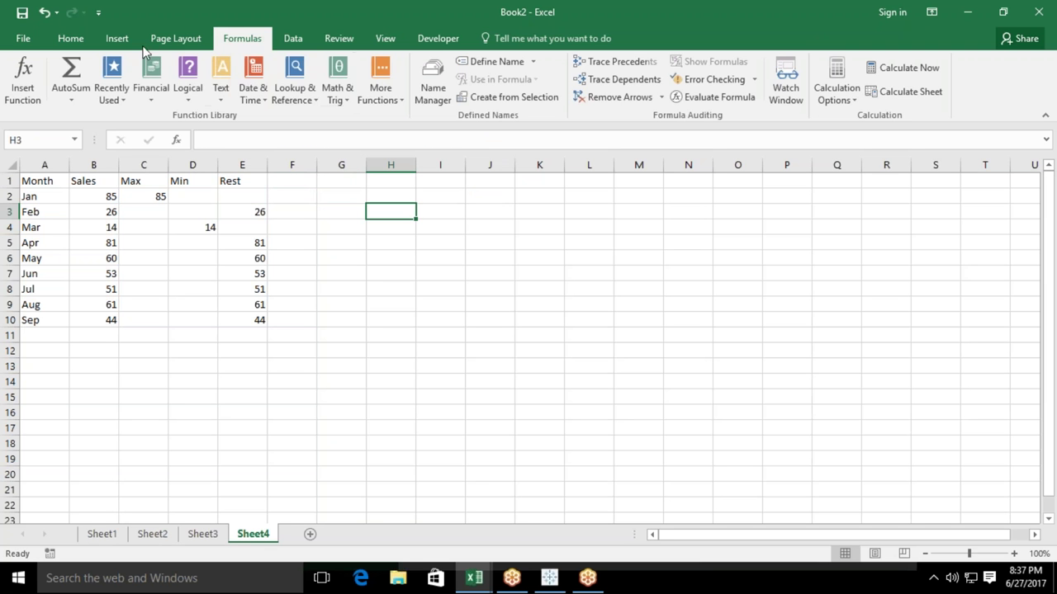
left_click(116, 38)
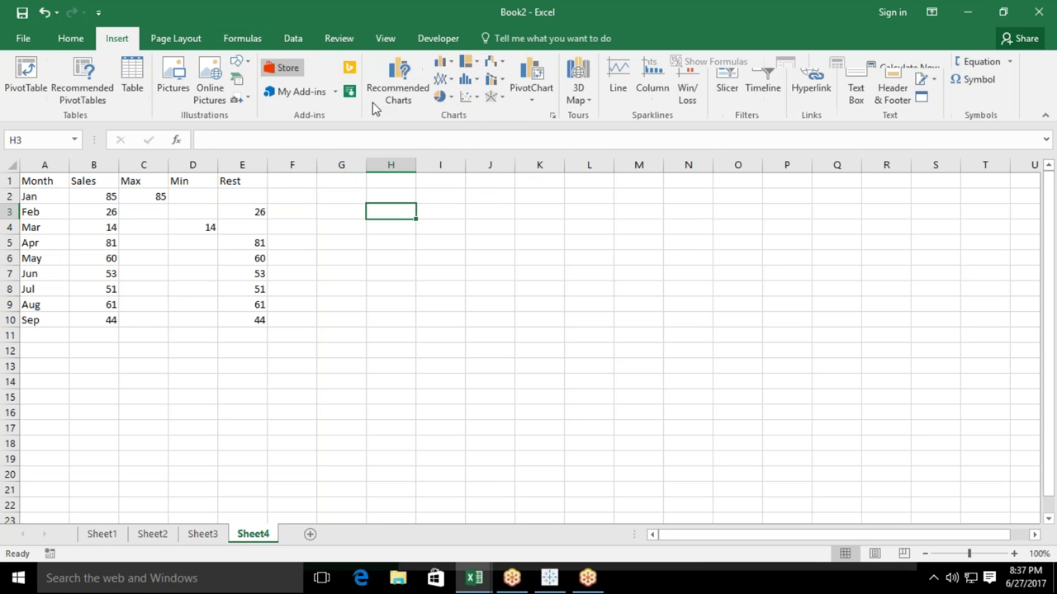
left_click(443, 63)
left_click(454, 110)
left_click_drag(451, 285, 462, 222)
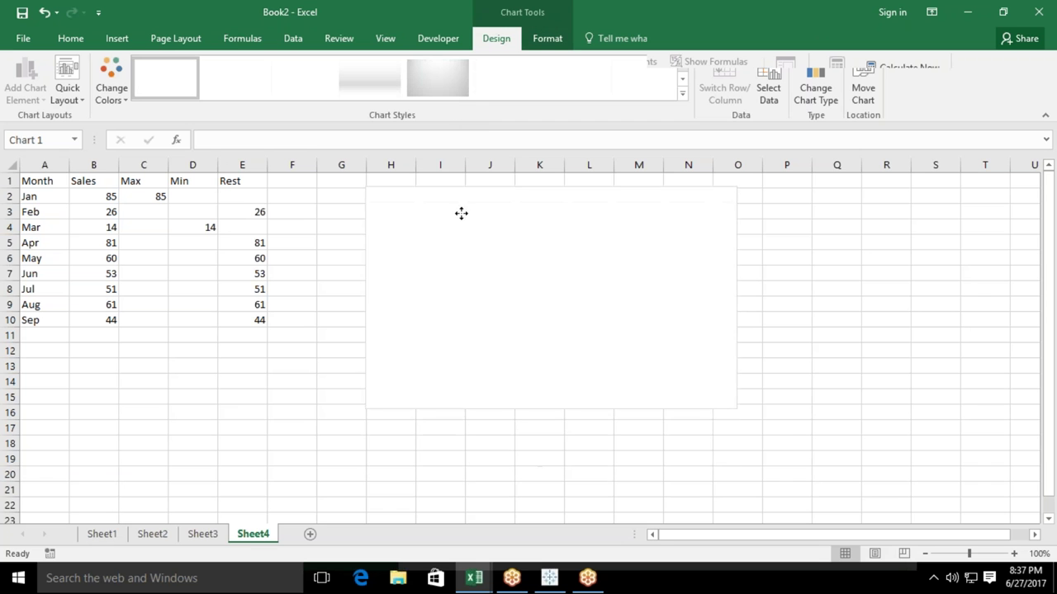
left_click(500, 257)
Add a series named MAX plotting C2:C10, then start a second series named MIN.
right_click(424, 226)
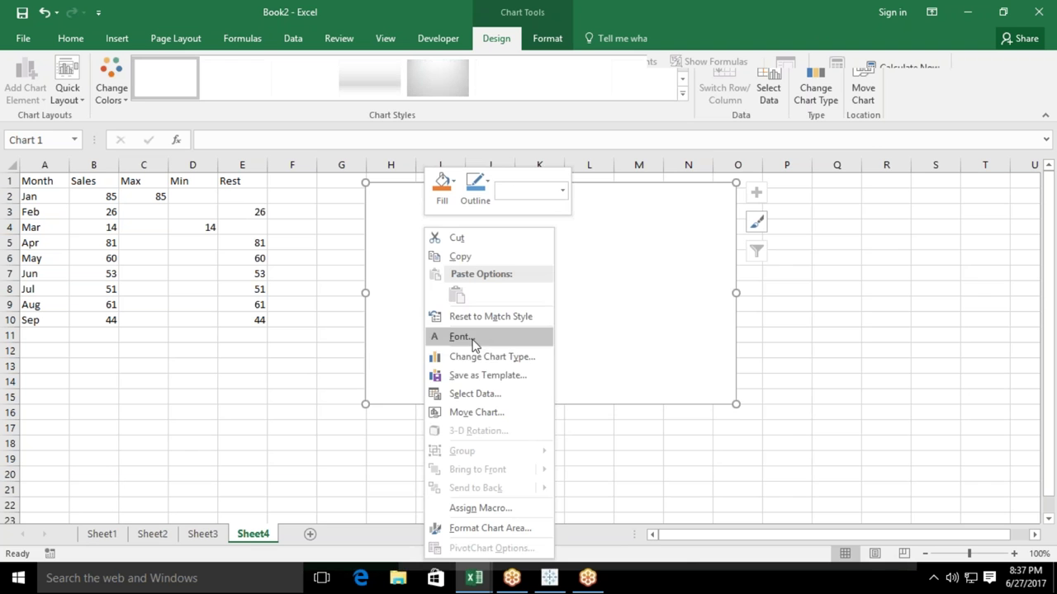
left_click(471, 394)
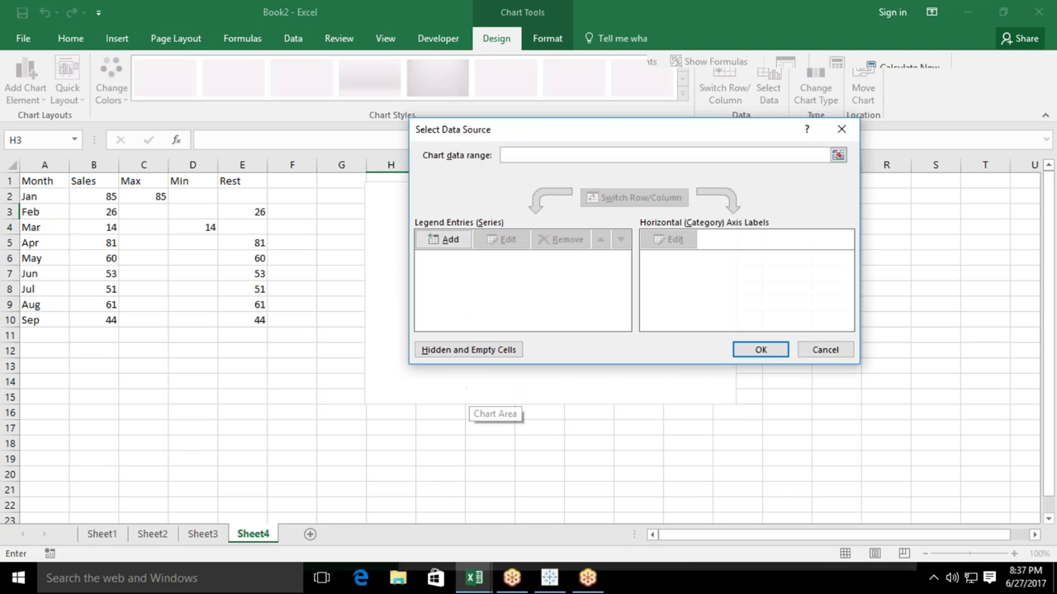
left_click(450, 239)
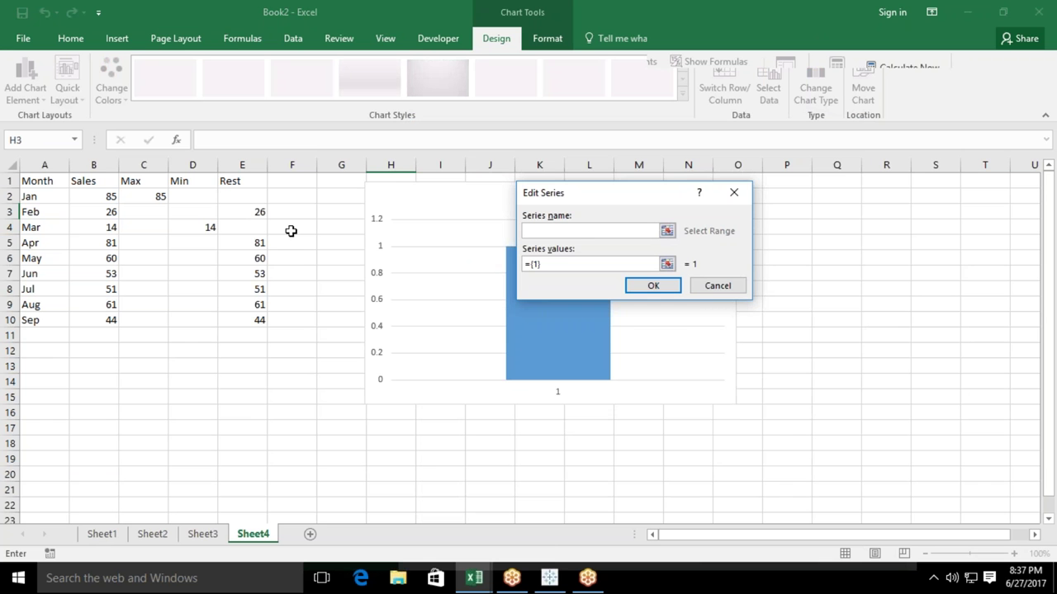
type("MX")
type("A")
key("BackSpace")
type("AX")
left_click(653, 264)
key("BackSpace")
key("BackSpace")
key("BackSpace")
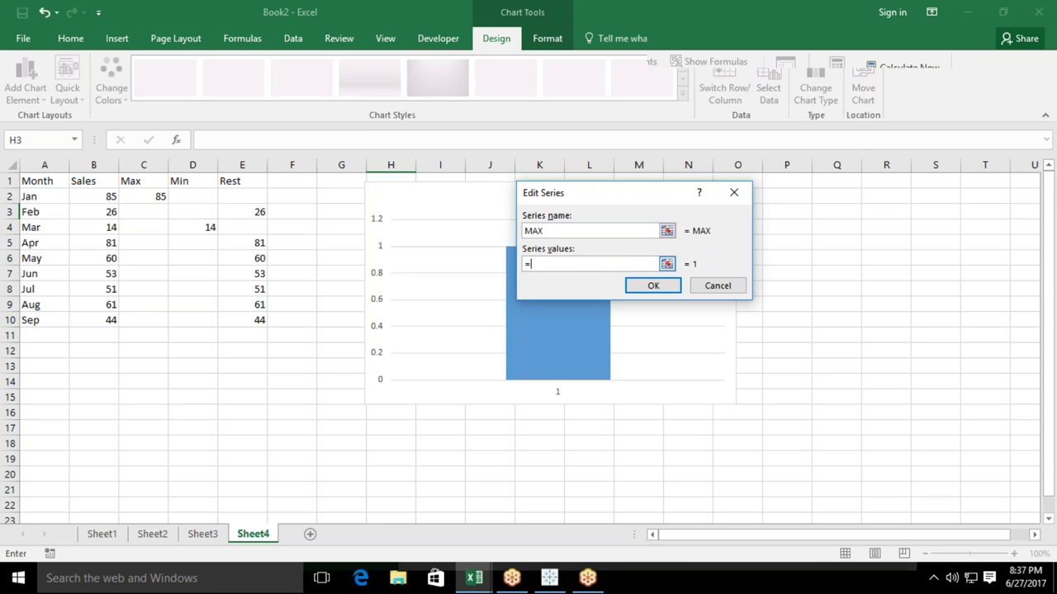
left_click(156, 195)
left_click_drag(156, 195, 148, 319)
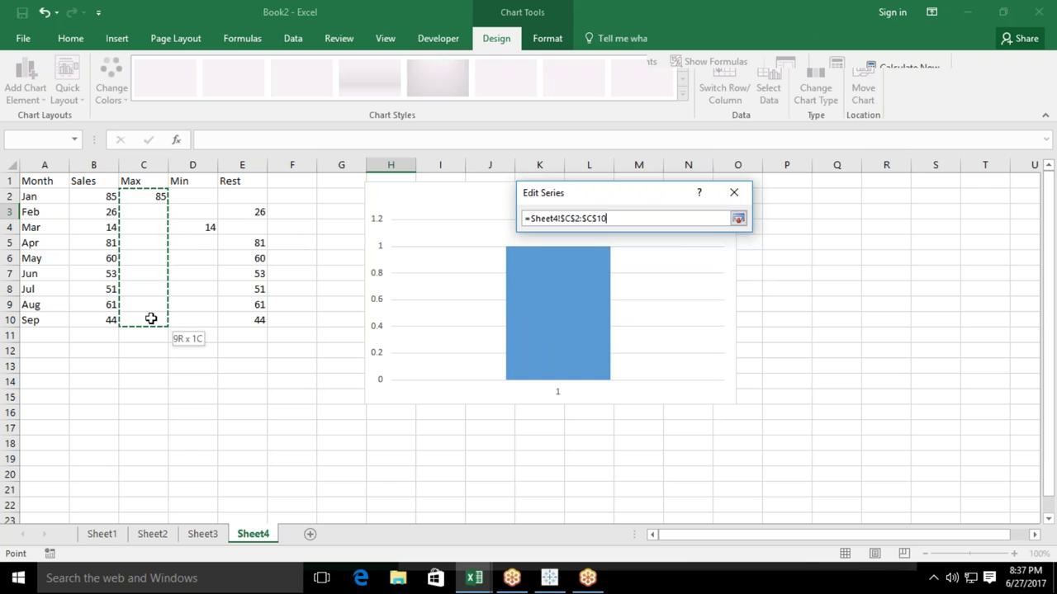
left_click(652, 286)
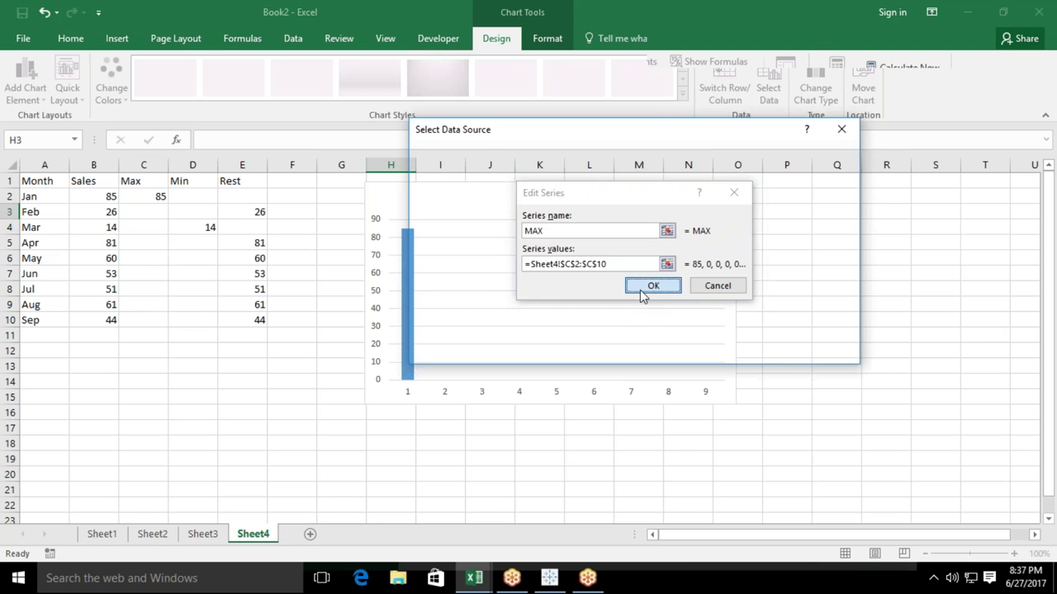
left_click(443, 240)
type("MIN")
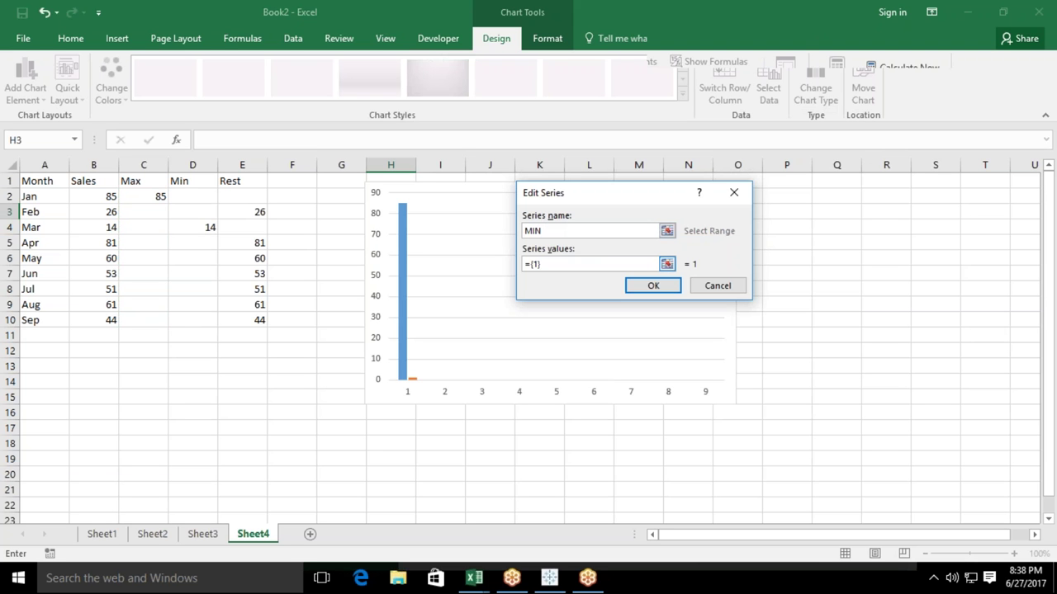
Set the MIN series values to the Min column D2:D10.
left_click(540, 263)
key("BackSpace")
key("BackSpace")
key("BackSpace")
left_click_drag(193, 190, 193, 323)
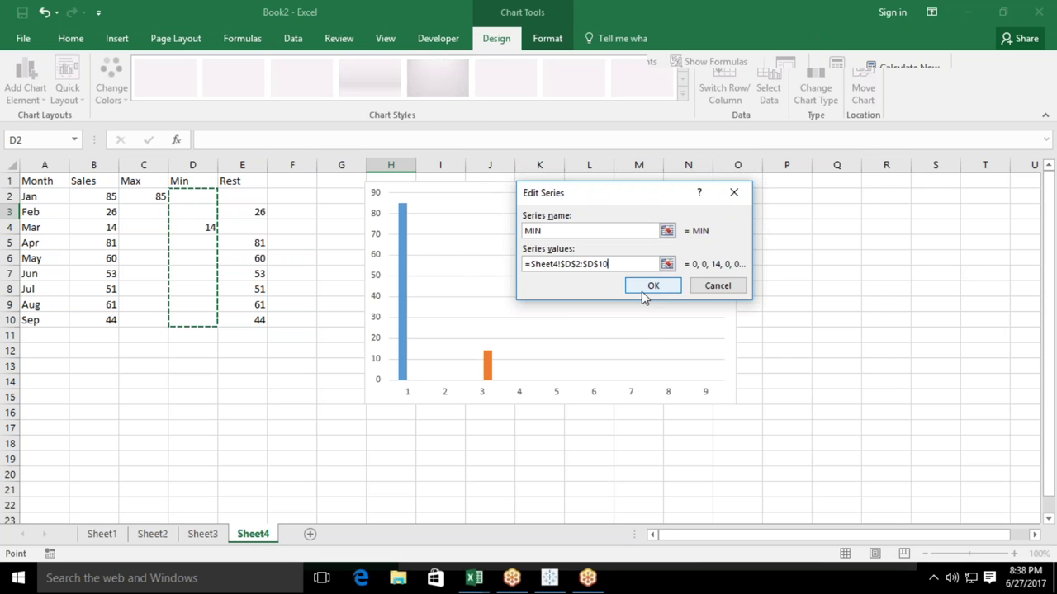
left_click(648, 288)
Add an Other series plotting E2:E10 and apply the chart data changes.
left_click(462, 241)
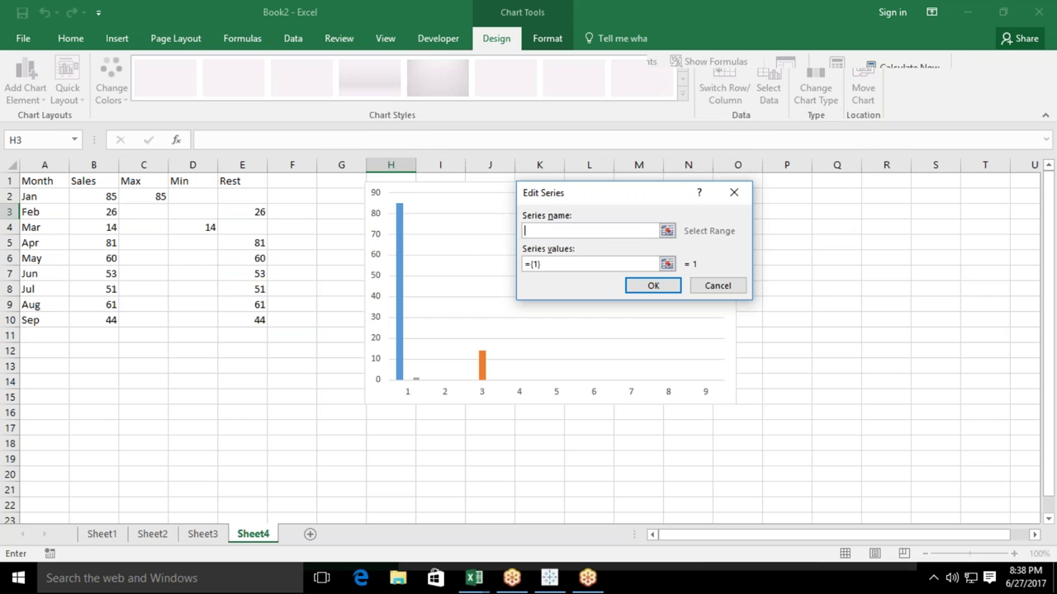
type("Other")
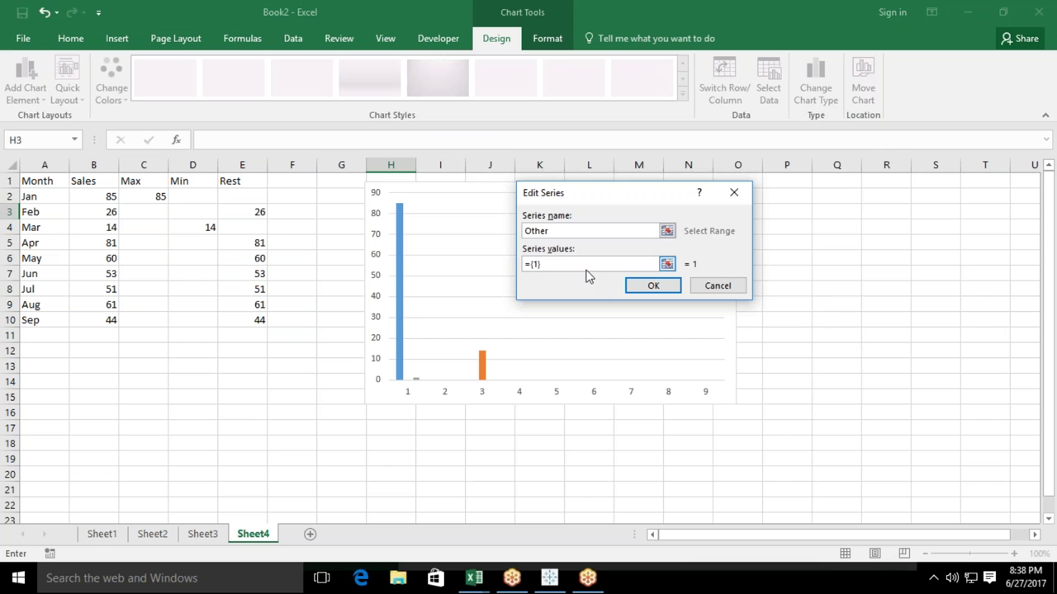
left_click(587, 268)
left_click_drag(222, 195, 244, 325)
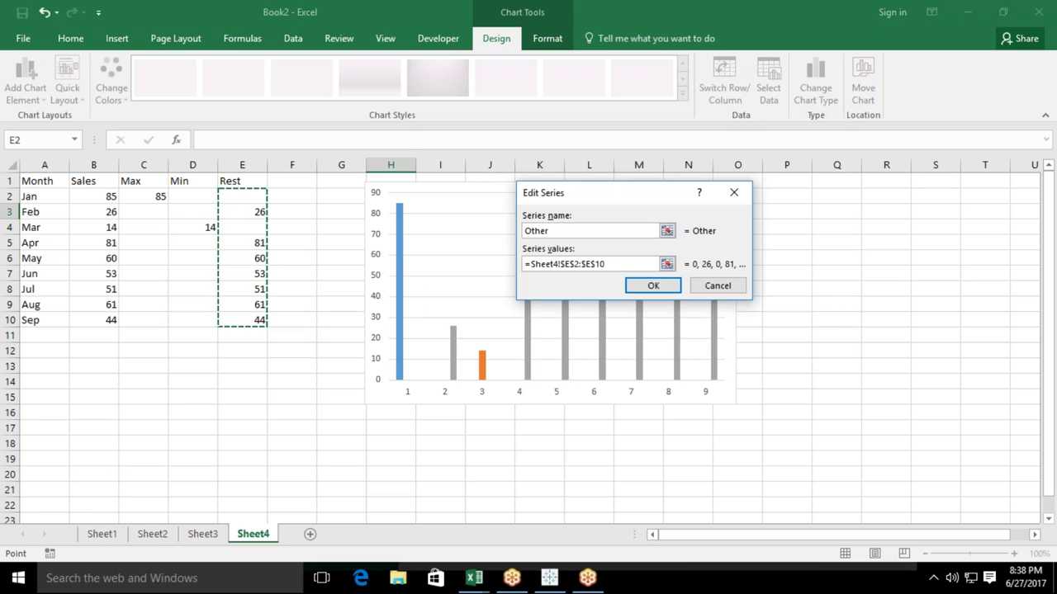
left_click(652, 287)
left_click(761, 349)
left_click(452, 472)
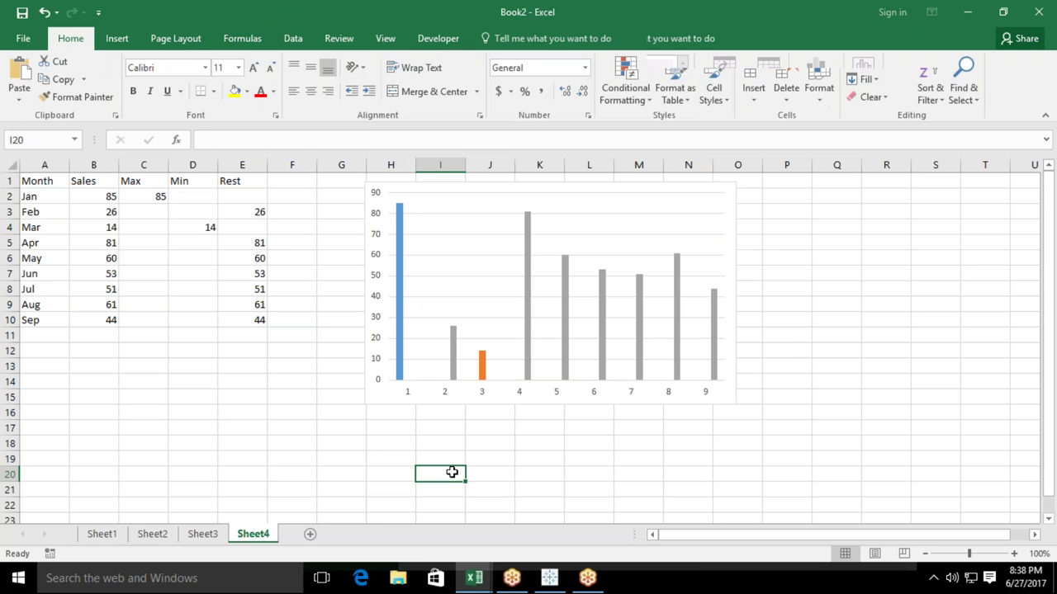
left_click(608, 392)
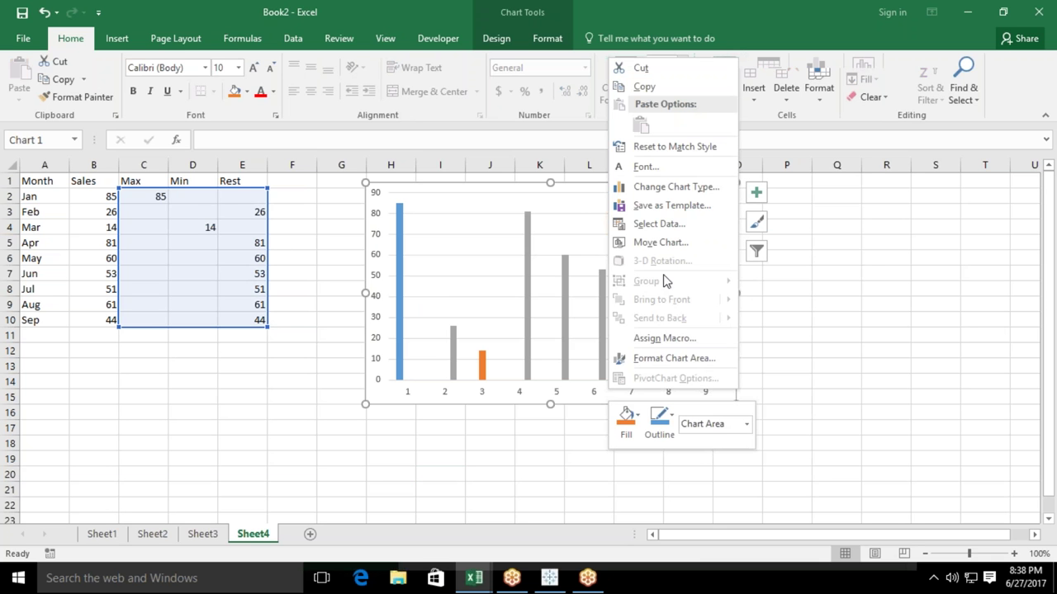
Use the month names in A2:A10 as the chart's horizontal axis labels, then add a new worksheet.
left_click(669, 224)
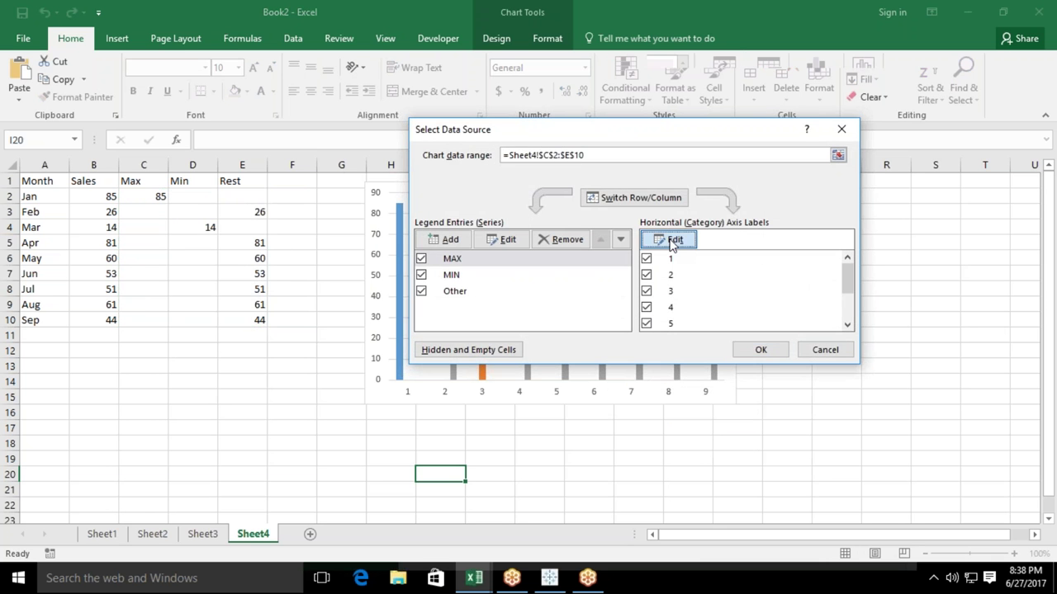
left_click(669, 240)
left_click_drag(51, 198, 37, 316)
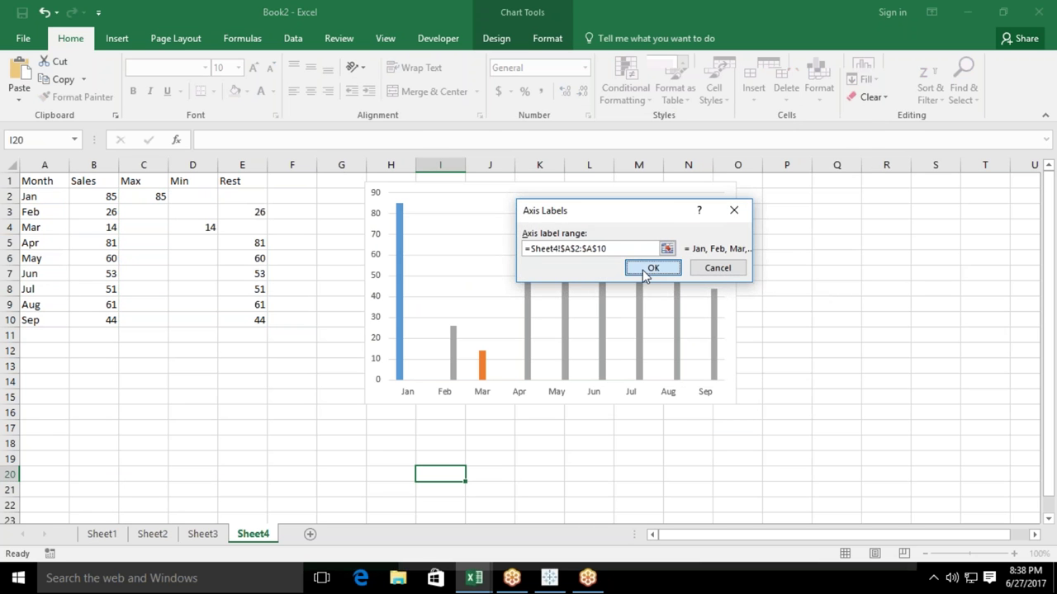
left_click(652, 268)
left_click(756, 350)
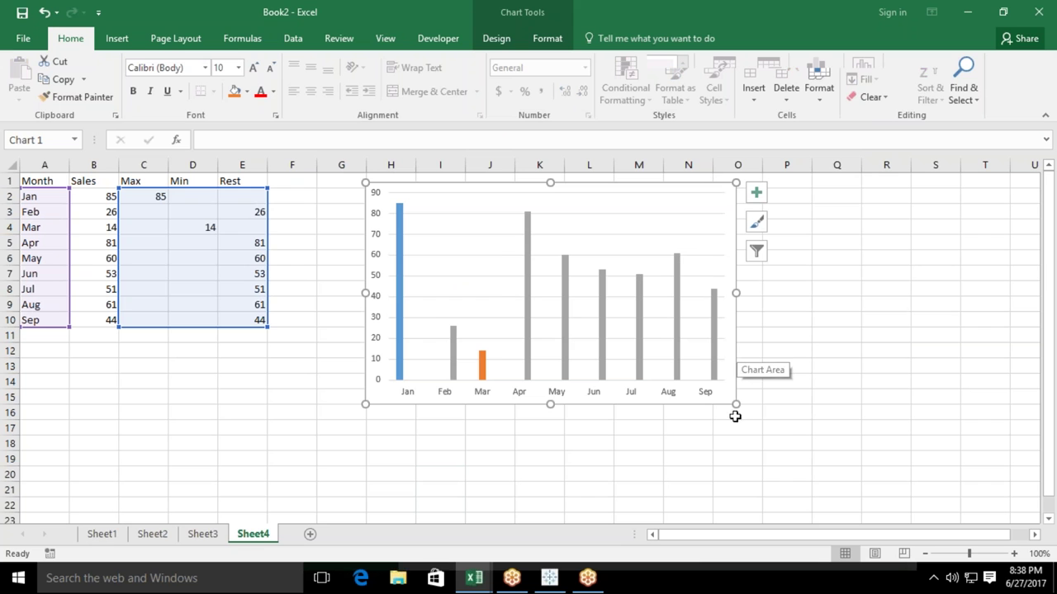
left_click(311, 534)
Add a second new sheet, rename the two new sheets D1 and D2, and switch to D1.
left_click(360, 534)
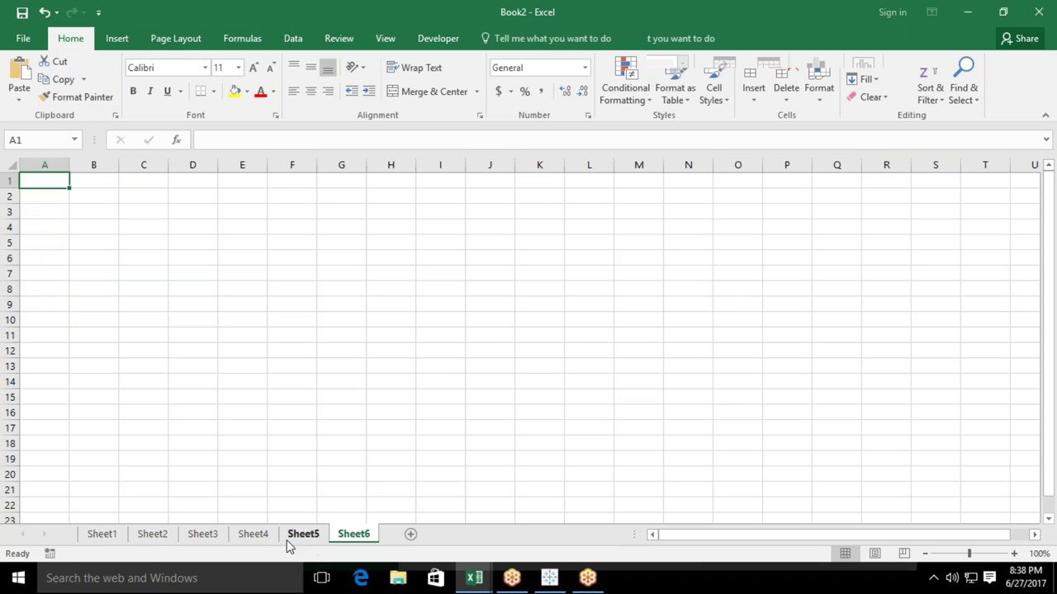
left_click(291, 541)
type("D1")
left_click(349, 536)
double_click(349, 536)
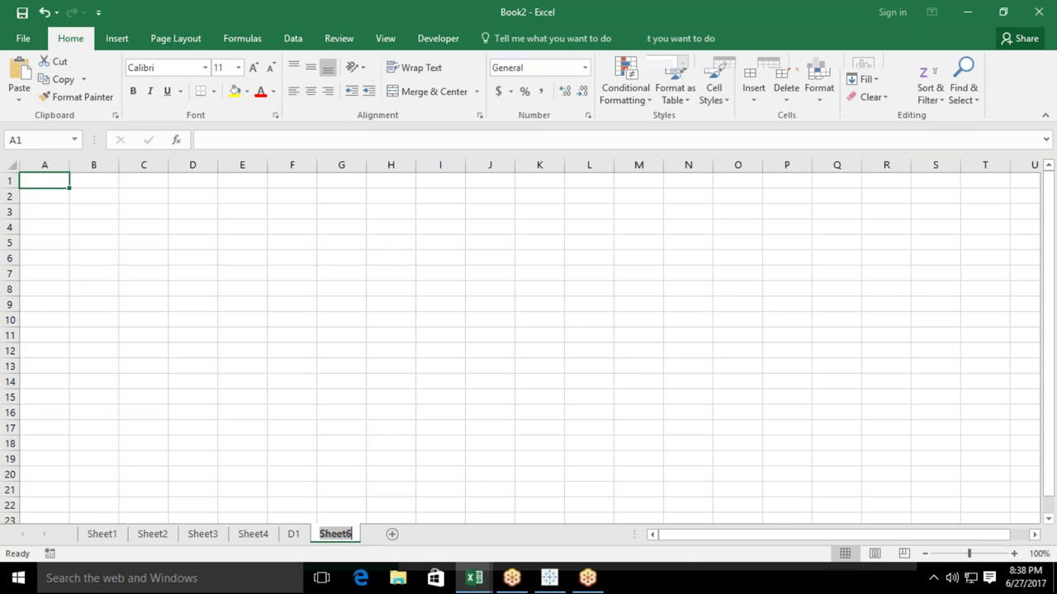
type("D1")
key("Return")
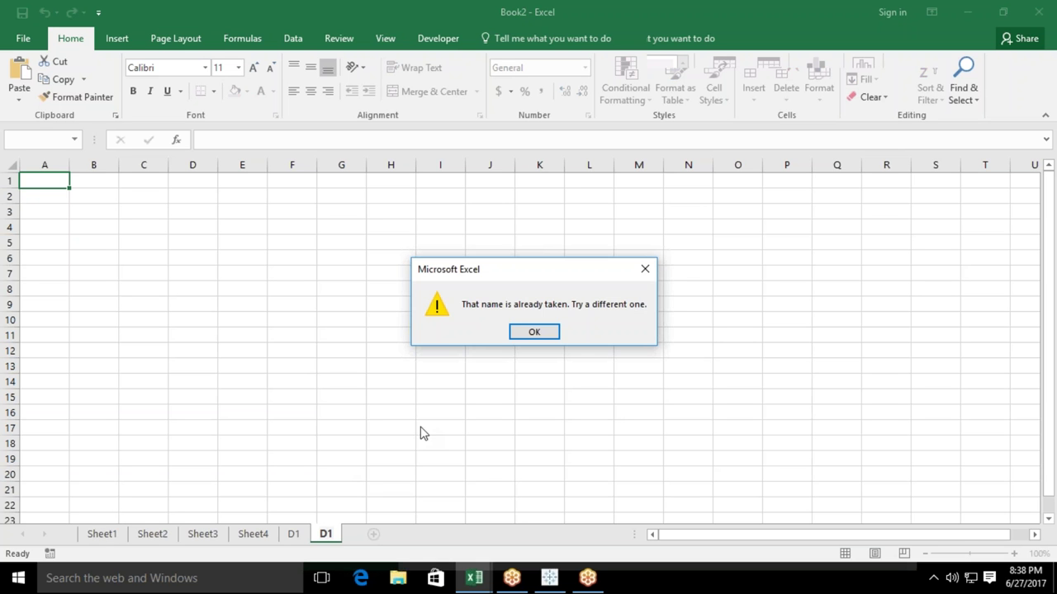
key("Return")
type("D2")
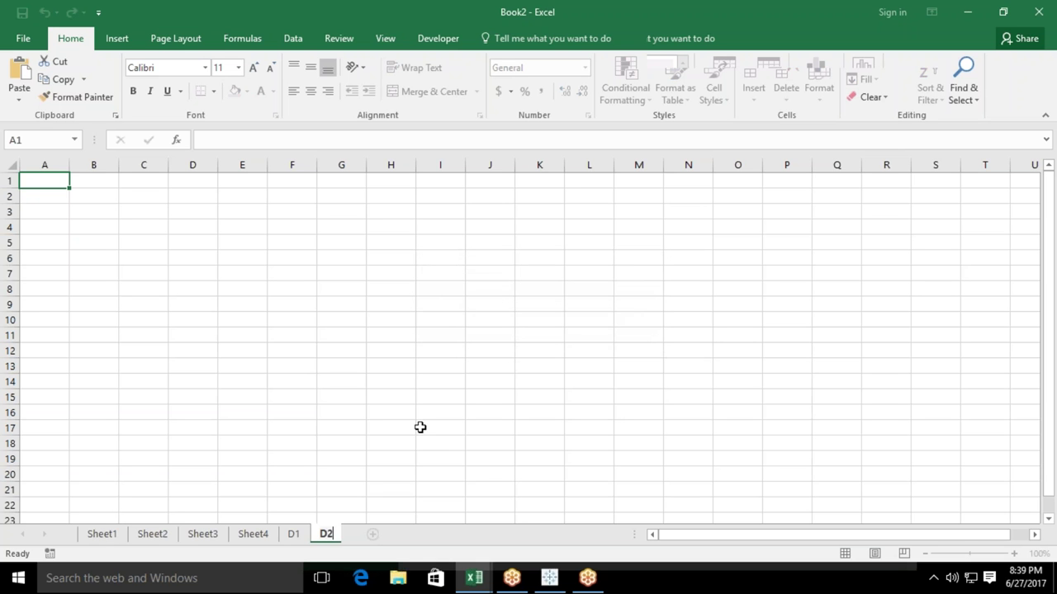
left_click(253, 285)
left_click(293, 534)
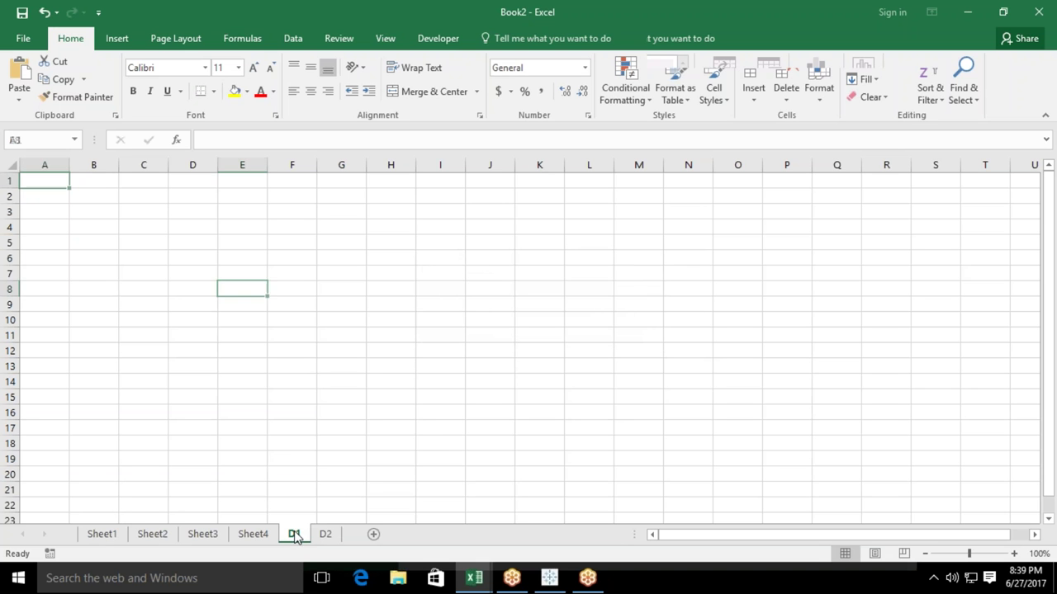
Enter the headers Month in A1 and D1 in B1, correcting the typos.
type("Month")
key("BackSpace")
key("BackSpace")
key("BackSpace")
type("mth")
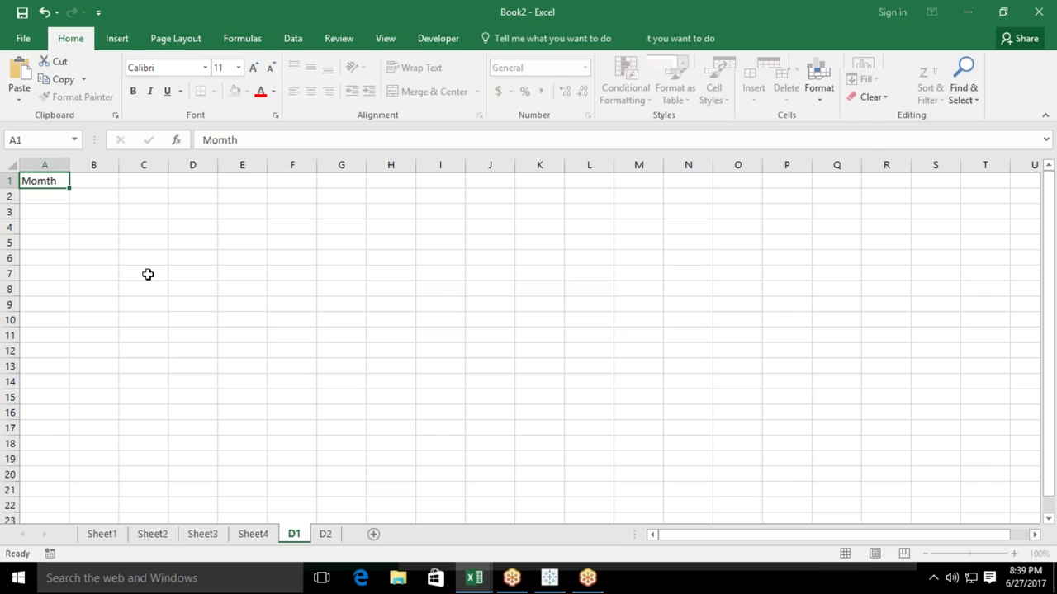
key("Tab")
key("Left")
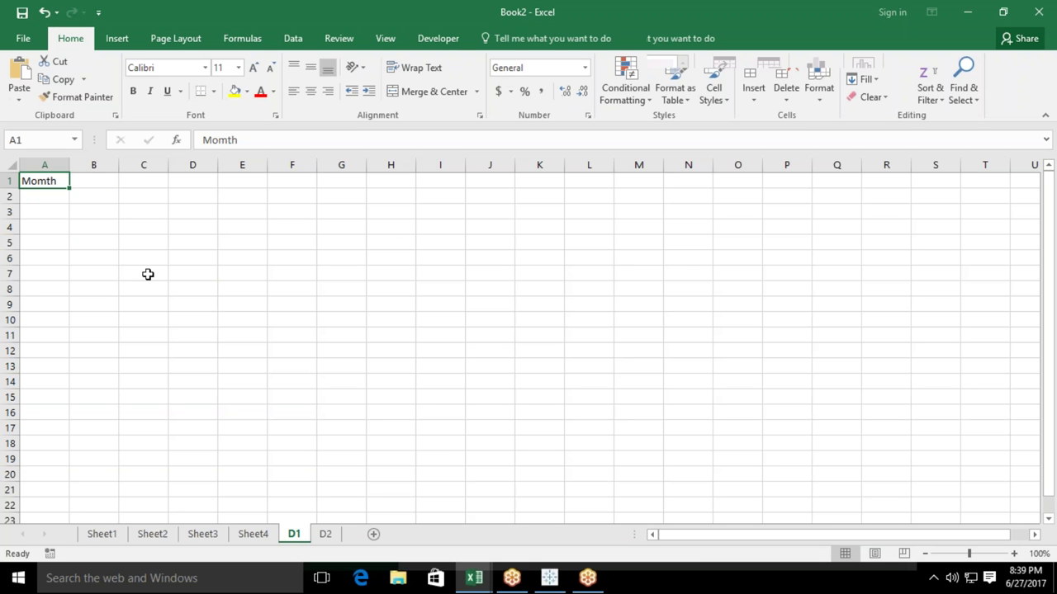
type("Month")
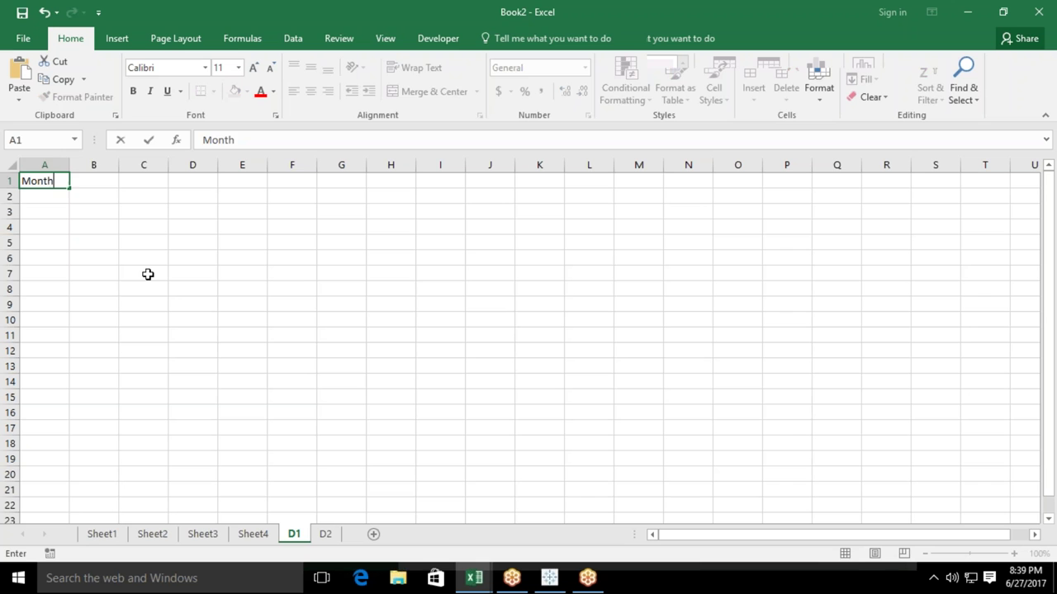
key("Tab")
type("SAles")
key("Return")
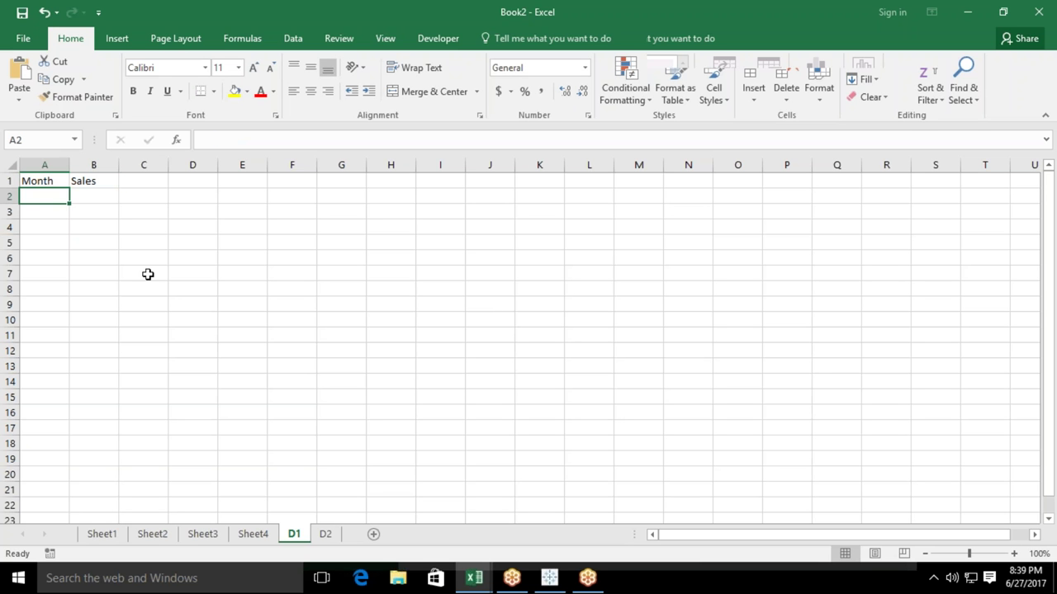
key("Up")
key("Right")
type("D1")
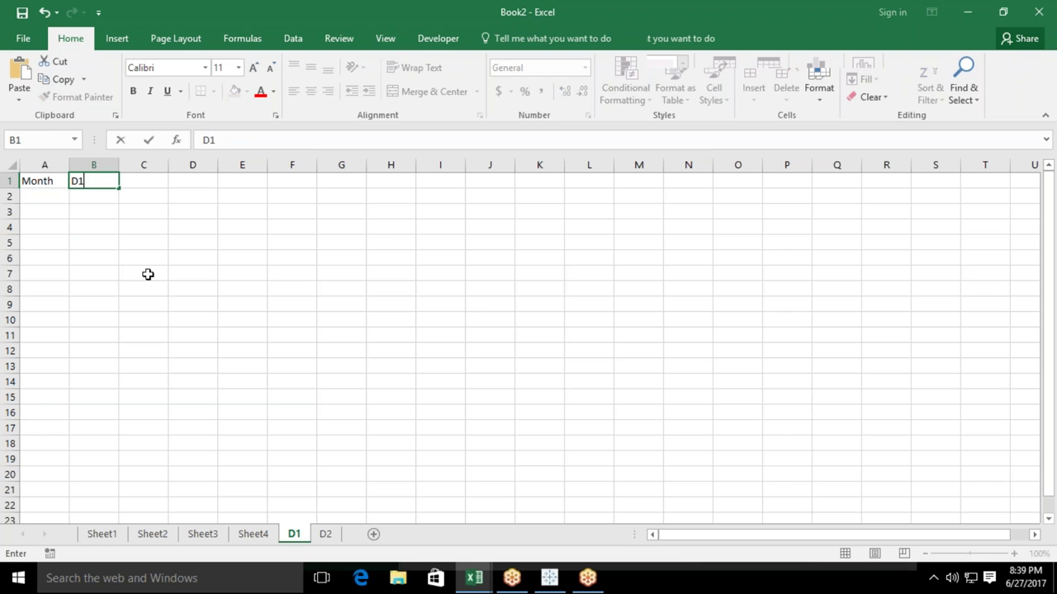
key("Return")
Enter Jan in A2 and fill the months down to Sep in A10.
key("Down")
key("Up")
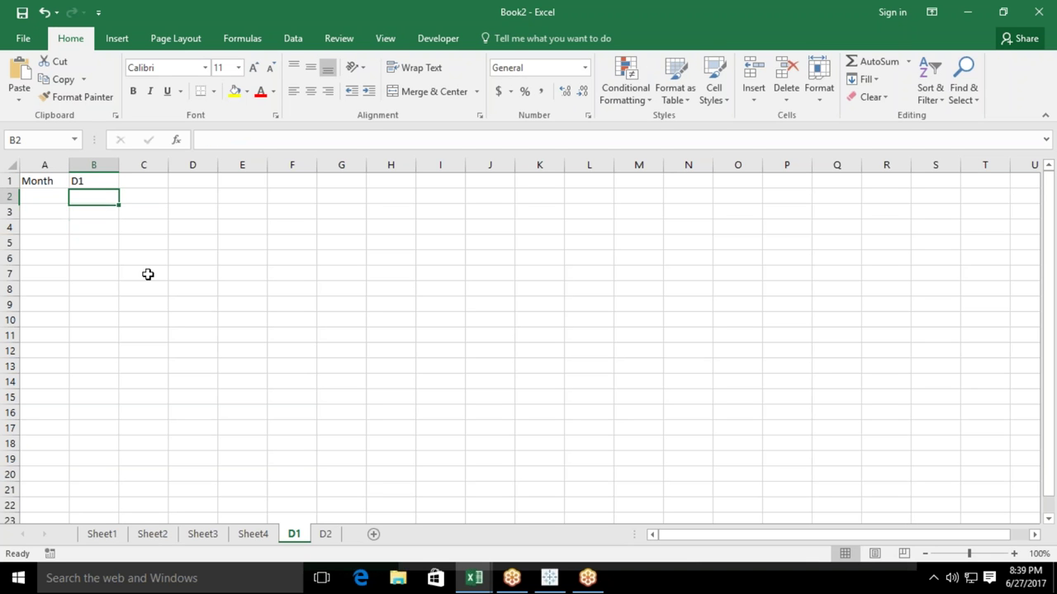
key("Left")
type("Jam")
key("Return")
key("Up")
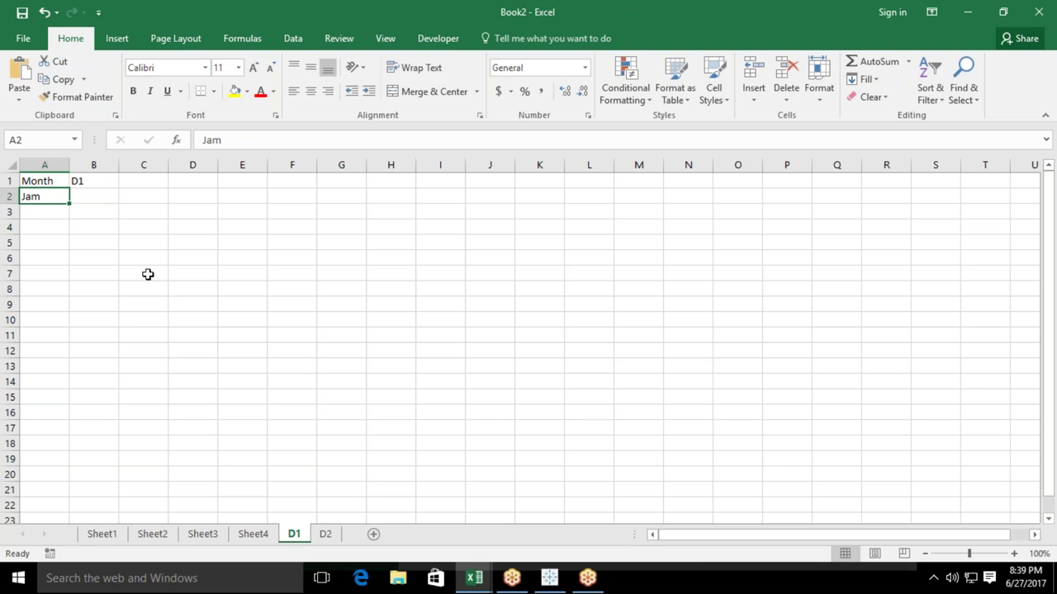
key("F2")
key("BackSpace")
type("n")
key("Return")
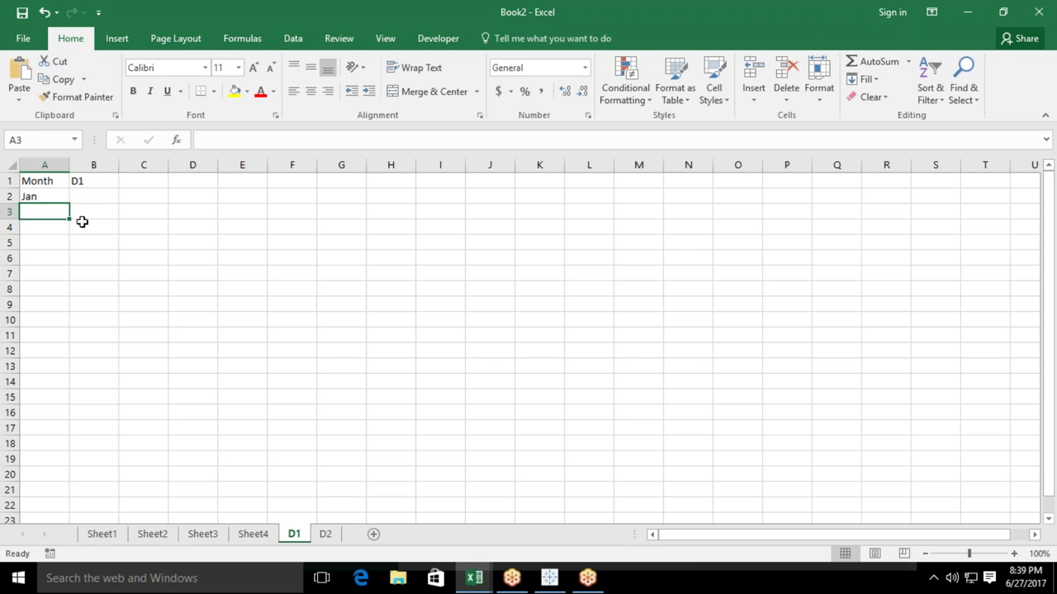
key("Up")
key("Up")
left_click(60, 199)
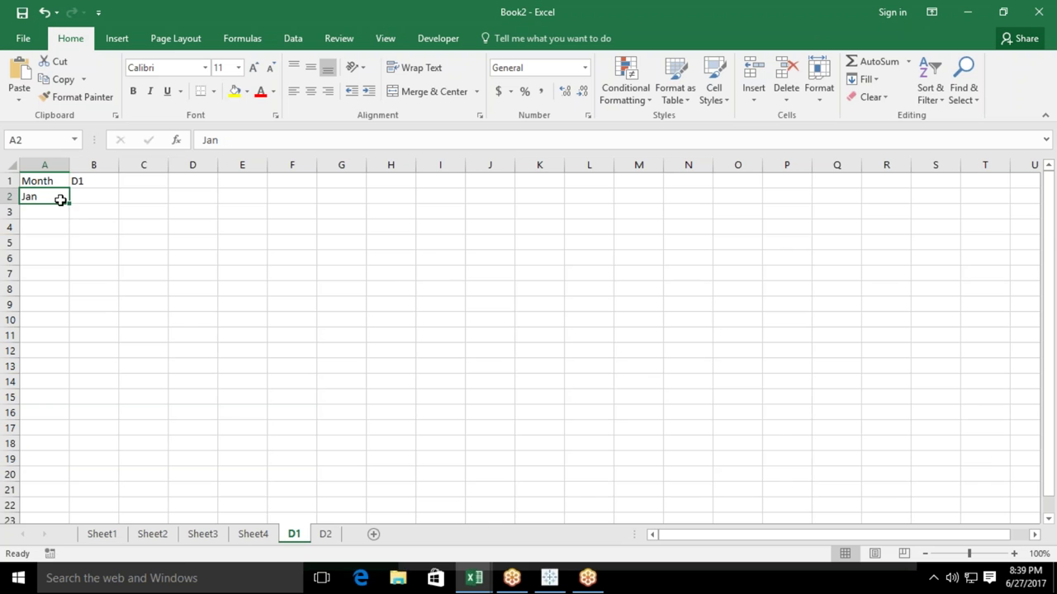
left_click_drag(69, 204, 87, 335)
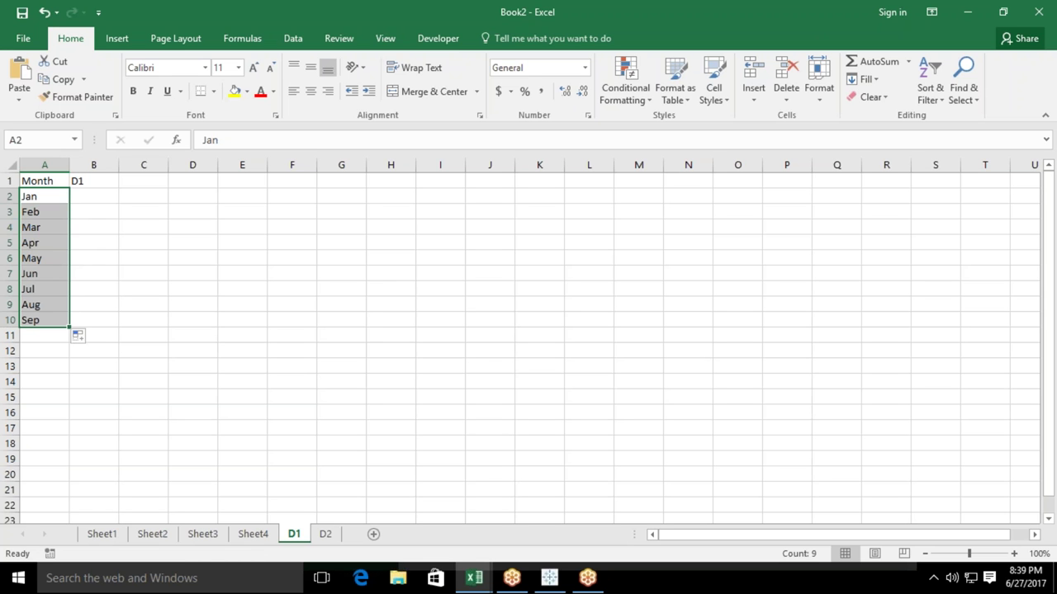
left_click(95, 199)
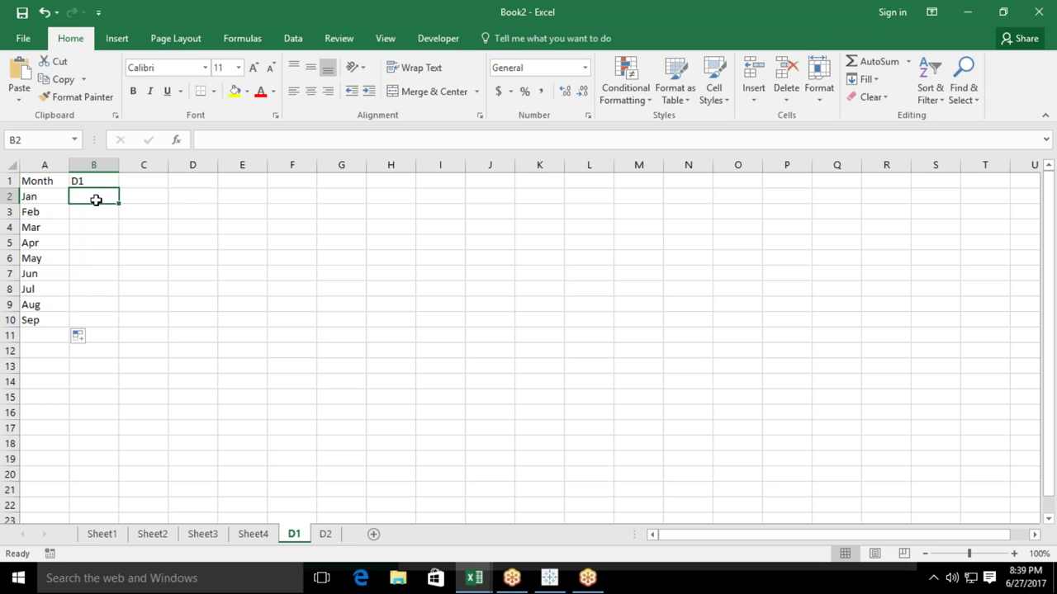
Enter =RANDBETWEEN(10,90) in B2 and fill it down through B10.
type("=ra")
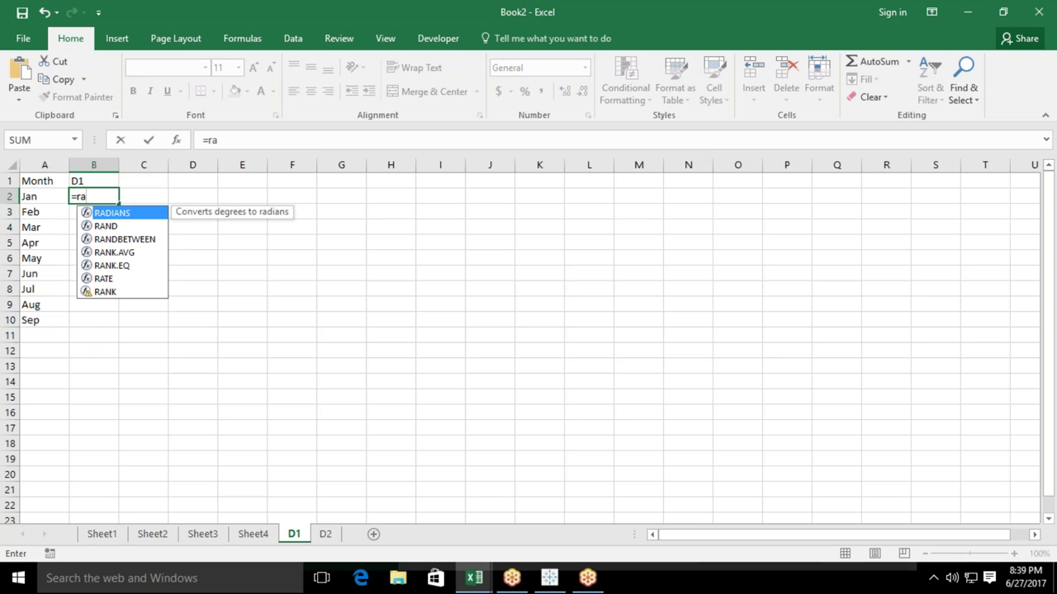
key("Down")
key("Down")
key("Tab")
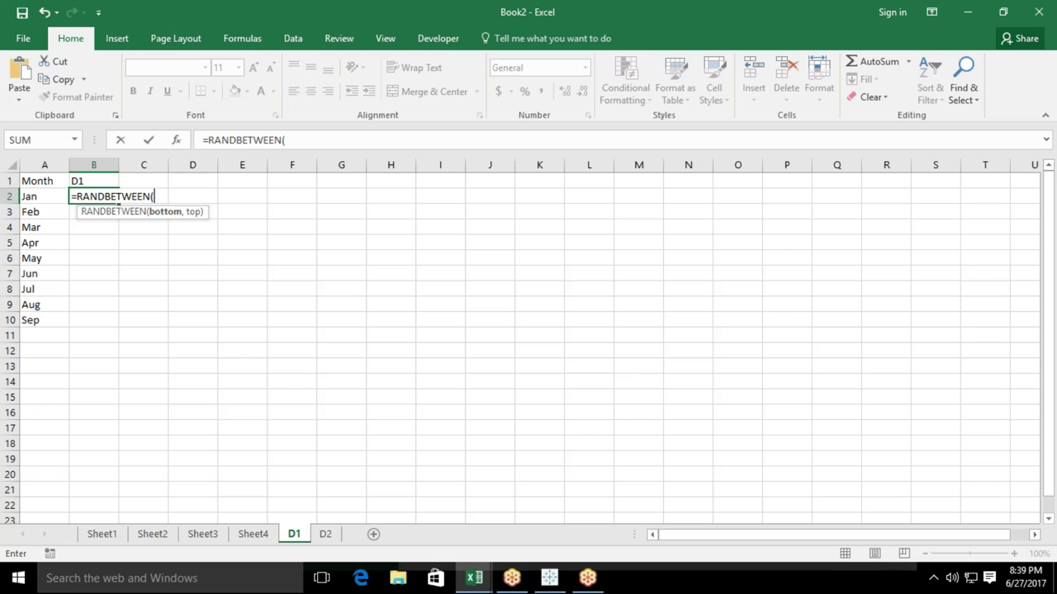
type("10,")
type("90")
key("Return")
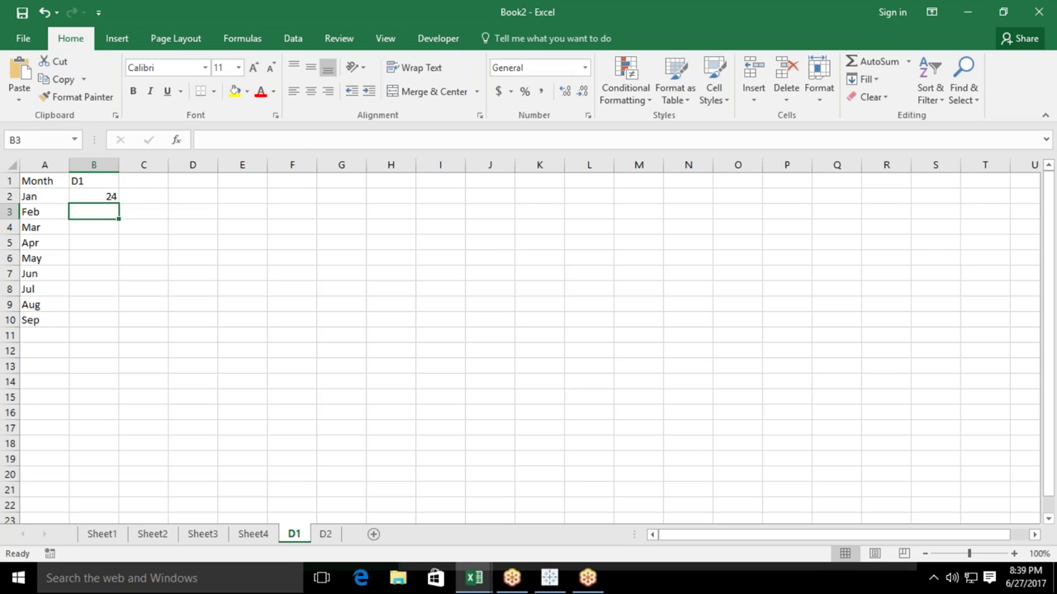
left_click(99, 198)
left_click_drag(118, 204, 119, 325)
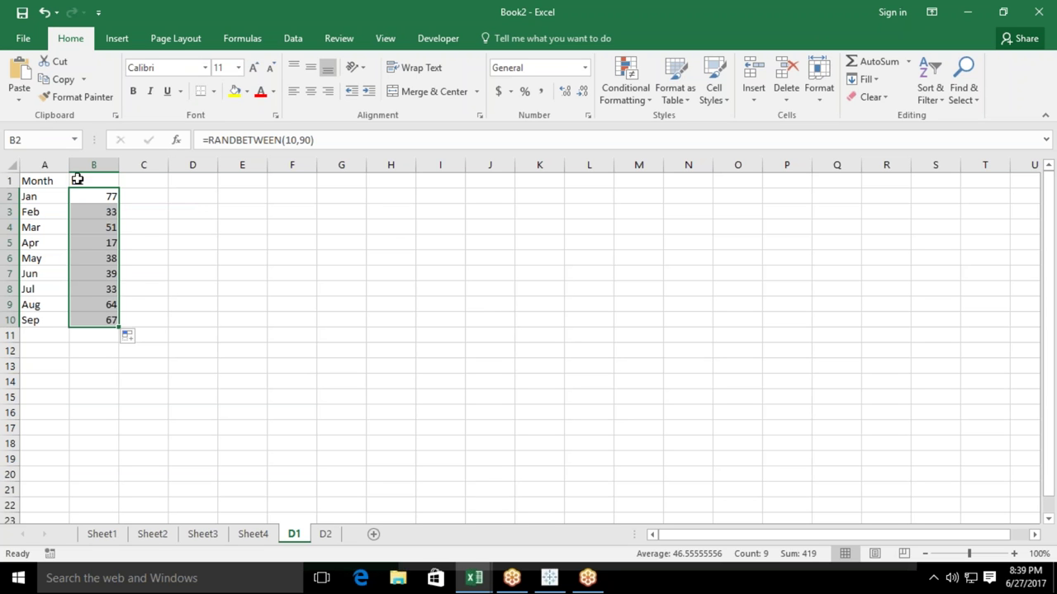
Start selecting the table from cell A1.
left_click_drag(52, 178, 78, 180)
key("shift+Down")
key("shift+Down")
key("shift+Down")
key("shift+Down")
key("shift+Down")
key("shift+Down")
key("shift+Down")
key("shift+Down")
key("shift+Down")
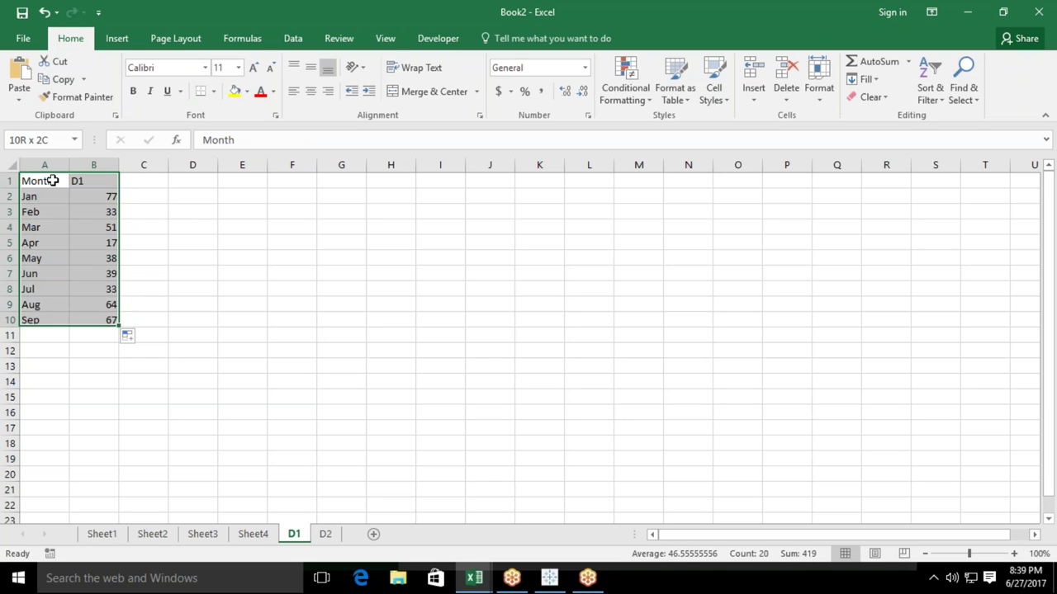
left_click(52, 180)
Copy the A1:B10 Month/D1 table and paste it into A1 of sheet D2.
key("shift+Right")
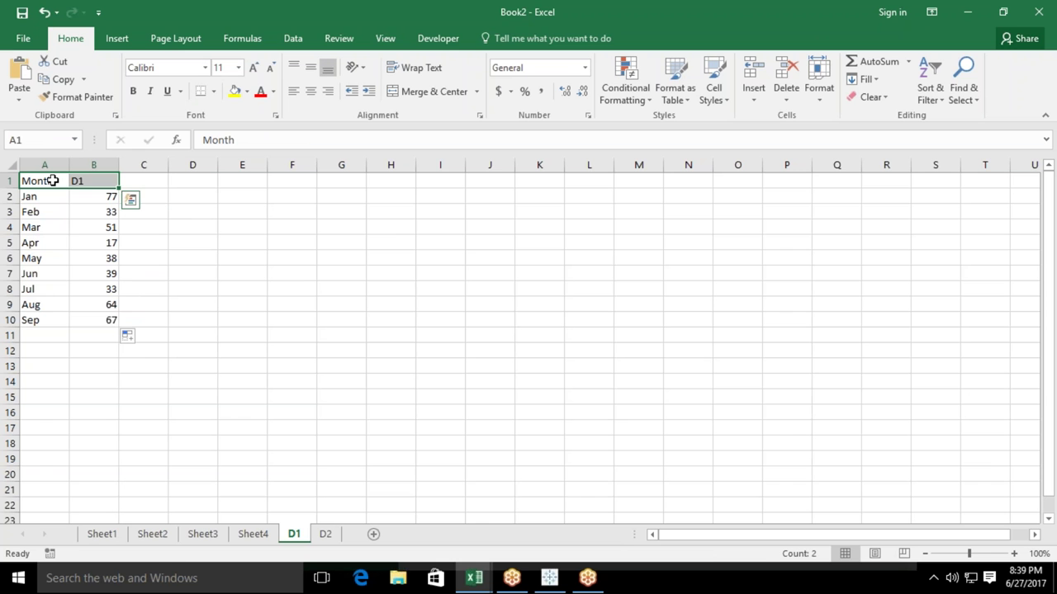
key("ctrl+shift+Down")
key("ctrl+c")
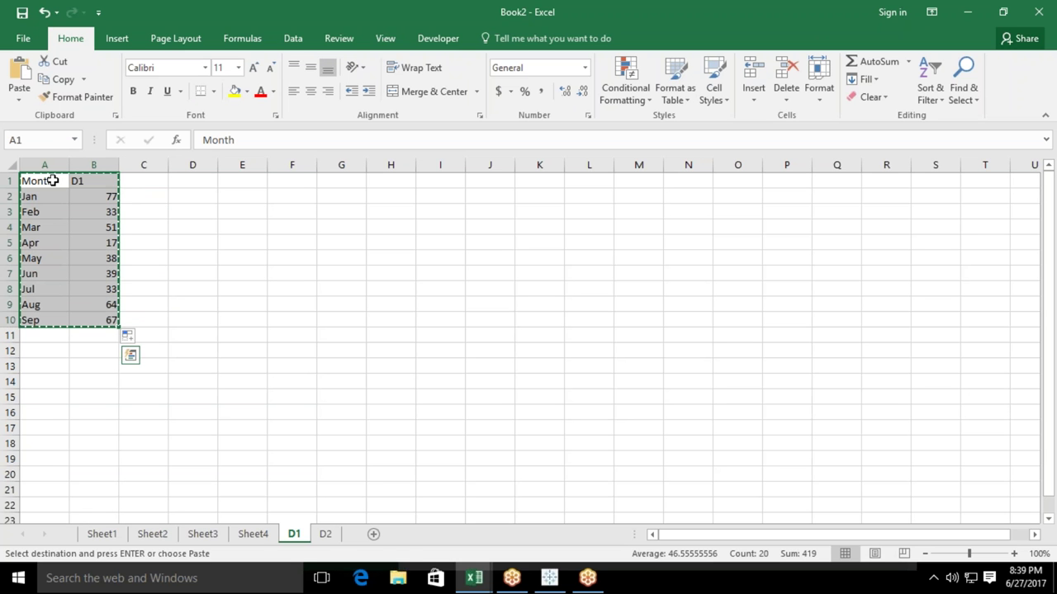
left_click(326, 534)
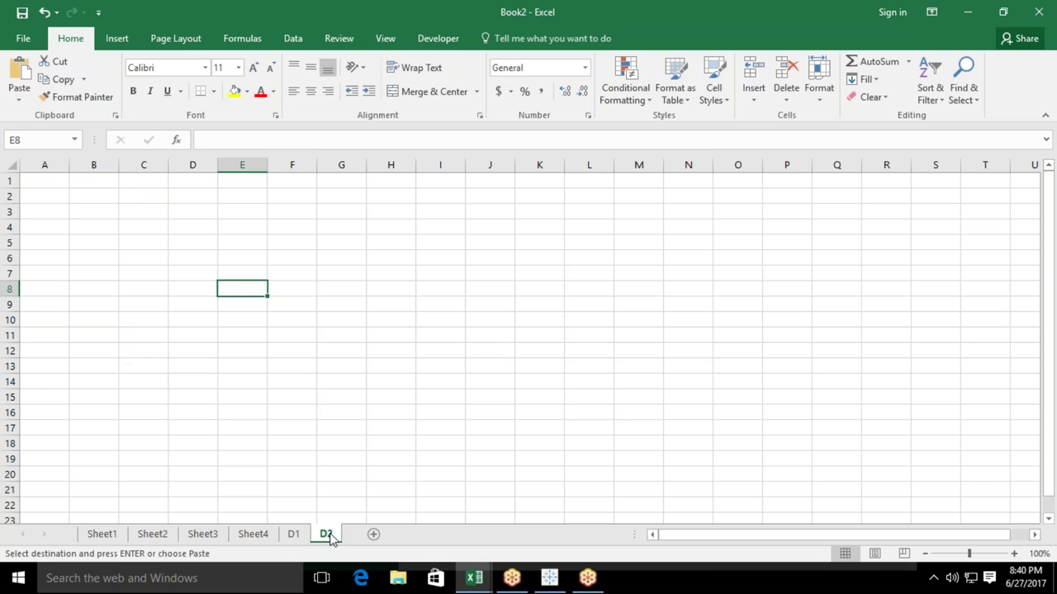
left_click(58, 181)
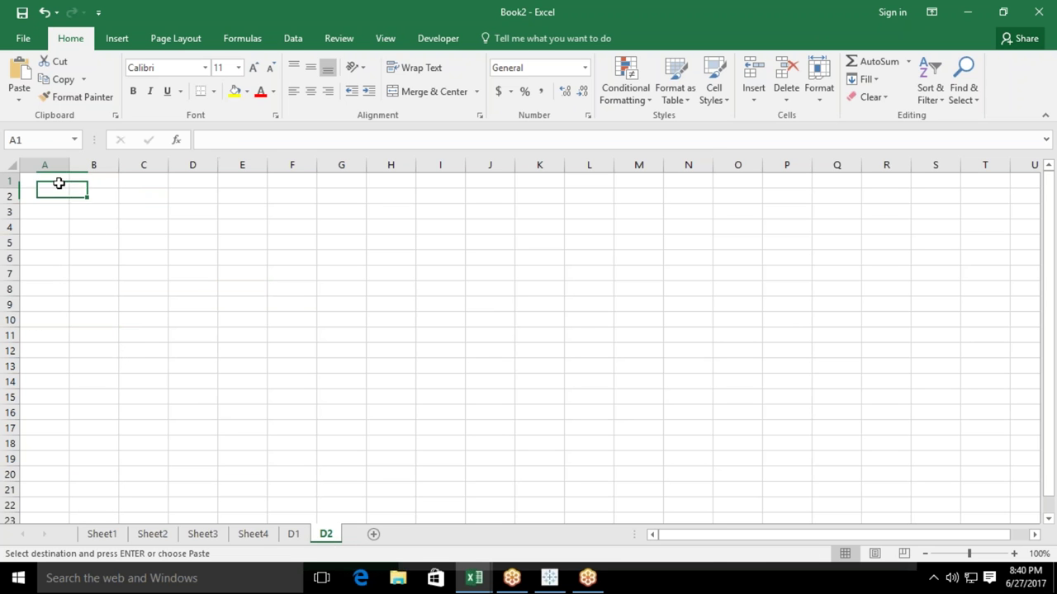
key("ctrl+v")
key("ctrl")
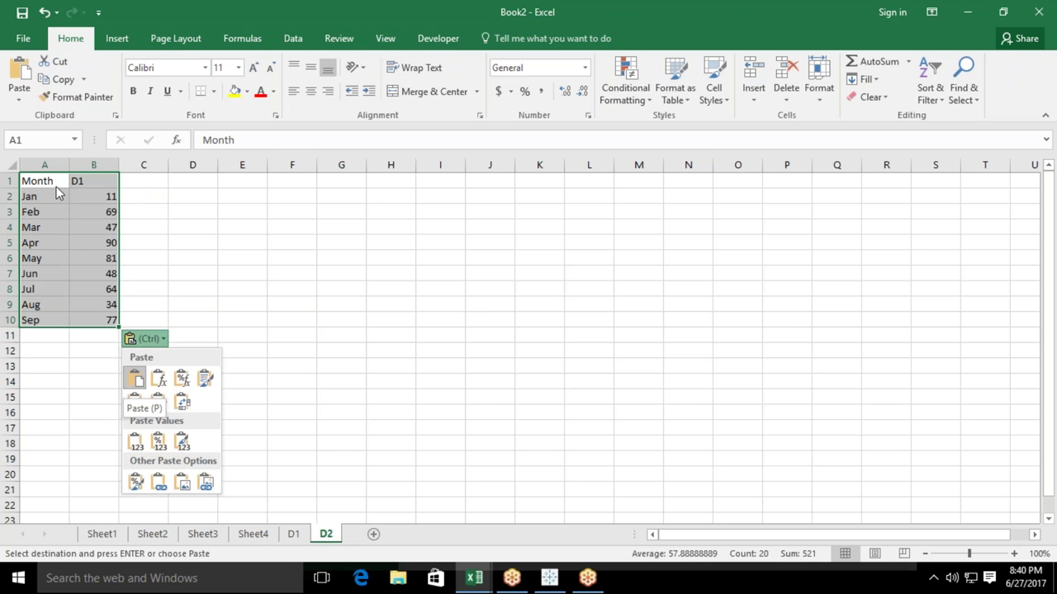
key("Escape")
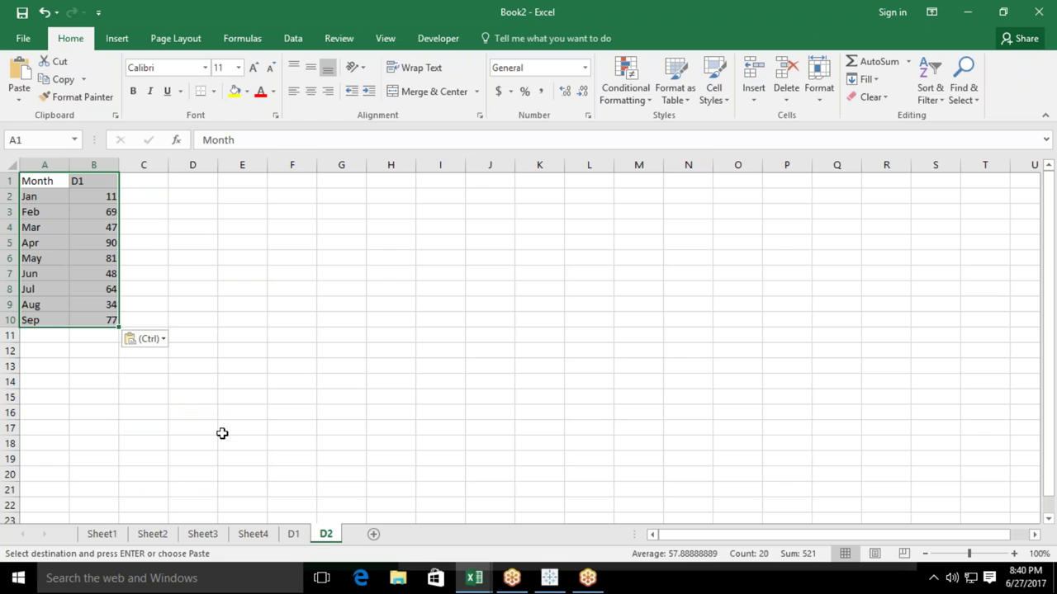
Group D1 with D2, try the Paste choices without pasting, then ungroup back to D2.
left_click(293, 534, "ctrl")
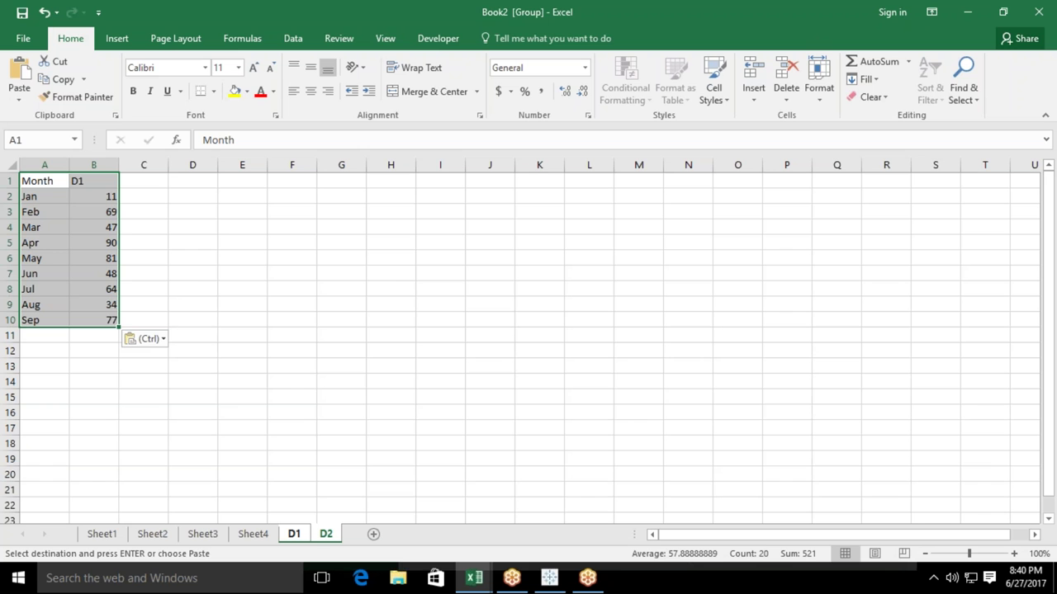
key("ctrl+c")
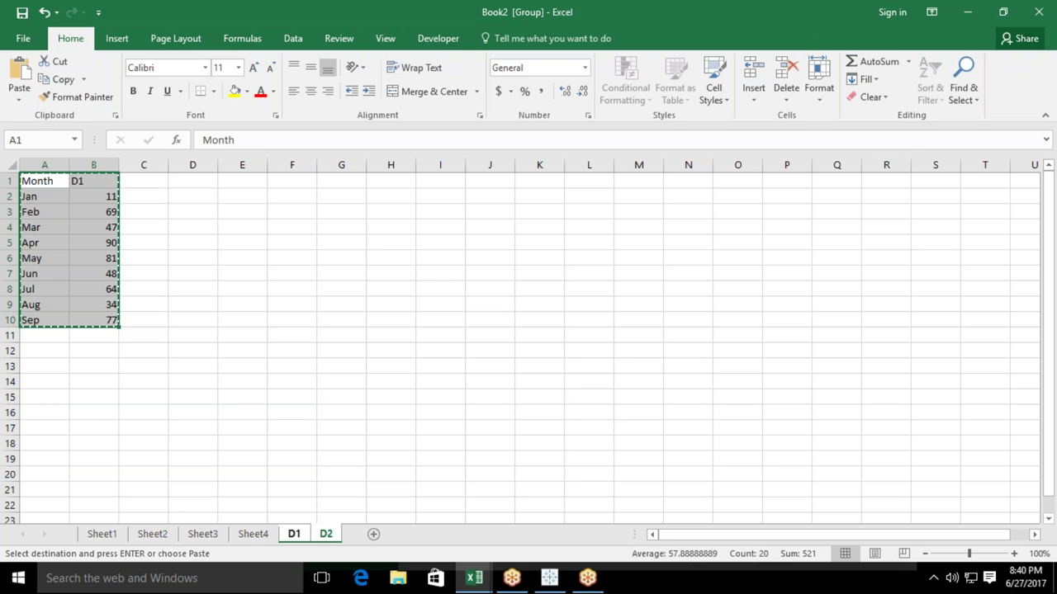
left_click(31, 98)
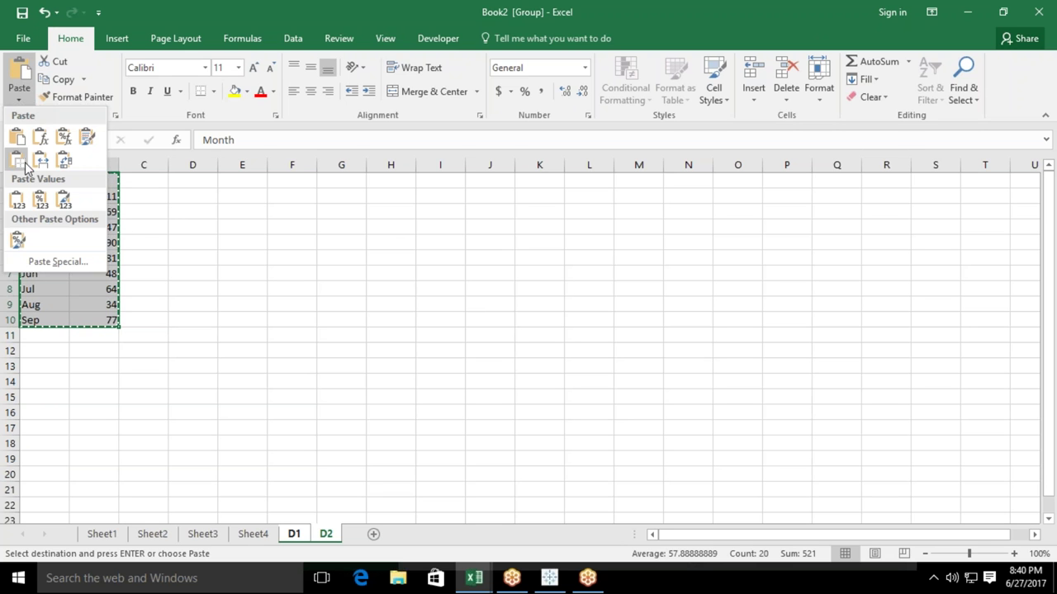
left_click(16, 199)
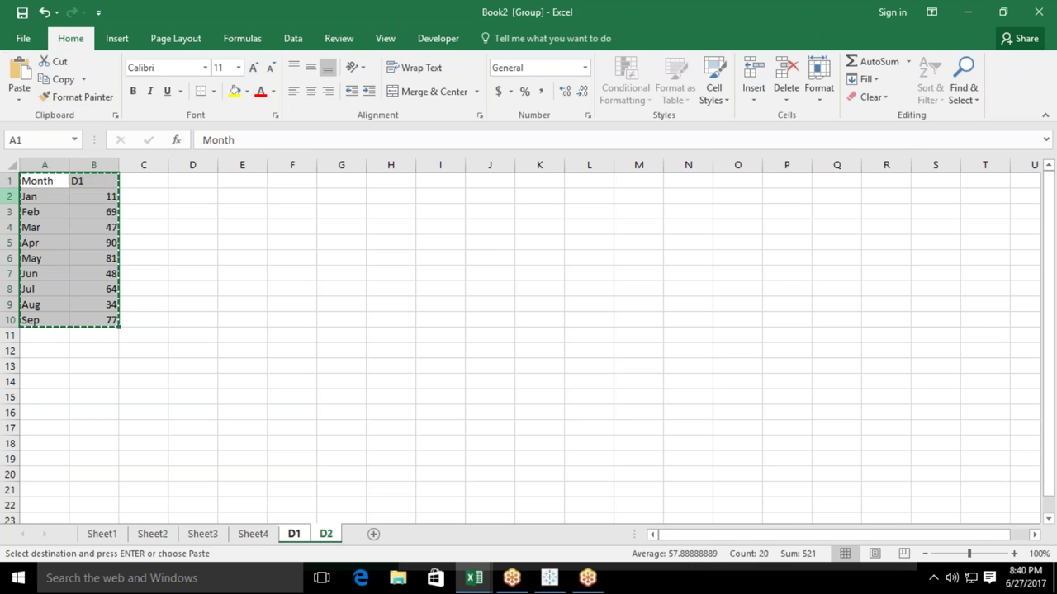
left_click(263, 359)
left_click(262, 535)
left_click(294, 534)
left_click(325, 537)
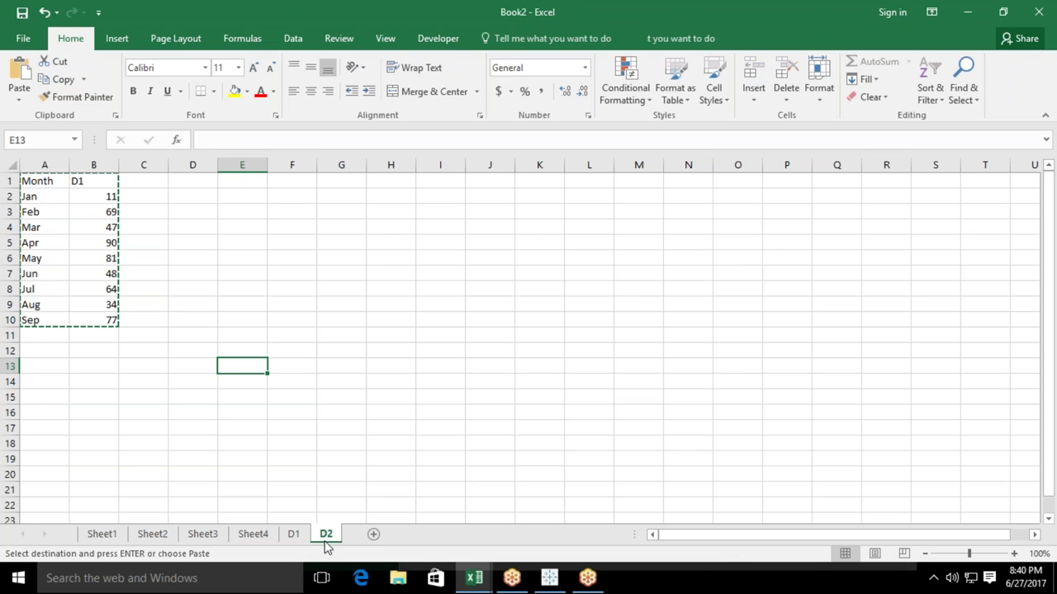
Compare the April value on D1 with cell B5 on D2.
left_click(294, 534)
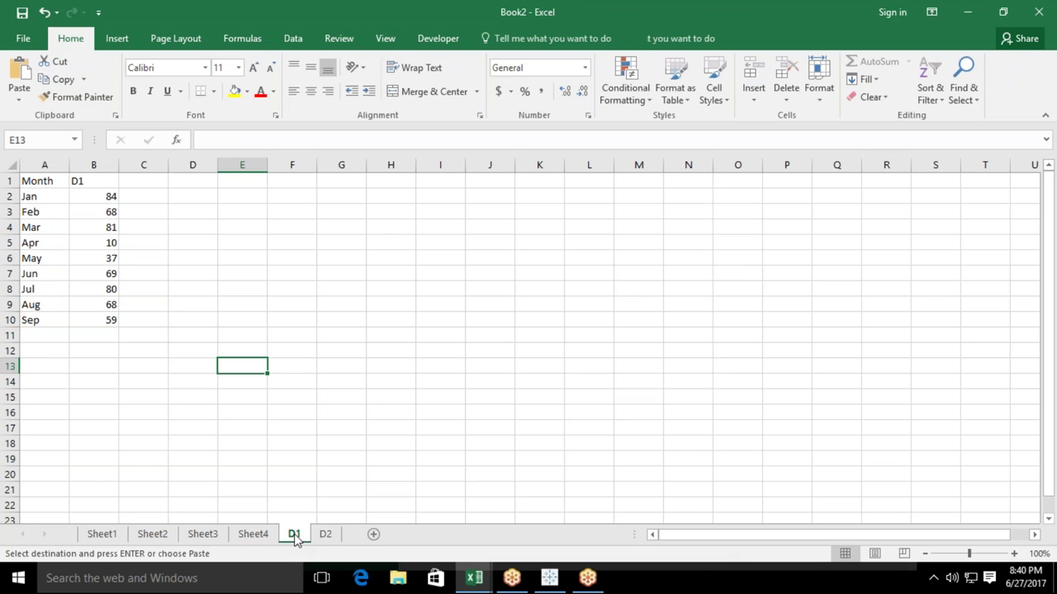
double_click(109, 240)
left_click(293, 424)
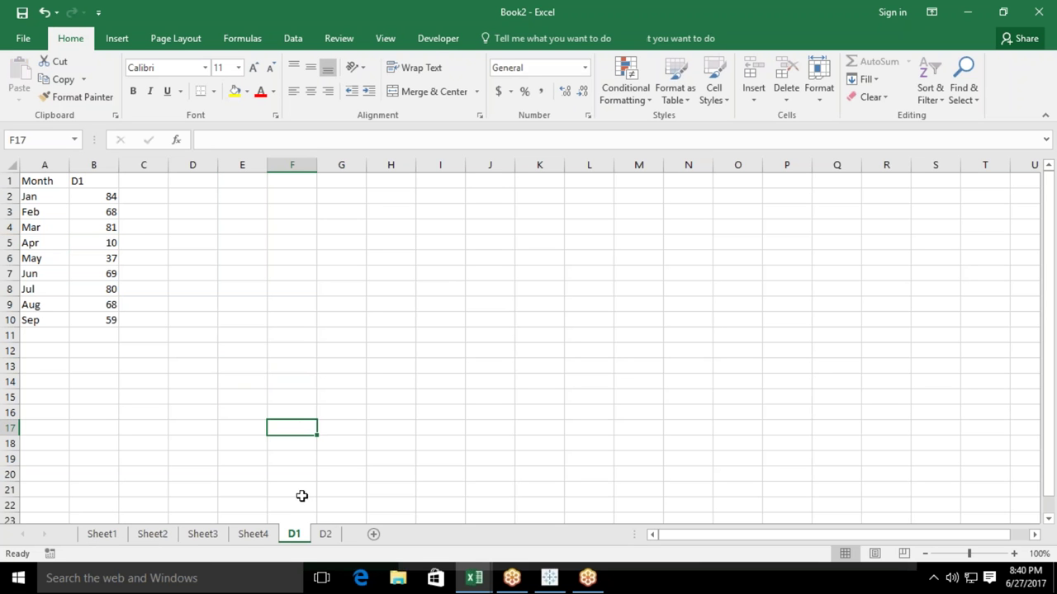
left_click(325, 534)
left_click(114, 243)
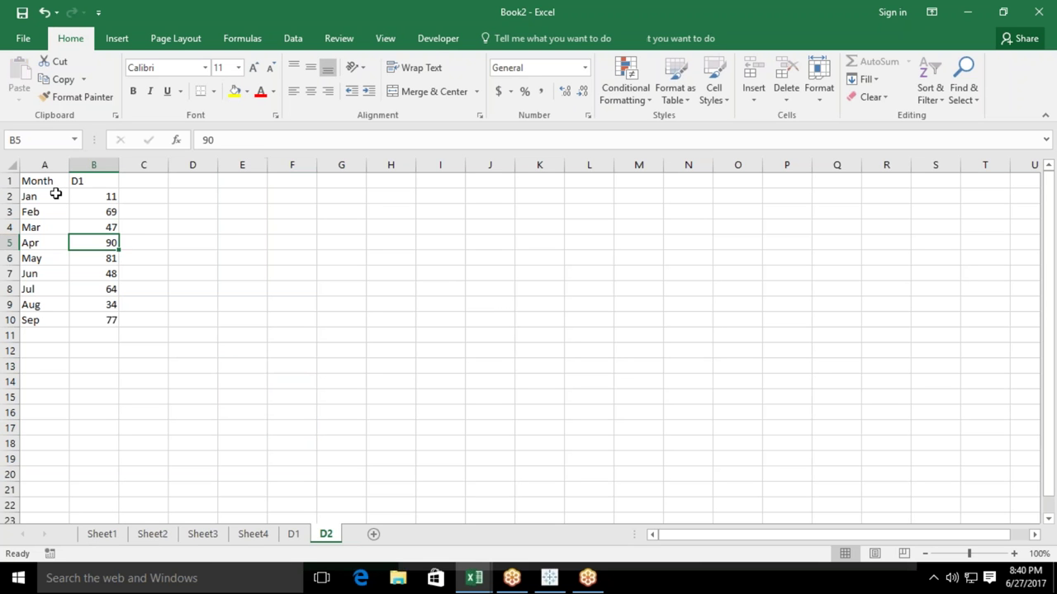
Copy A1:B10 on D2 and paste it back over itself as values.
left_click(39, 180)
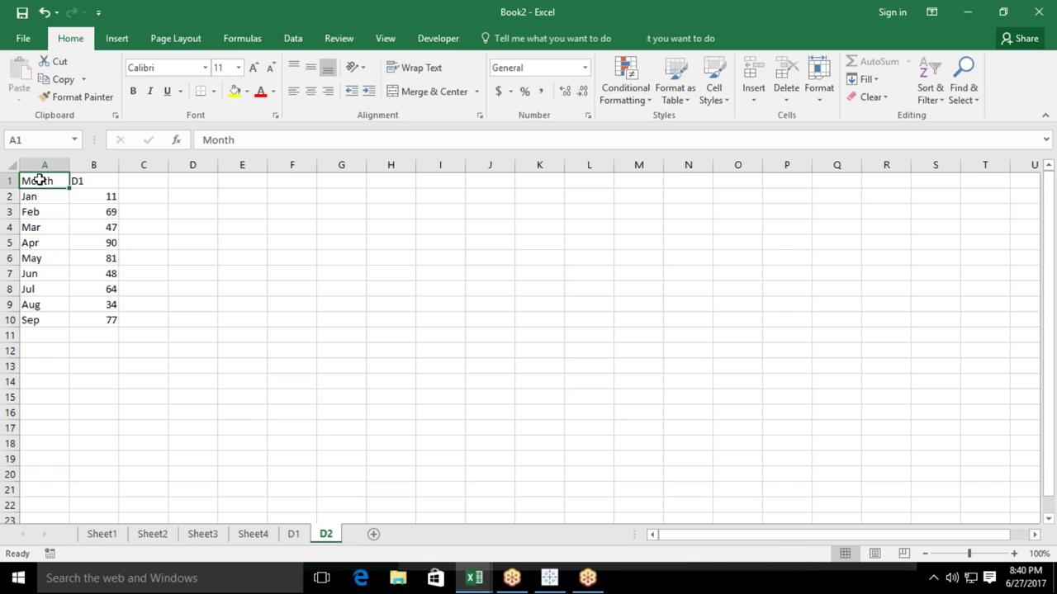
key("shift+Right")
key("ctrl+c")
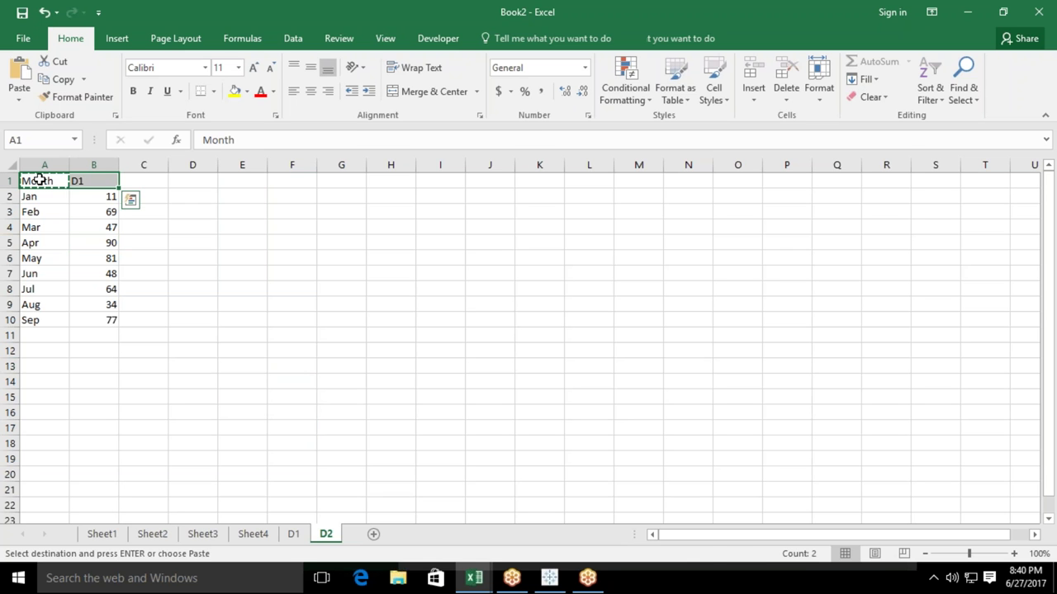
key("ctrl+shift+Down")
key("ctrl+c")
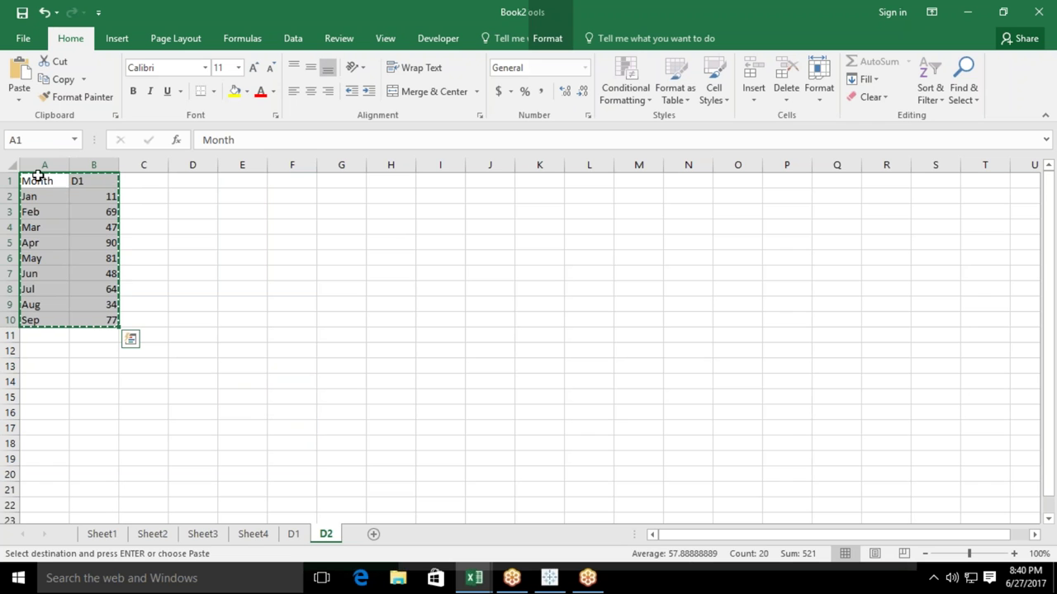
left_click(24, 101)
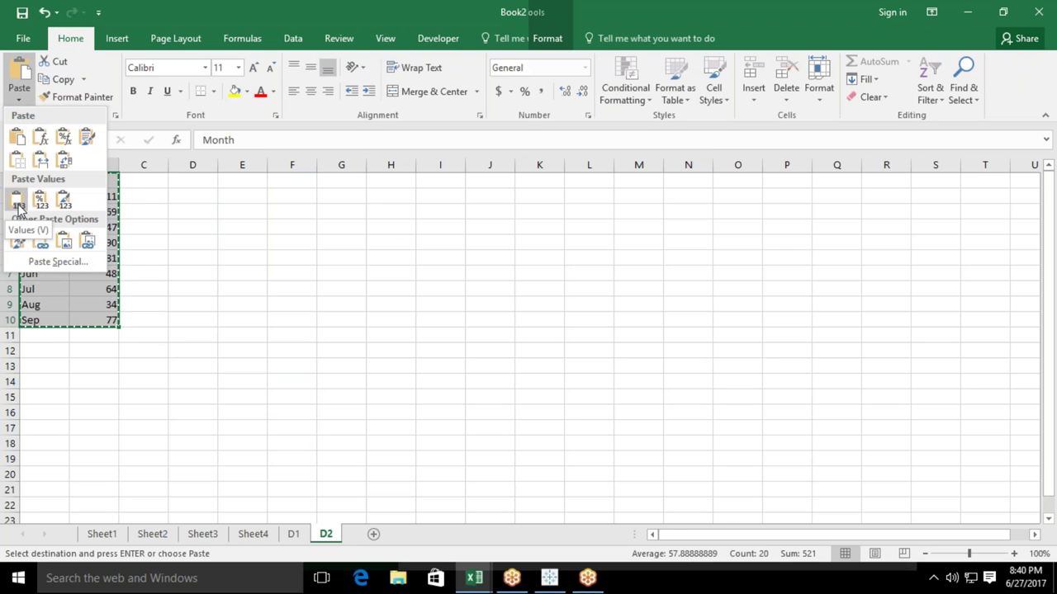
left_click(23, 202)
left_click(99, 243)
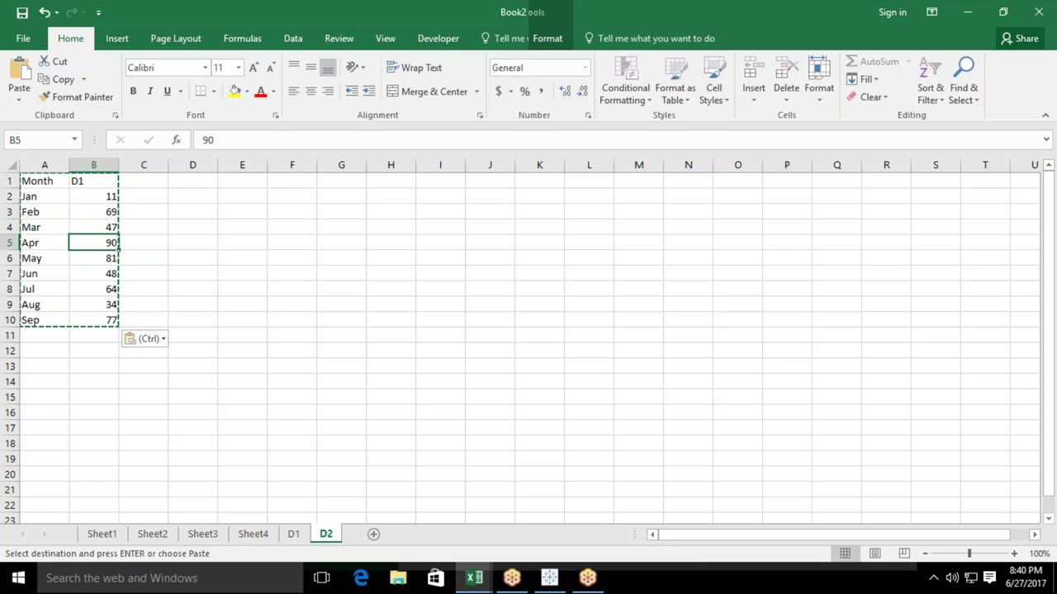
key("Escape")
Check D1 against D2 to confirm D2's numbers no longer change.
left_click(130, 377)
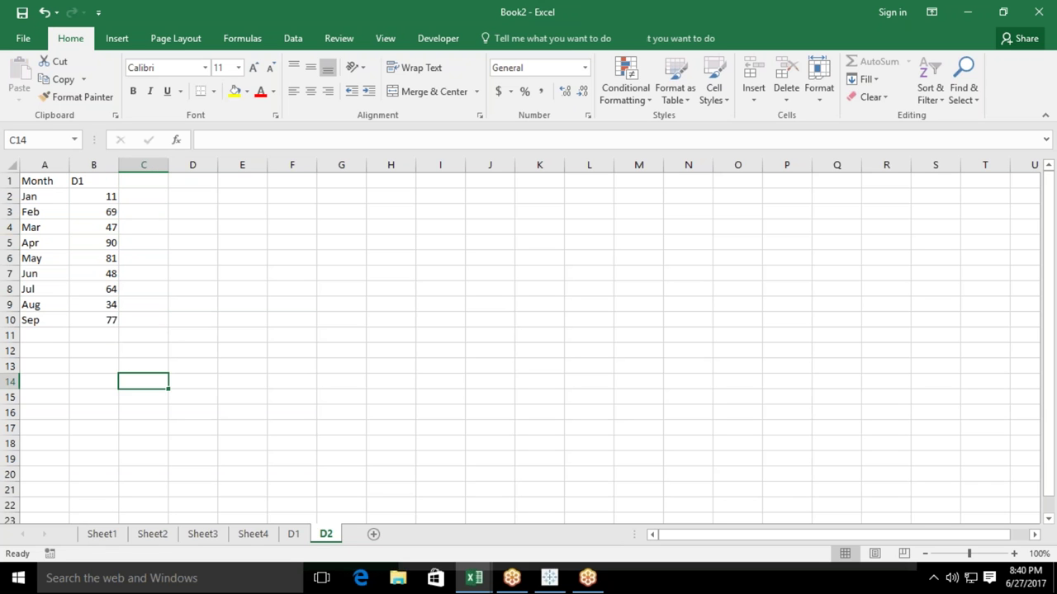
left_click(302, 536)
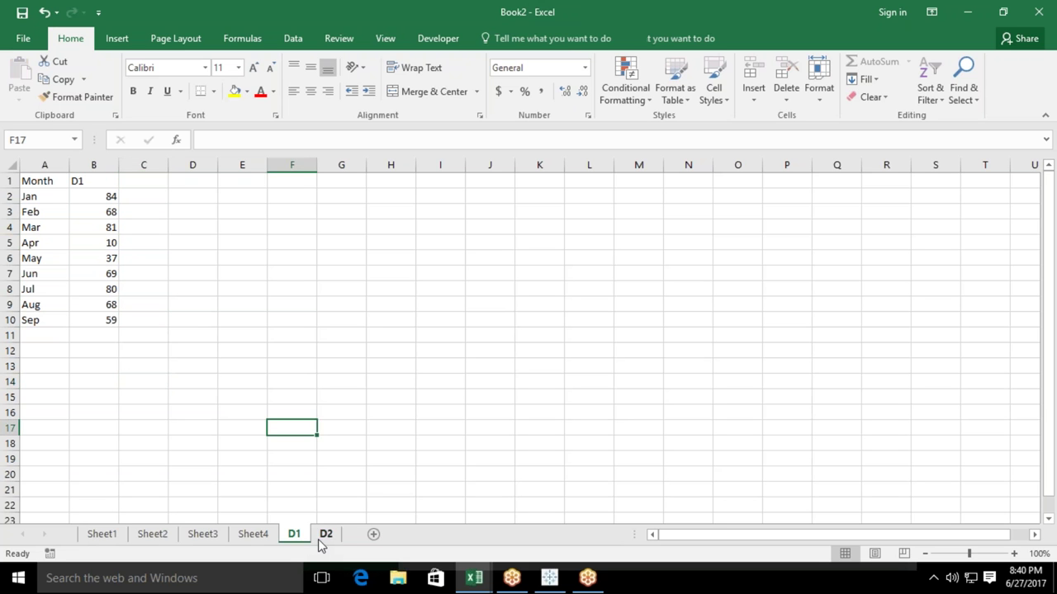
left_click(324, 535)
left_click(108, 257)
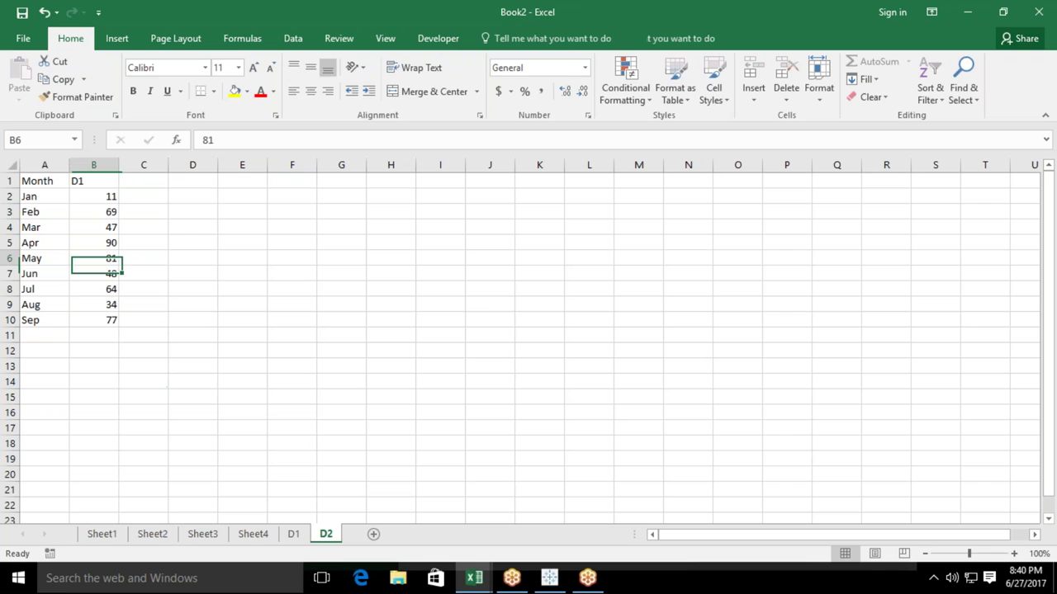
left_click(65, 213)
left_click(55, 183)
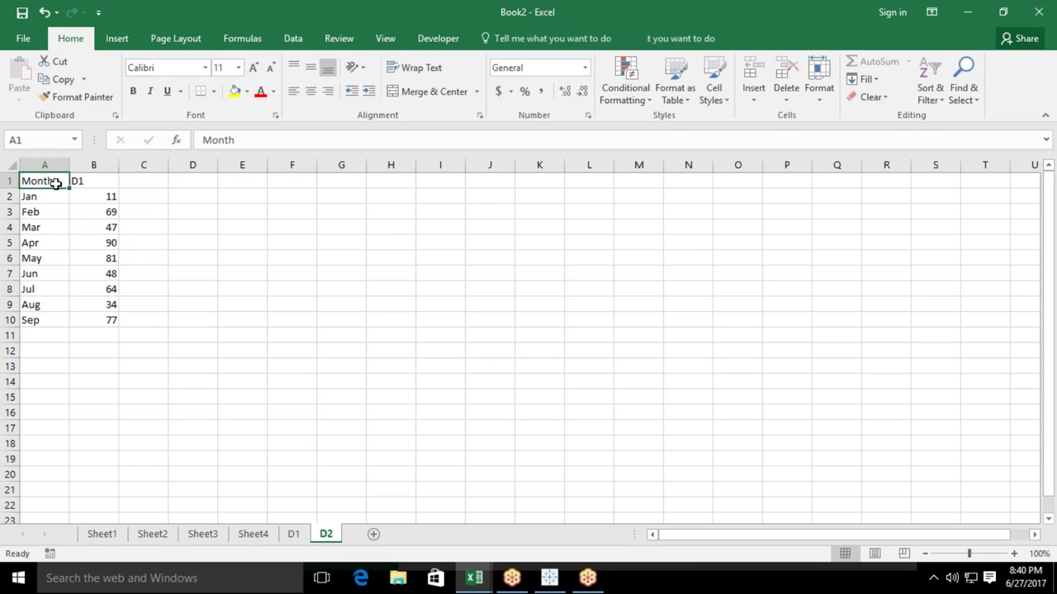
key("shift+Right")
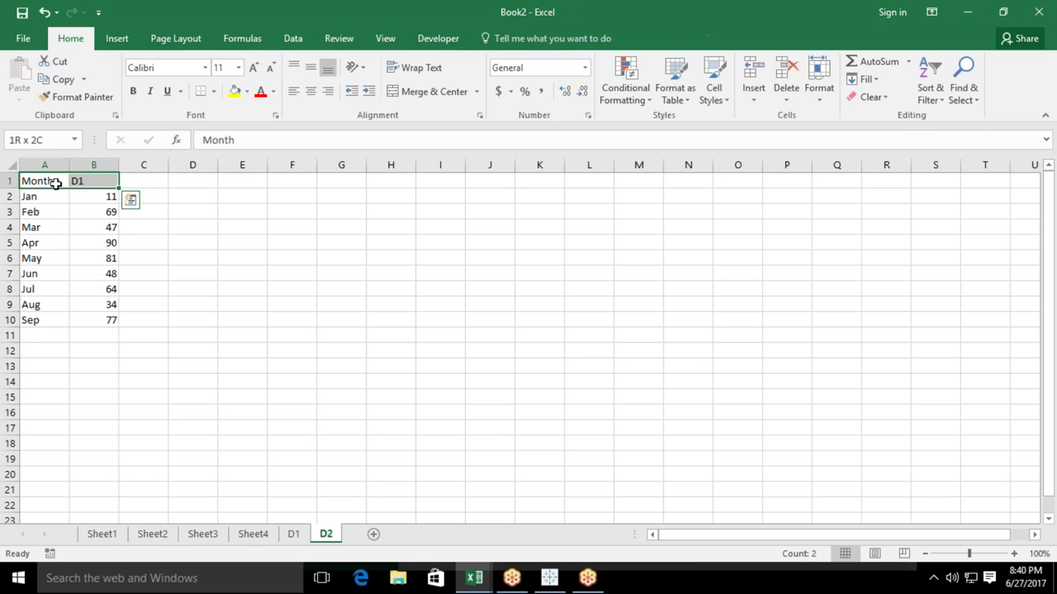
key("ctrl+q")
left_click(506, 317)
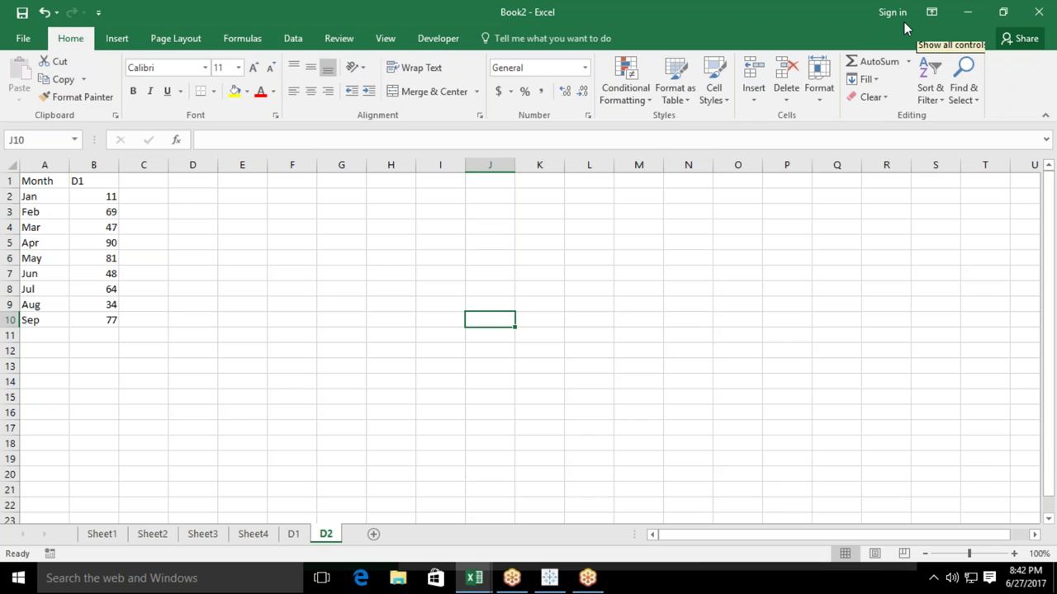
Compare the D1 and D2 sheets, picking an empty cell on D2.
left_click(638, 212)
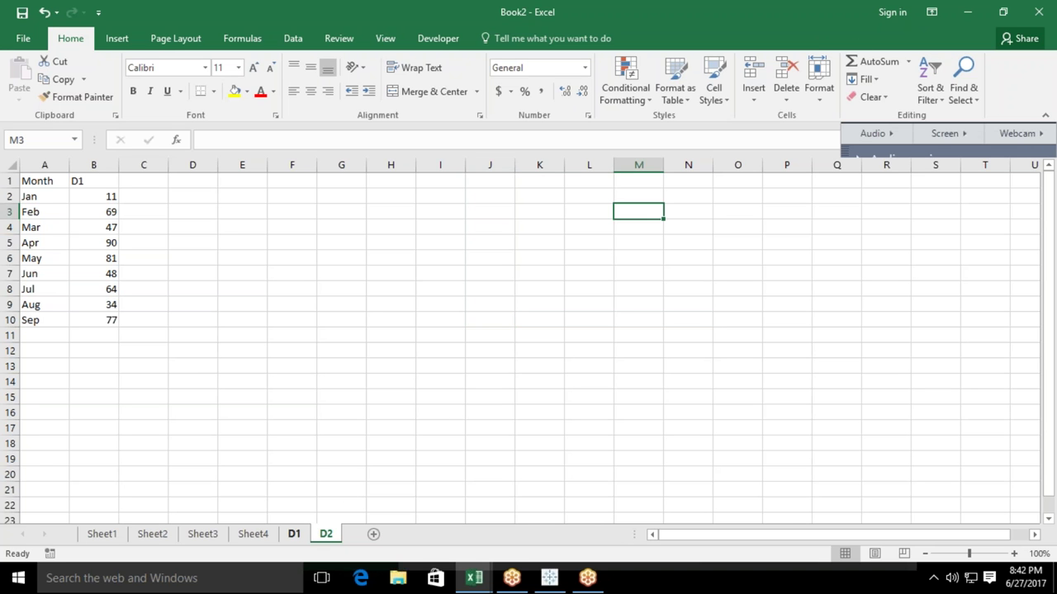
left_click(304, 534)
left_click(319, 535)
left_click(418, 261)
left_click(351, 244)
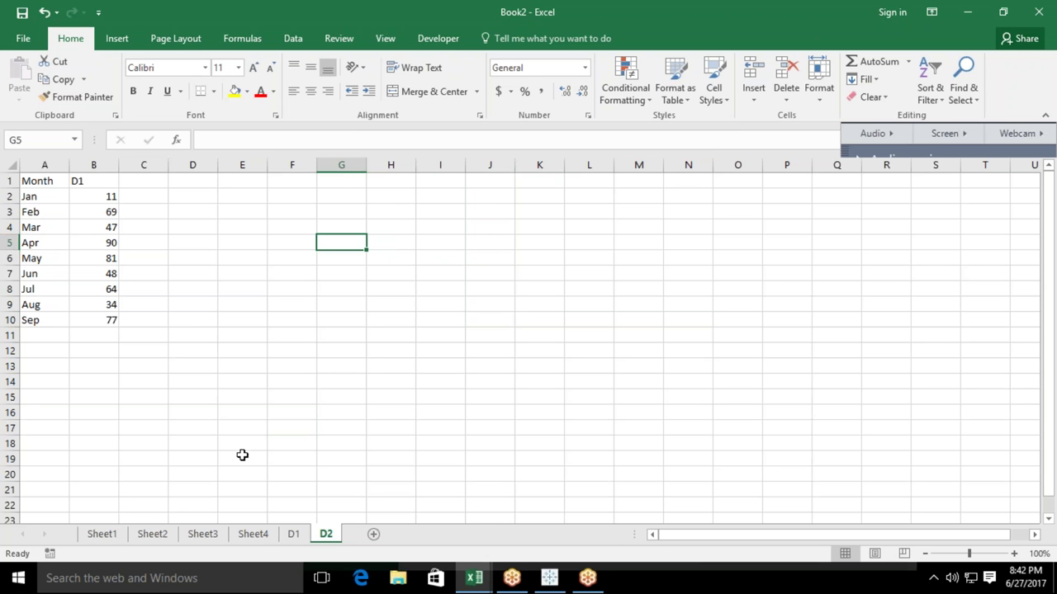
left_click(291, 519)
left_click(296, 535)
left_click(322, 535)
Select month names A1:A10 on D1, then request Recommended Charts from an empty cell on D2.
left_click(301, 539)
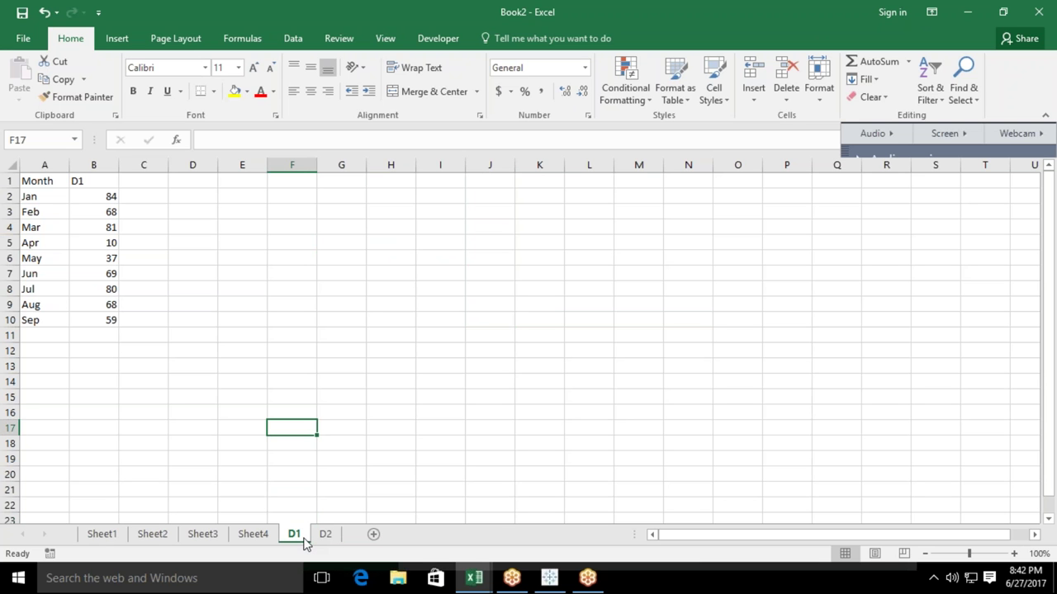
left_click_drag(60, 185, 57, 311)
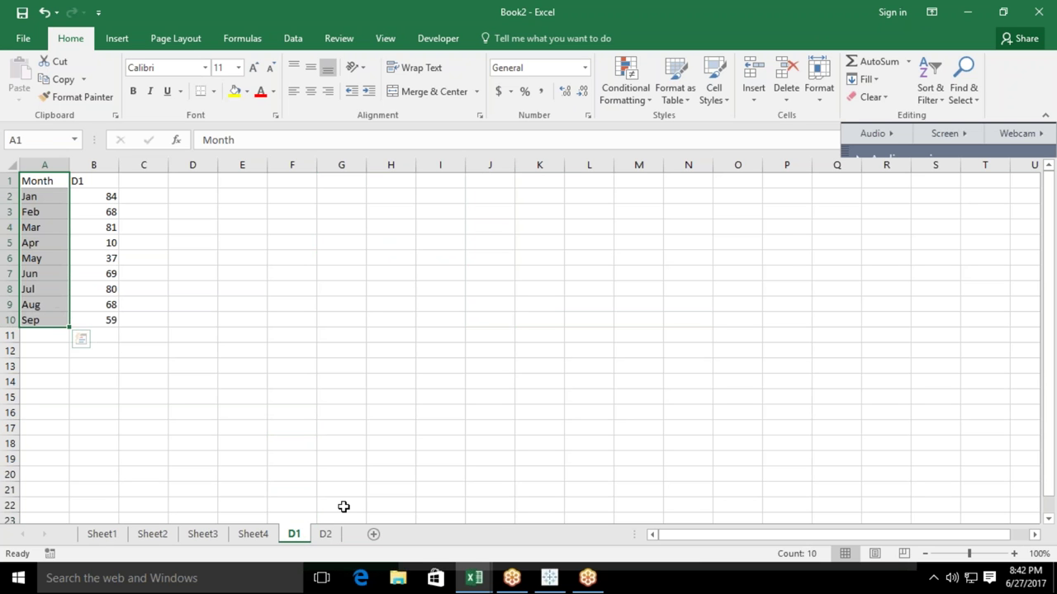
left_click(329, 535)
left_click(440, 320)
left_click(341, 226)
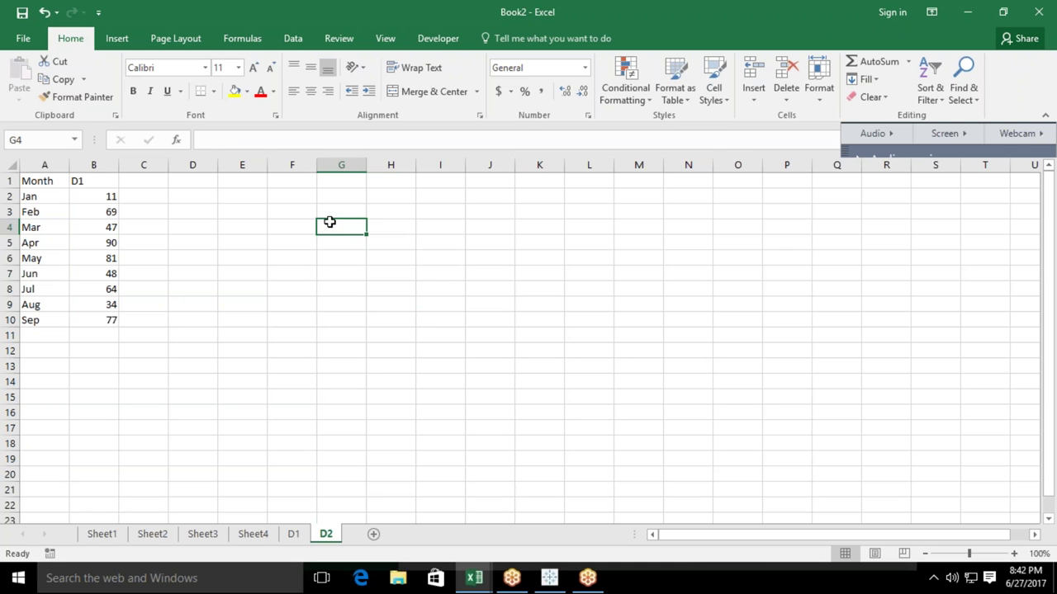
left_click(292, 40)
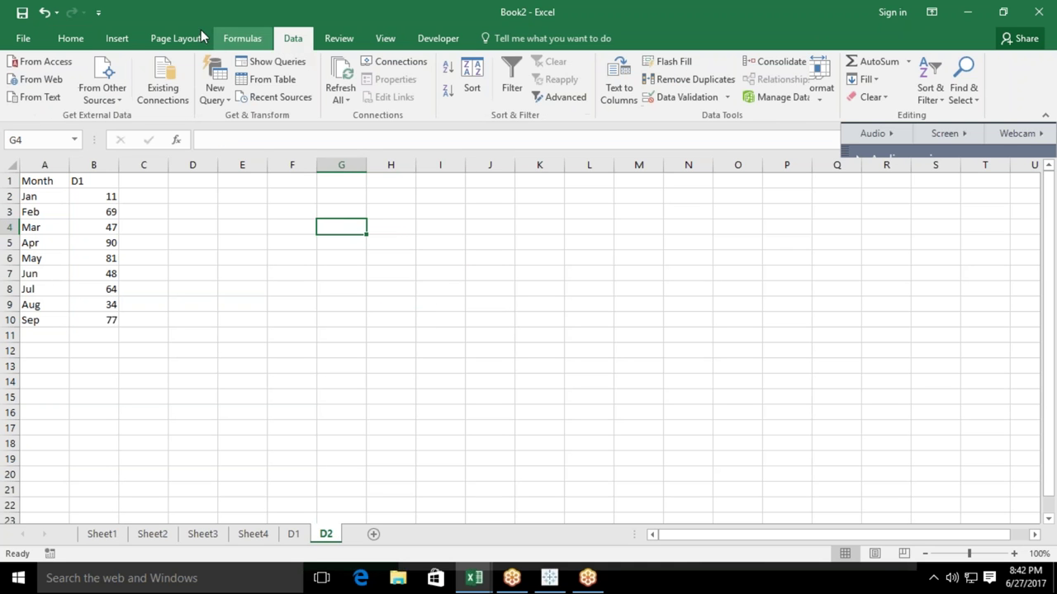
left_click(130, 37)
left_click(389, 77)
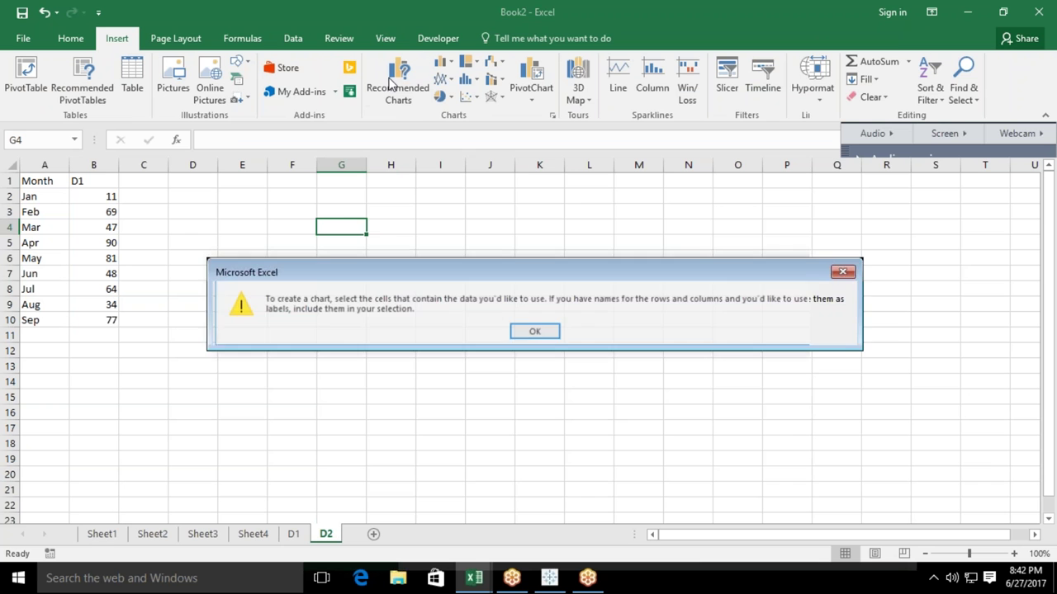
Dismiss the warning, insert an empty column chart and move it near F2.
key("Return")
left_click(443, 63)
left_click(454, 110)
left_click_drag(423, 262, 344, 200)
Add a data series using D2's B2:B10 as its values.
right_click(350, 219)
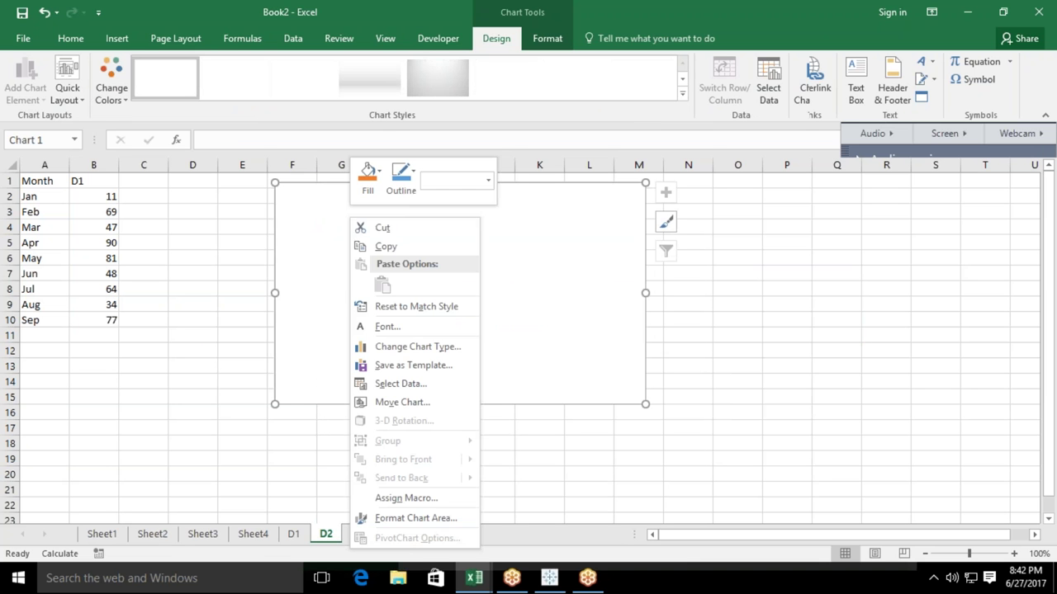
left_click(402, 385)
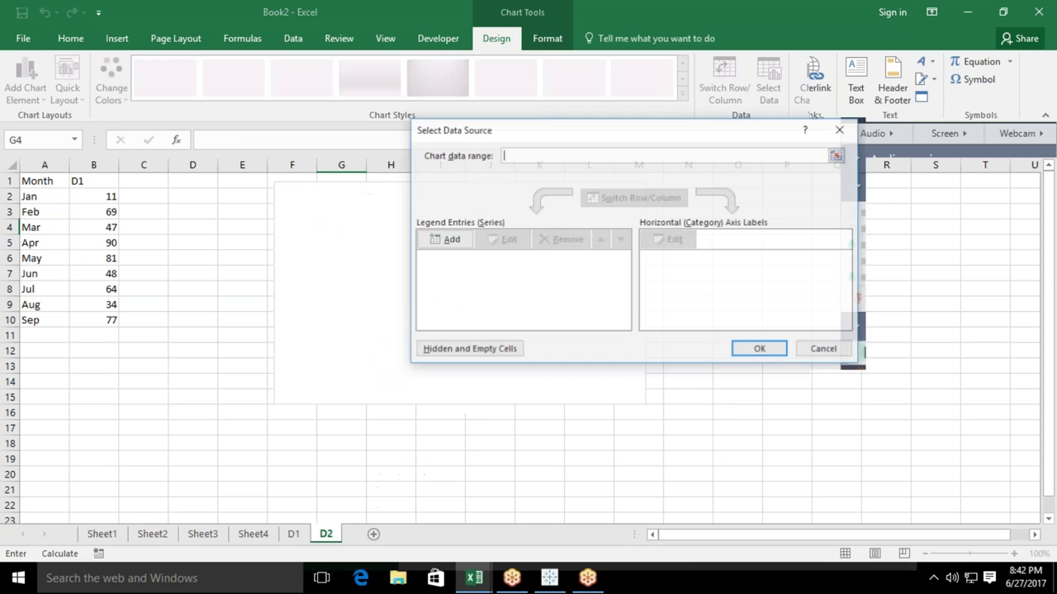
left_click(439, 238)
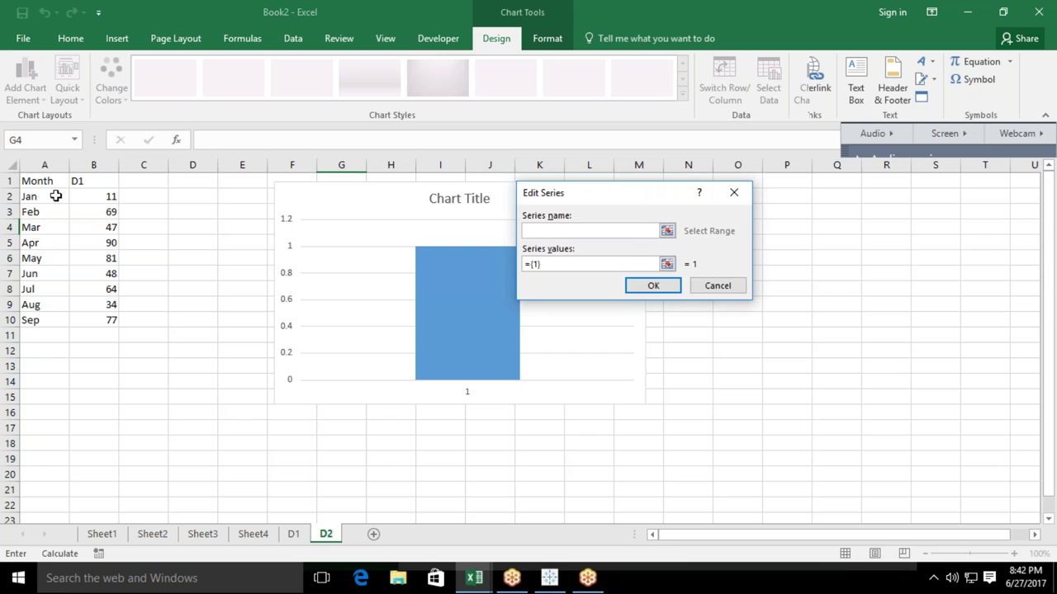
left_click_drag(49, 198, 48, 315)
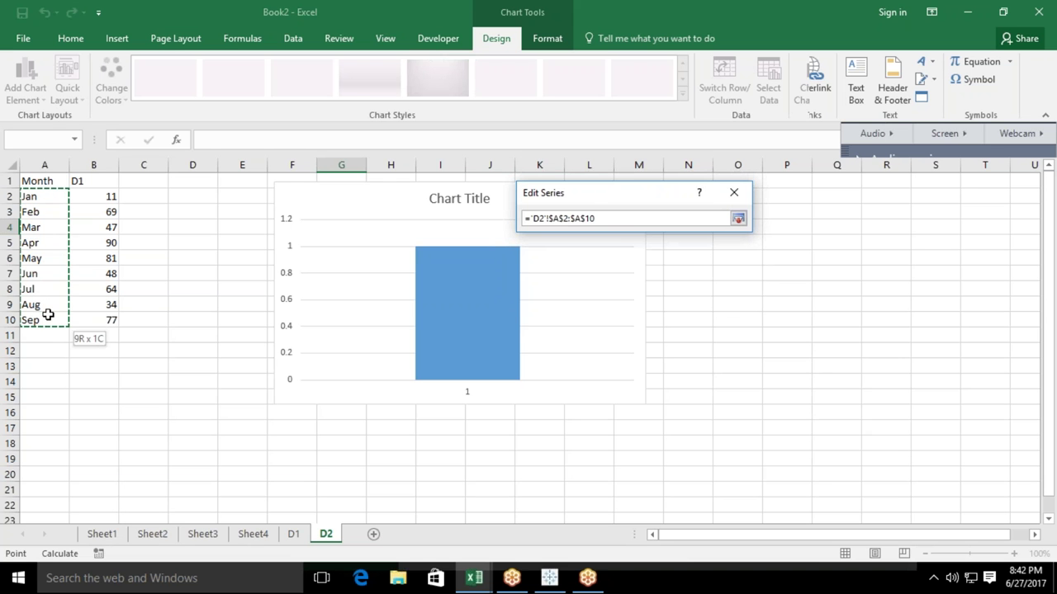
left_click_drag(48, 315, 47, 313)
left_click_drag(108, 194, 103, 318)
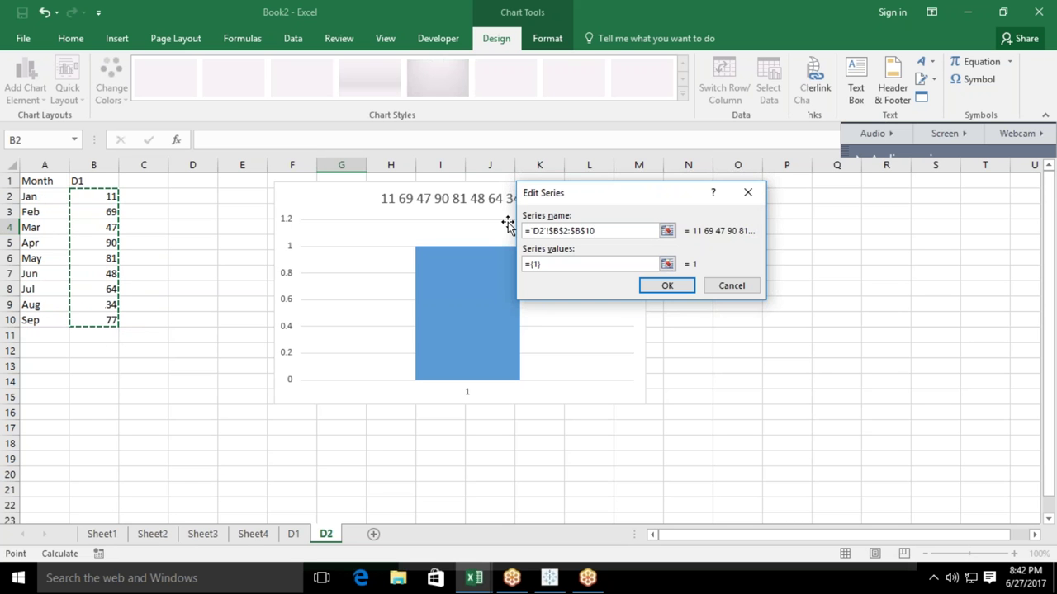
key("BackSpace")
key("BackSpace")
key("BackSpace")
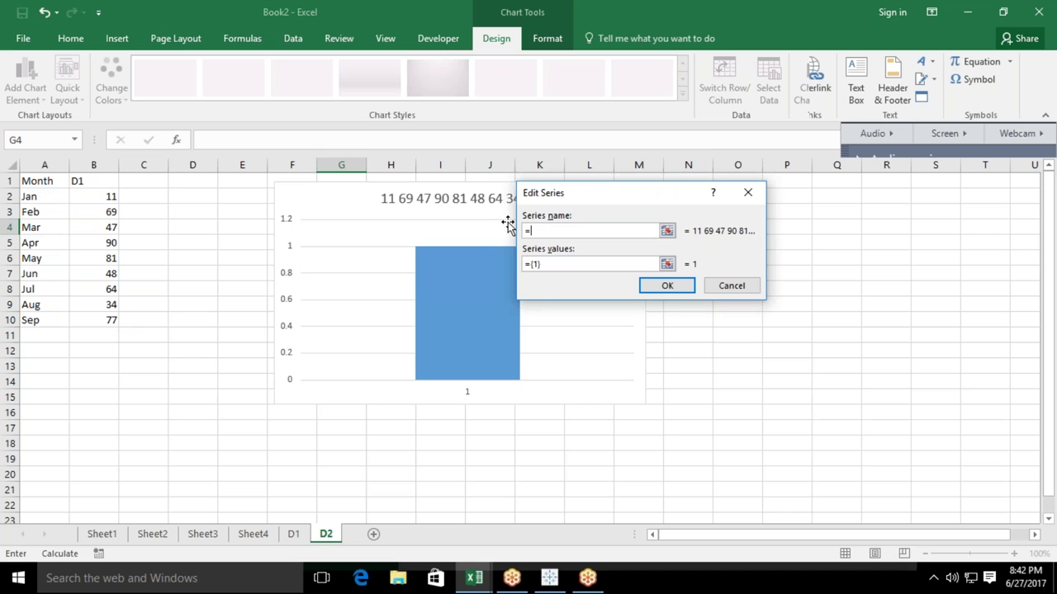
left_click(102, 183)
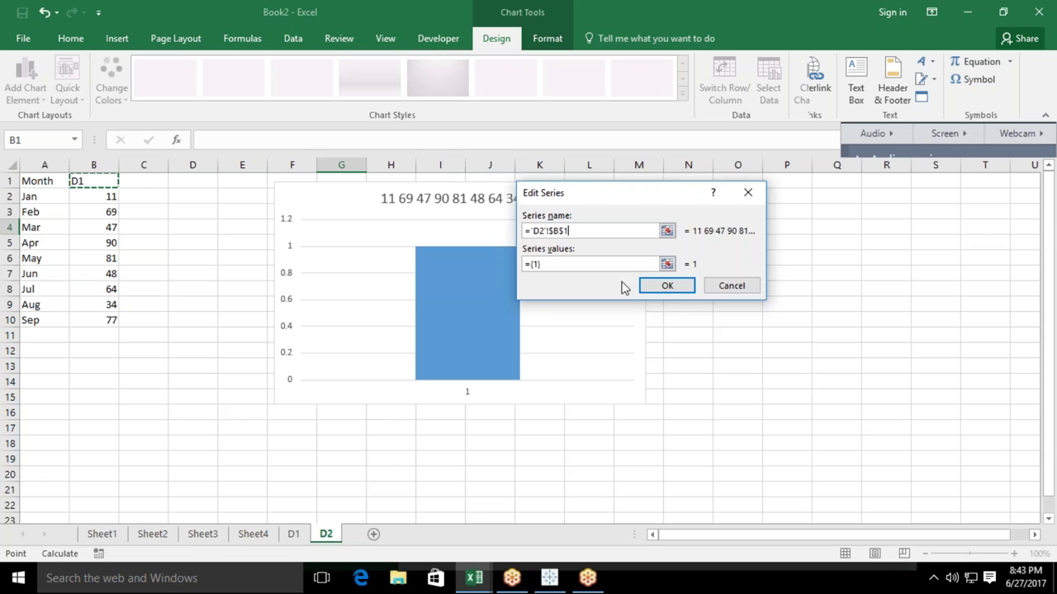
left_click(595, 263)
key("BackSpace")
key("BackSpace")
key("BackSpace")
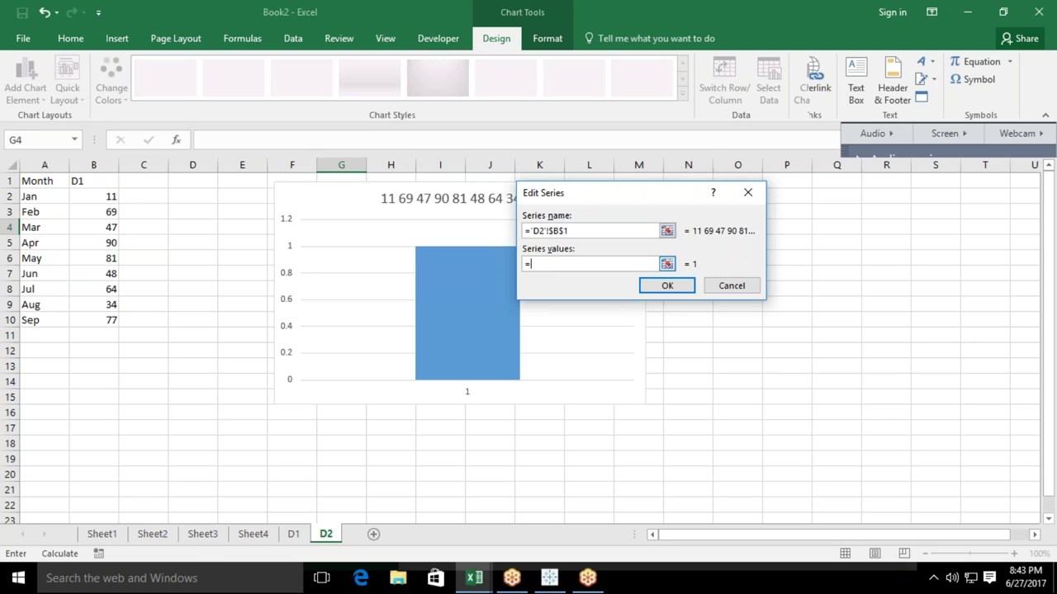
left_click_drag(98, 200, 108, 321)
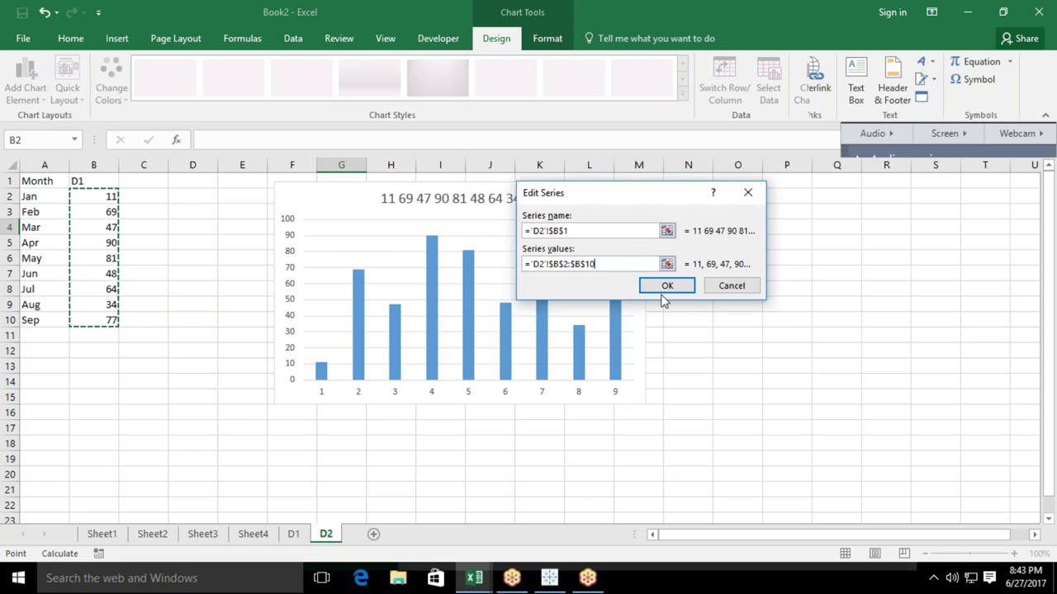
left_click(665, 288)
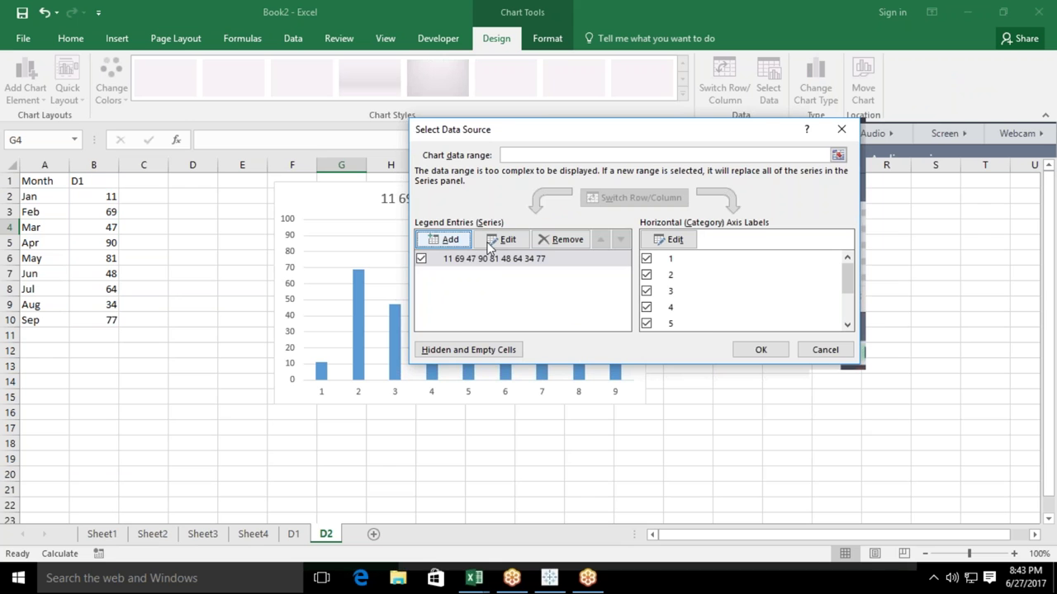
Correct the new series name to refer to cell B1.
left_click(504, 239)
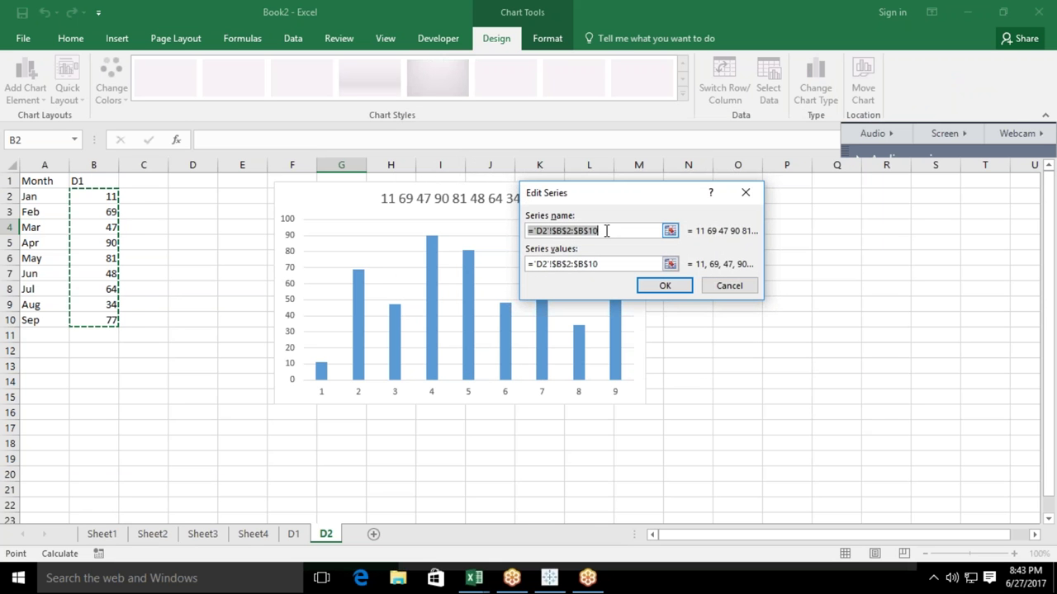
key("BackSpace")
type("=")
left_click(98, 181)
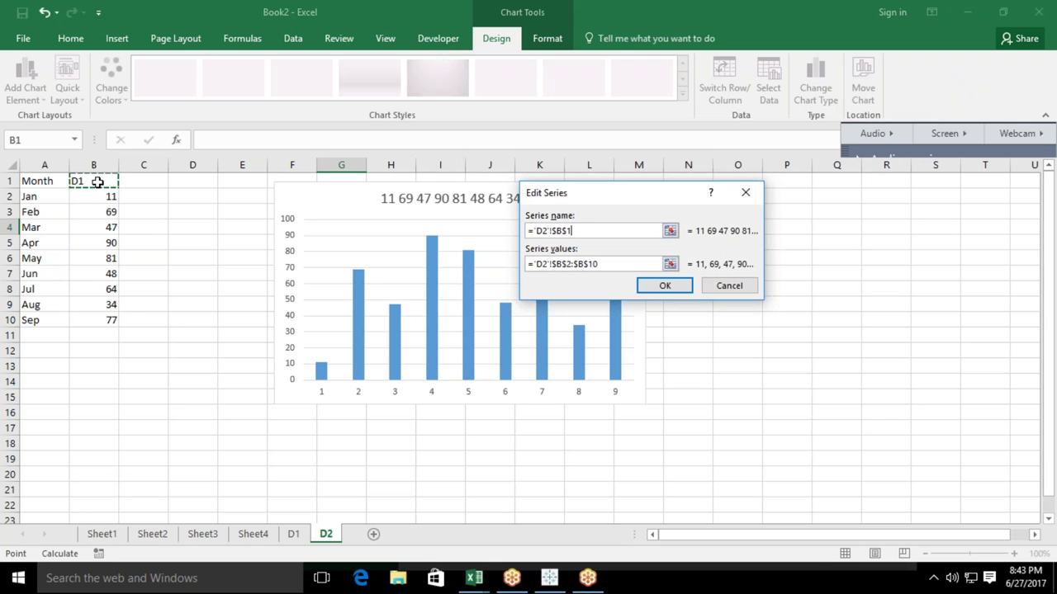
left_click(665, 286)
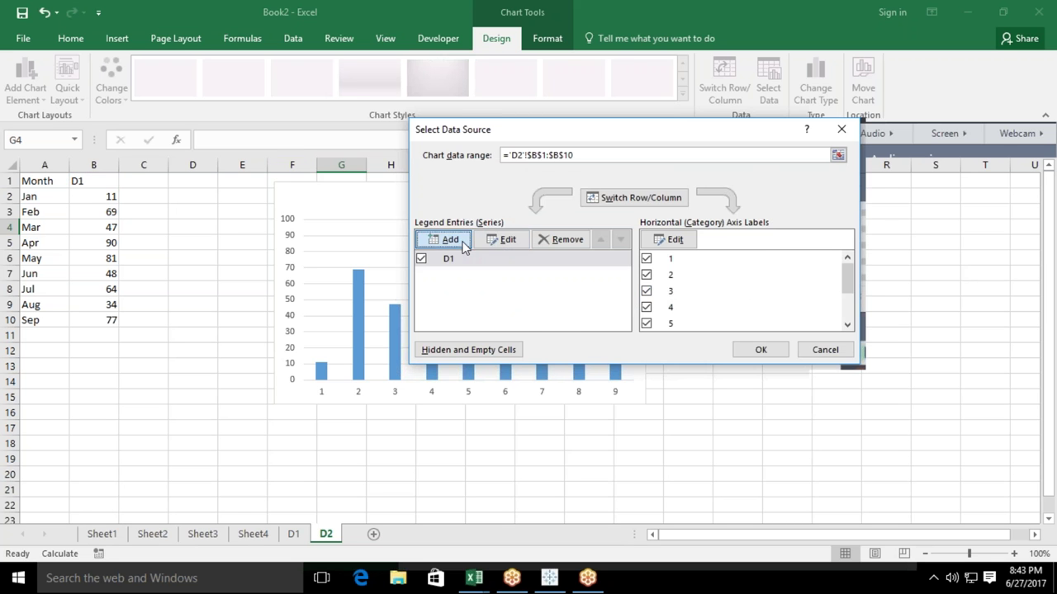
Add a second series from sheet D1, named by B1 with values B2:B10.
left_click(446, 239)
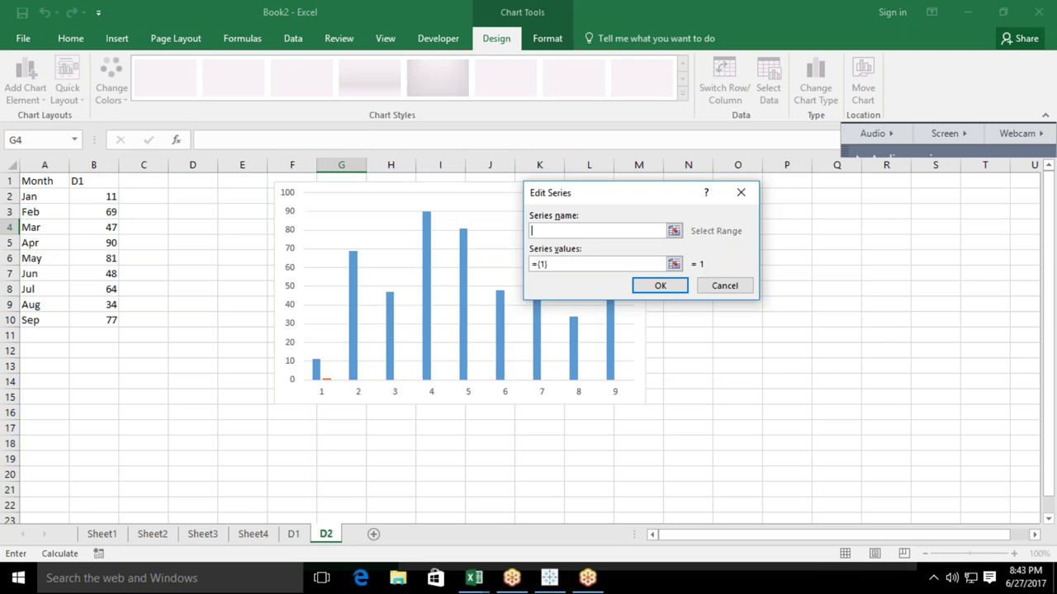
left_click(294, 537)
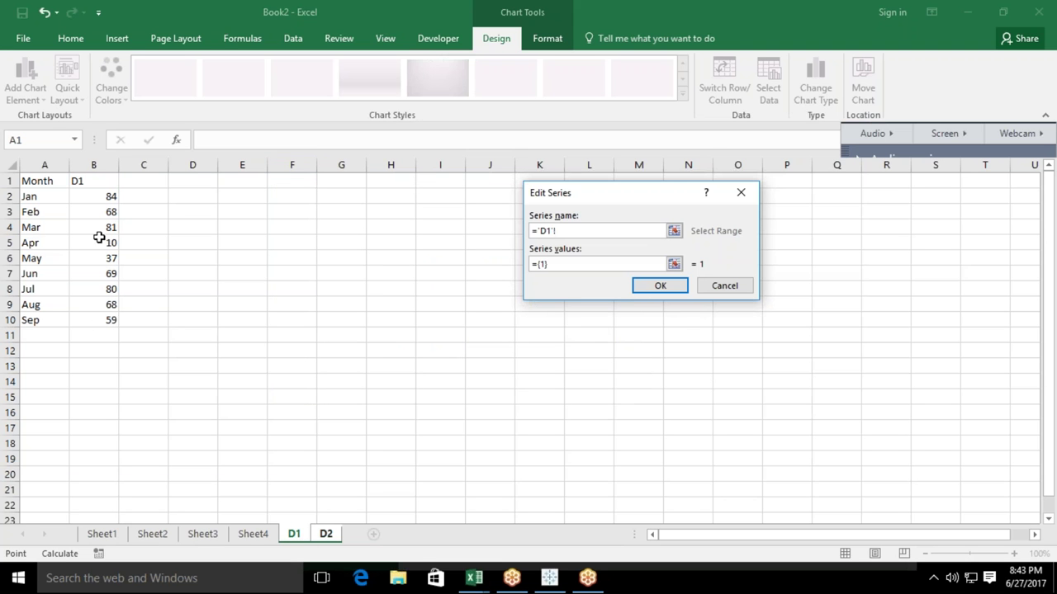
left_click(88, 181)
left_click(569, 263)
key("BackSpace")
key("BackSpace")
key("BackSpace")
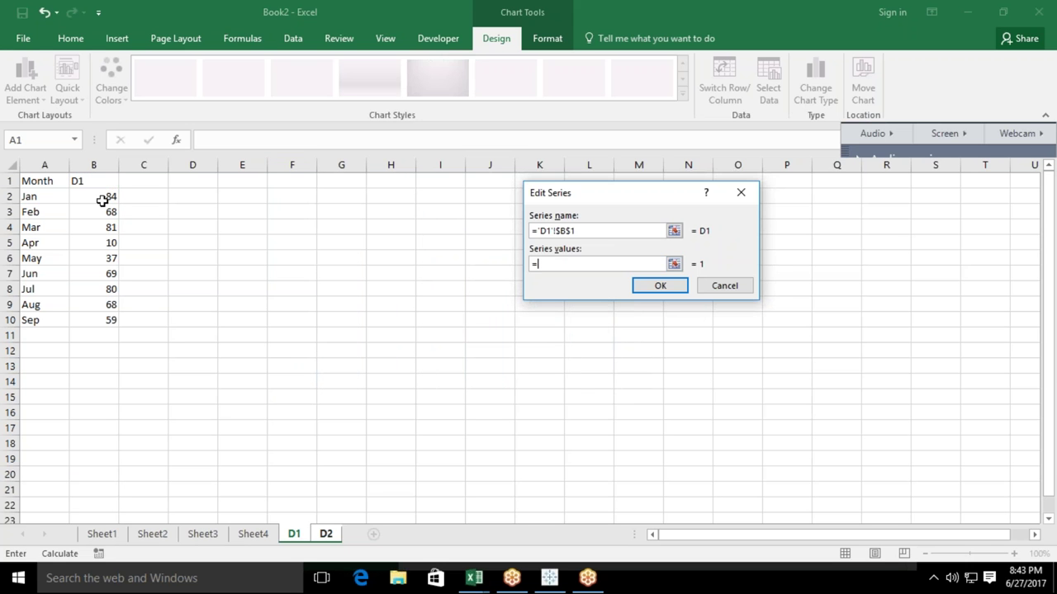
left_click_drag(106, 199, 111, 312)
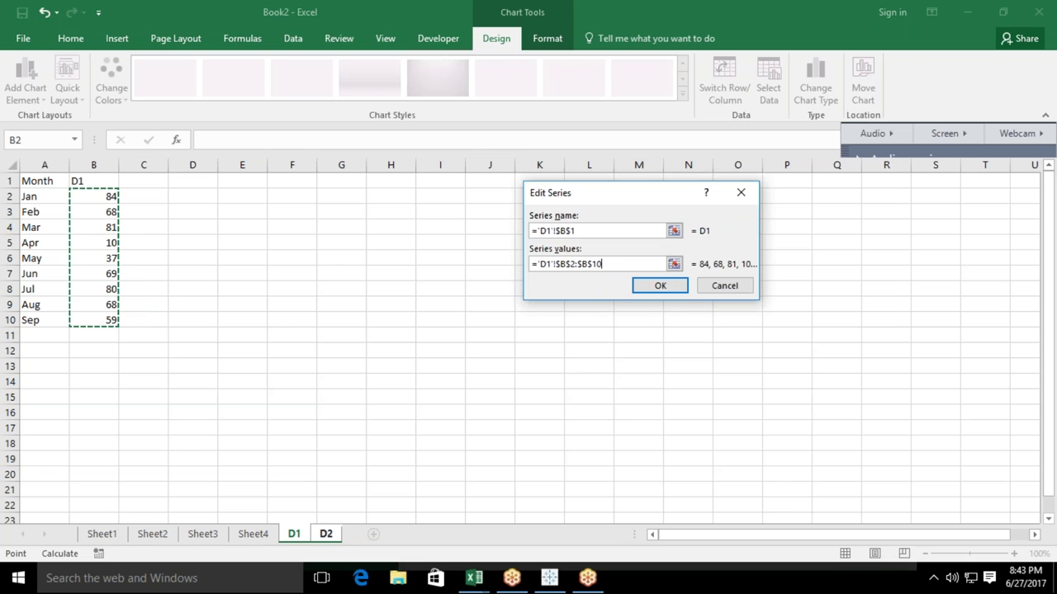
left_click(653, 287)
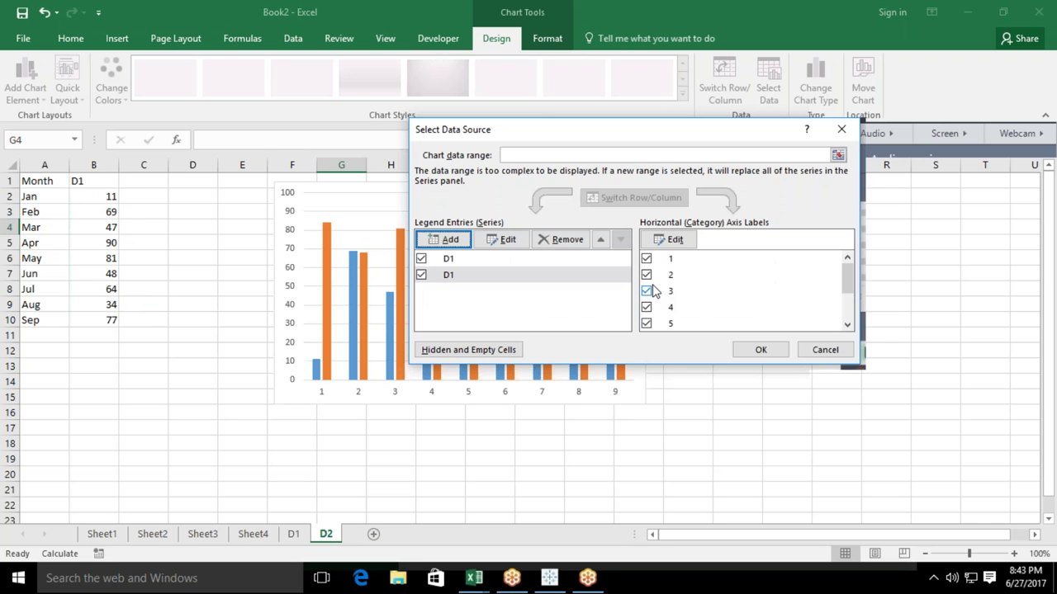
left_click(760, 350)
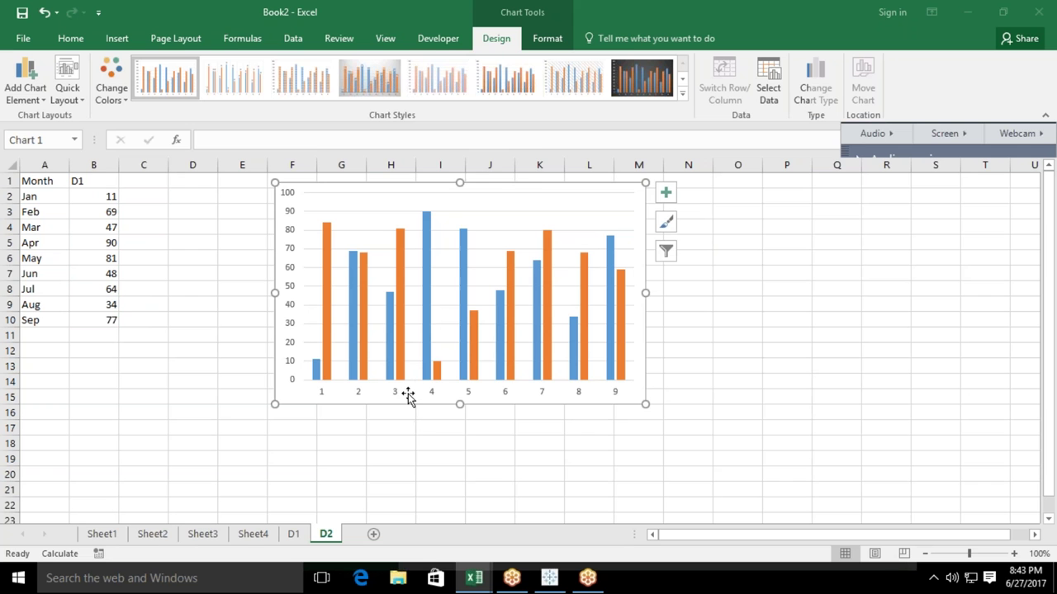
Set the chart's horizontal axis labels to the month names in A2:A10.
right_click(410, 400)
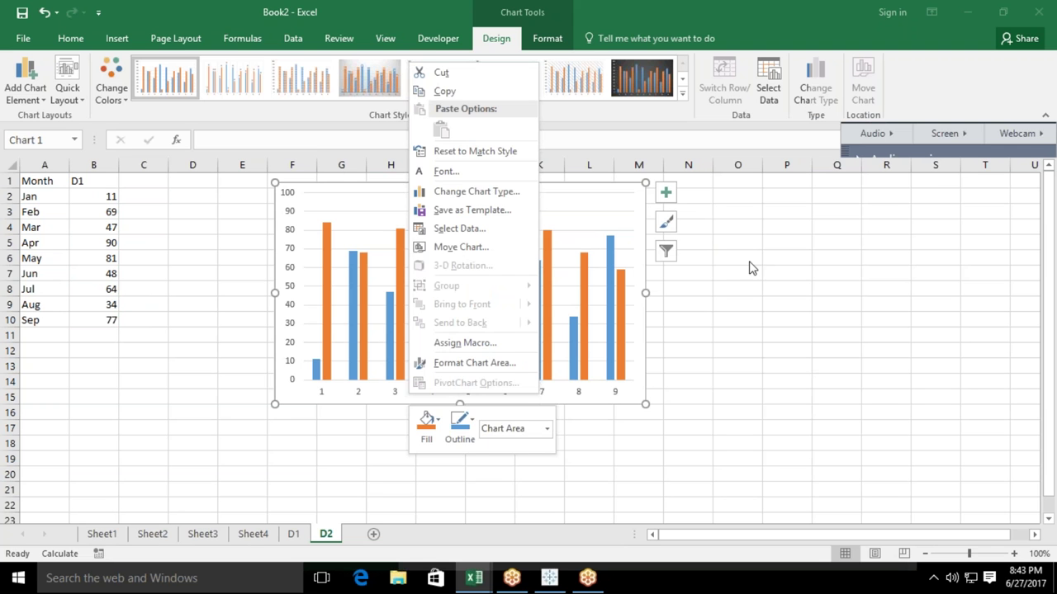
key("Escape")
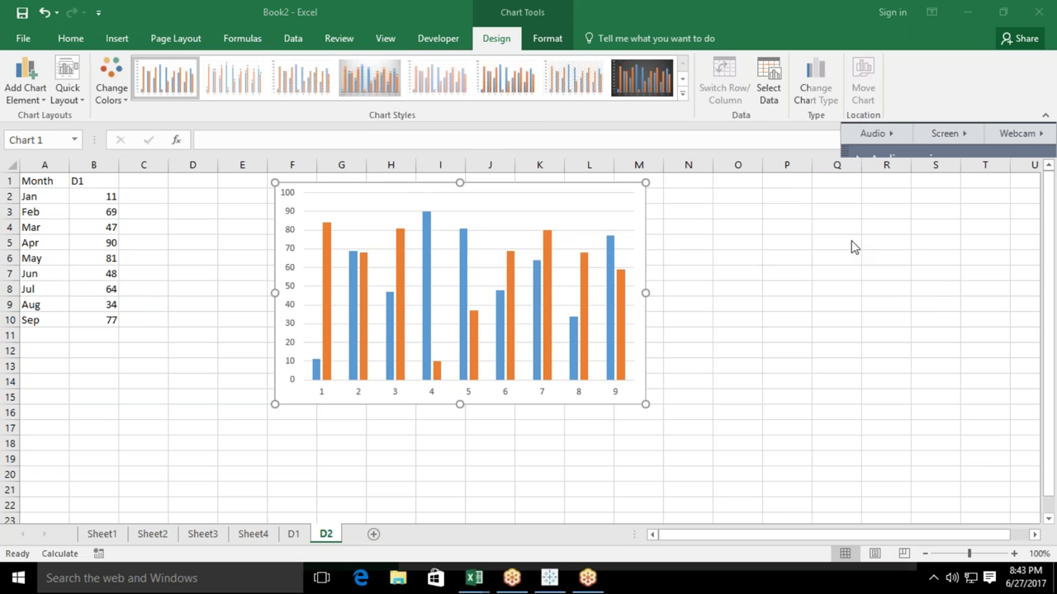
right_click(550, 398)
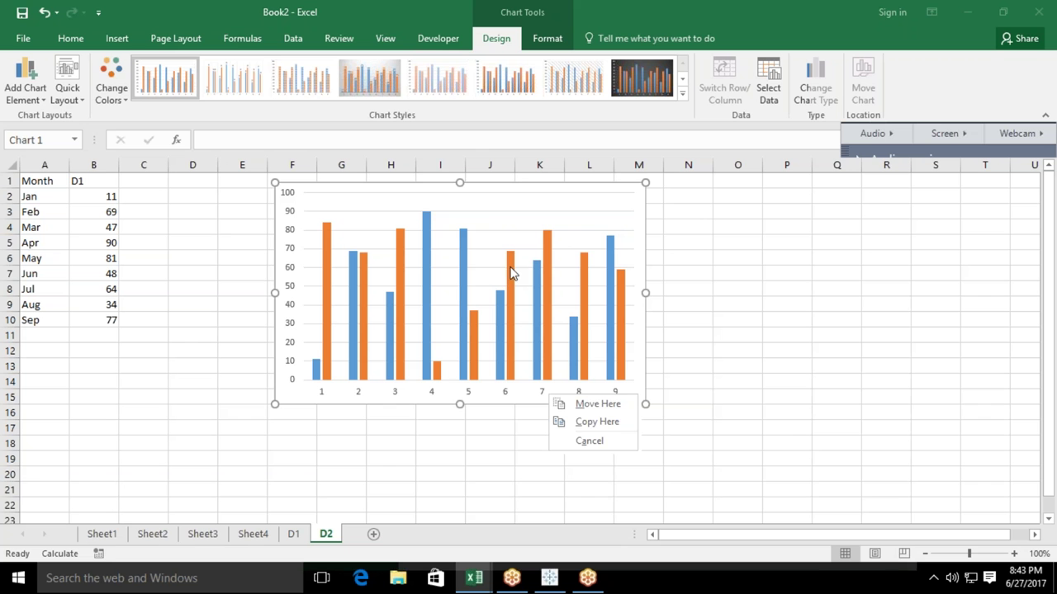
left_click(500, 236)
right_click(500, 236)
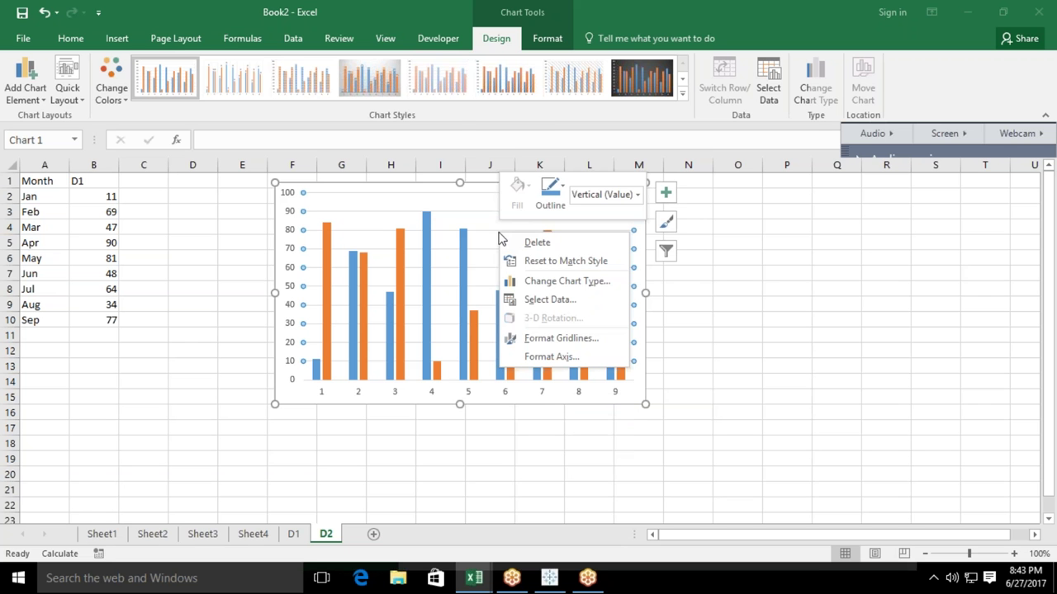
left_click(555, 302)
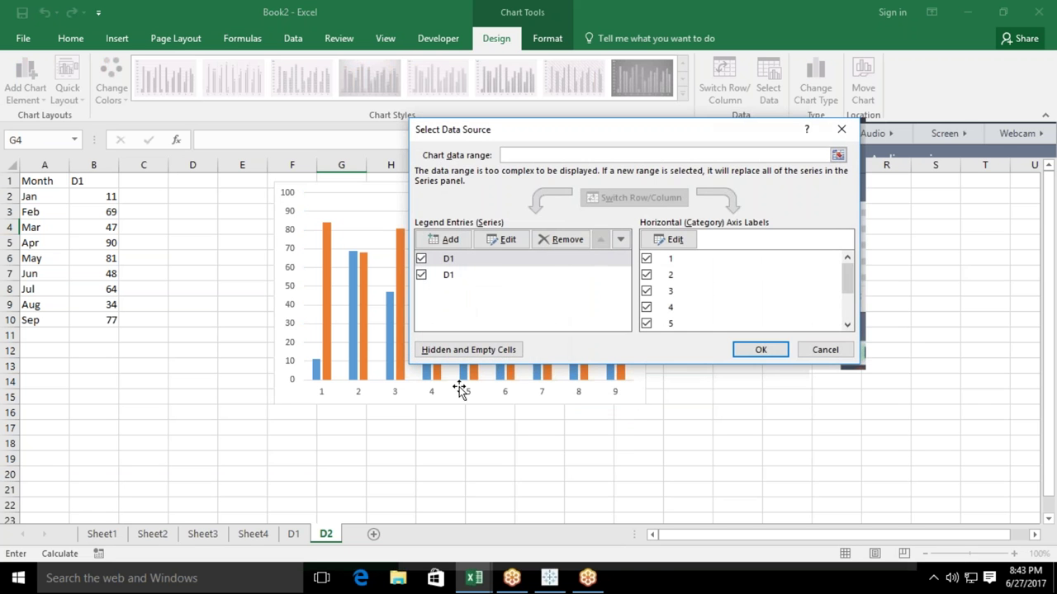
left_click(669, 240)
left_click_drag(53, 201, 33, 322)
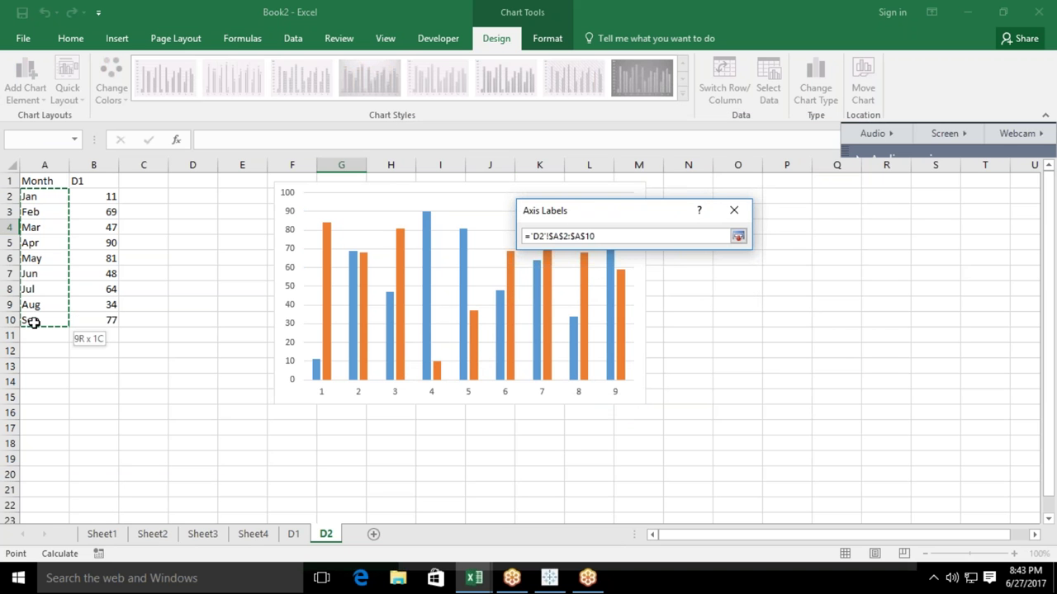
left_click(656, 271)
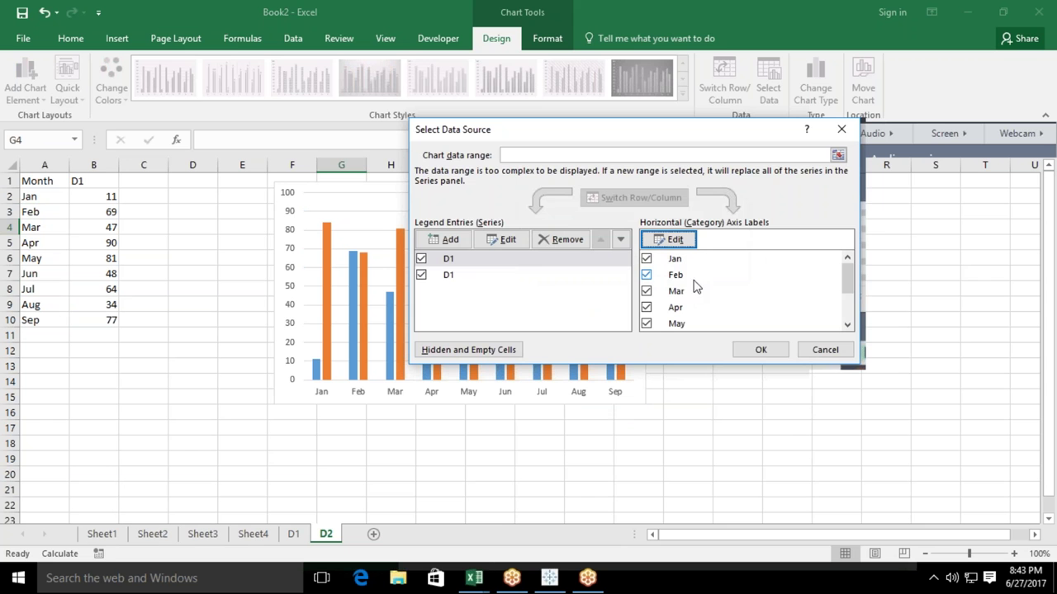
left_click(760, 349)
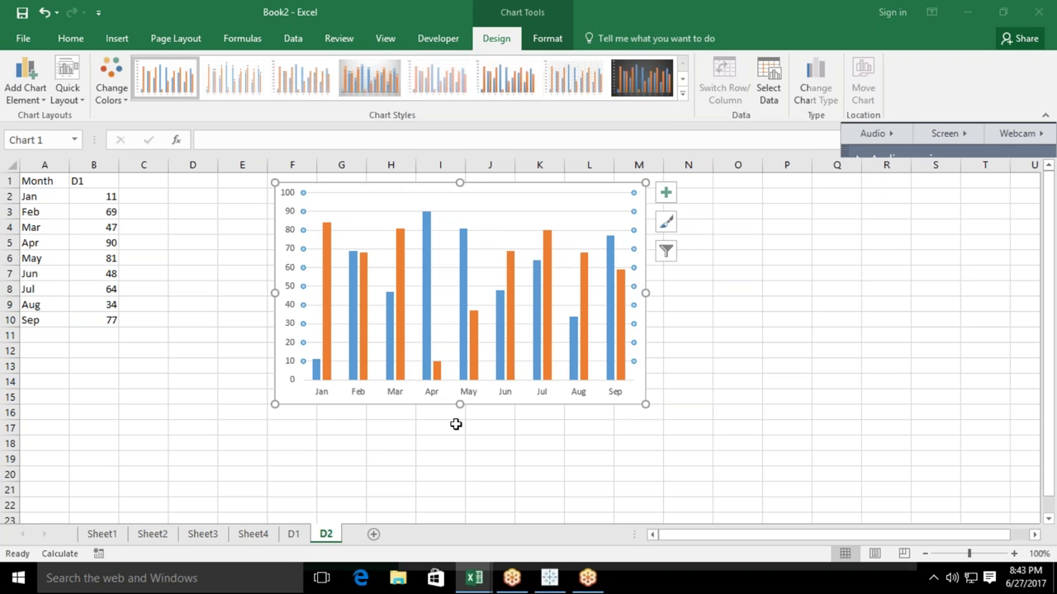
left_click(455, 425)
Change D2's B1 header to 'D2' and add a new blank worksheet, Sheet7.
left_click(294, 534)
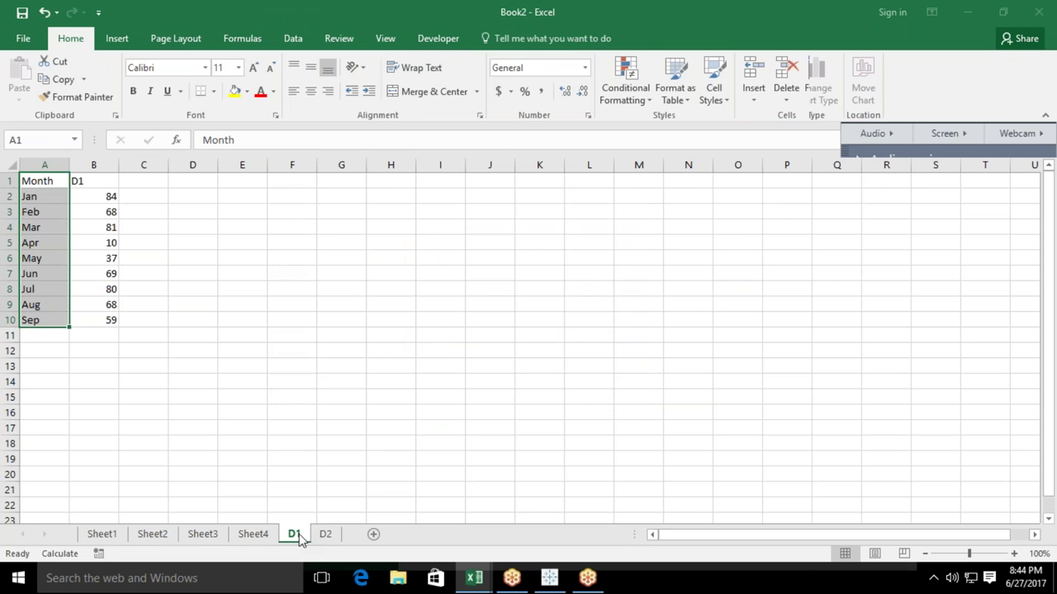
left_click(100, 183)
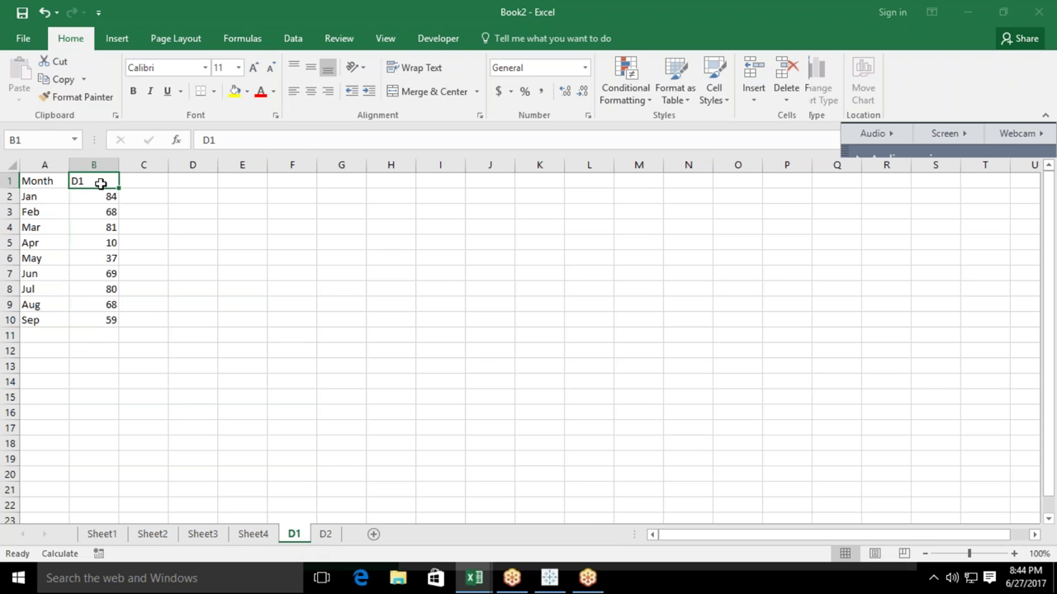
left_click(330, 535)
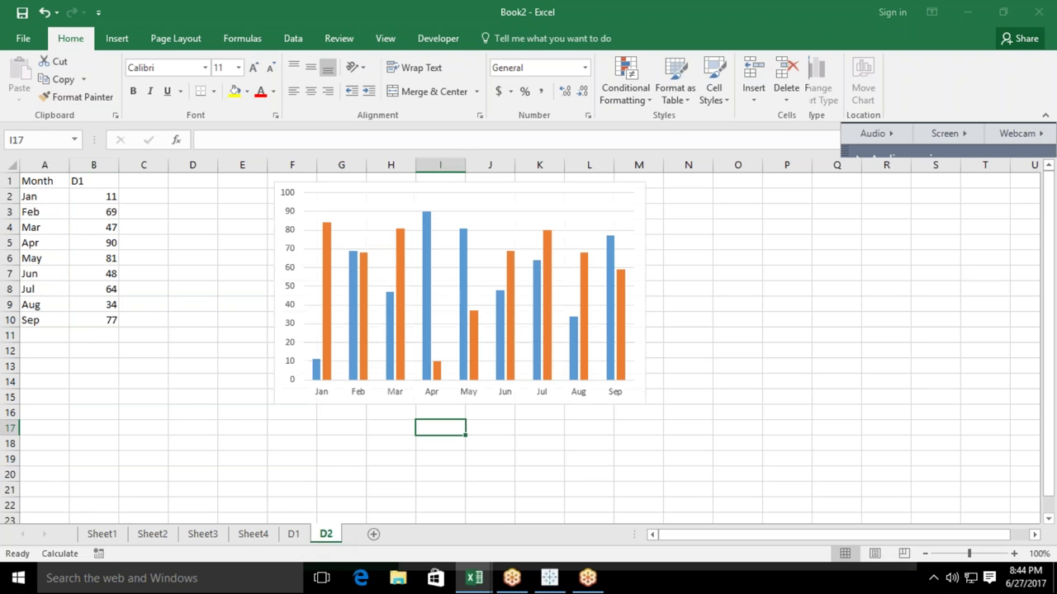
left_click(96, 175)
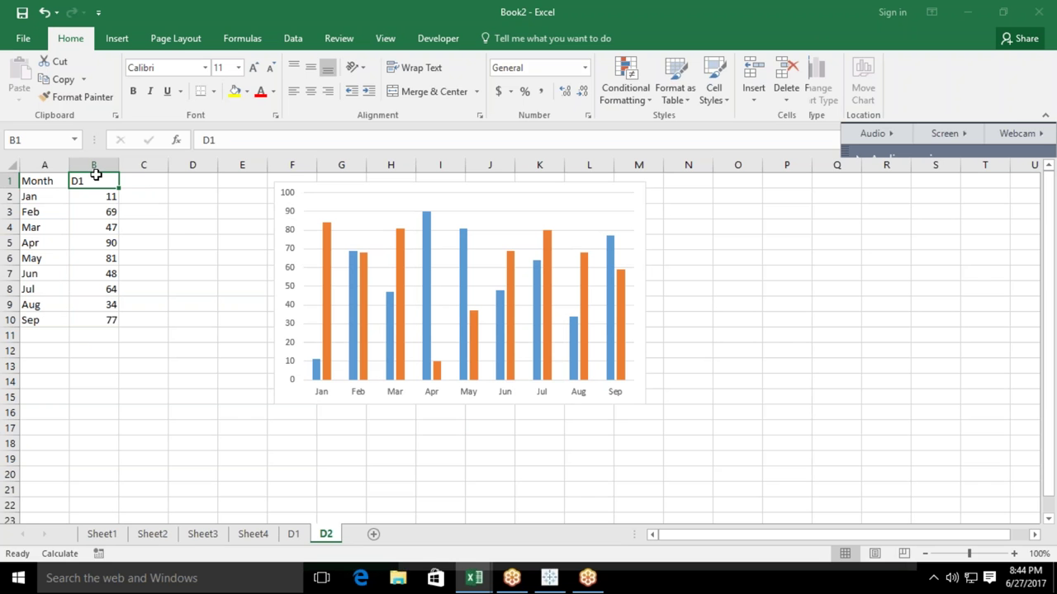
type("D2")
key("Return")
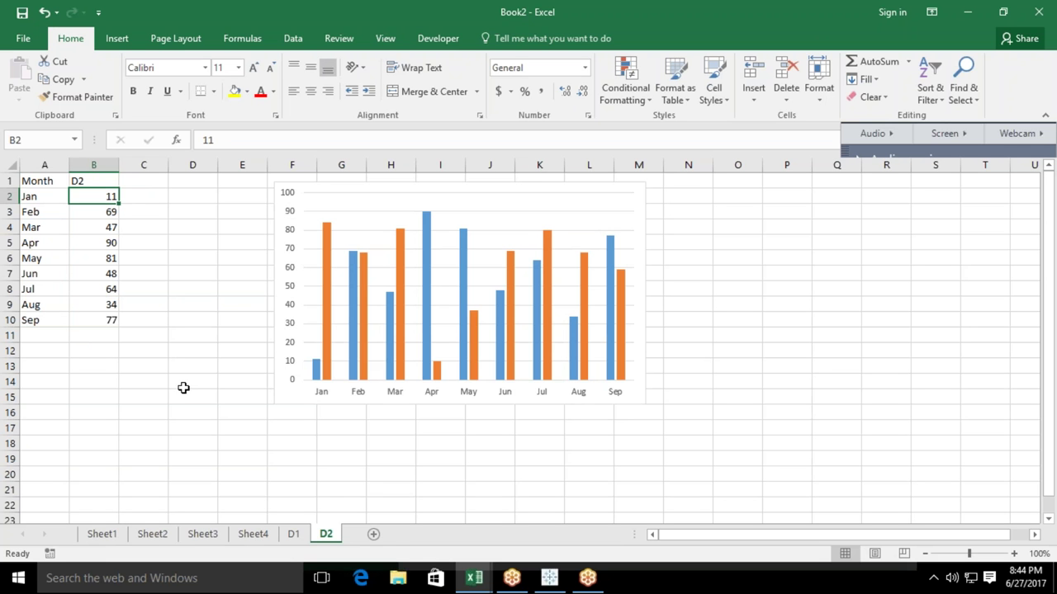
left_click(371, 536)
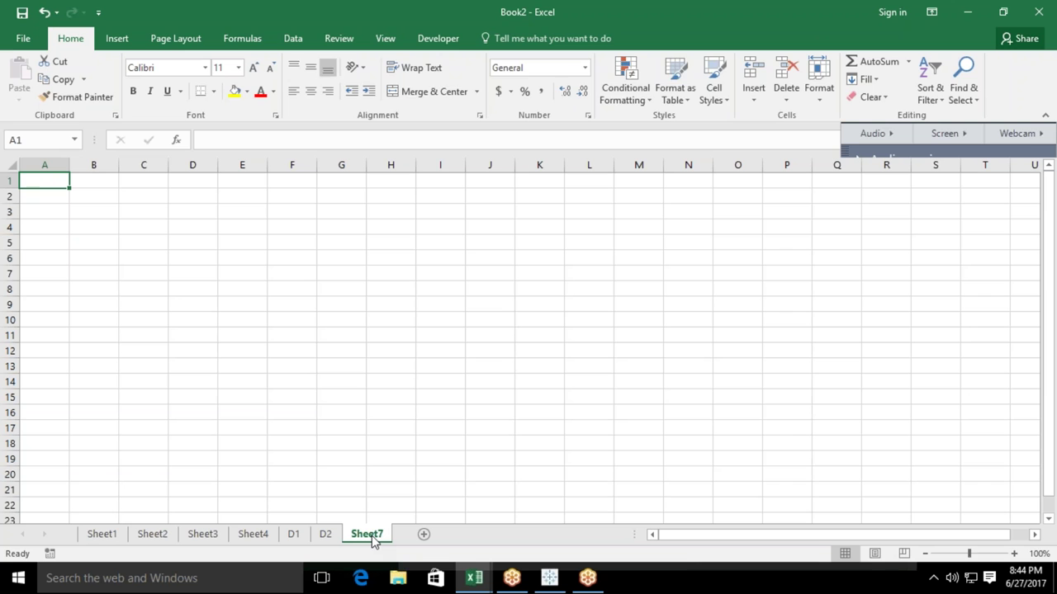
Enter the Month header in A1 and fill the months Jan through Jun down to A7.
type("Month")
key("Return")
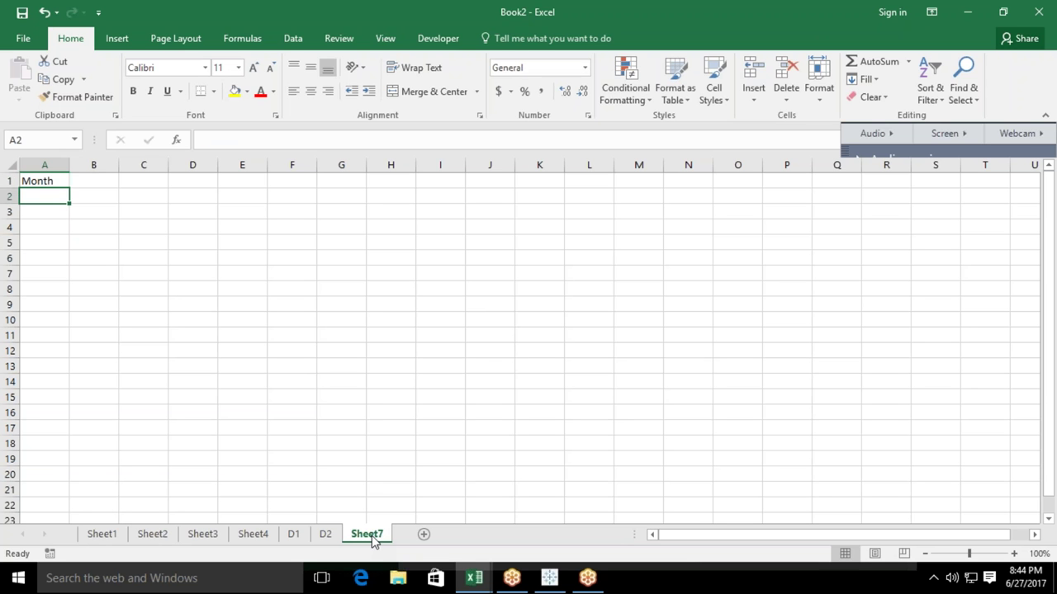
type("Jan")
key("Return")
key("Up")
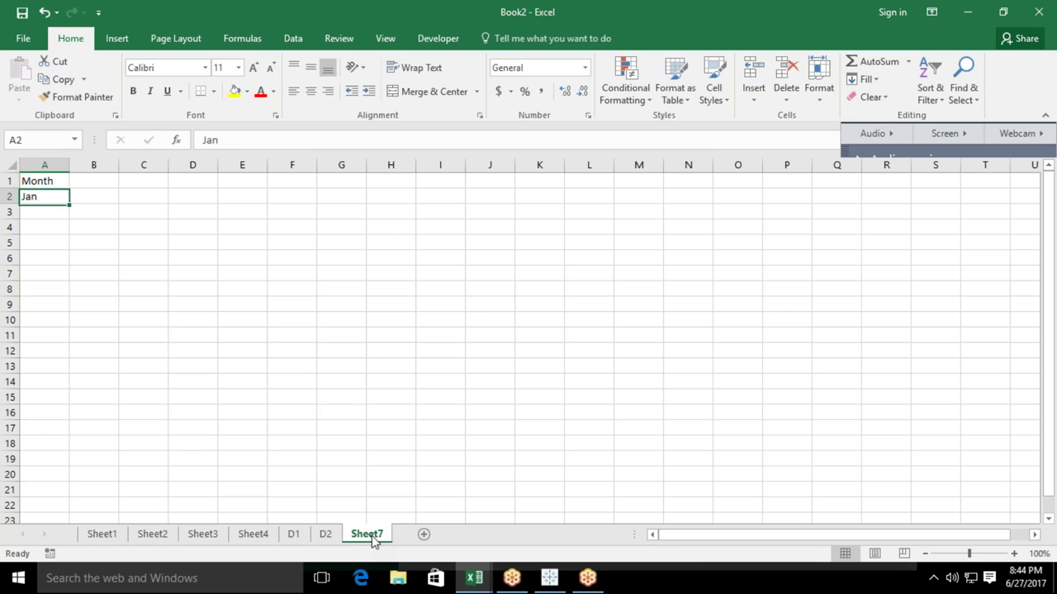
left_click_drag(70, 206, 71, 282)
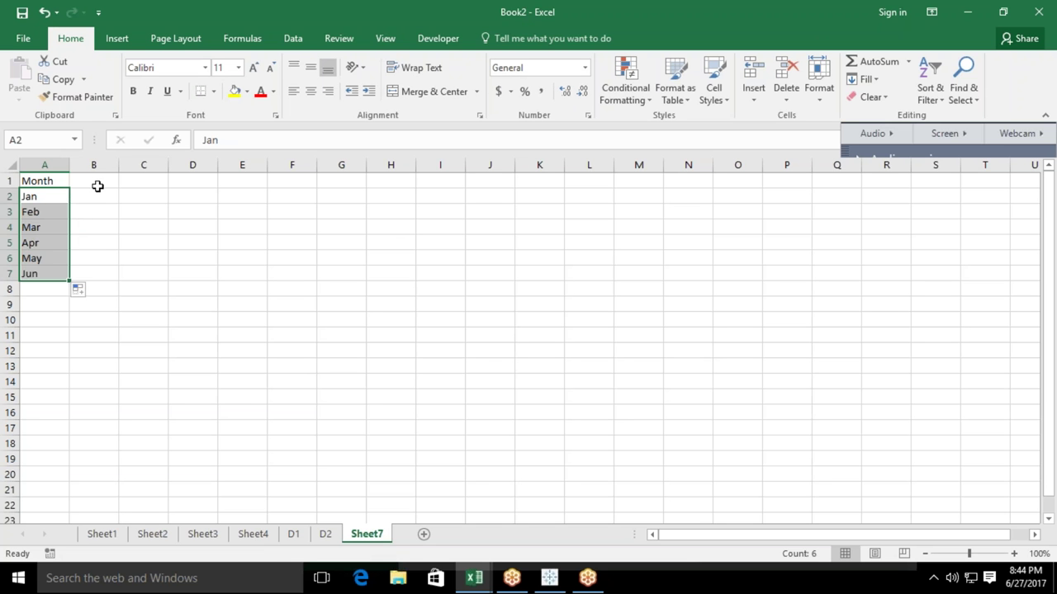
Add the Sales header and values 85, 36, 74, 14, 85, 36 in column B, then select A1:B7.
left_click(96, 184)
type("Sales")
key("Return")
type("85")
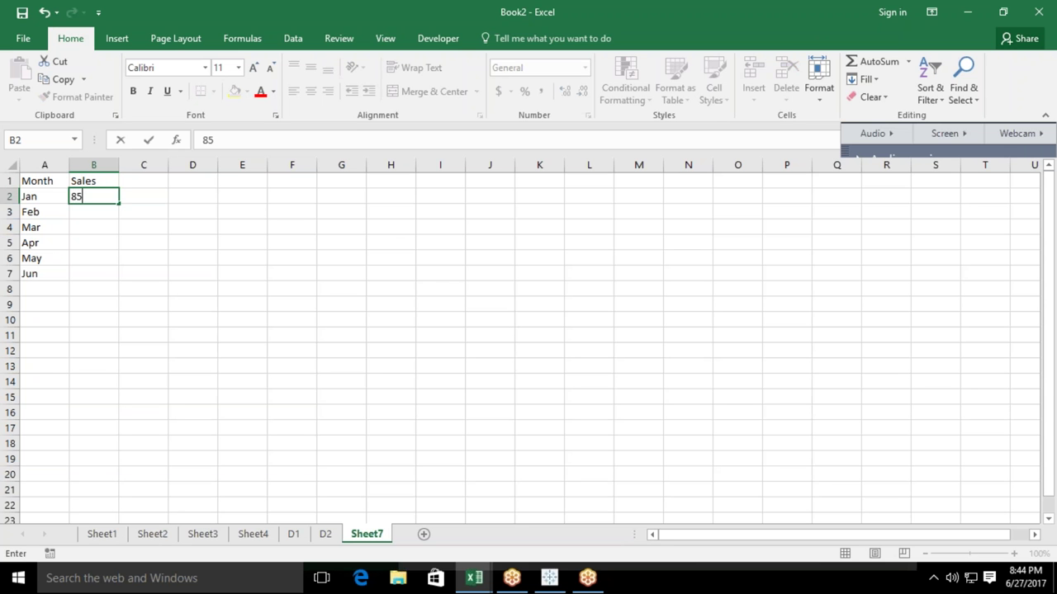
key("Return")
type("36")
key("Return")
type("74")
key("Return")
type("14")
key("Return")
type("85")
key("Return")
type("36")
key("Return")
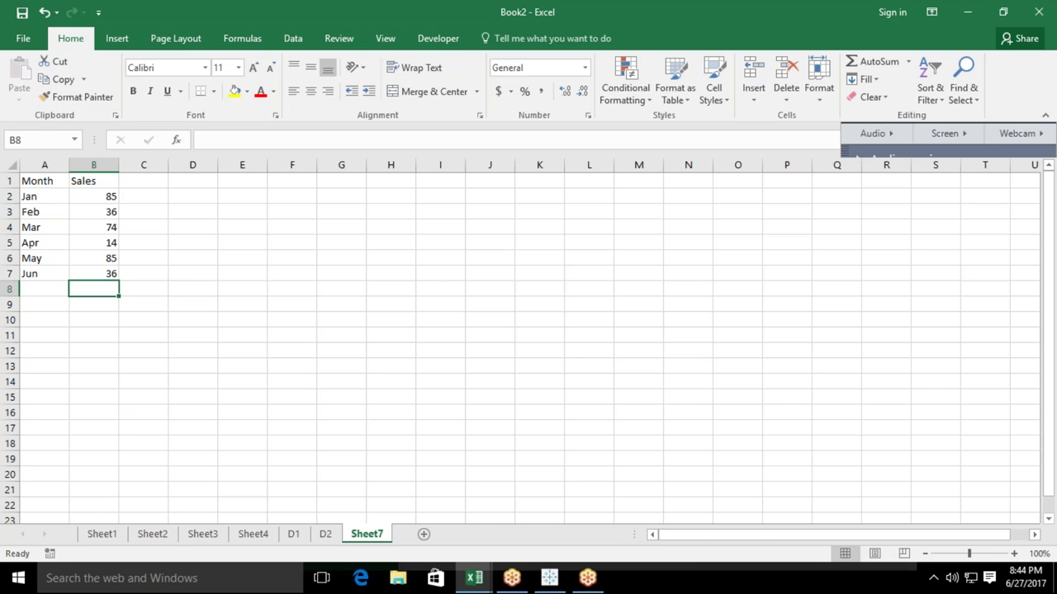
mouse_move(50, 179)
left_mouse_down()
mouse_move(96, 228)
mouse_move(102, 267)
left_mouse_up()
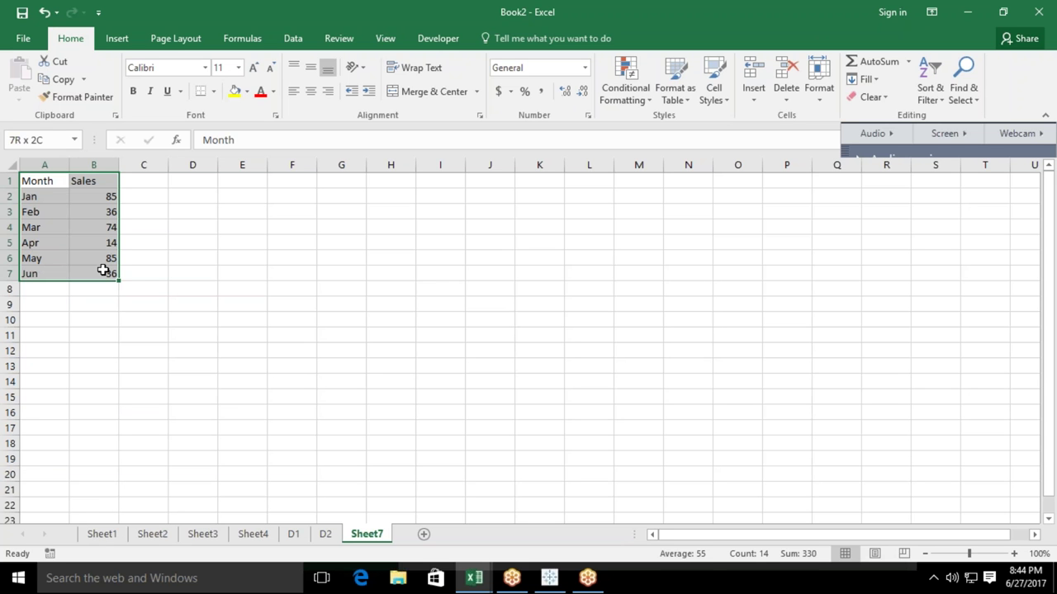
left_click(118, 39)
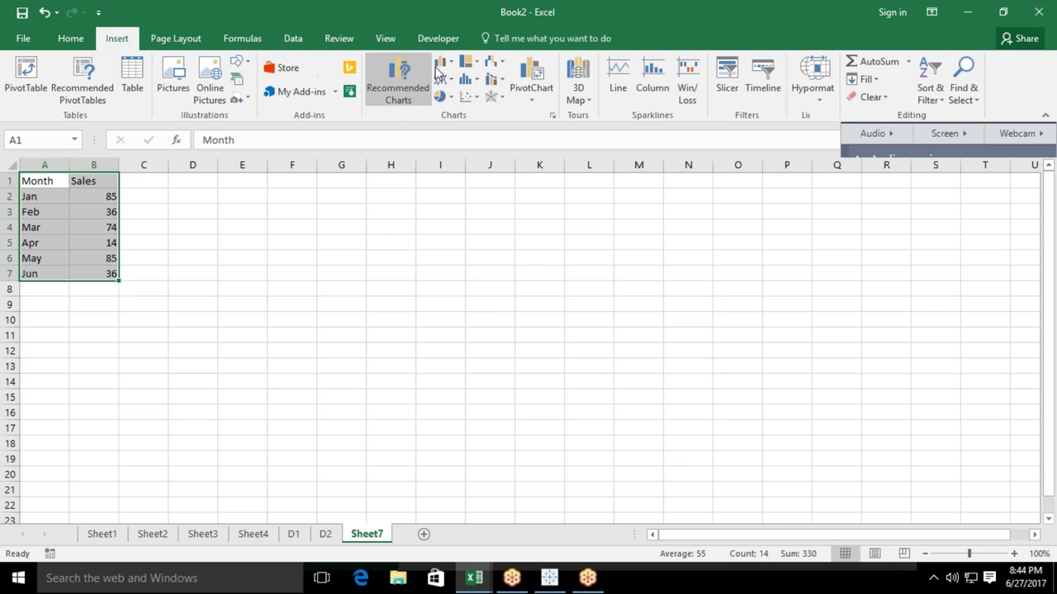
Insert a clustered column chart of the table and move it beside the data.
left_click(441, 62)
left_click(453, 111)
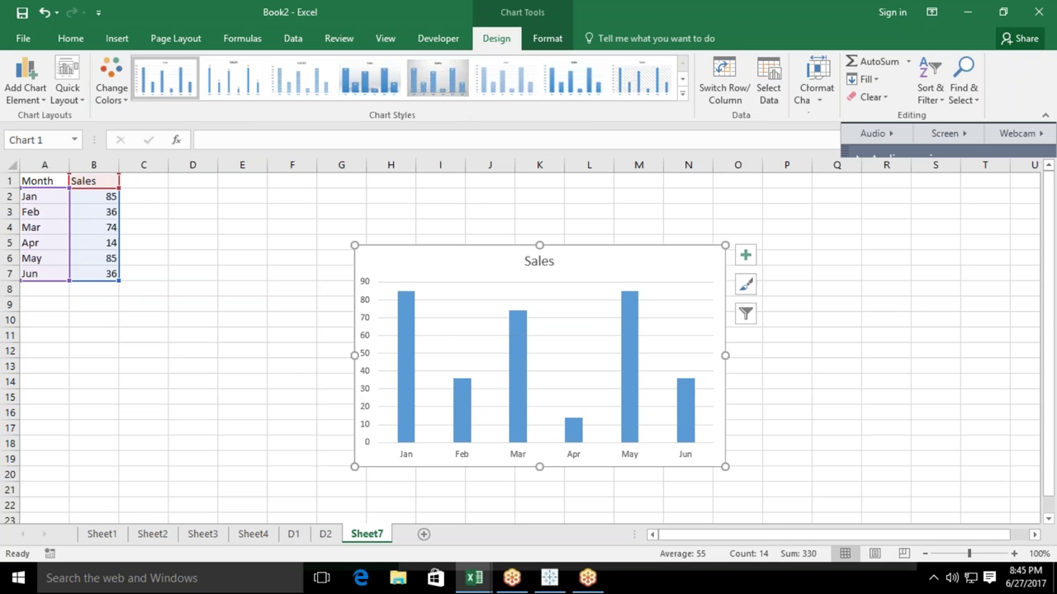
left_click_drag(430, 248, 365, 193)
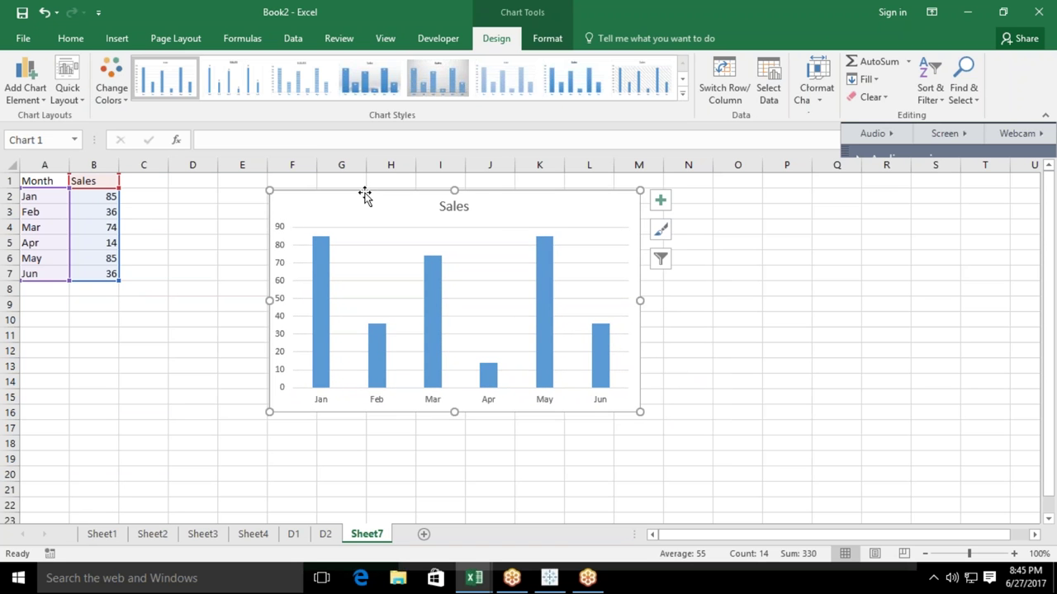
left_click(690, 320)
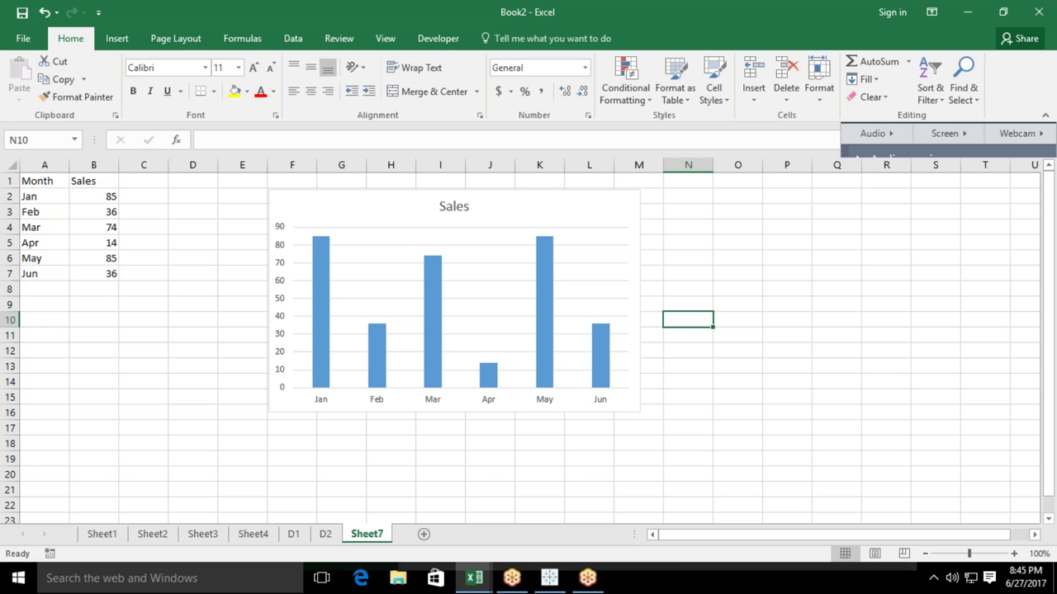
Add a Jul row with sales of 65 in A8:B8.
left_click(45, 288)
type("Jul")
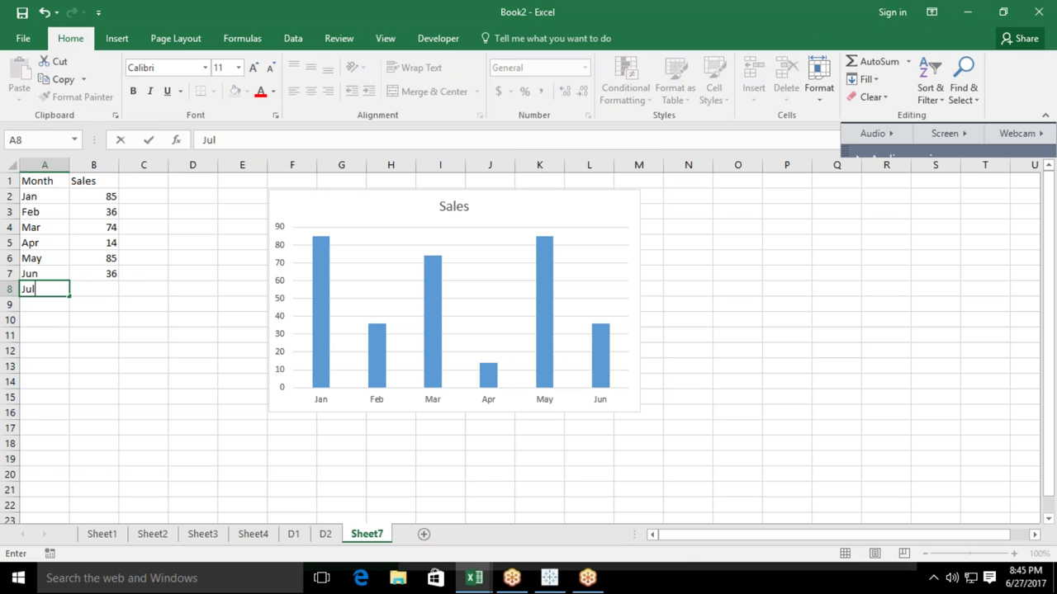
key("Tab")
type("65")
key("Return")
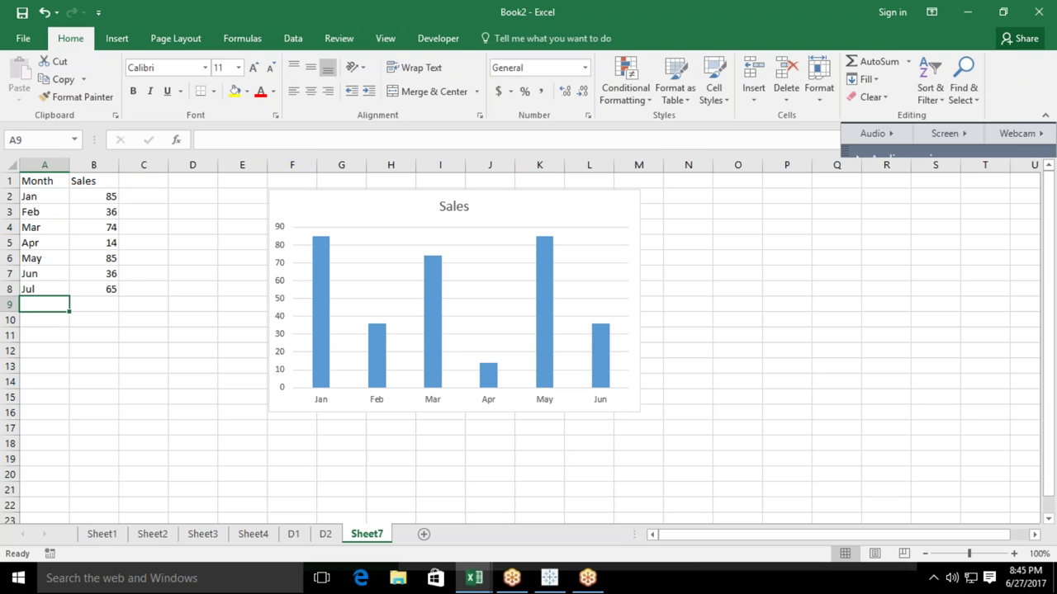
Stretch the chart's source range to include row 8, then clear the Jul row.
left_click(274, 408)
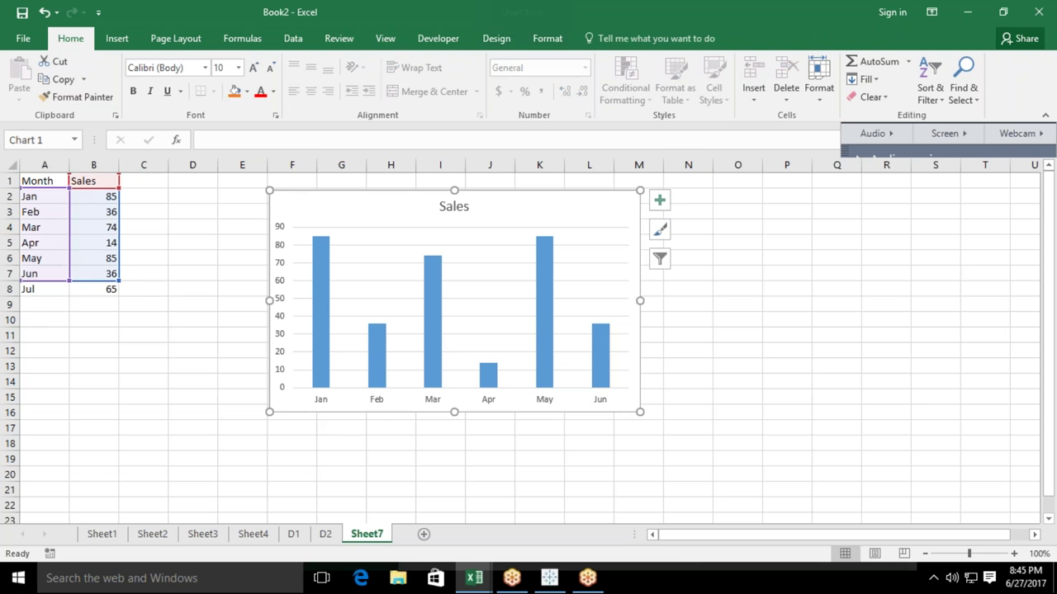
left_click_drag(120, 280, 120, 295)
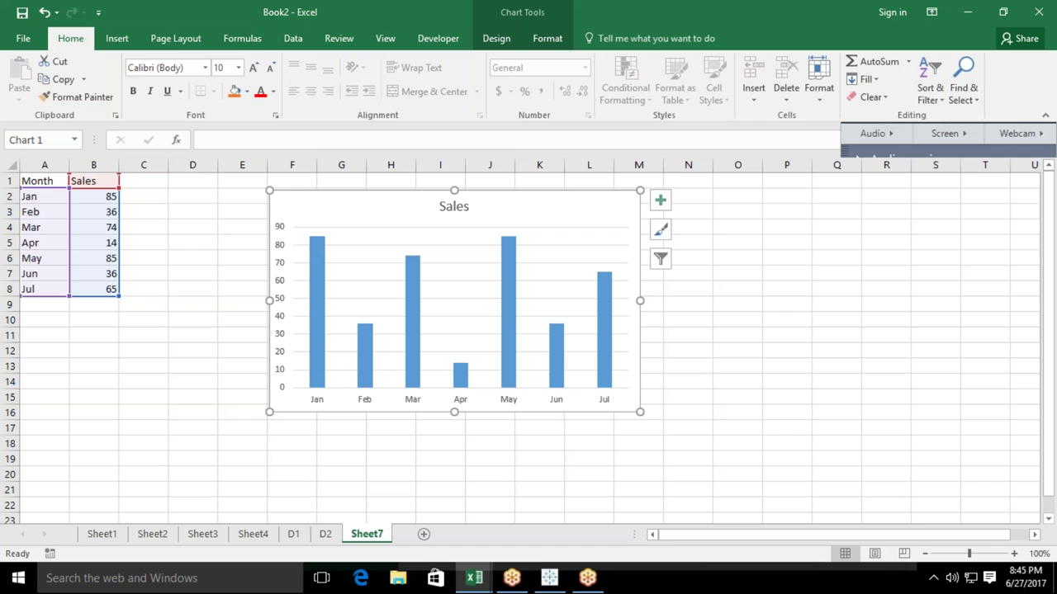
left_click_drag(120, 296, 119, 368)
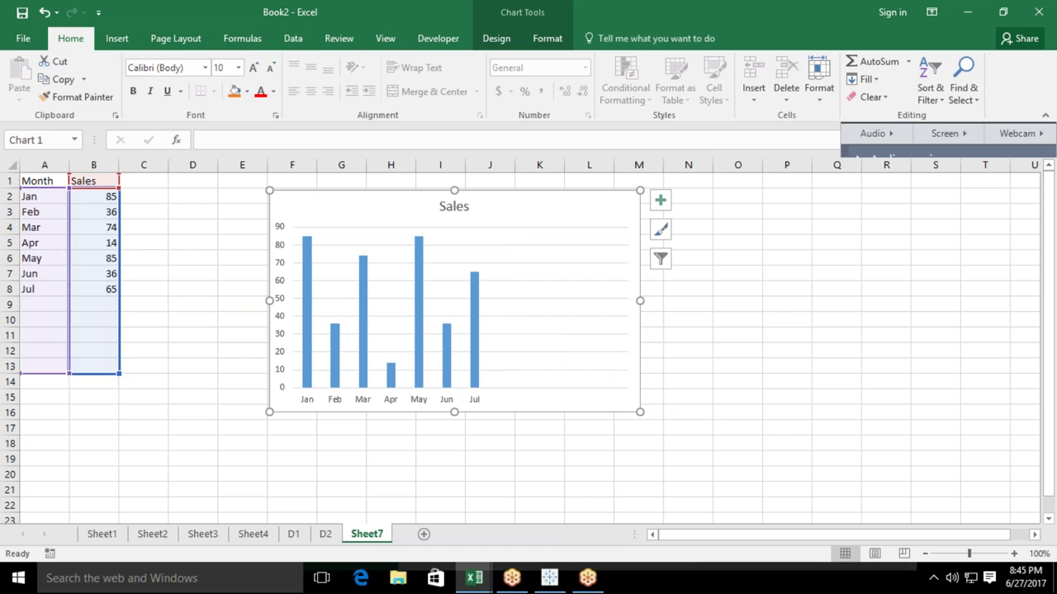
mouse_move(67, 375)
left_mouse_down()
mouse_move(69, 297)
mouse_move(89, 289)
left_mouse_up()
left_click(61, 335)
key("Delete")
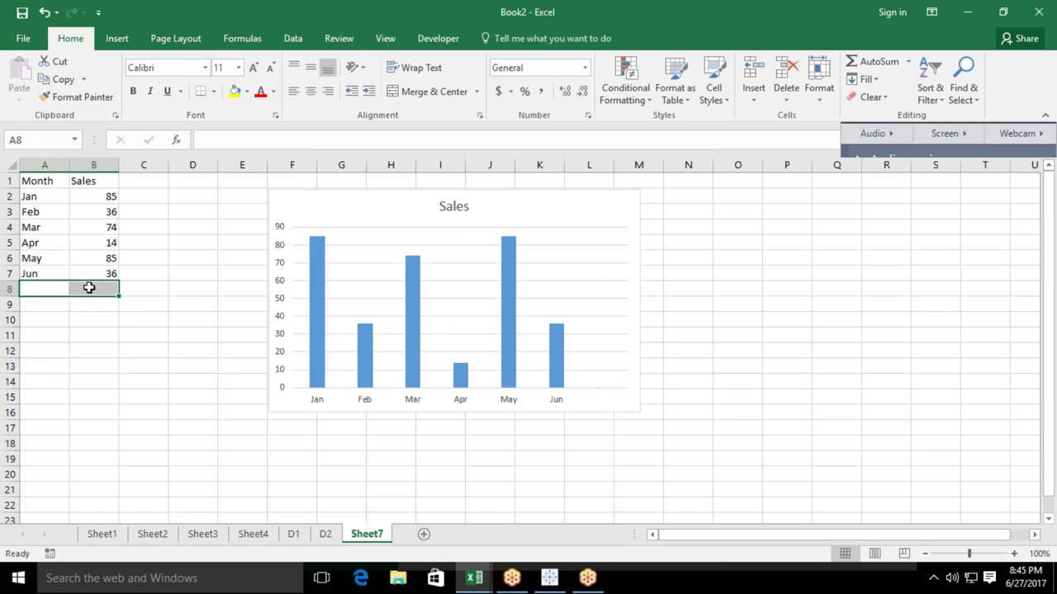
Restore the Jul 65 row and enter =OFFSET(A1,1,0) in cell C10.
key("ctrl+z")
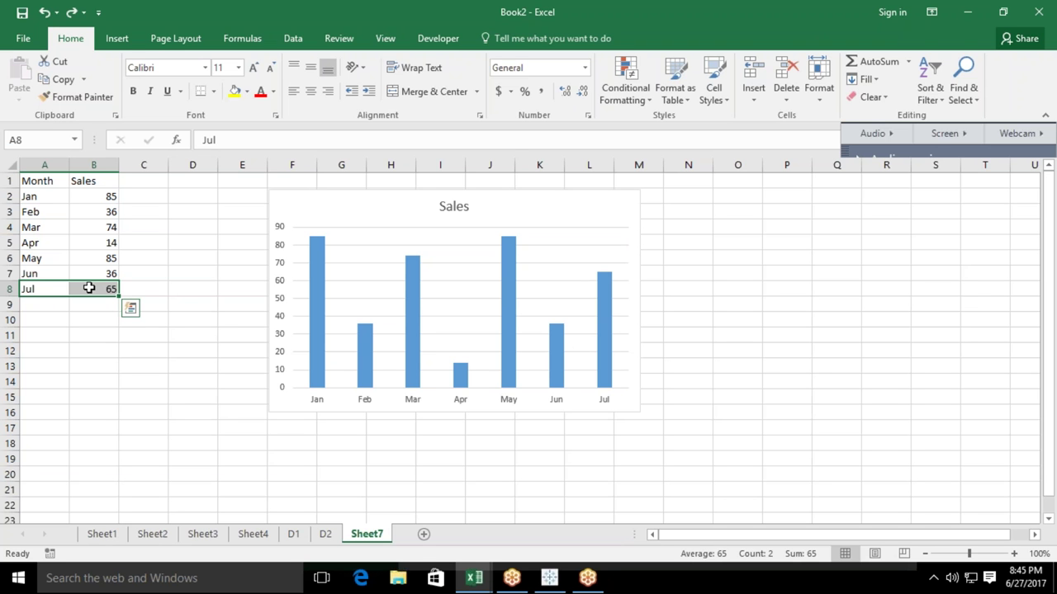
left_click(136, 321)
type("=")
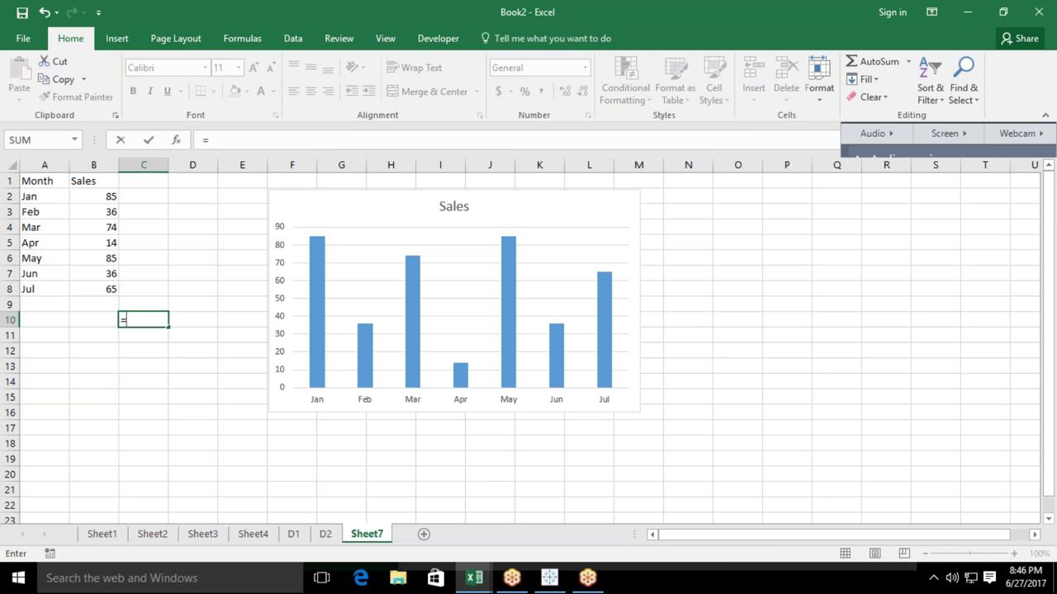
type("of")
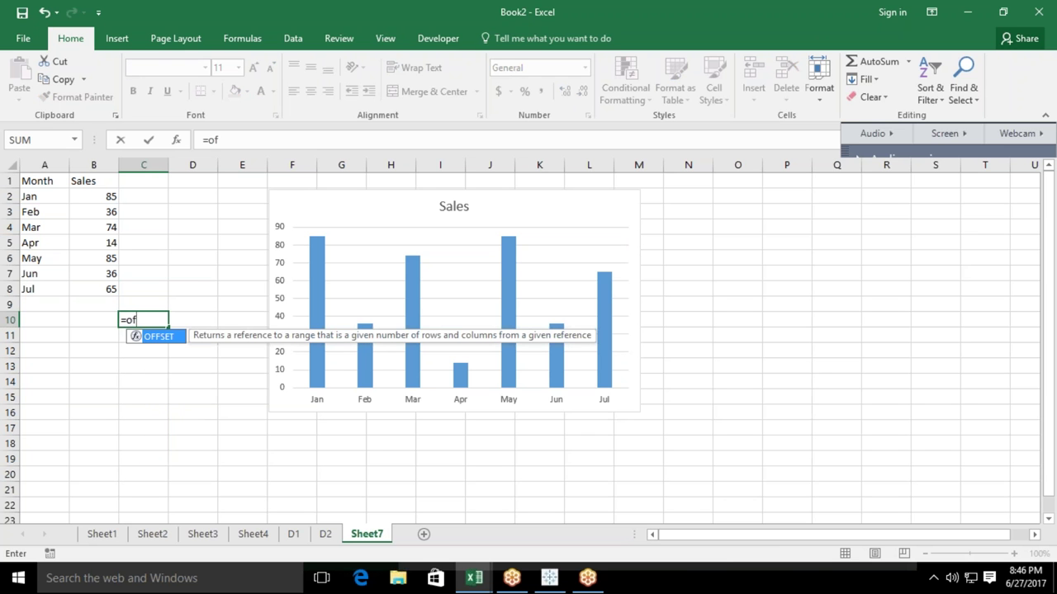
key("Tab")
left_click(23, 179)
type(",1")
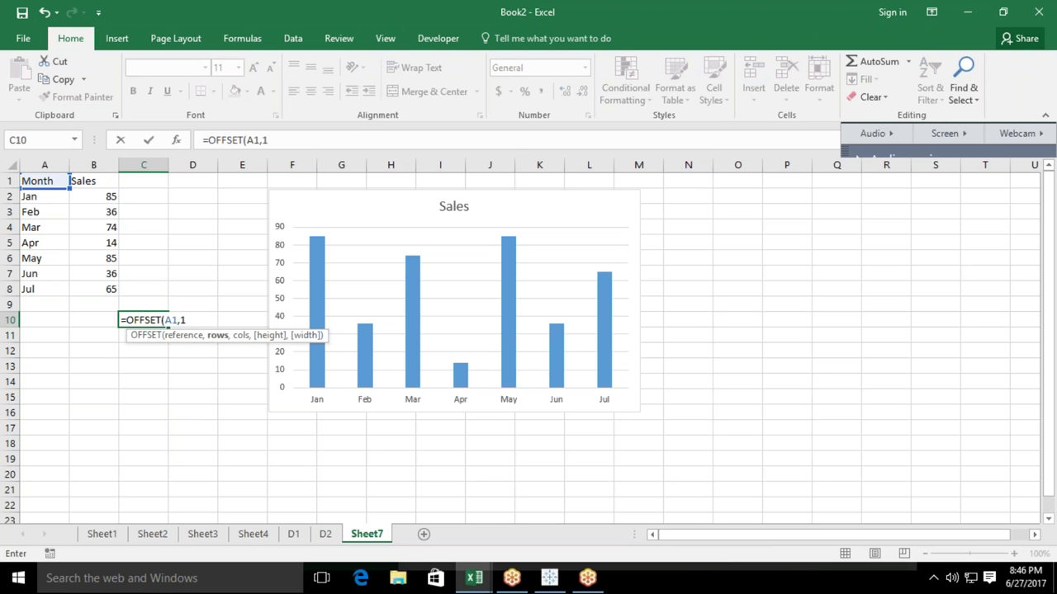
type(",")
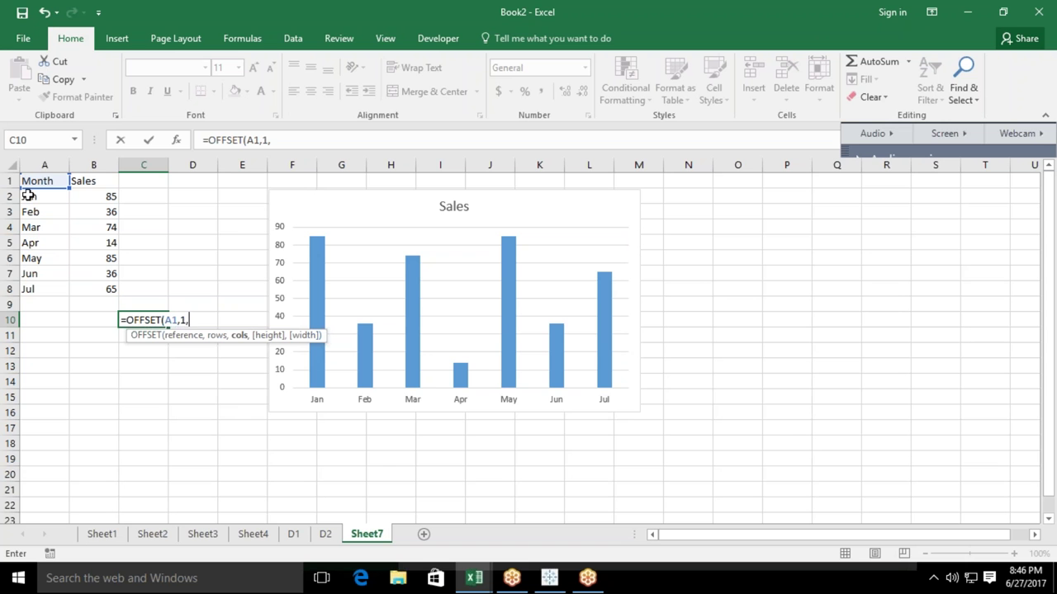
type("0")
key("Return")
key("Up")
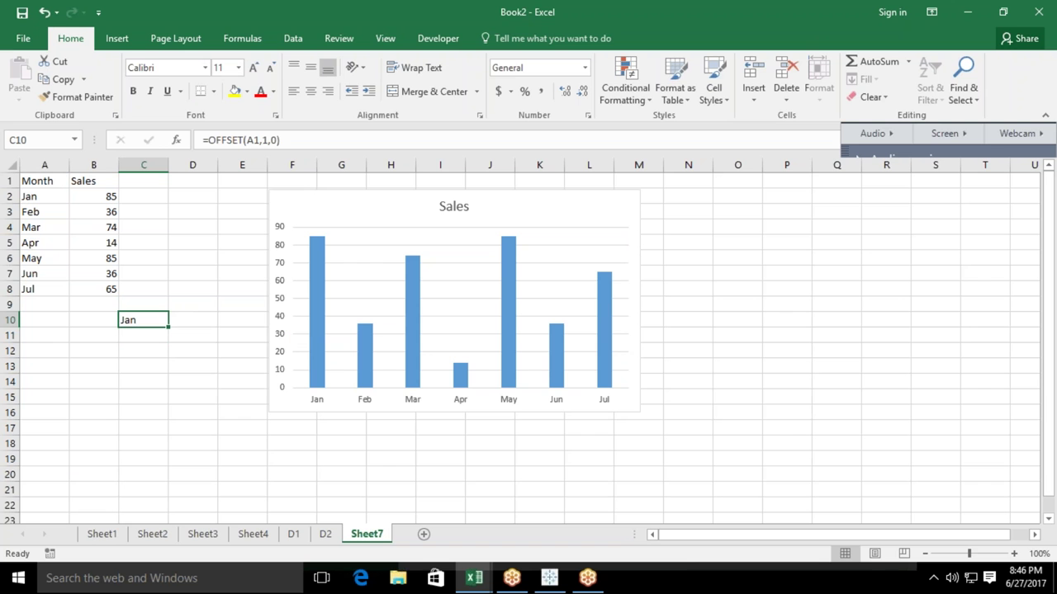
Wrap the C10 formula in SUM to give =SUM(OFFSET(A1,1,0)).
left_click(207, 140)
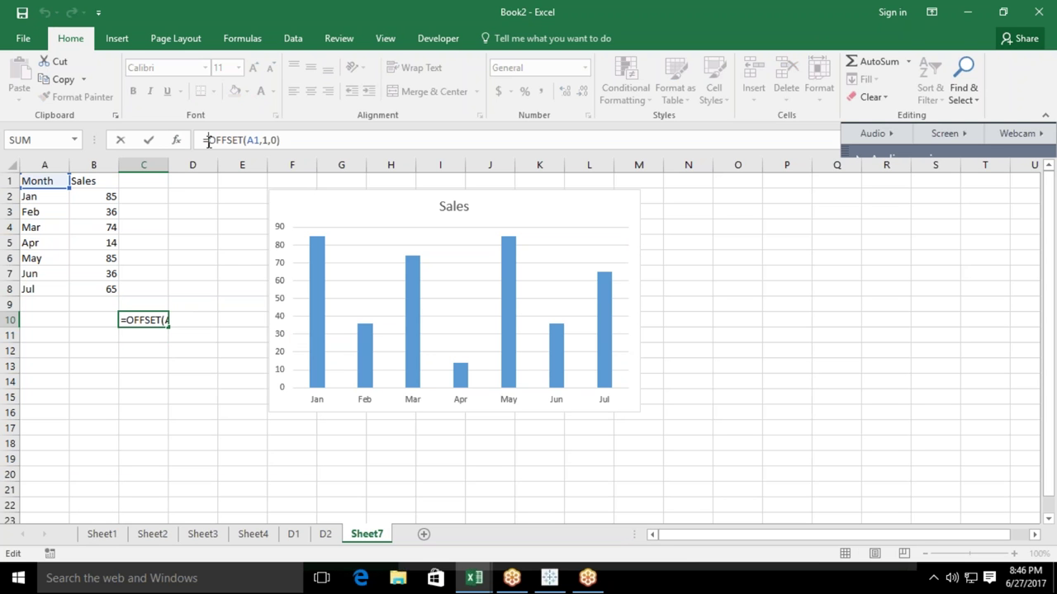
type("s")
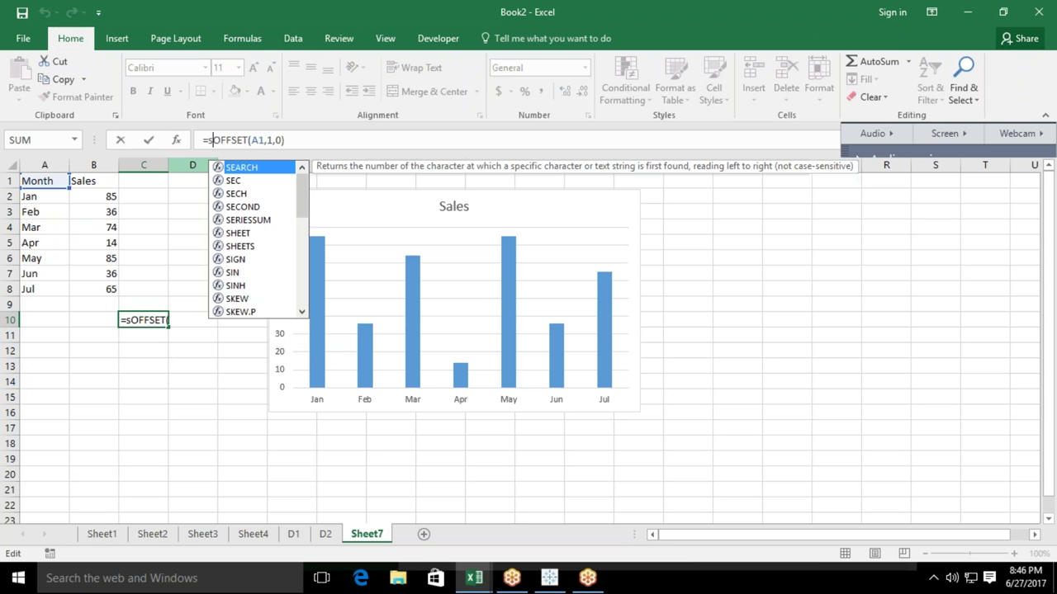
key("Escape")
key("Tab")
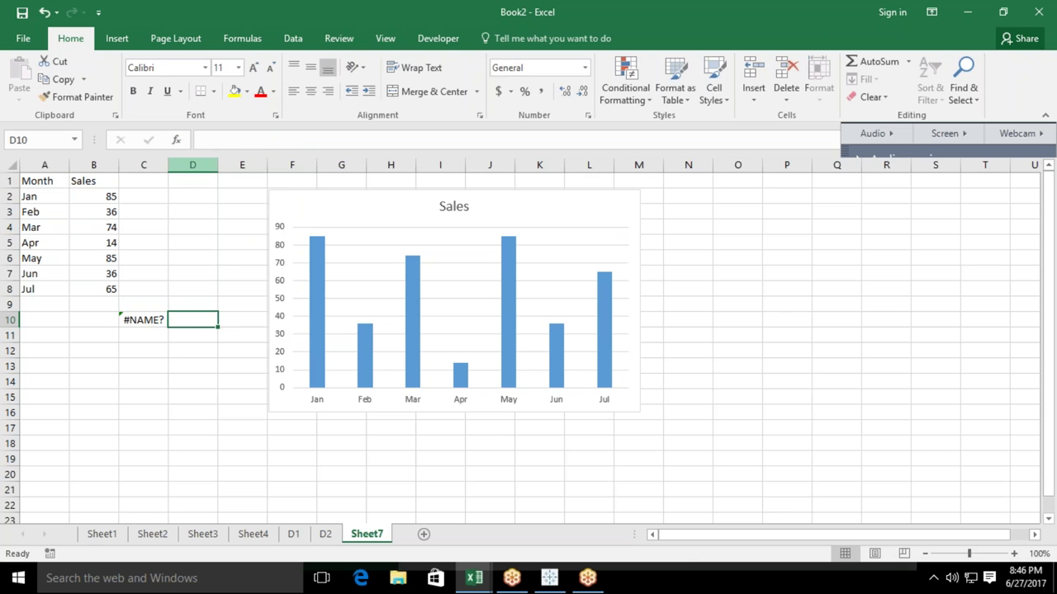
key("Left")
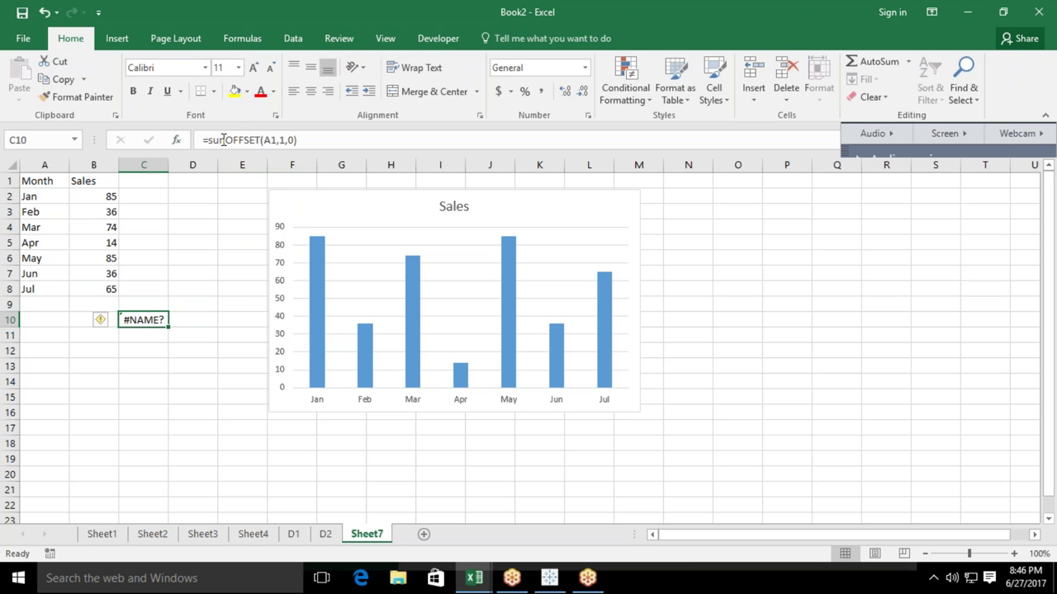
left_click(221, 140)
type("un")
key("BackSpace")
type("m")
key("Tab")
key("Return")
key("Return")
key("Up")
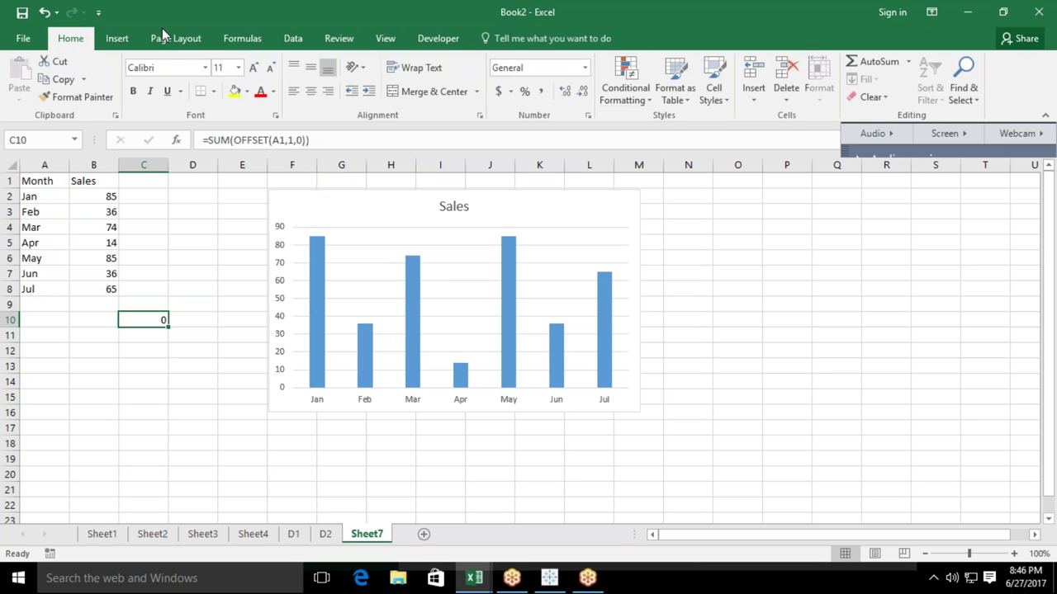
left_click(261, 39)
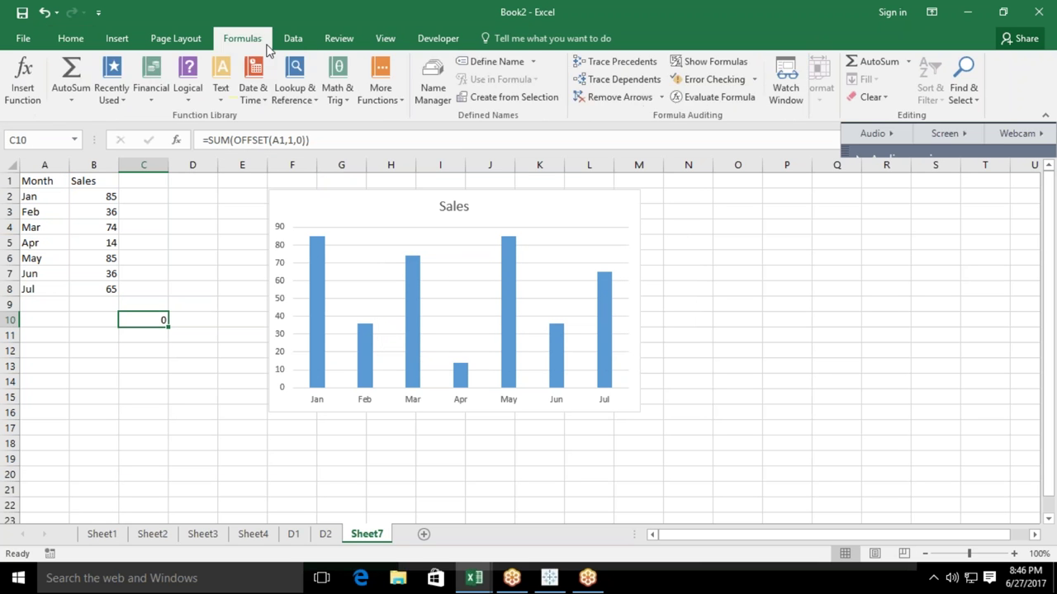
Evaluate the C10 formula step by step, then close the evaluation.
left_click(696, 102)
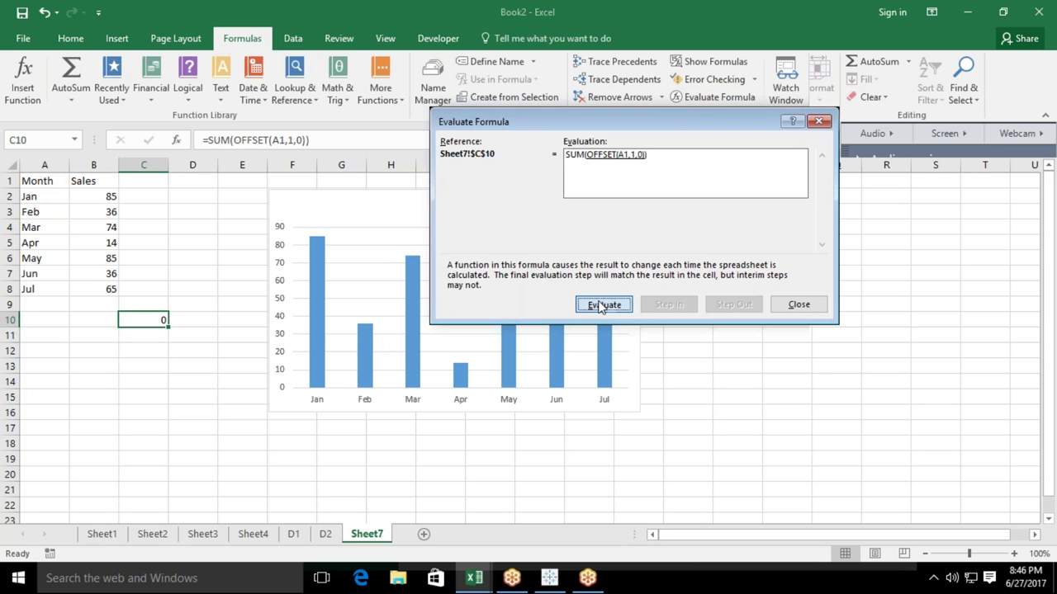
left_click(601, 306)
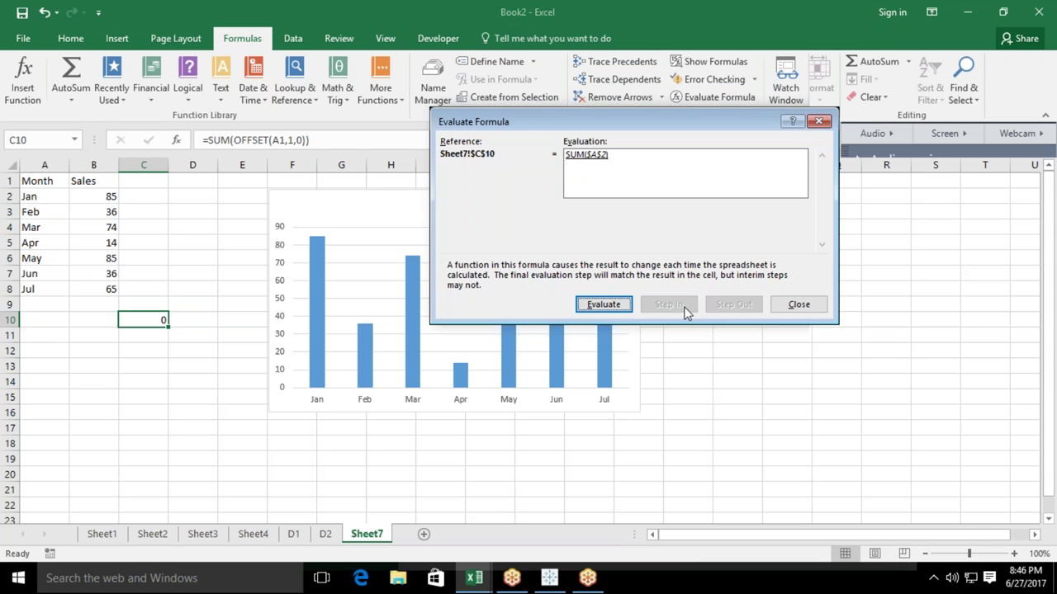
left_click(779, 305)
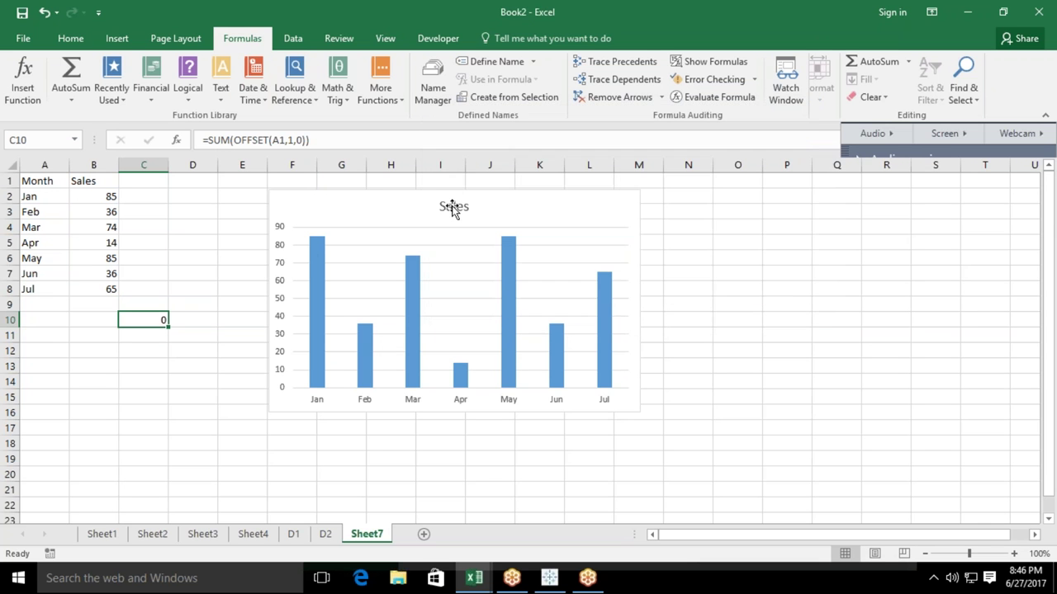
Change C10 to =SUM(OFFSET(A1,1,0,7,1)) and evaluate it again.
left_click(299, 140)
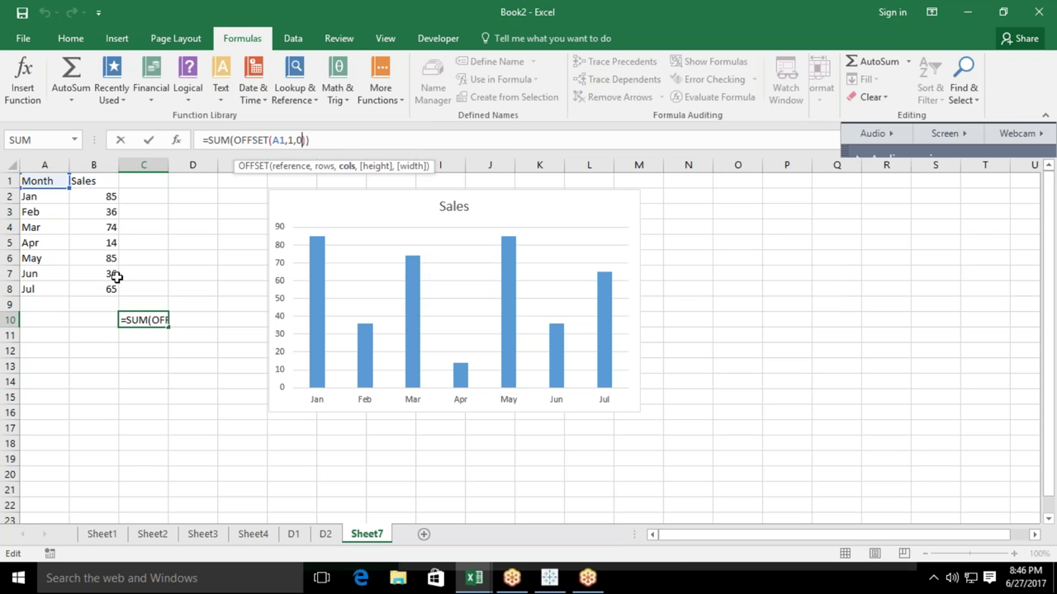
type(",")
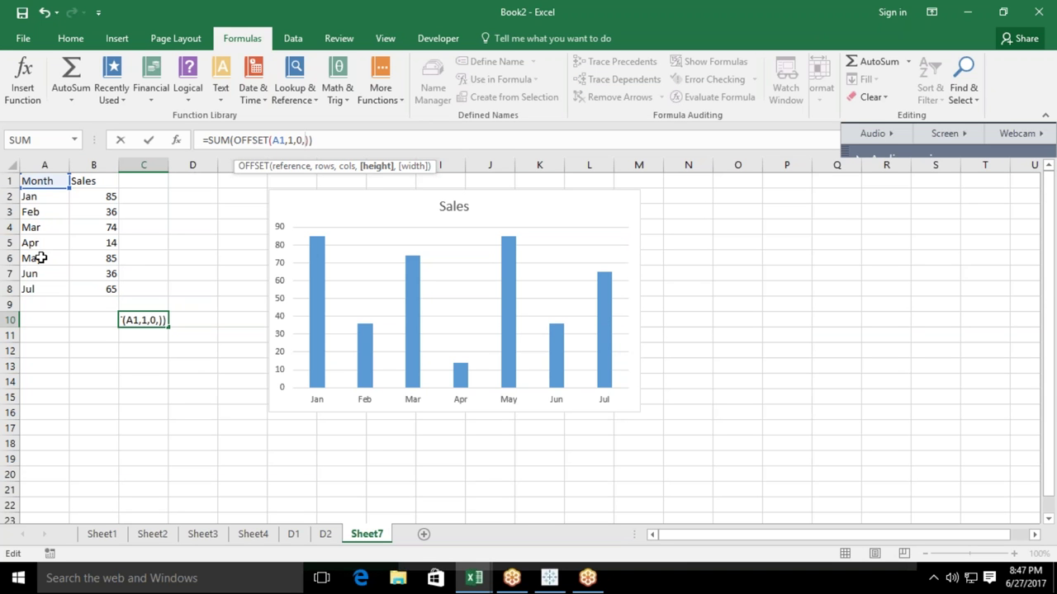
type("7")
type(",1)")
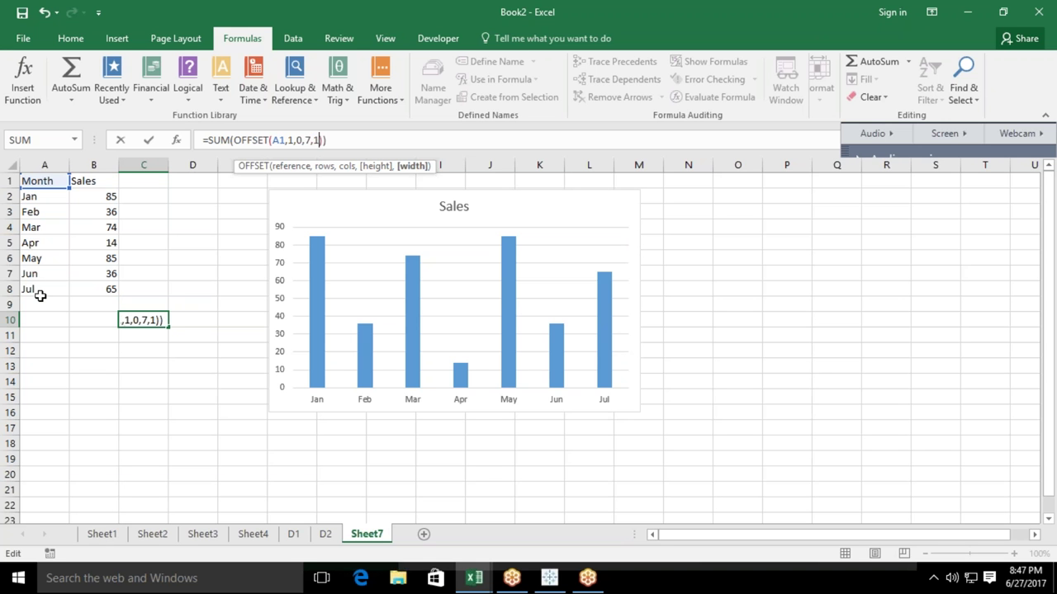
key("Return")
key("Up")
left_click(701, 103)
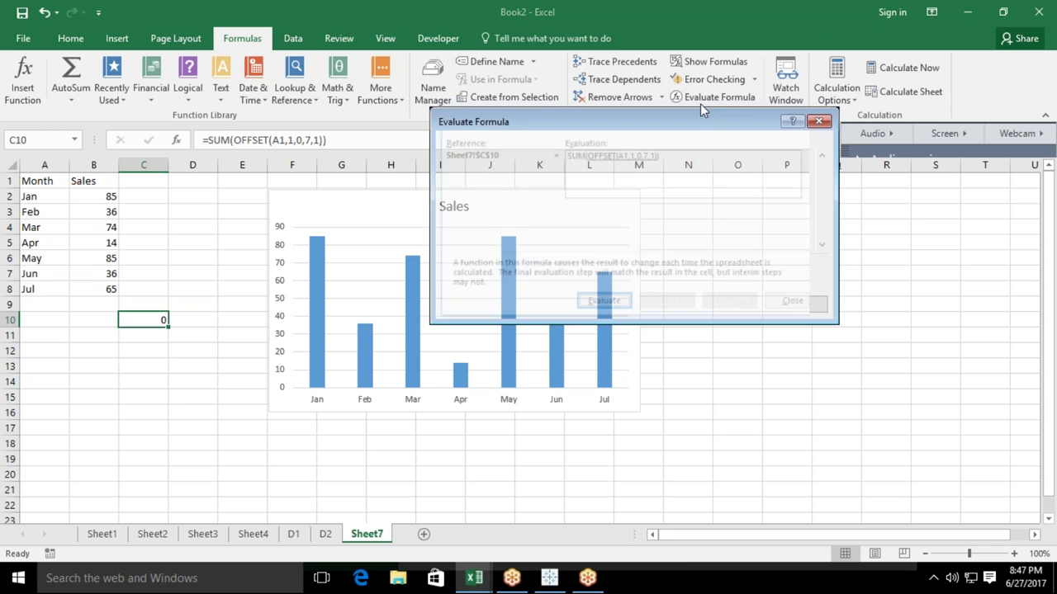
Evaluate the OFFSET to A2:A8, then replace the height 7 with COUNTA(A:A).
left_click(604, 304)
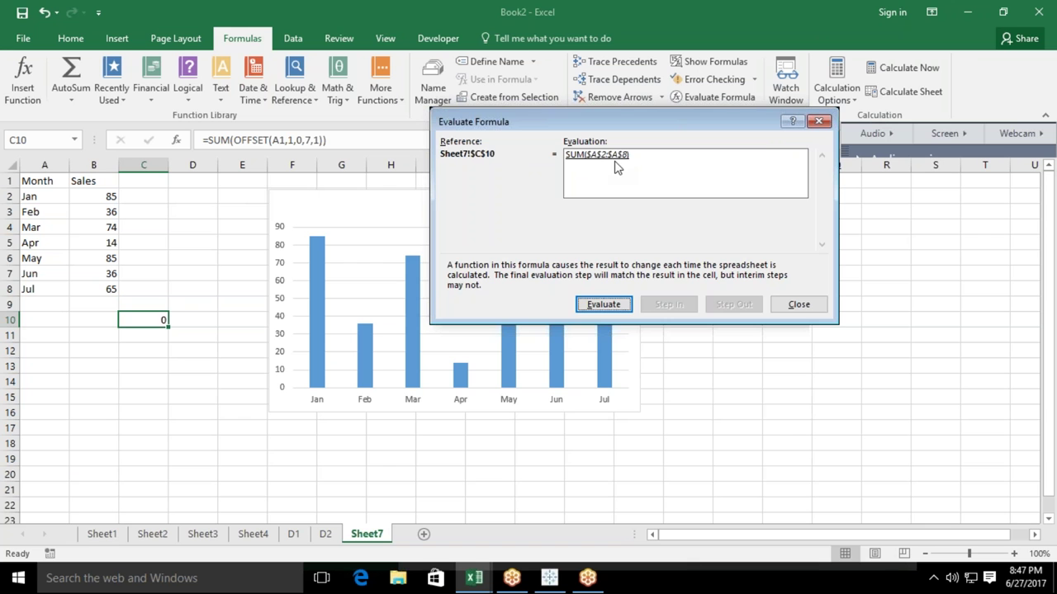
left_click(798, 305)
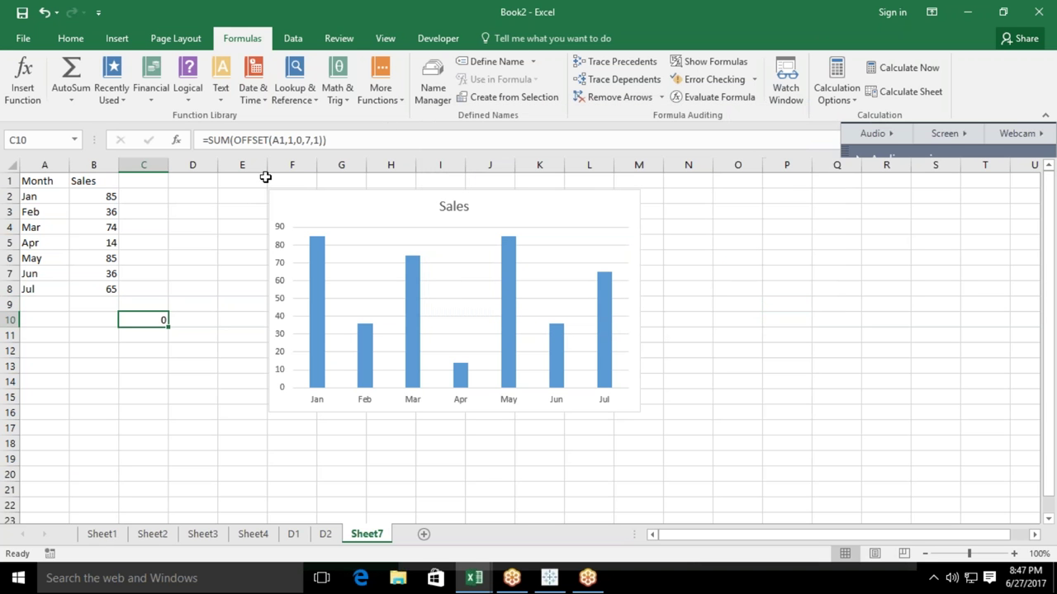
left_click(312, 142)
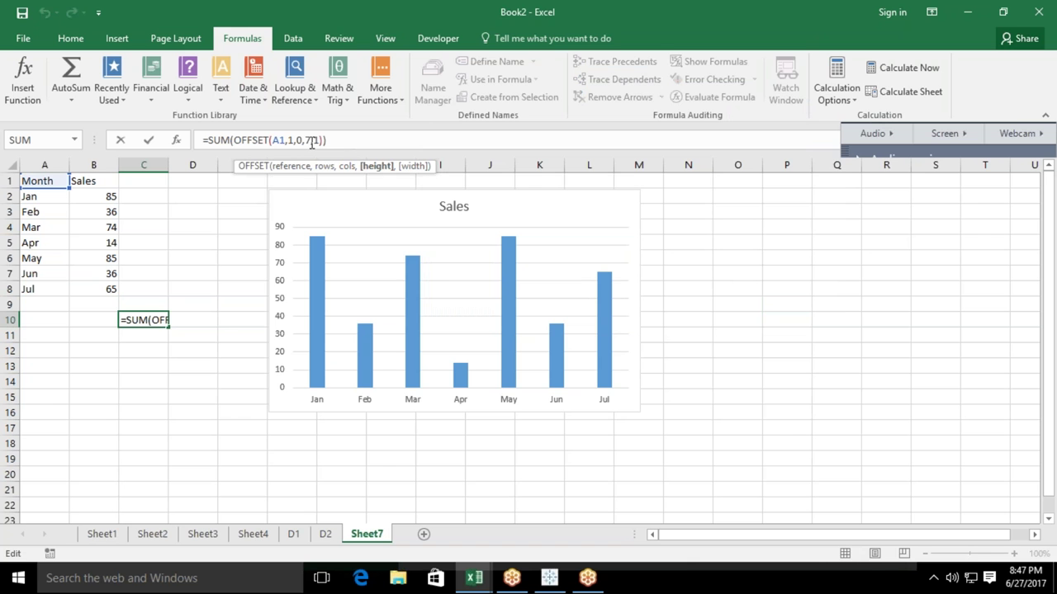
key("BackSpace")
type("cou")
key("Down")
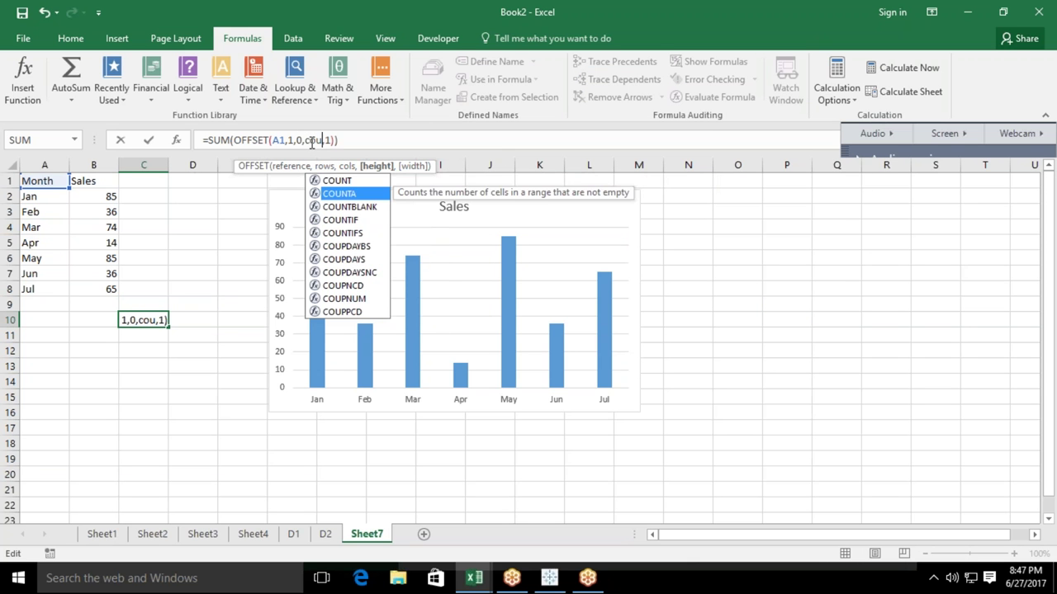
key("Tab")
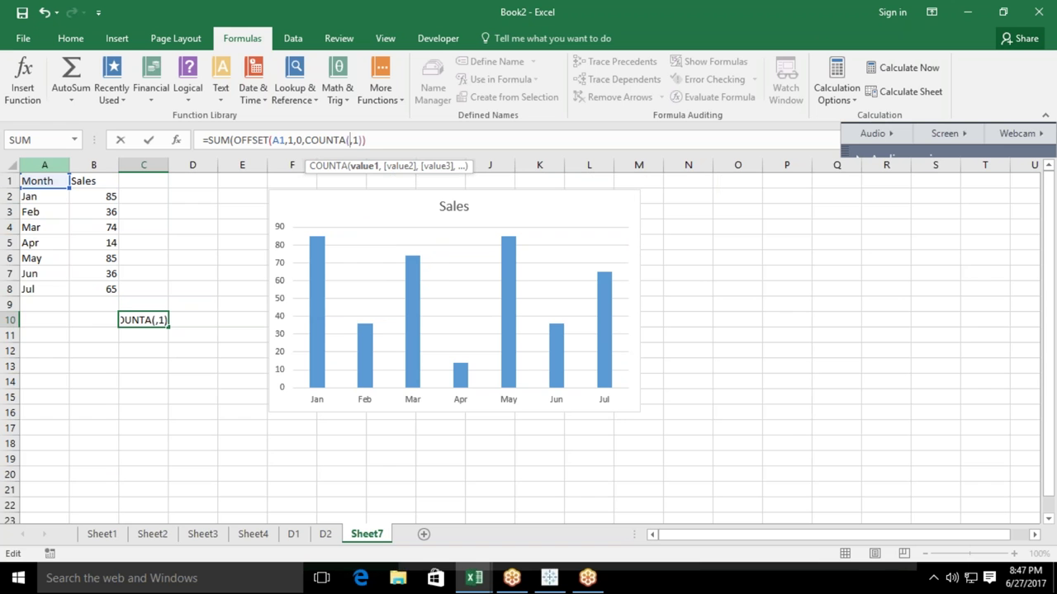
left_click(44, 165)
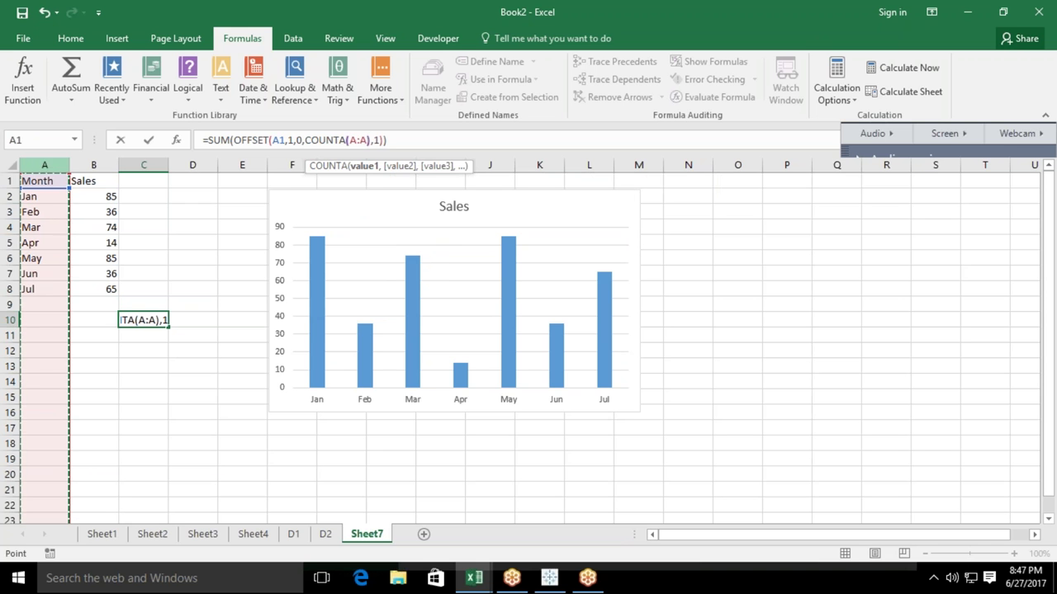
type(")")
key("Return")
key("Up")
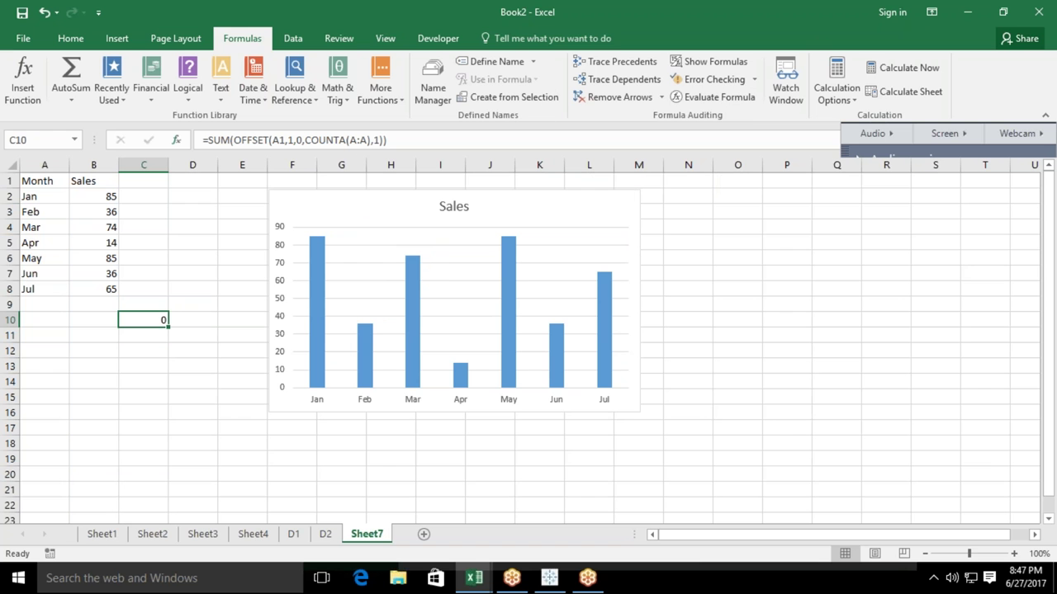
Subtract 1 from the COUNTA height, giving =SUM(OFFSET(A1,1,0,COUNTA(A:A)-1,1)).
left_click(370, 140)
type("-1,")
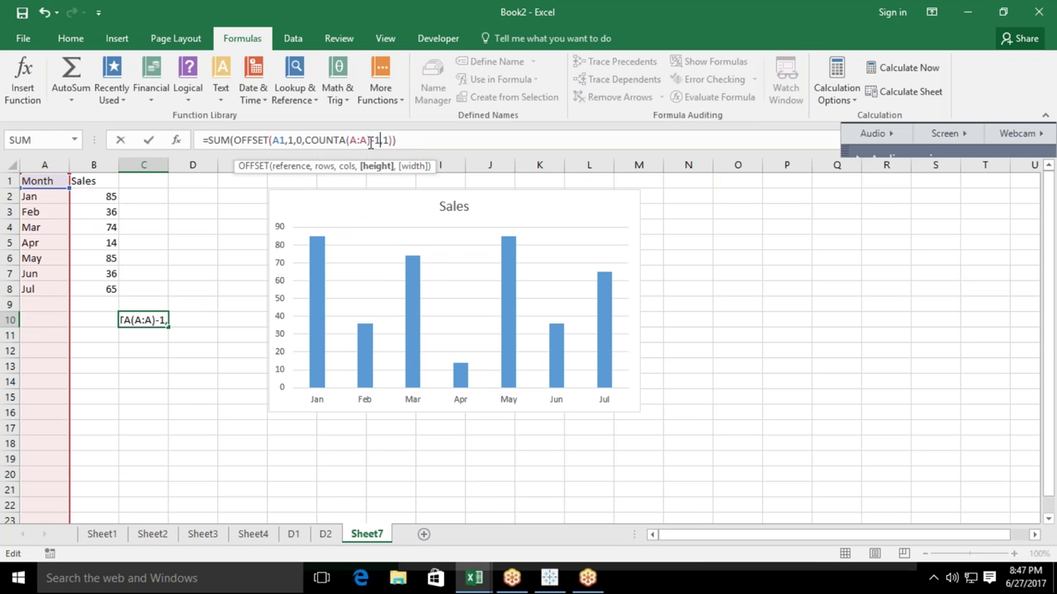
key("Return")
key("Up")
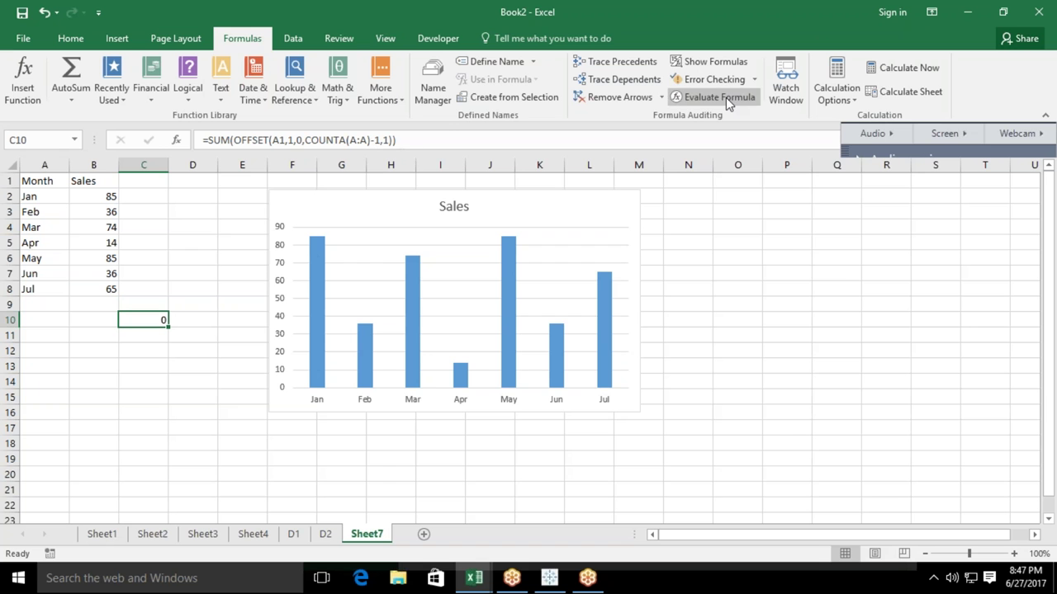
left_click(726, 97)
left_click(618, 307)
left_click(619, 307)
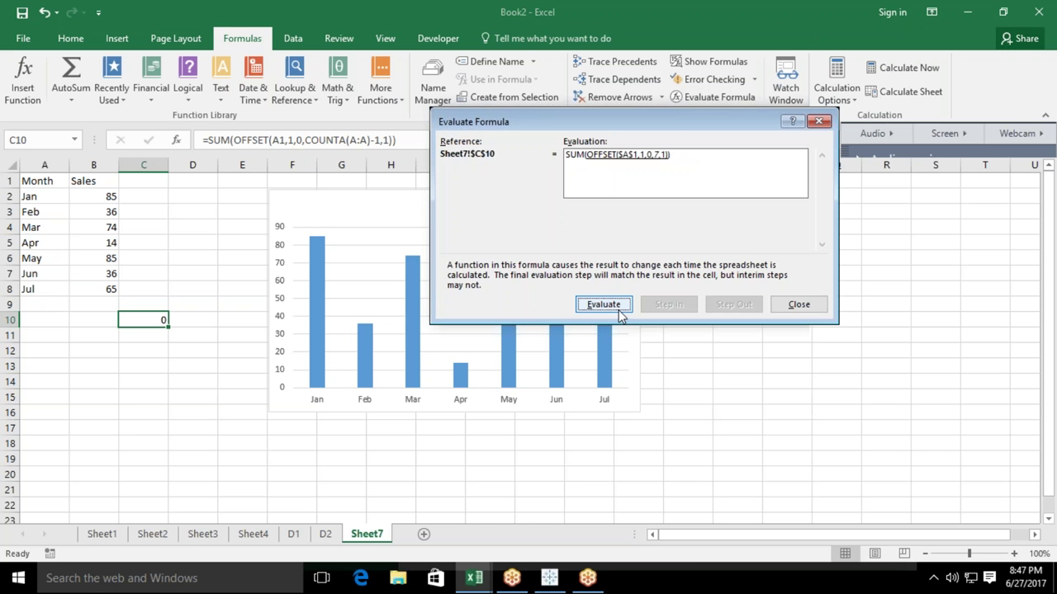
left_click(619, 307)
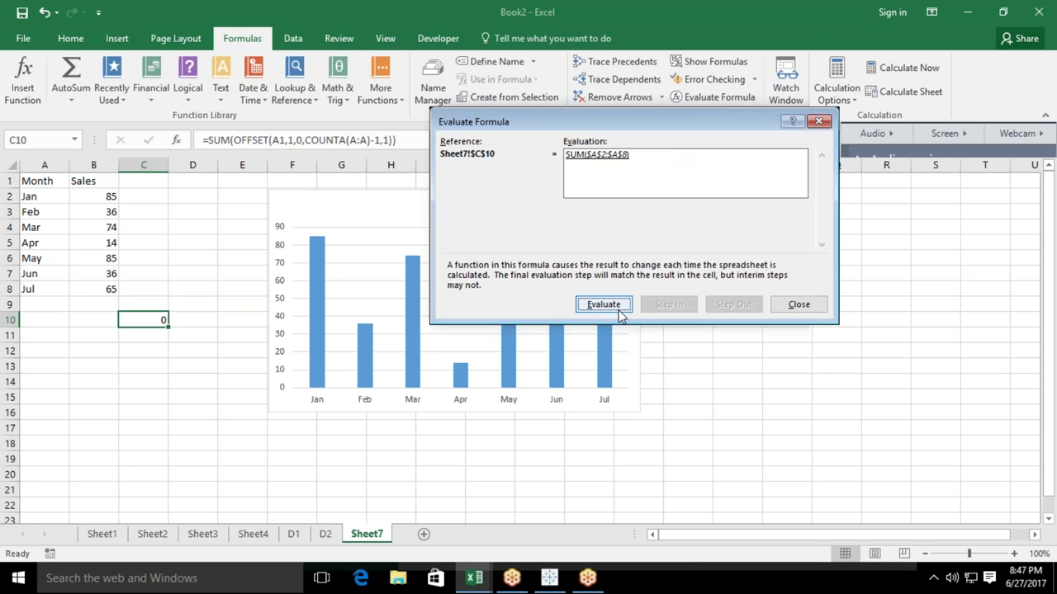
left_click(796, 304)
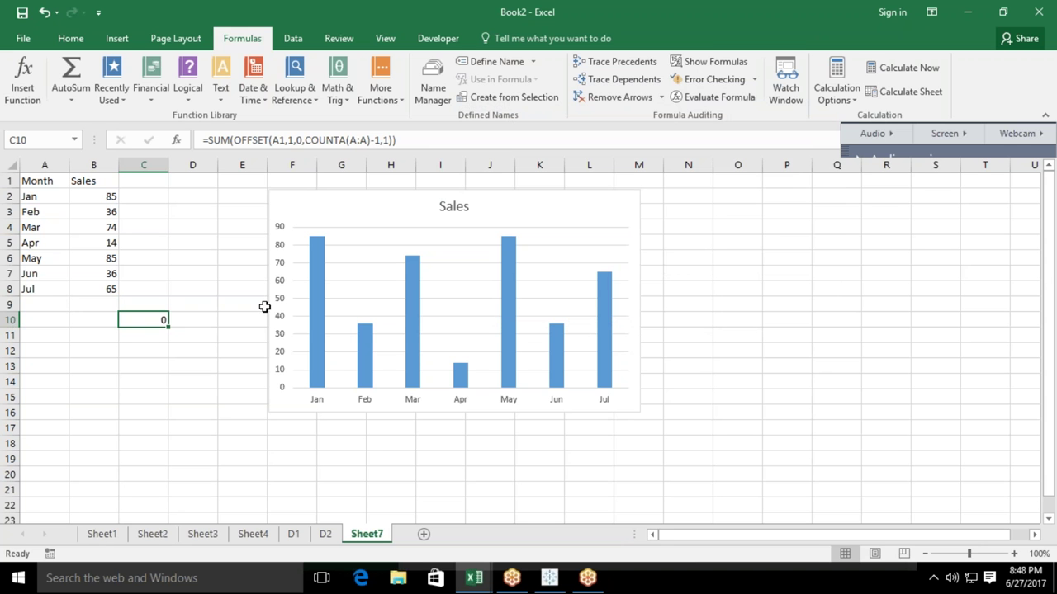
left_click(318, 304)
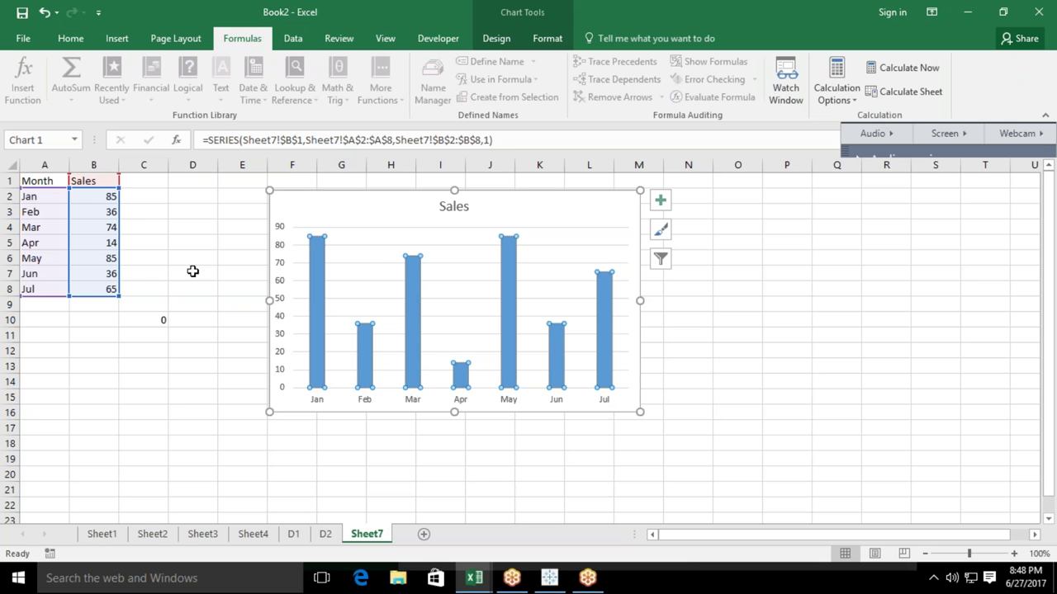
left_click(161, 318)
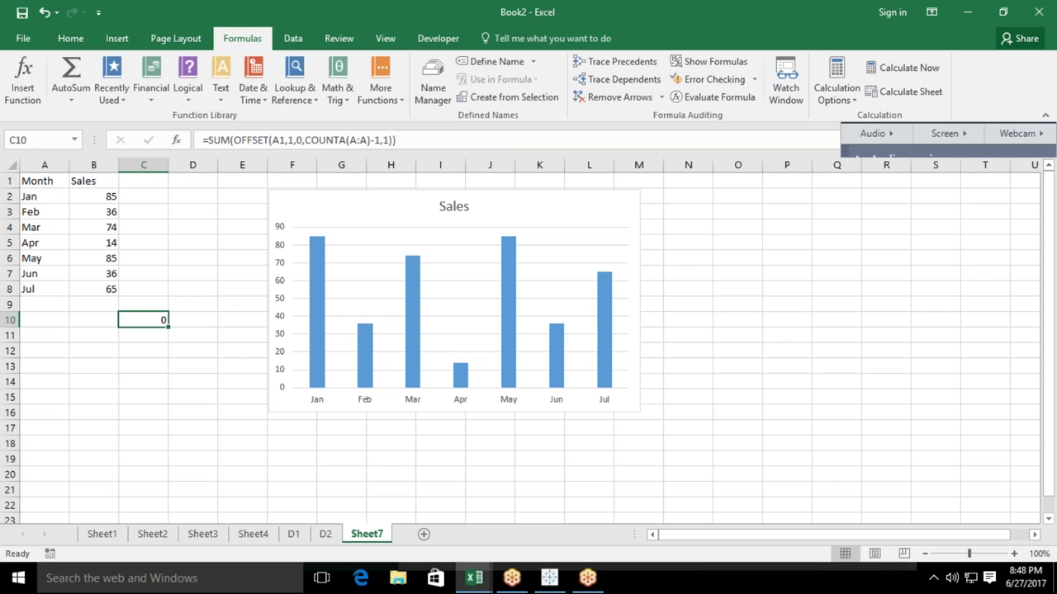
left_click_drag(234, 141, 393, 142)
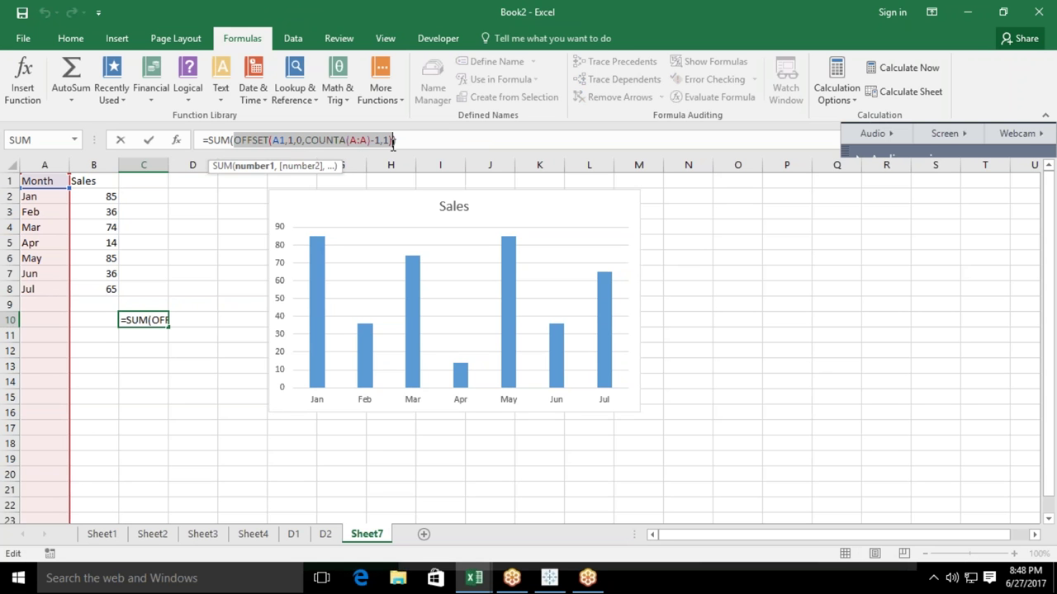
key("Escape")
key("Up")
key("Up")
key("Up")
key("Up")
left_click(479, 63)
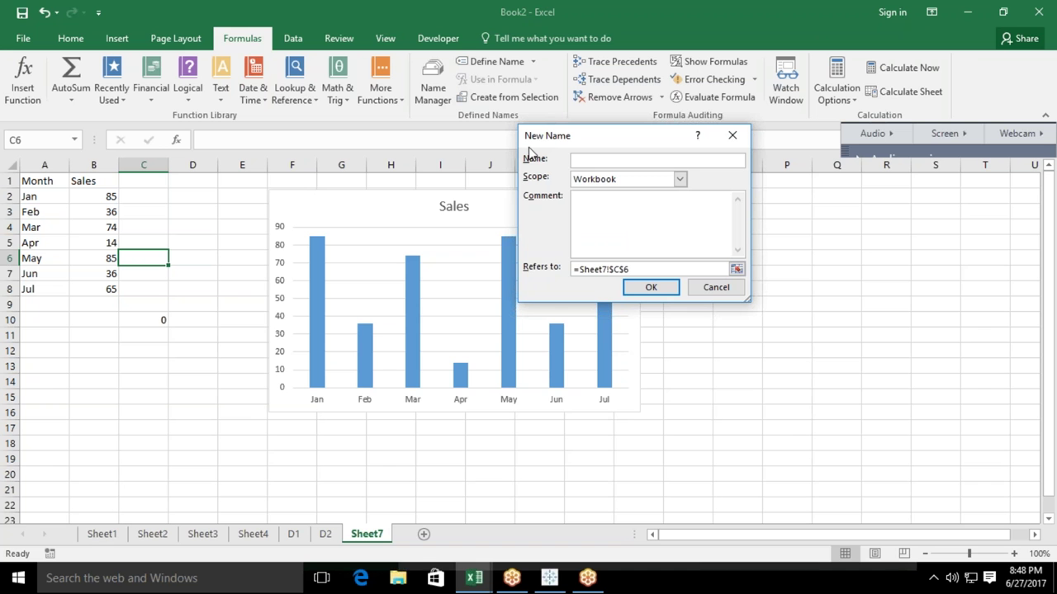
Create the name mm referring to the pasted OFFSET expression.
type("mm")
left_click(636, 269)
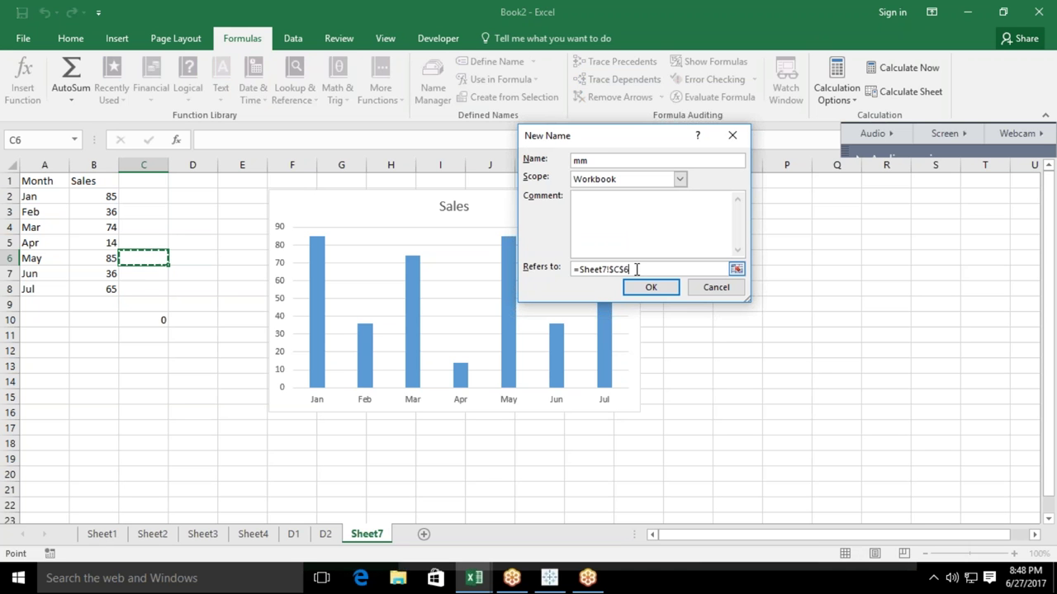
key("BackSpace")
key("BackSpace")
key("BackSpace")
key("BackSpace")
key("BackSpace")
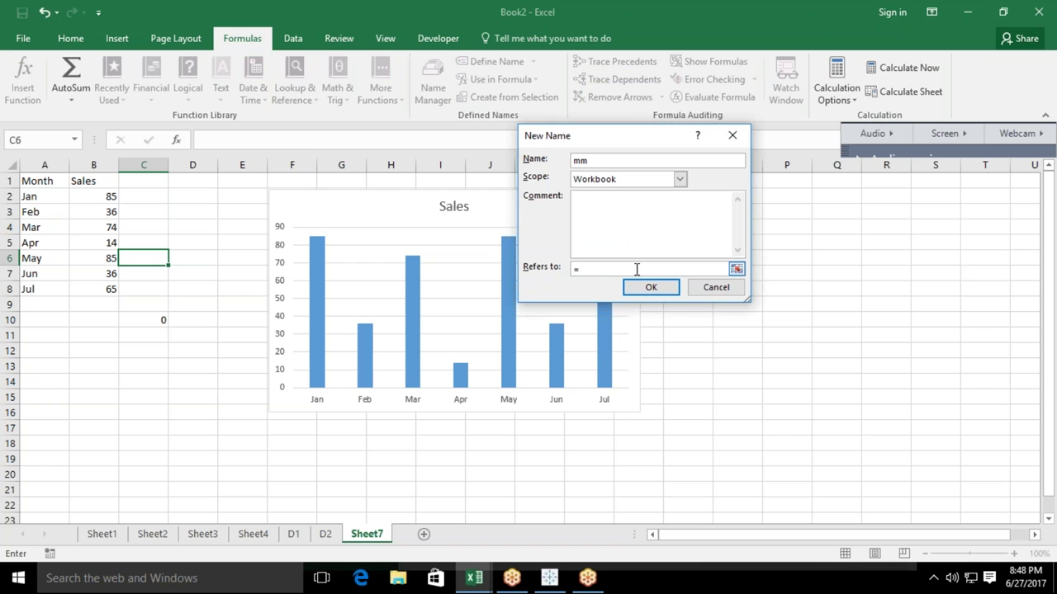
key("ctrl+v")
left_click(641, 289)
Edit mm in Name Manager to use $A$1 and $A:$A, then close it.
left_click(428, 106)
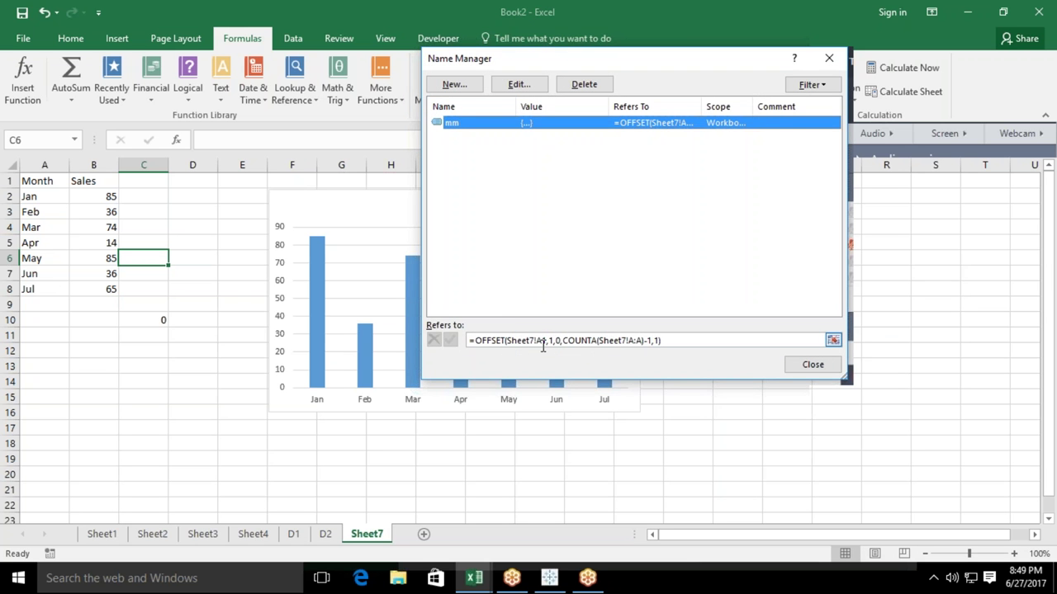
left_click(542, 340)
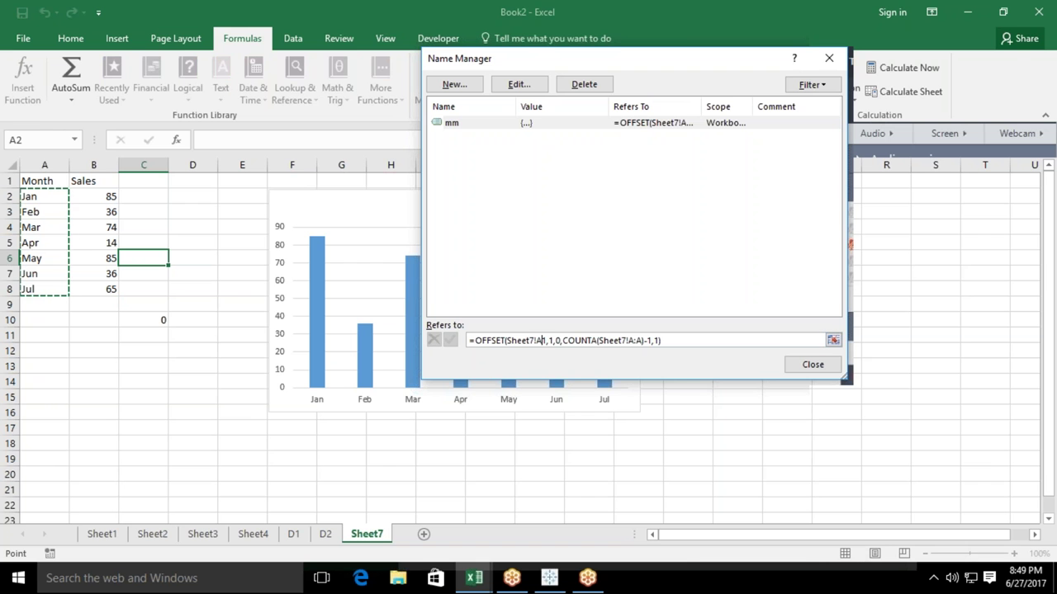
key("Right")
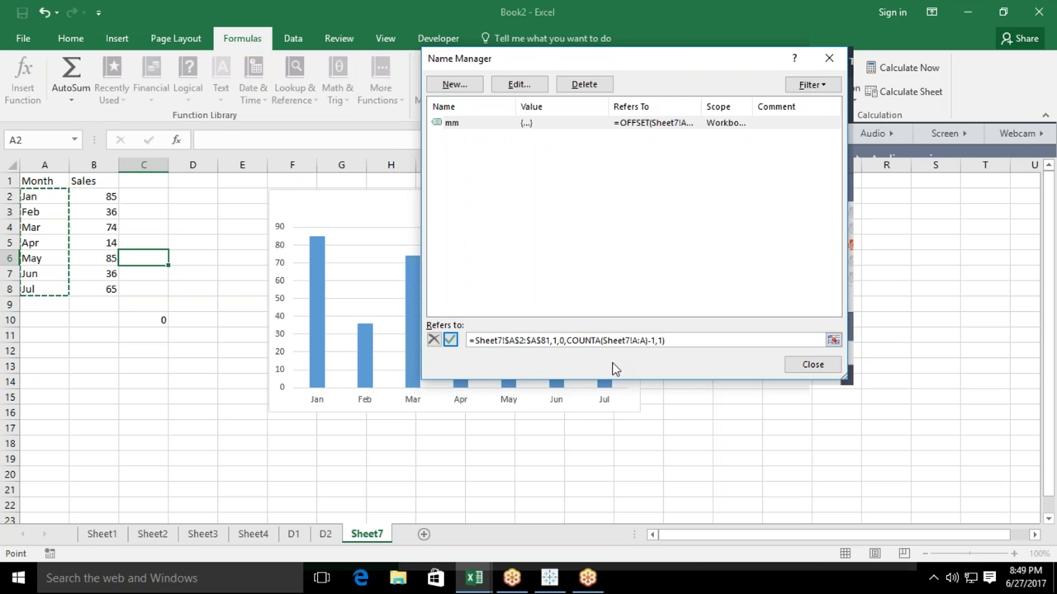
key("ctrl+z")
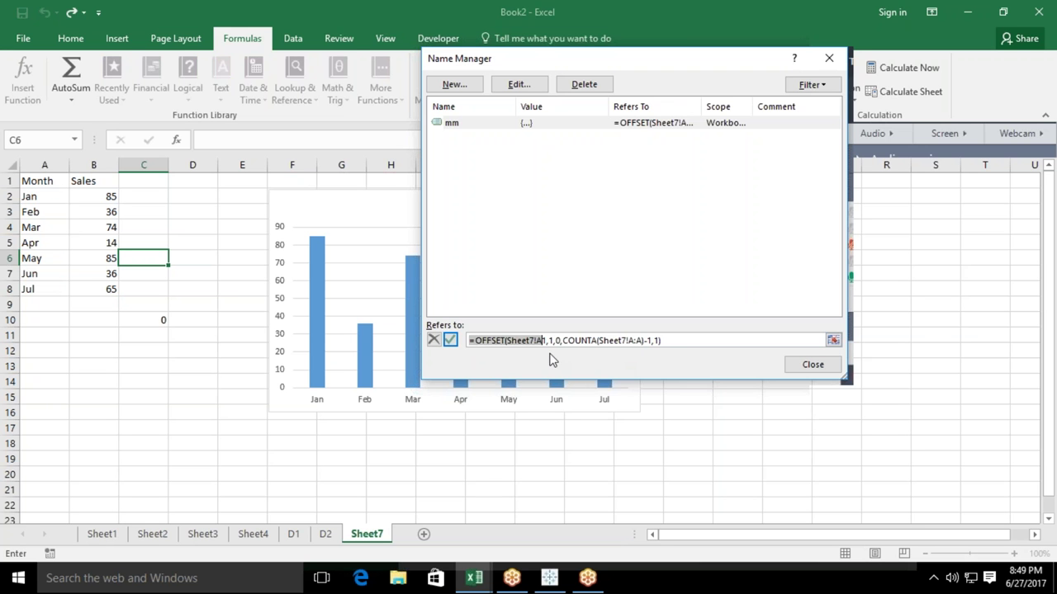
left_click(542, 341)
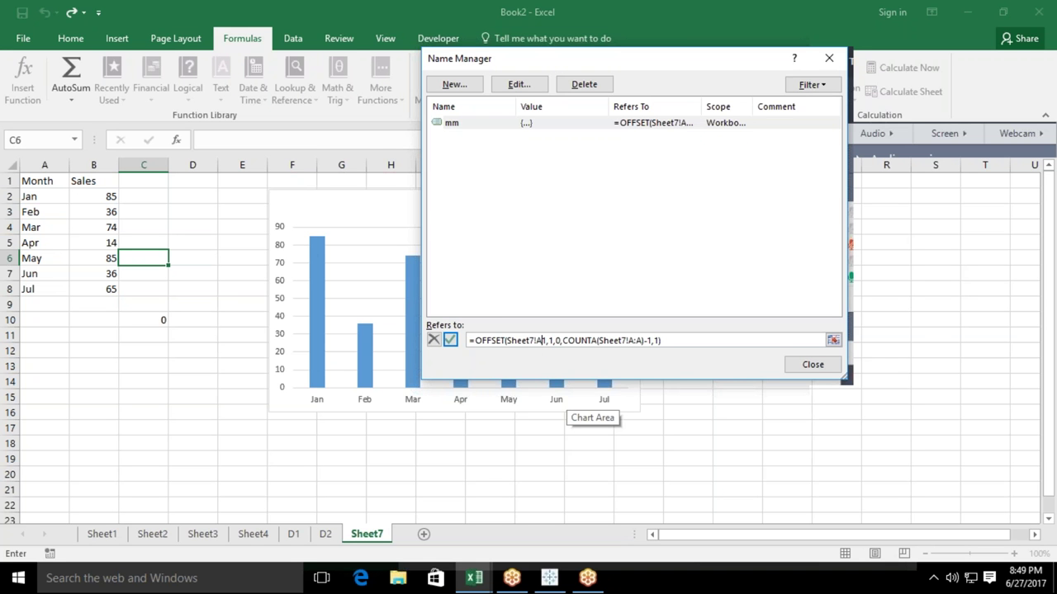
key("F4")
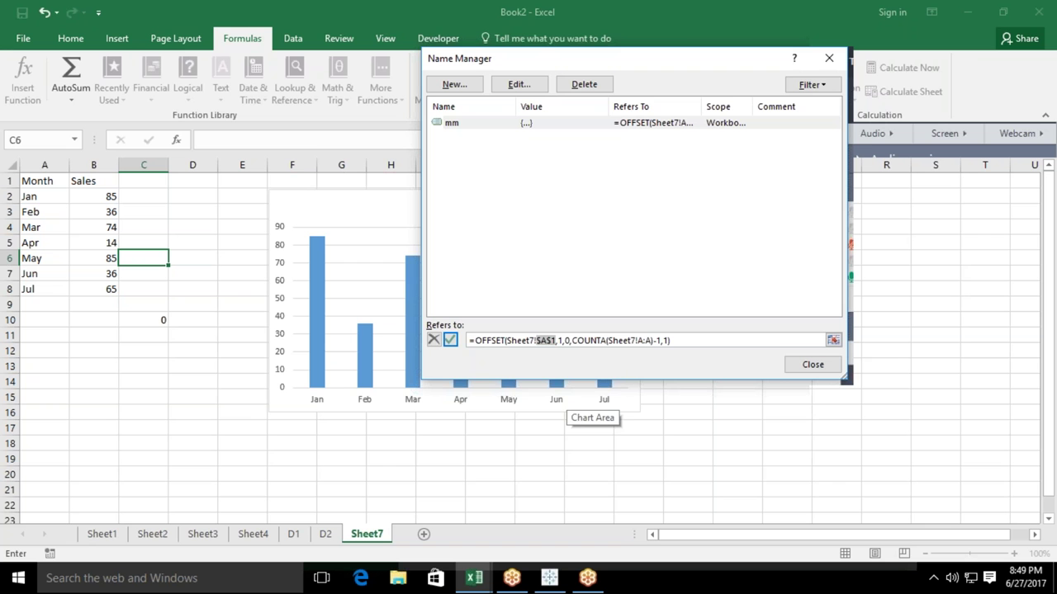
left_click(638, 340)
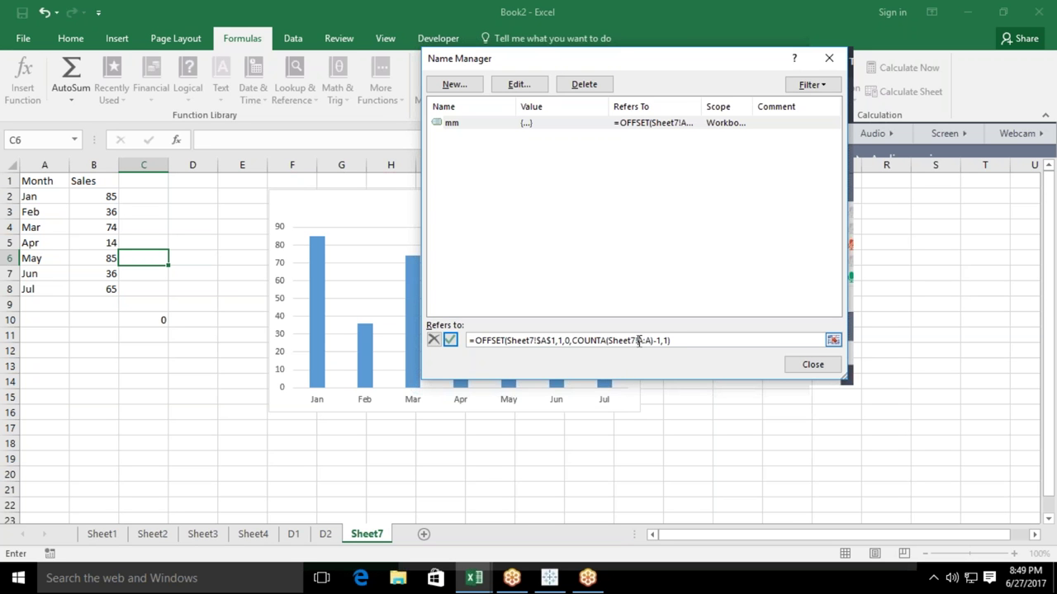
key("F4")
left_click(451, 341)
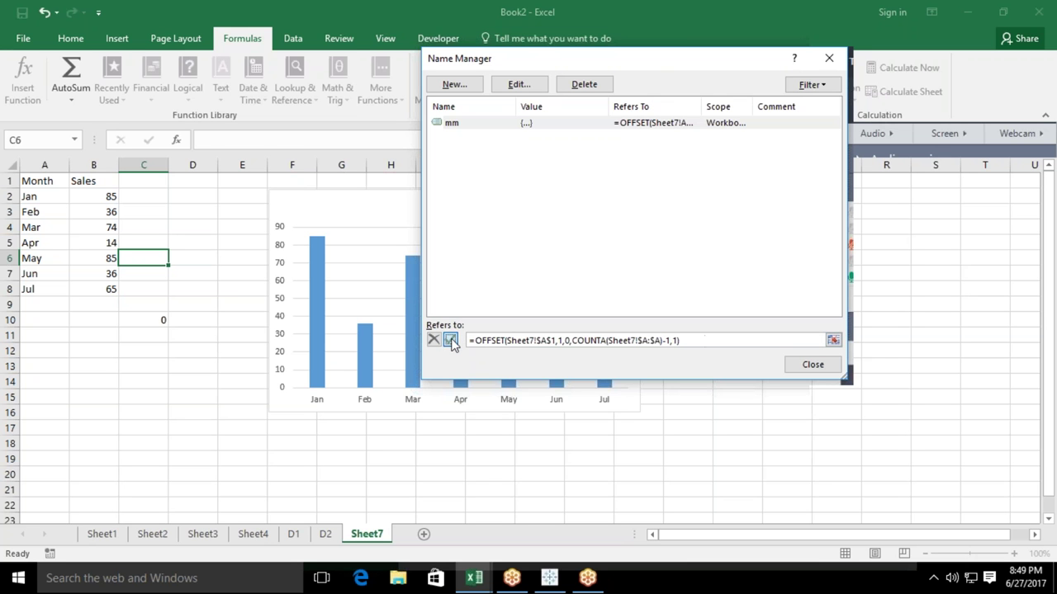
left_click(828, 369)
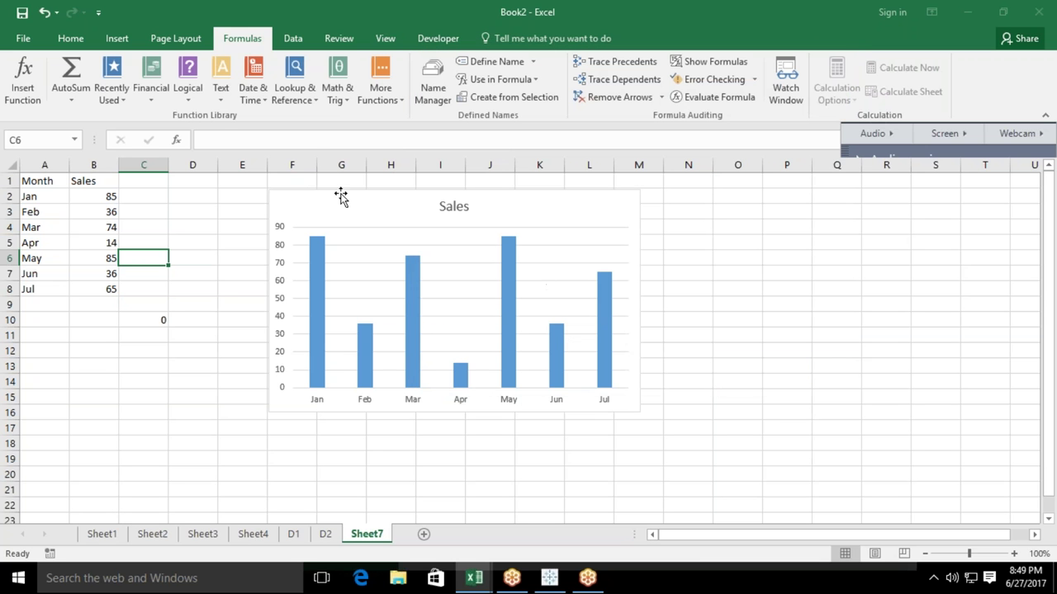
Replace $A$2:$A$8 with mm in the chart's SERIES formula, then reopen Name Manager.
left_click_drag(48, 200, 49, 282)
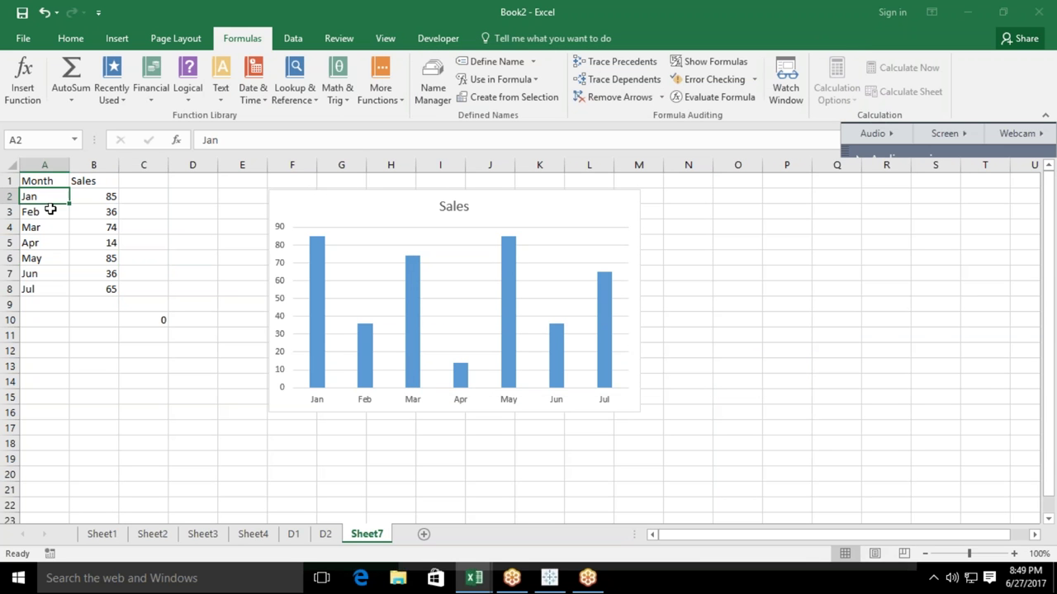
left_click(318, 324)
left_click(391, 140)
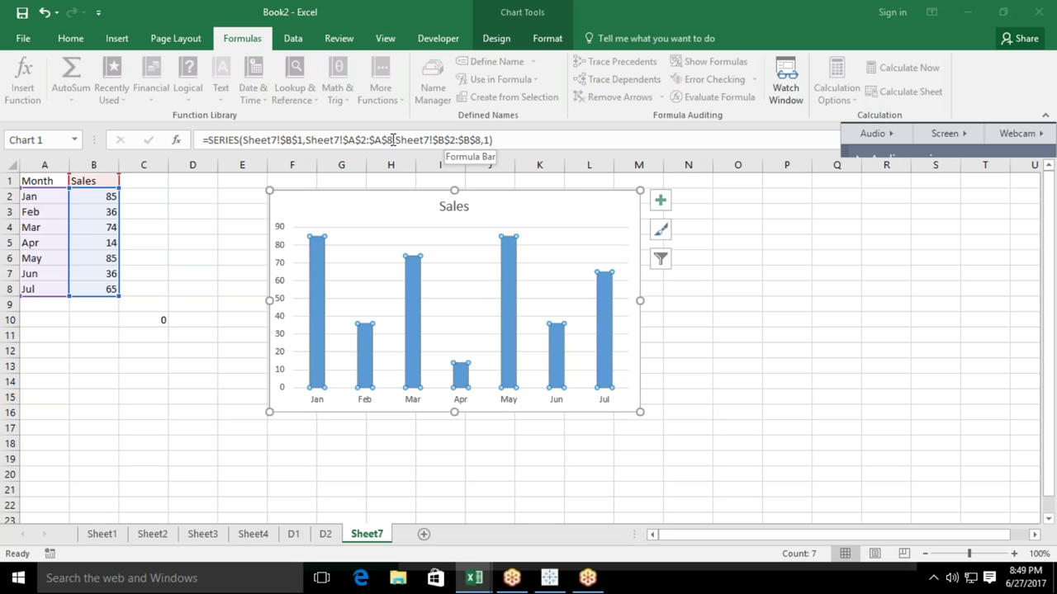
left_click_drag(391, 139, 345, 138)
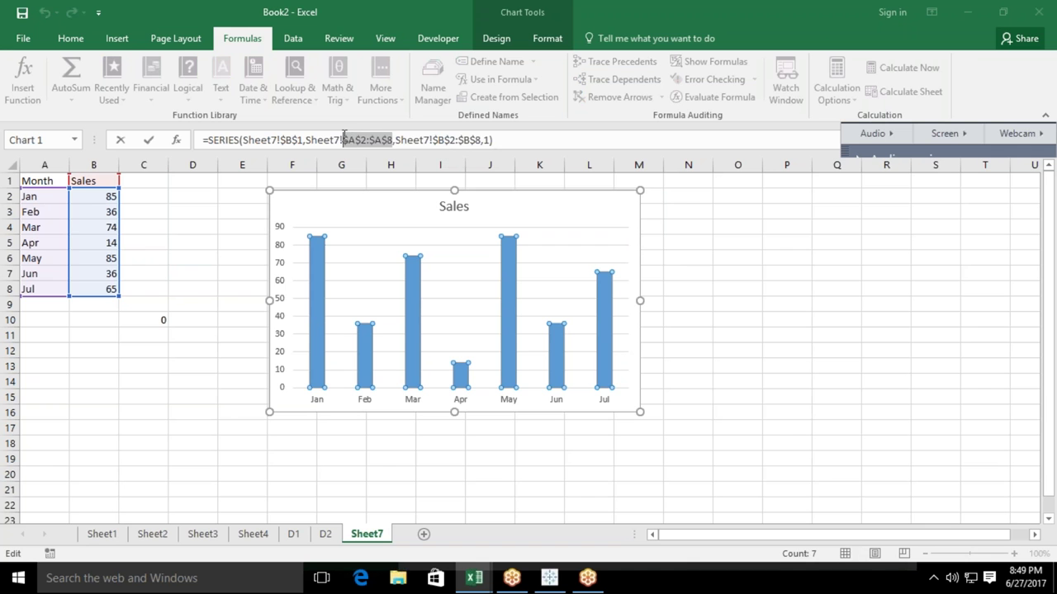
type("mm")
key("Return")
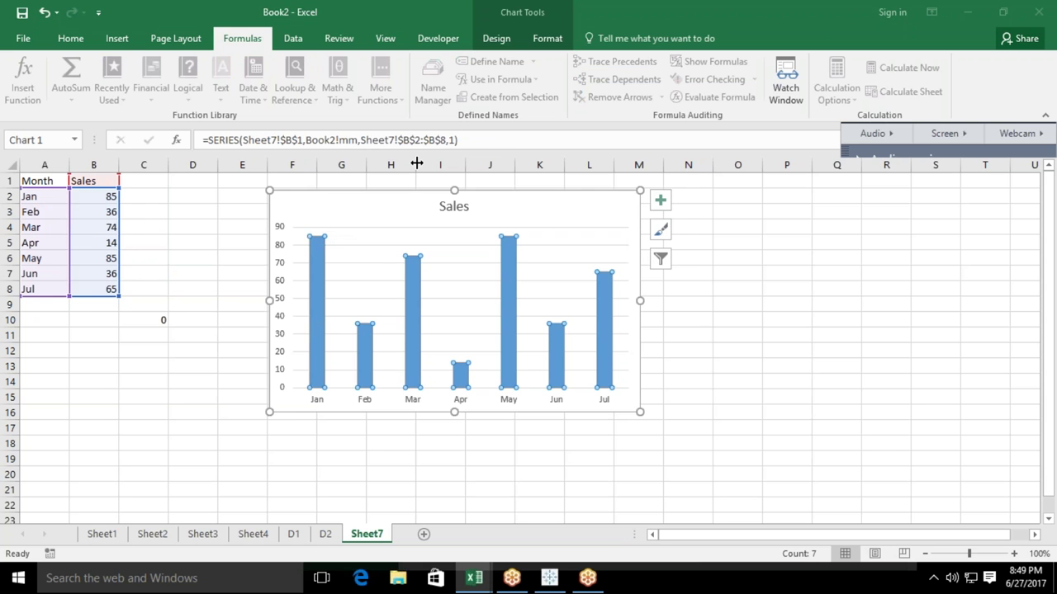
left_click(153, 323)
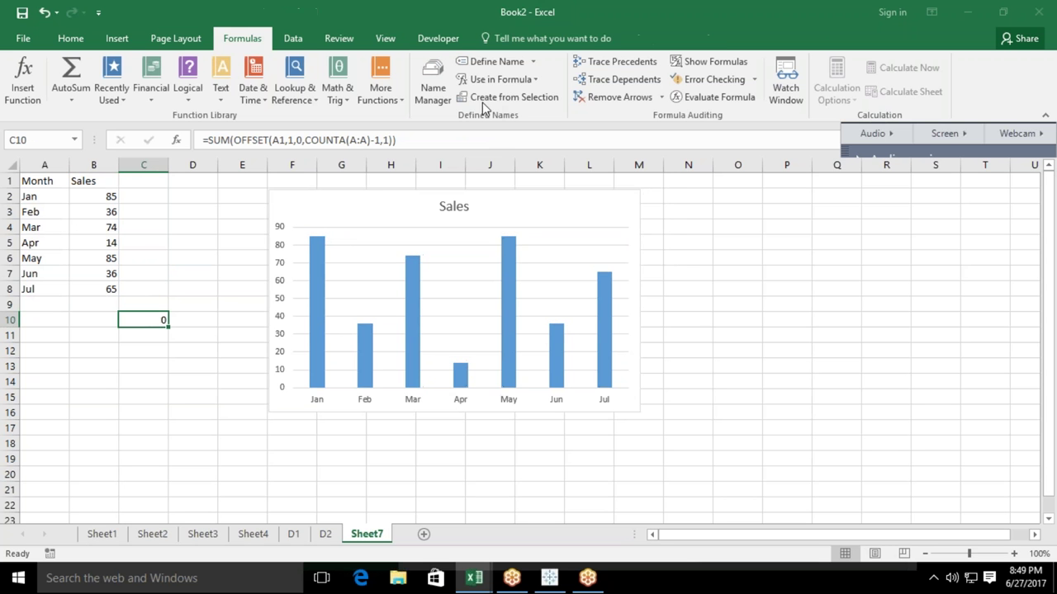
left_click(435, 91)
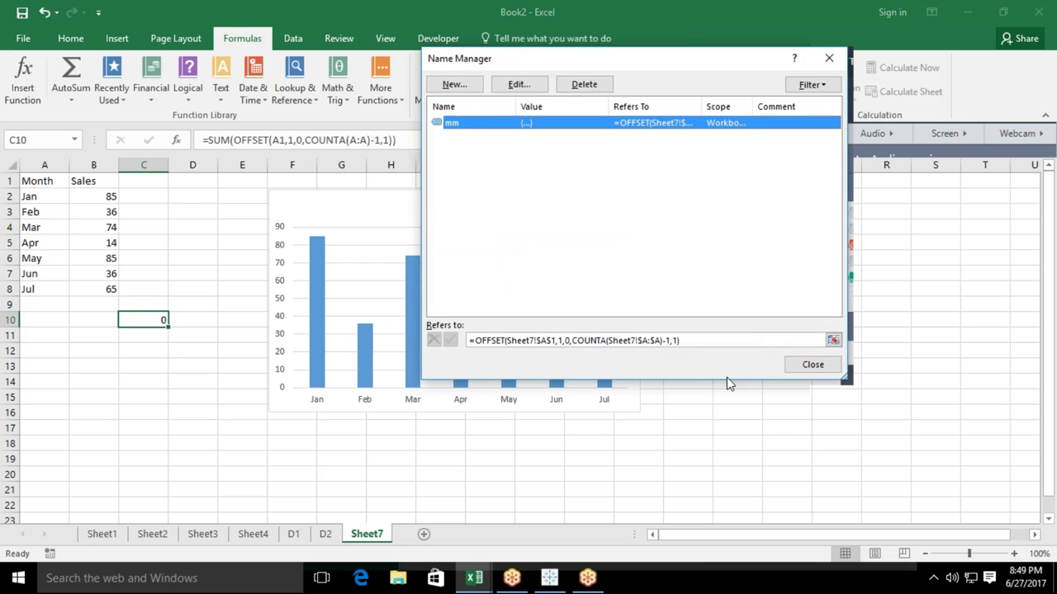
Copy mm's formula and create a new name ss from it.
left_click(685, 340)
left_click_drag(680, 340, 469, 340)
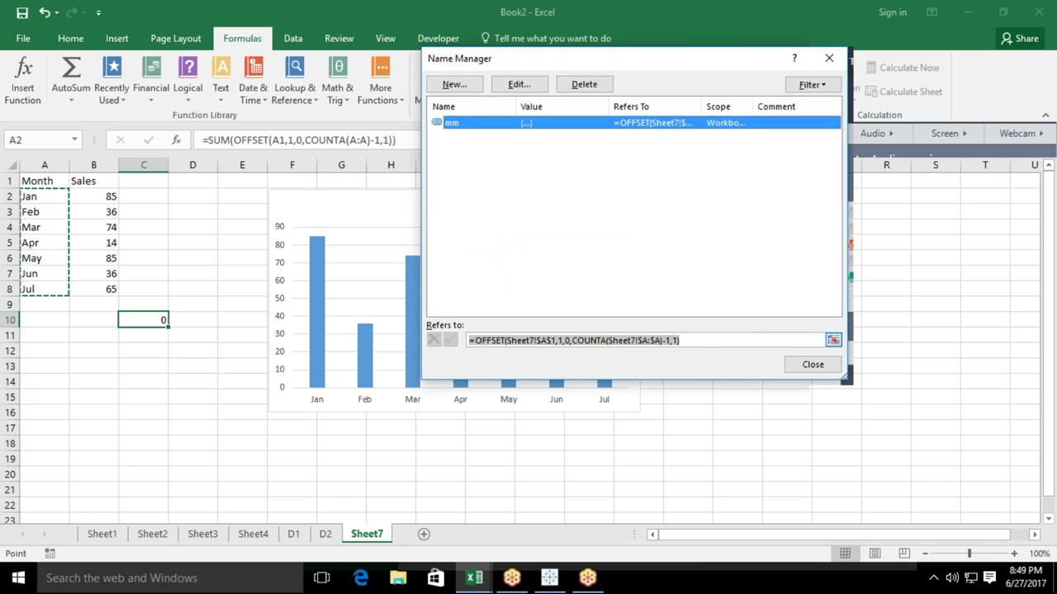
left_click(454, 84)
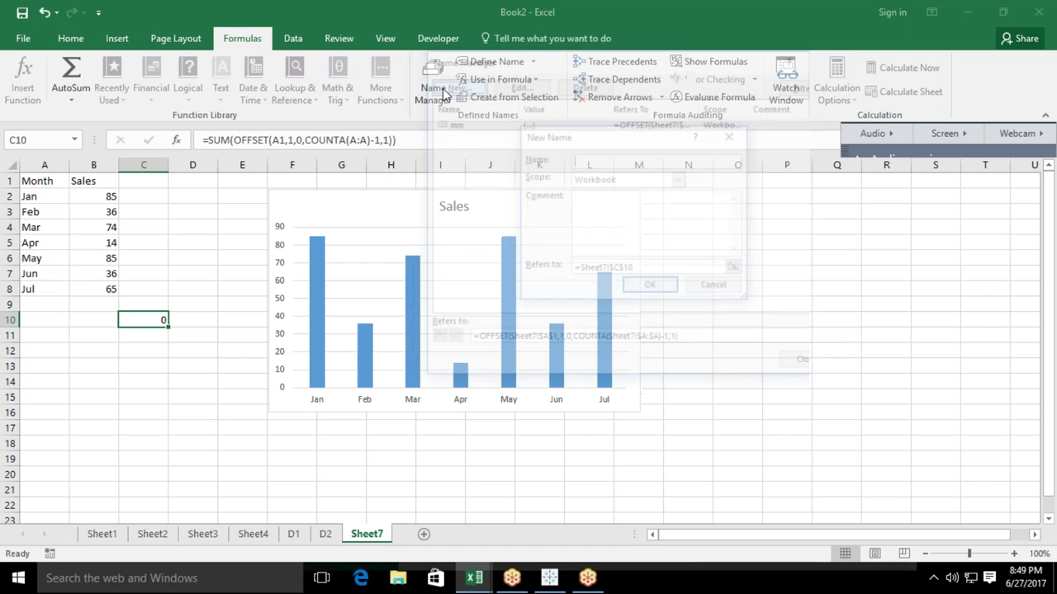
type("ss")
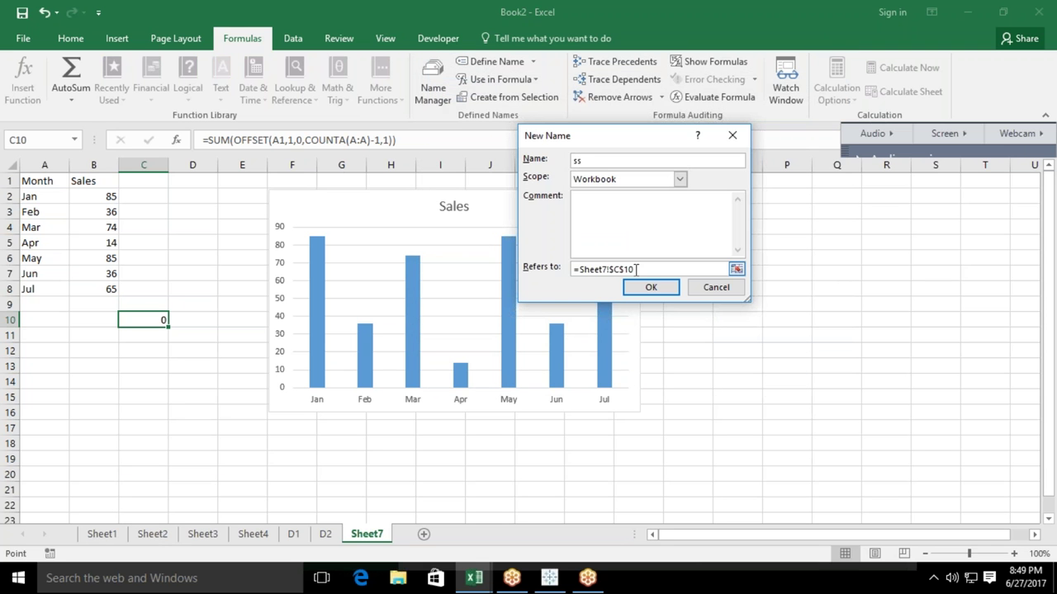
left_click(636, 269)
key("BackSpace")
key("BackSpace")
key("BackSpace")
key("BackSpace")
key("BackSpace")
key("BackSpace")
key("BackSpace")
key("BackSpace")
key("ctrl+v")
left_click(650, 287)
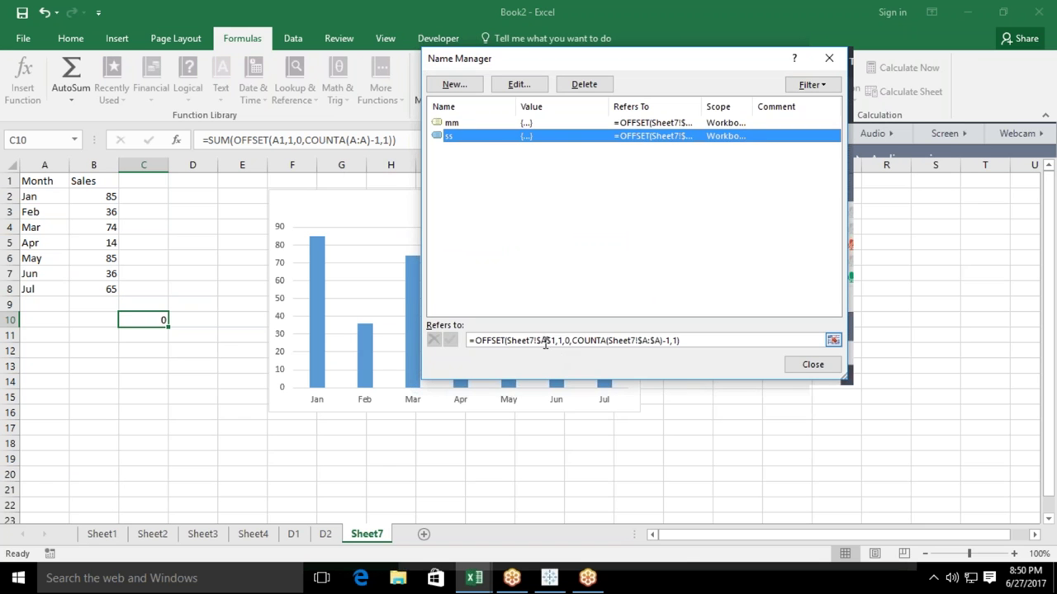
Change ss to a column offset of 1 counting $B:$B, then close Name Manager.
left_click(565, 341)
key("BackSpace")
type("1,")
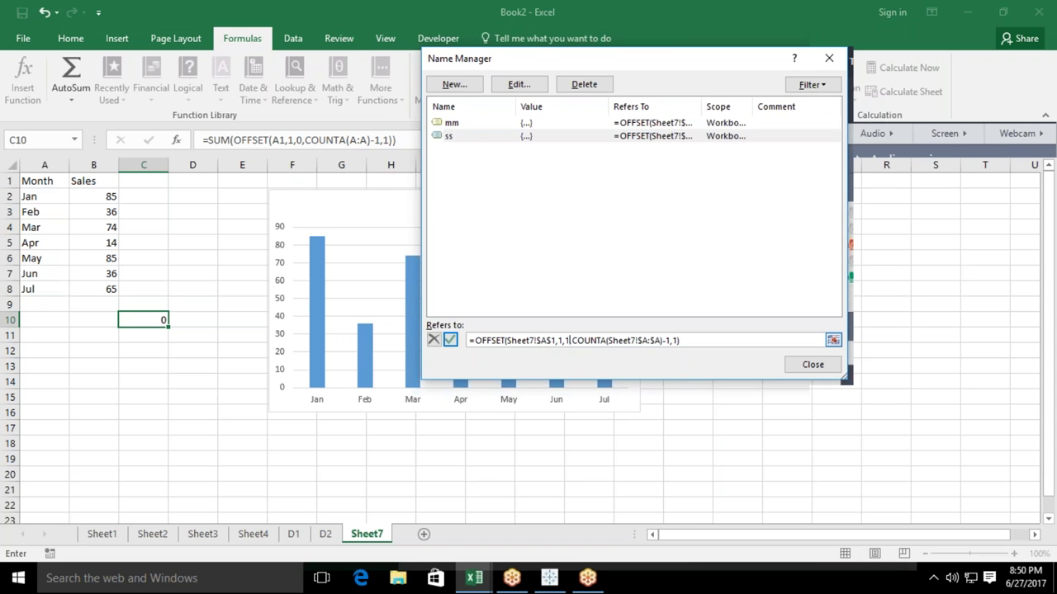
left_click(647, 341)
key("BackSpace")
type("a")
key("BackSpace")
type("b")
key("BackSpace")
type("b")
left_click(450, 340)
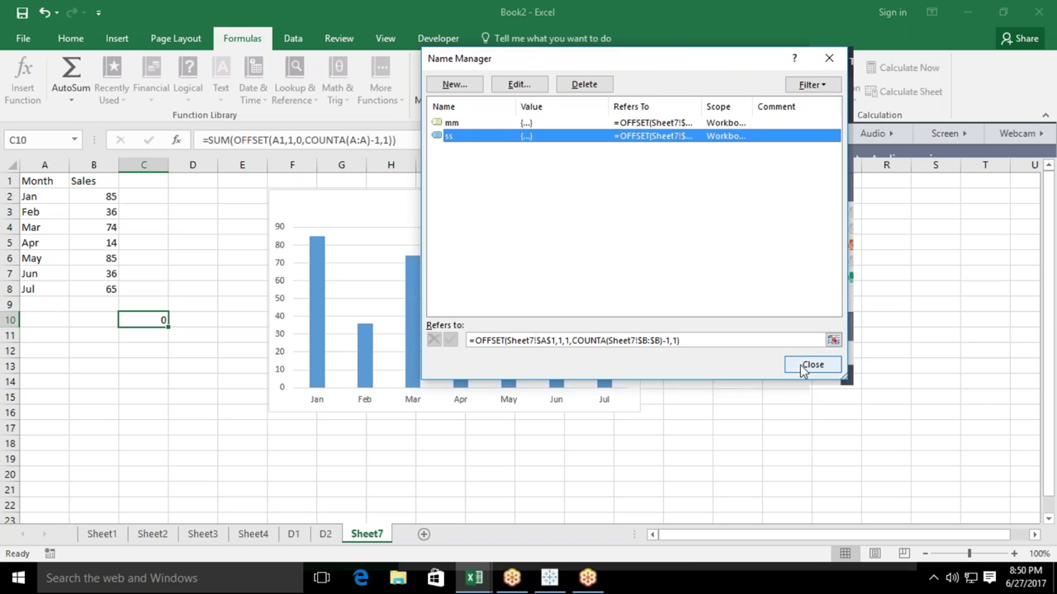
left_click(804, 366)
Replace $B$2:$B$8 with ss in the chart's SERIES formula.
left_click(415, 315)
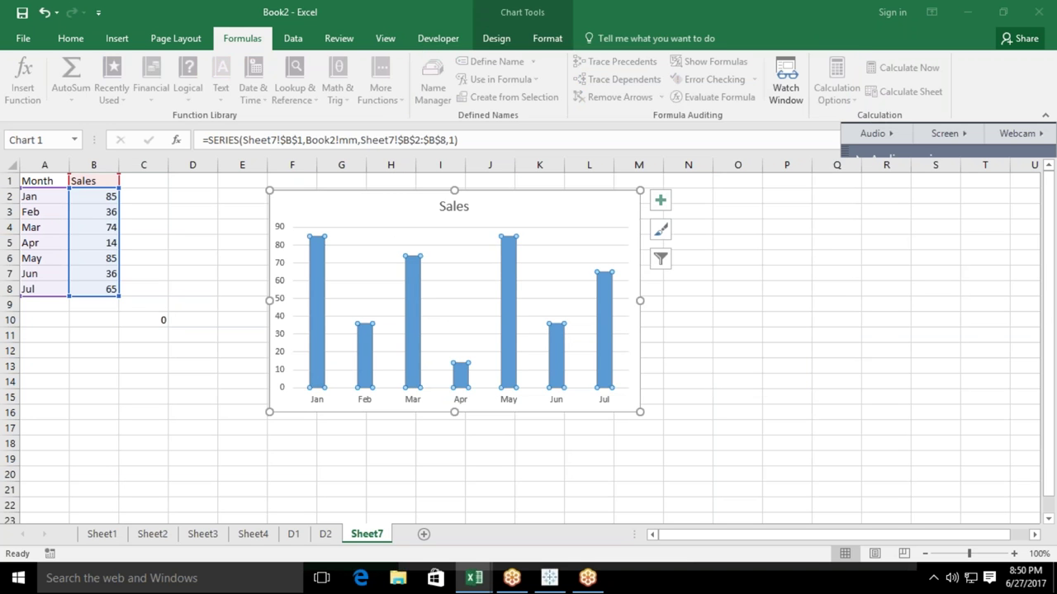
left_click_drag(446, 139, 401, 139)
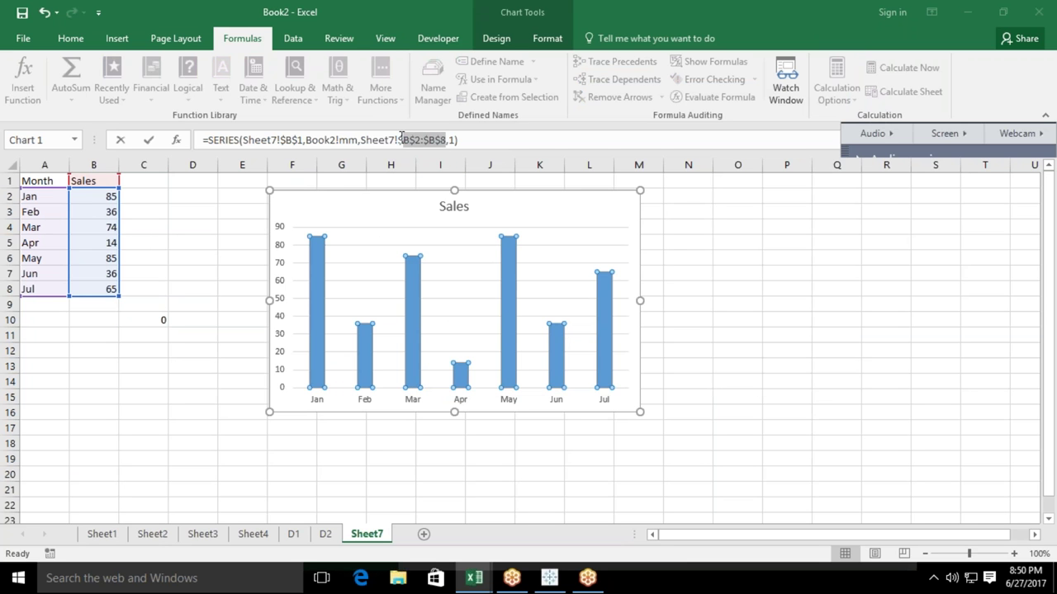
key("BackSpace")
type("ss")
key("Return")
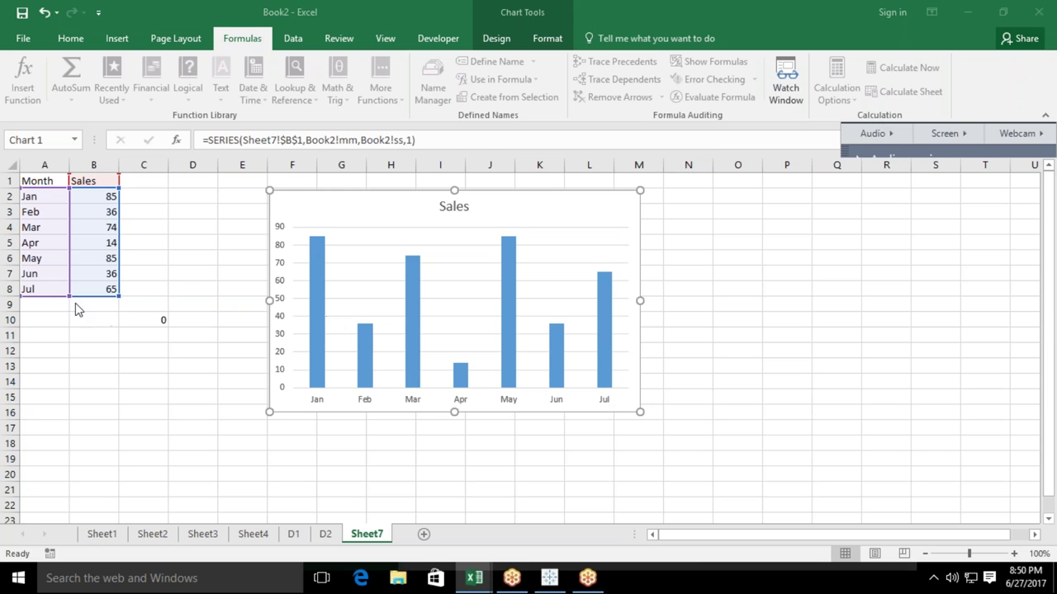
Add Aug with sales 65 in row 9 and Sep with sales 85 in row 10.
left_click(45, 305)
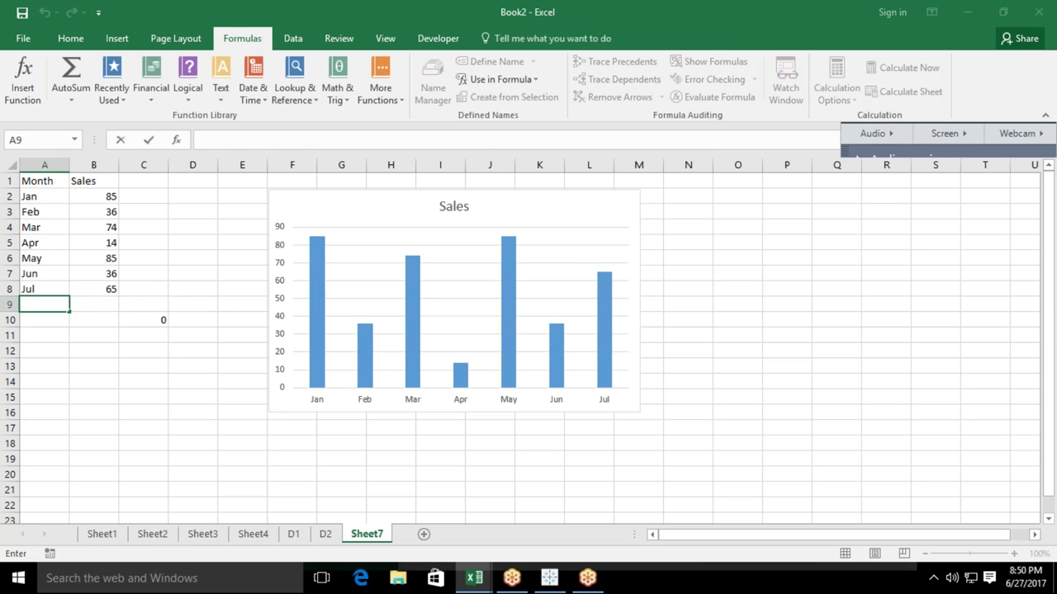
type("Apr")
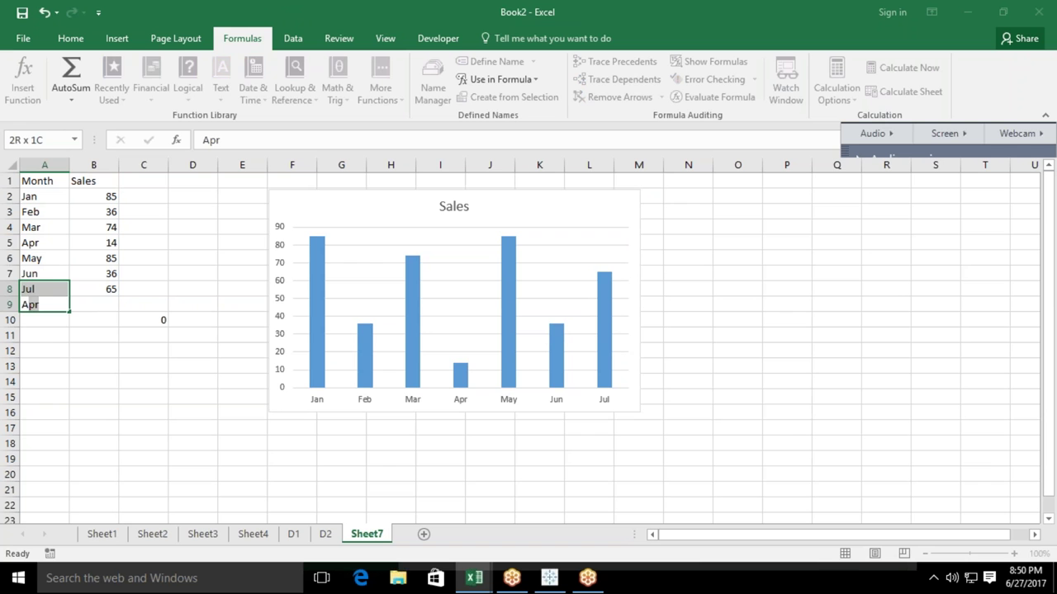
key("Escape")
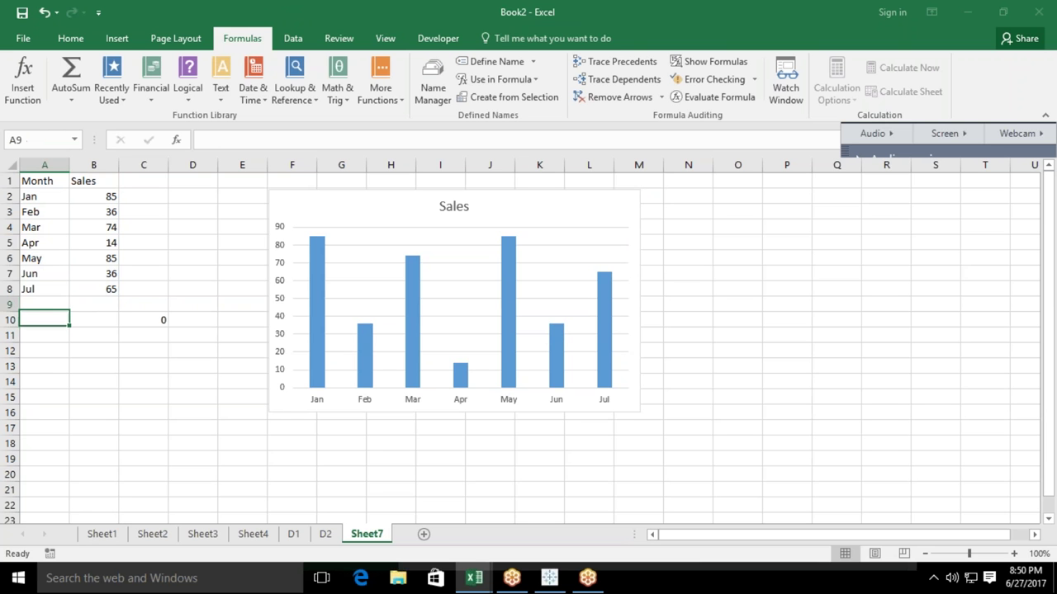
type("Aprug")
key("Tab")
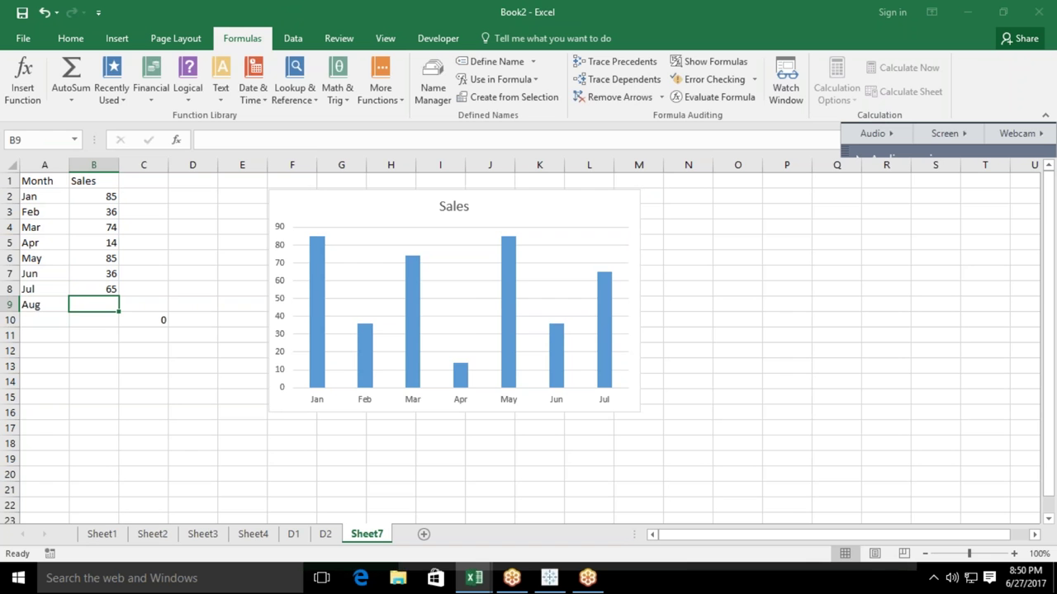
type("65")
key("Return")
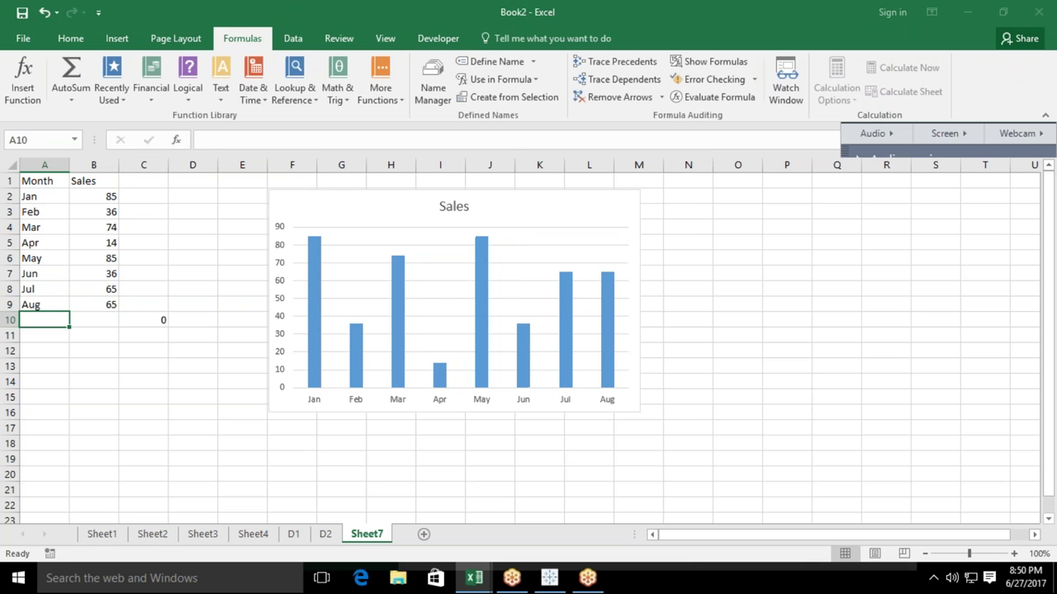
type("Sep")
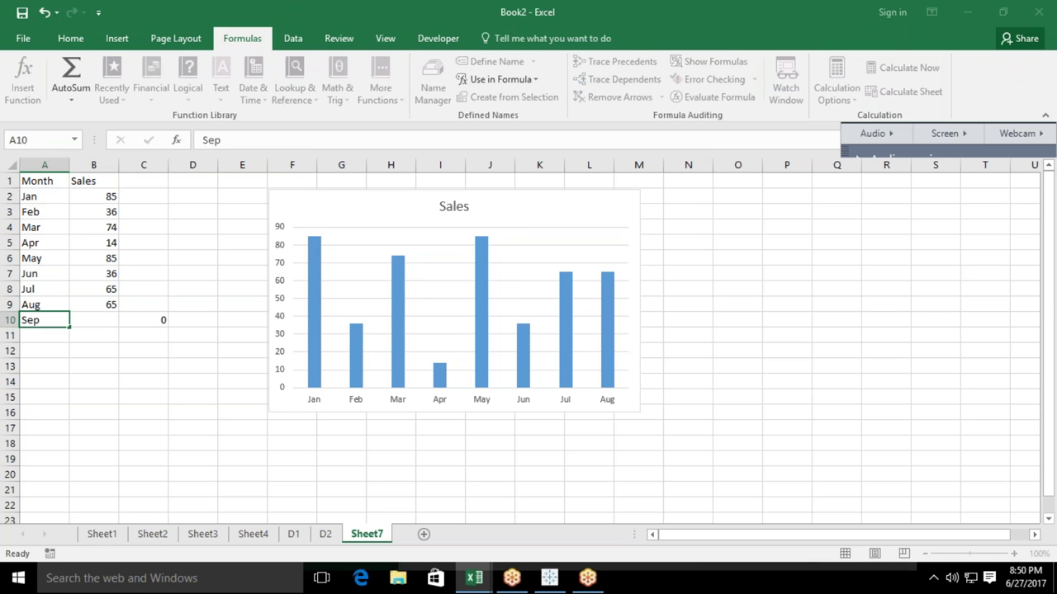
key("Tab")
type("85")
key("Return")
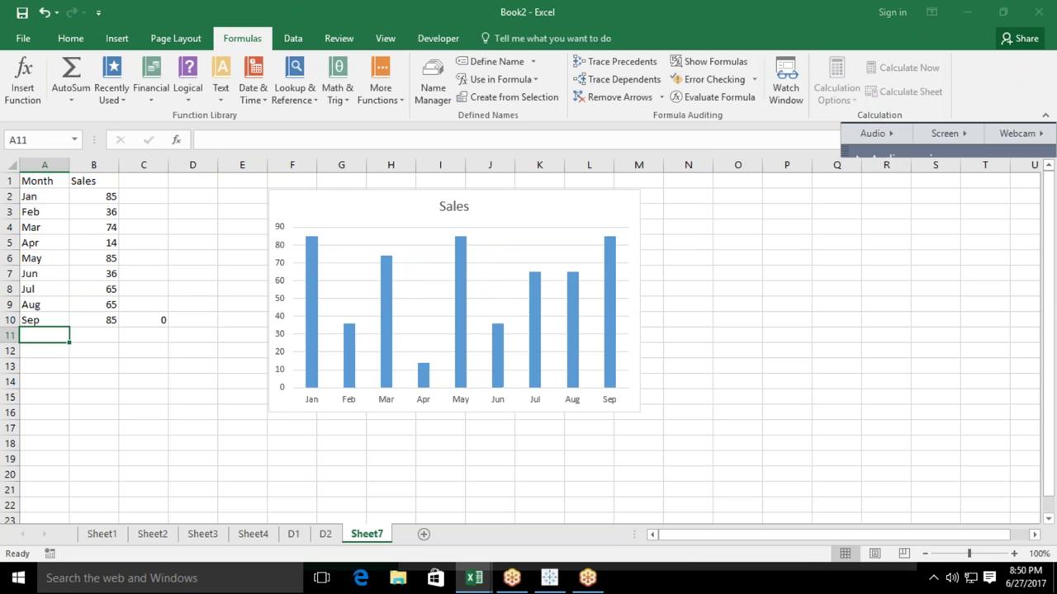
Clear the Jun–Sep rows in A7:B10 and check the chart series now covers Jan–May.
left_click(45, 320)
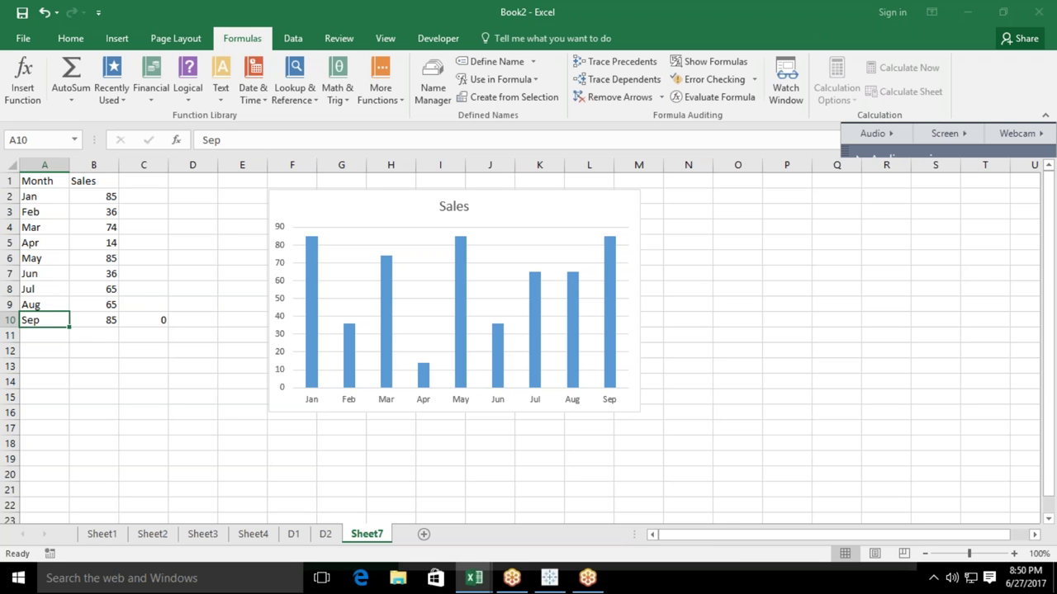
key("shift+Right")
key("shift+Up")
key("shift+Up")
key("shift+Up")
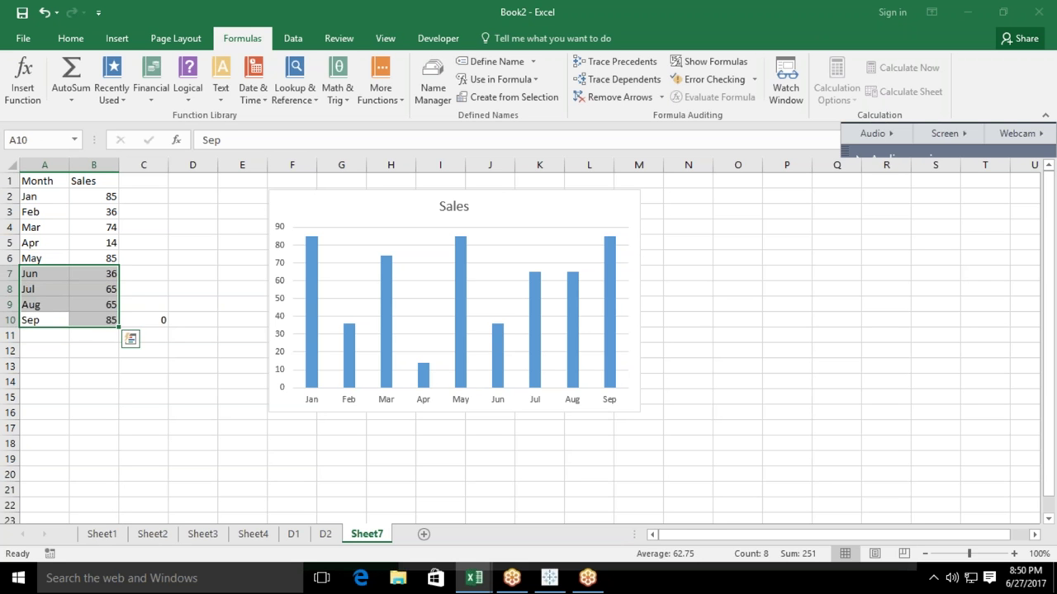
key("Delete")
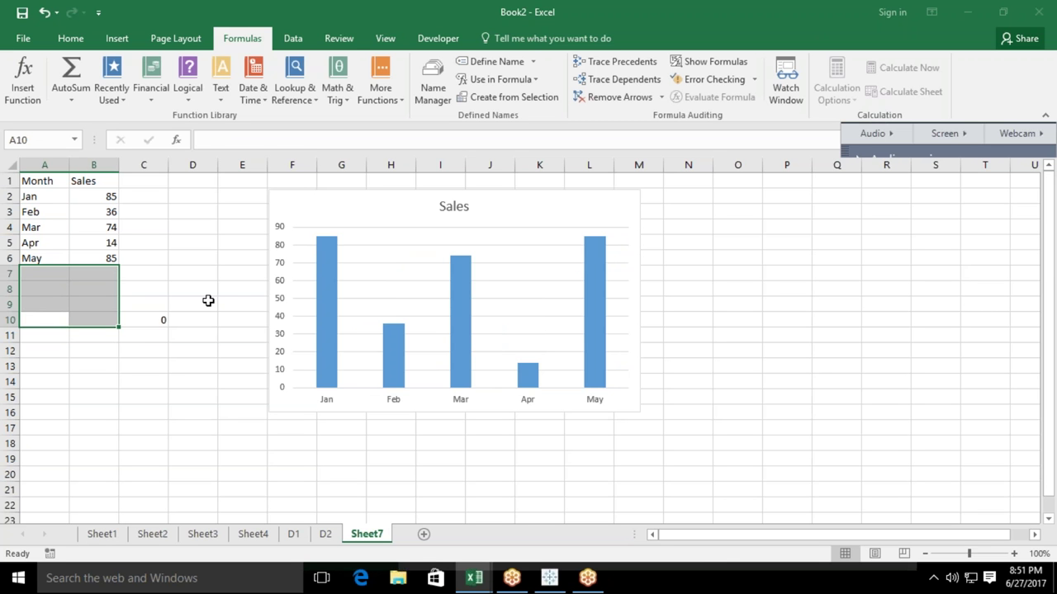
left_click(324, 310)
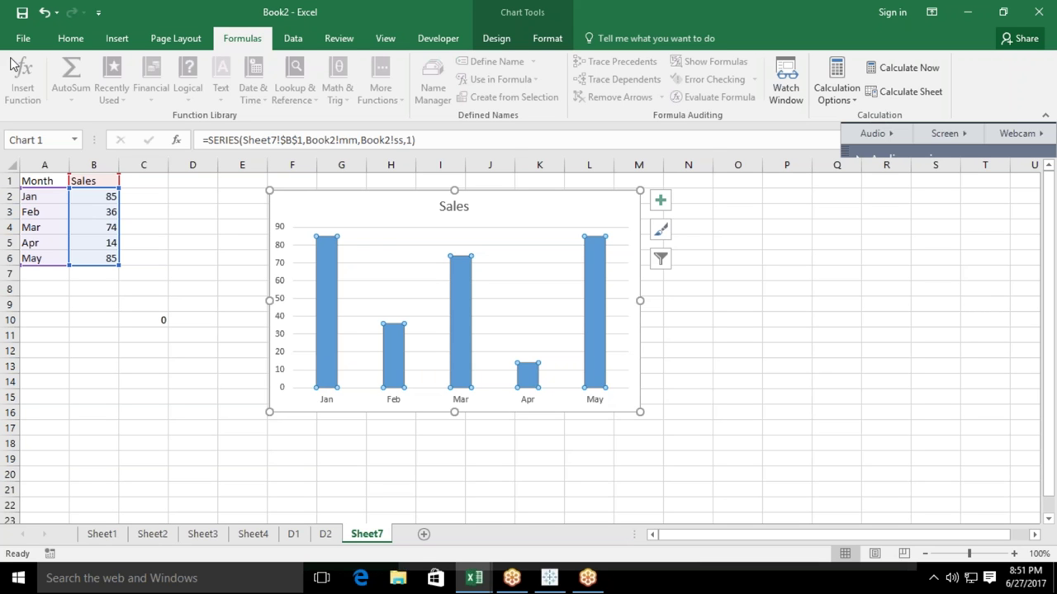
Save the workbook to the Desktop as macro-enabled 'Dchart', then close it.
left_click(22, 14)
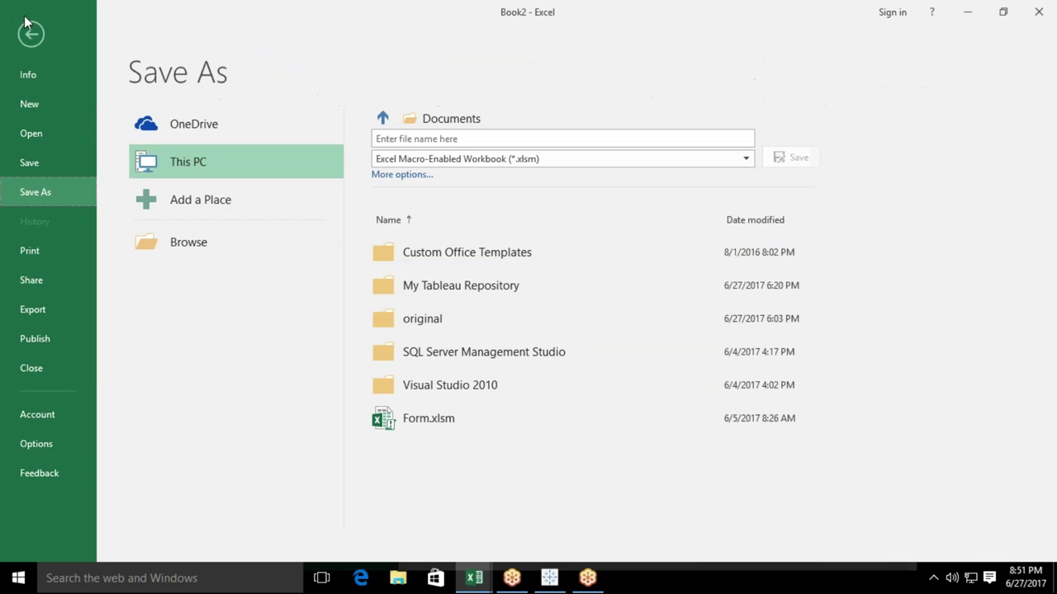
left_click(276, 256)
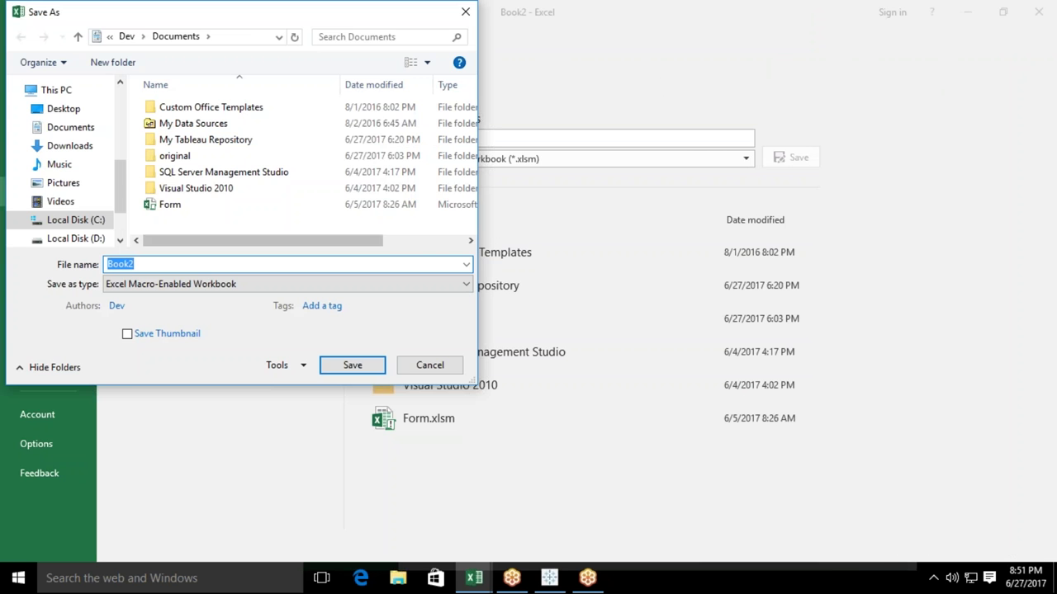
left_click(70, 110)
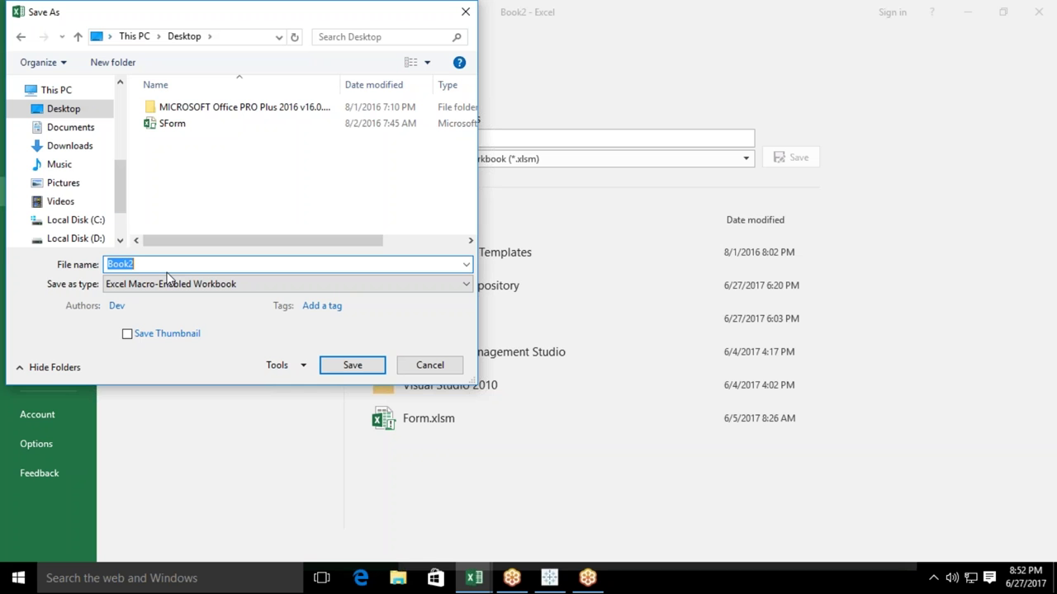
type("d")
key("BackSpace")
type("Dchart")
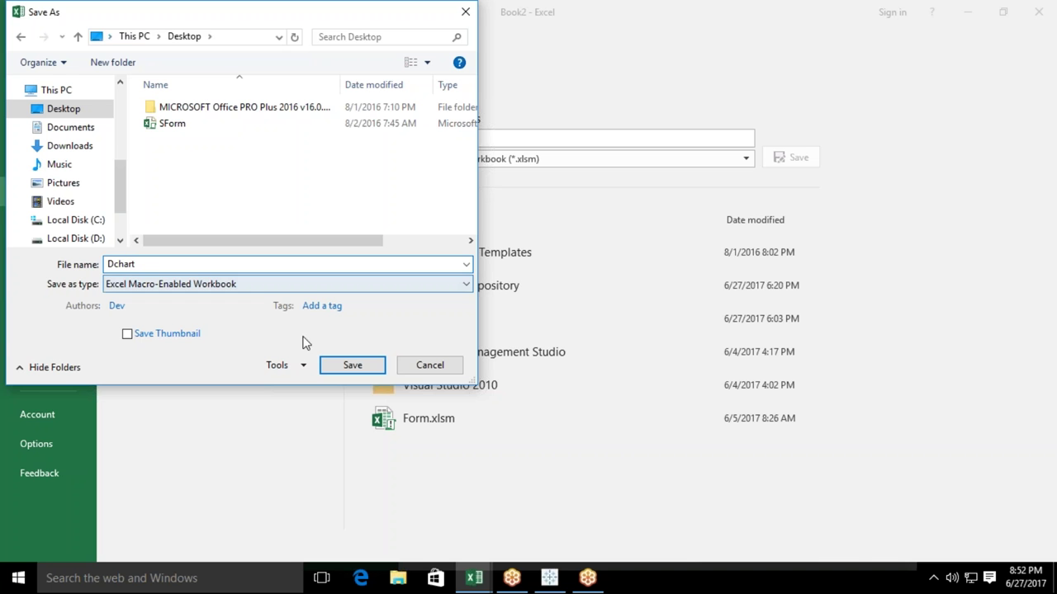
left_click(355, 365)
left_click(731, 184)
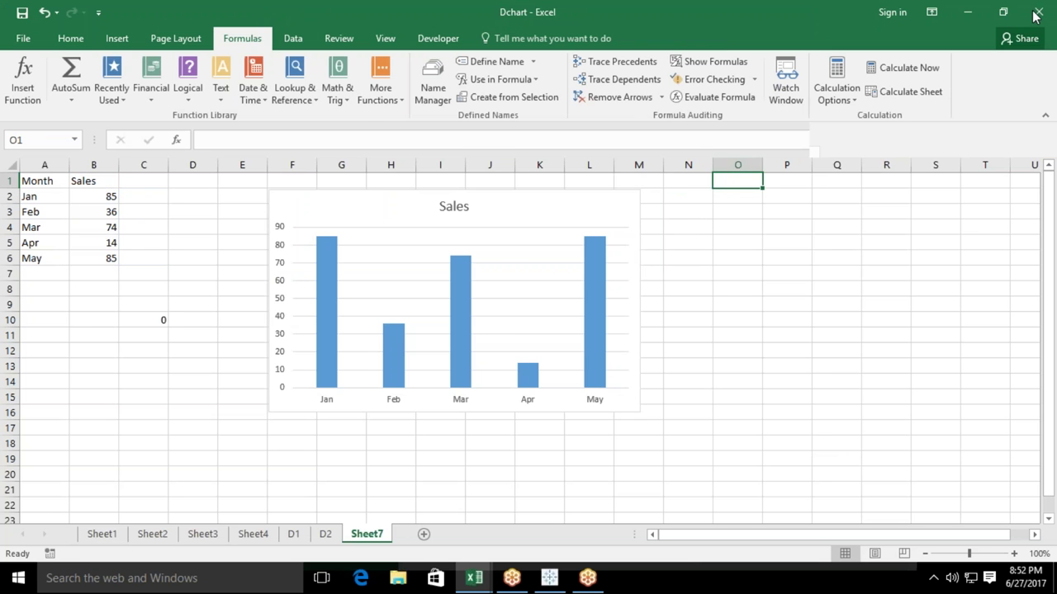
left_click(1037, 13)
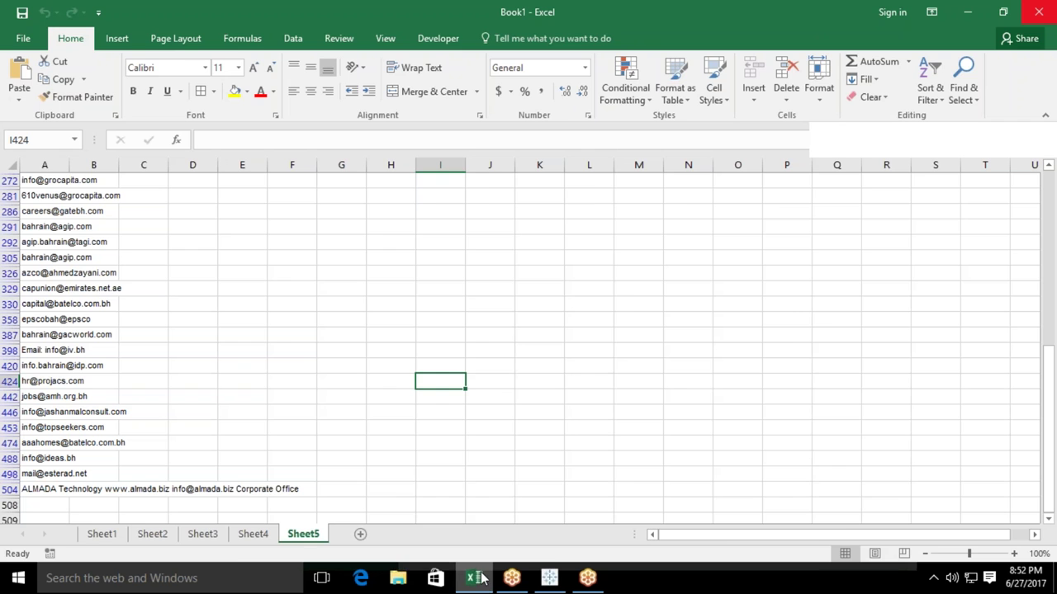
Minimize Excel, launch Firefox from the desktop and dismiss the default-browser prompt.
left_click(474, 578)
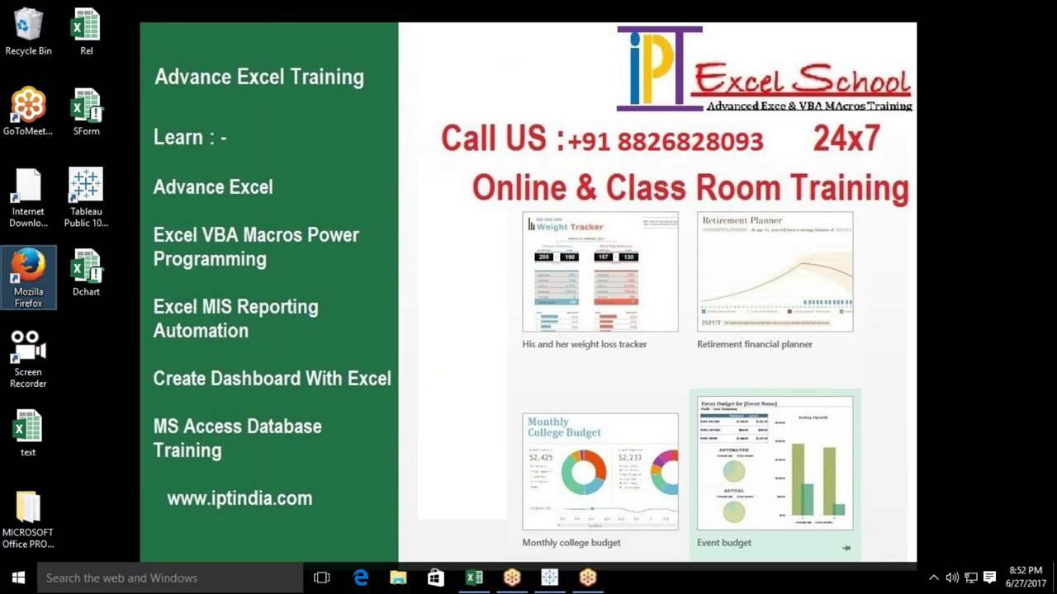
double_click(28, 273)
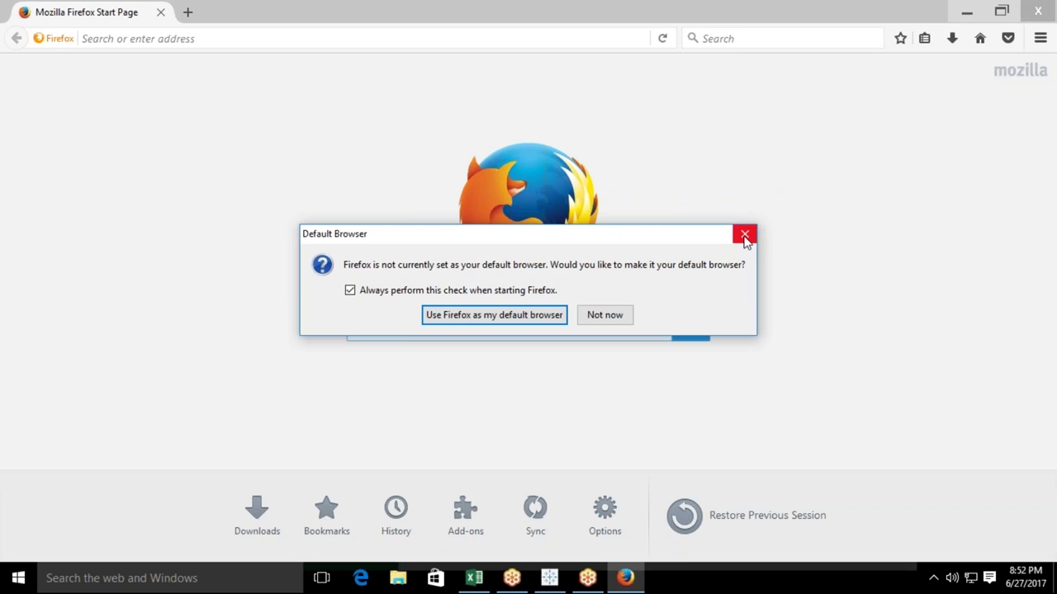
left_click(745, 234)
Start entering gmail.com in the Firefox address bar.
left_click(340, 46)
type("youtube.com/")
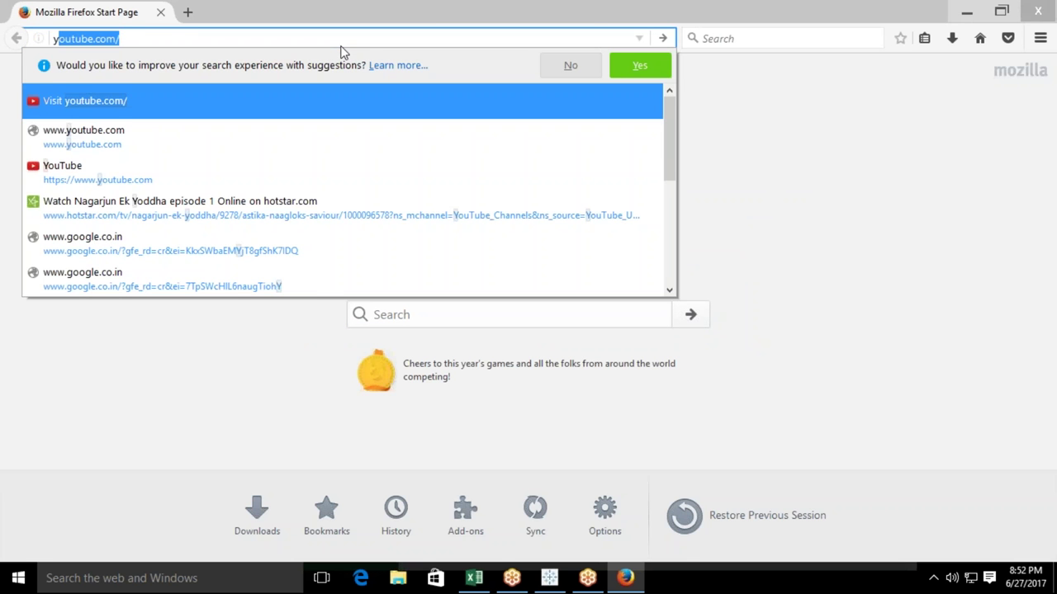
key("Down")
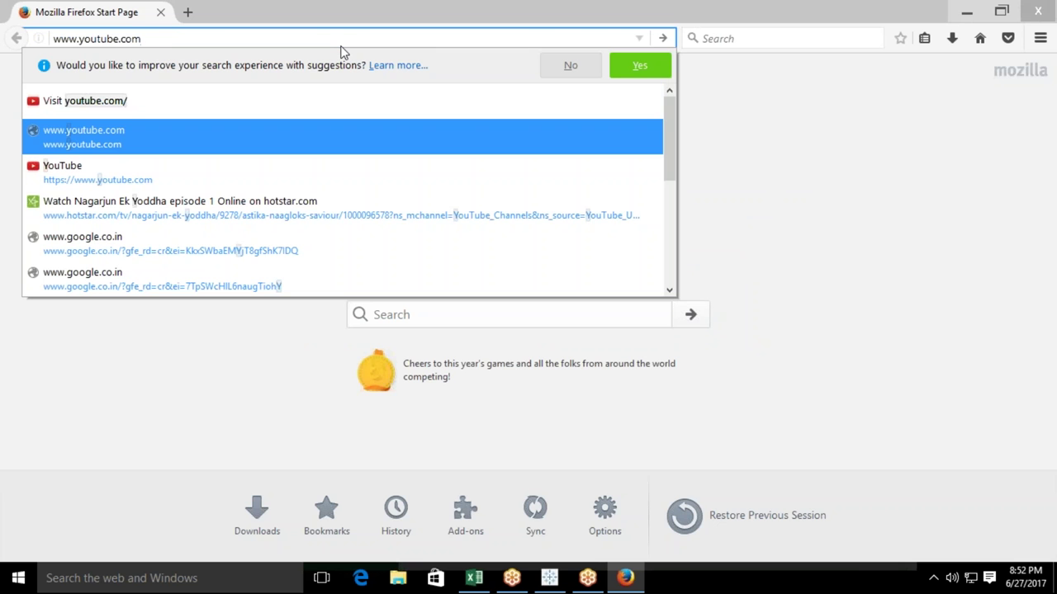
key("Down")
key("Down")
key("Down")
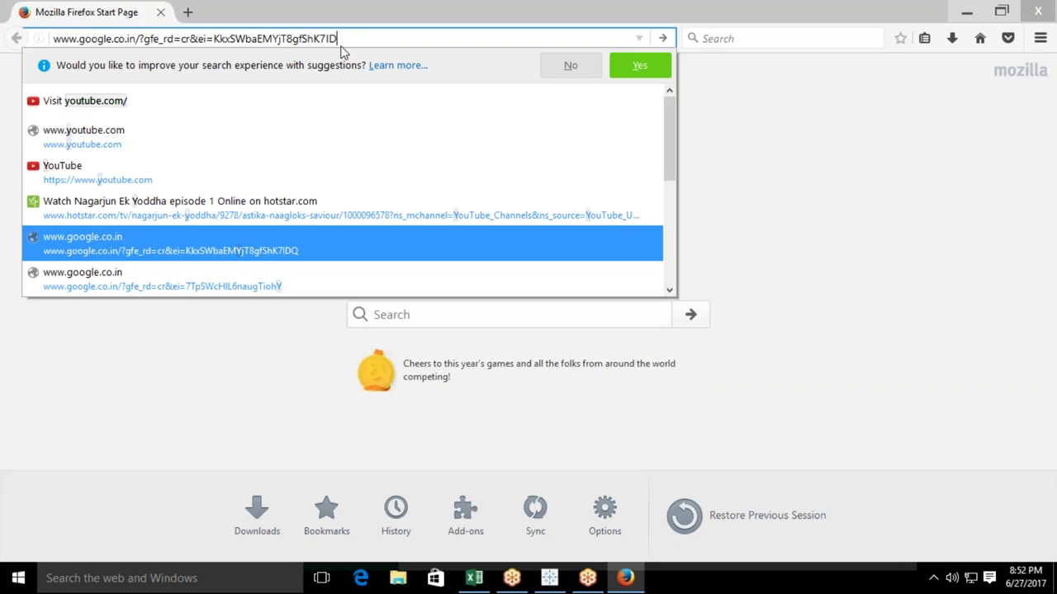
key("BackSpace")
key("BackSpace")
key("BackSpace")
key("BackSpace")
key("BackSpace")
key("BackSpace")
key("BackSpace")
key("BackSpace")
key("BackSpace")
key("BackSpace")
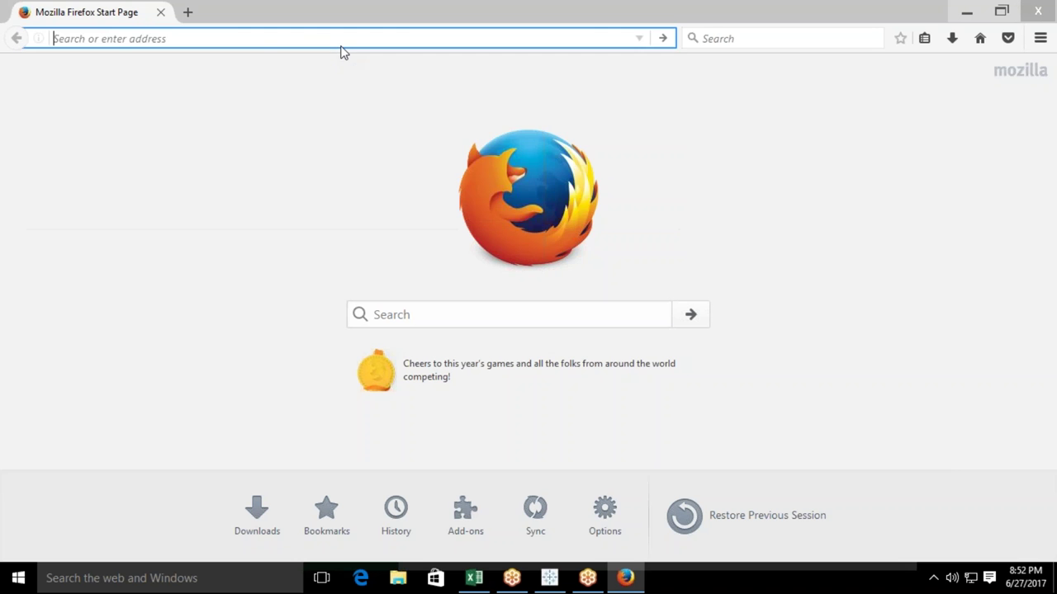
type("gmail.com/")
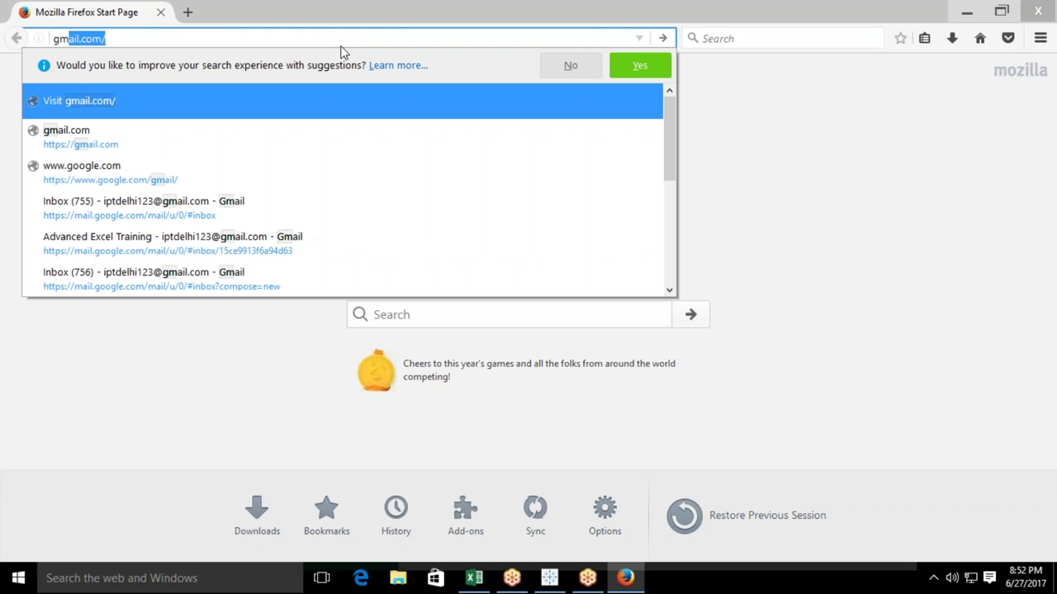
Go to Gmail and start a reply-all on the Sent 'Join Link - Advanced Excel Class' conversation.
key("Return")
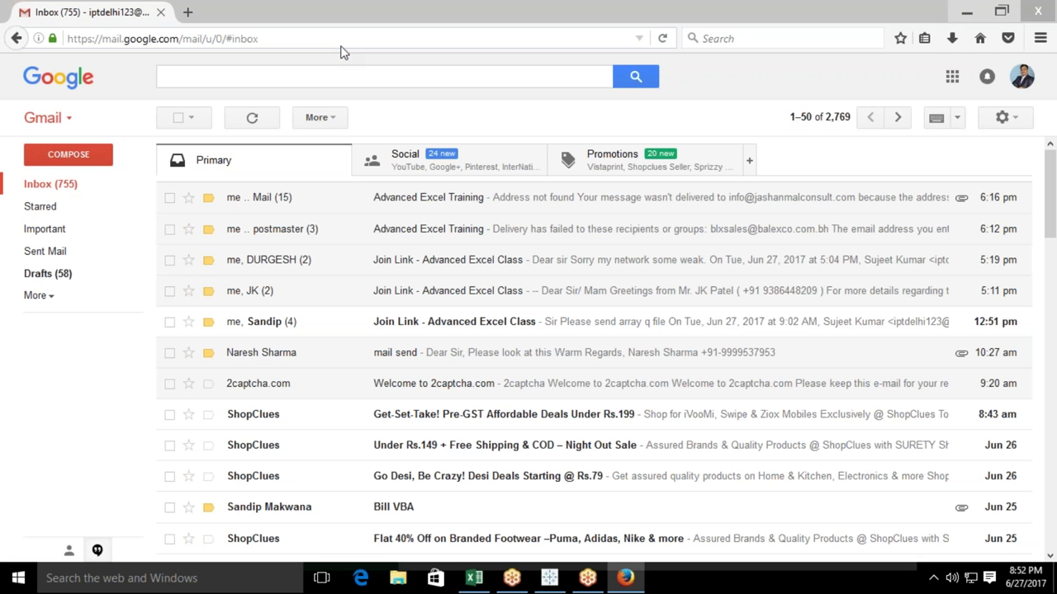
left_click(77, 252)
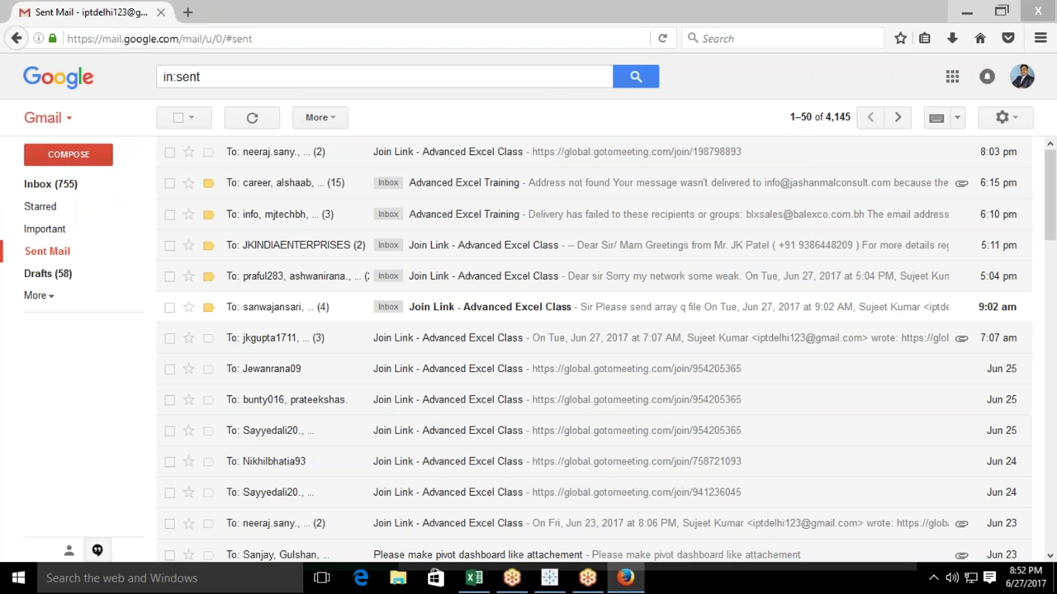
left_click(446, 152)
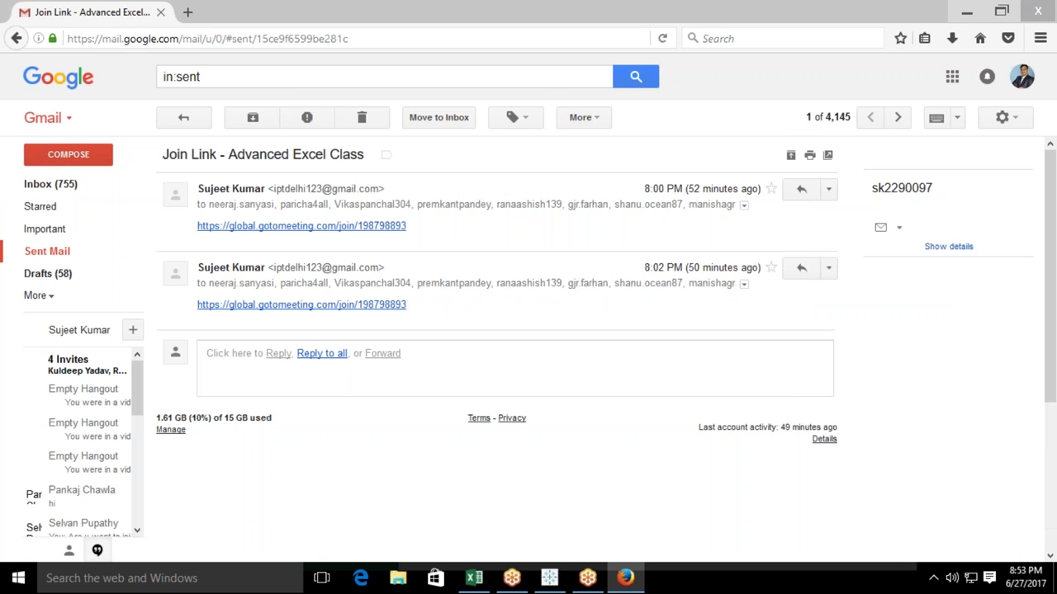
left_click(322, 354)
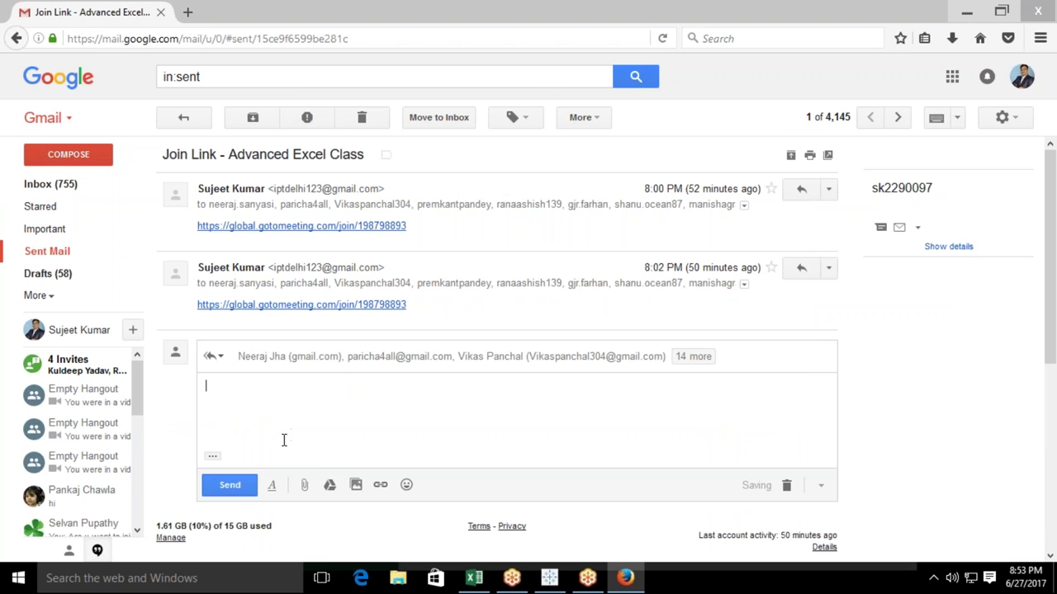
Attach Dchart.xlsm from the Desktop to the reply and send it.
left_click(305, 487)
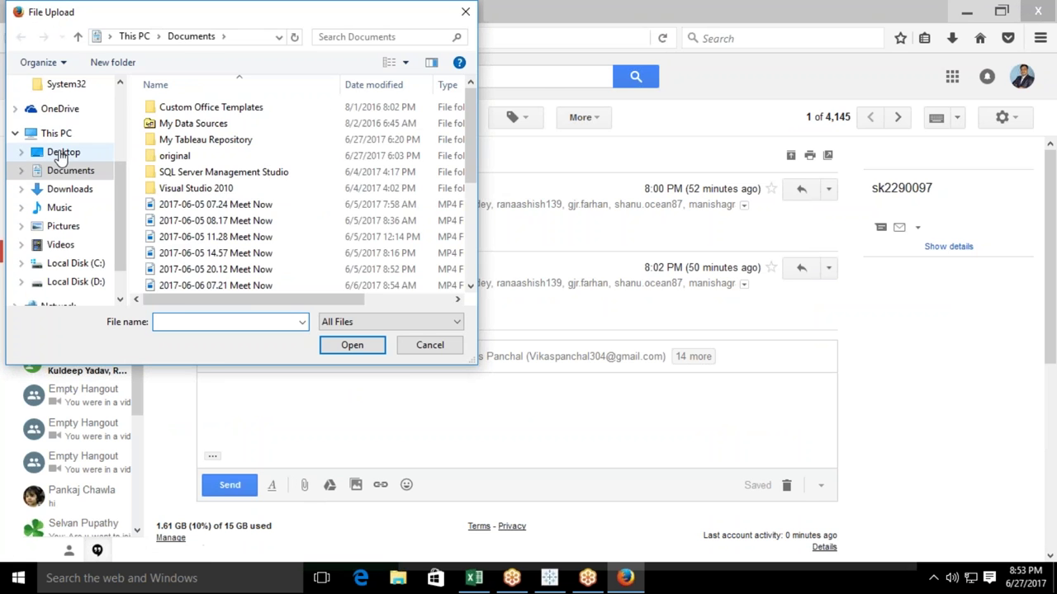
left_click(64, 152)
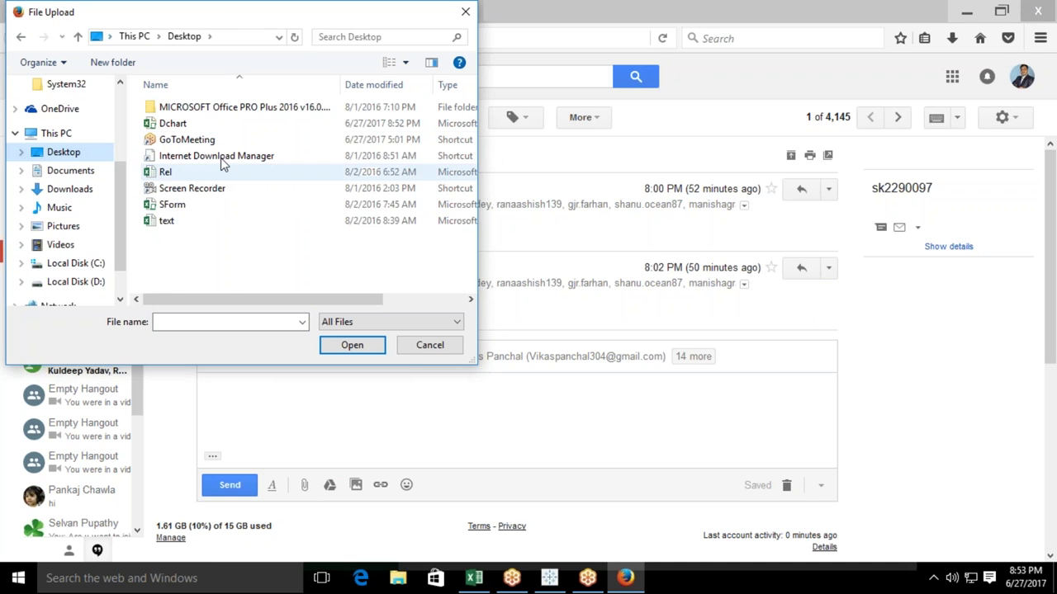
left_click(220, 122)
left_click(342, 353)
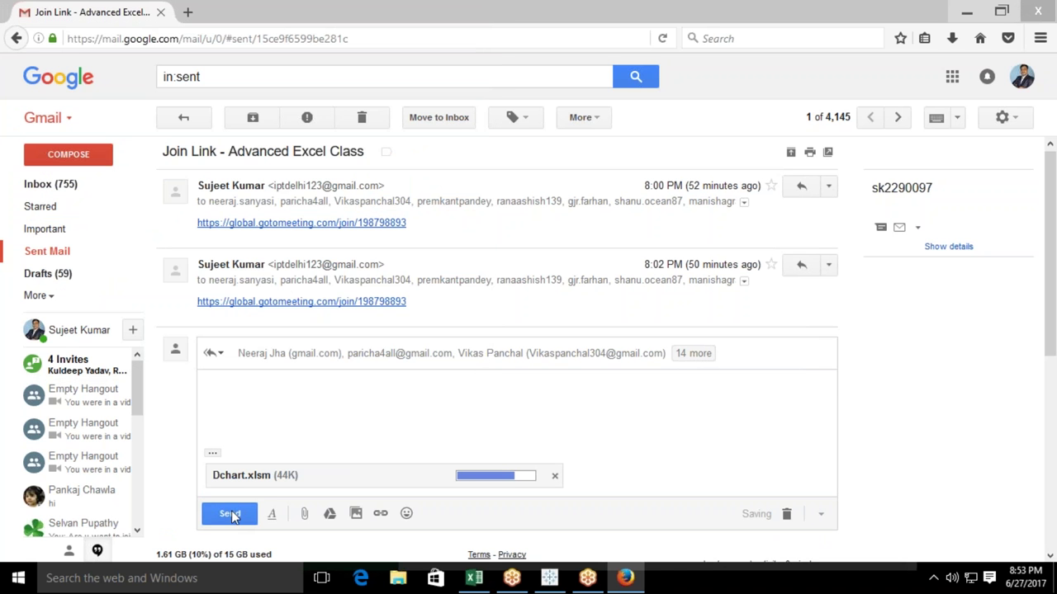
left_click(231, 520)
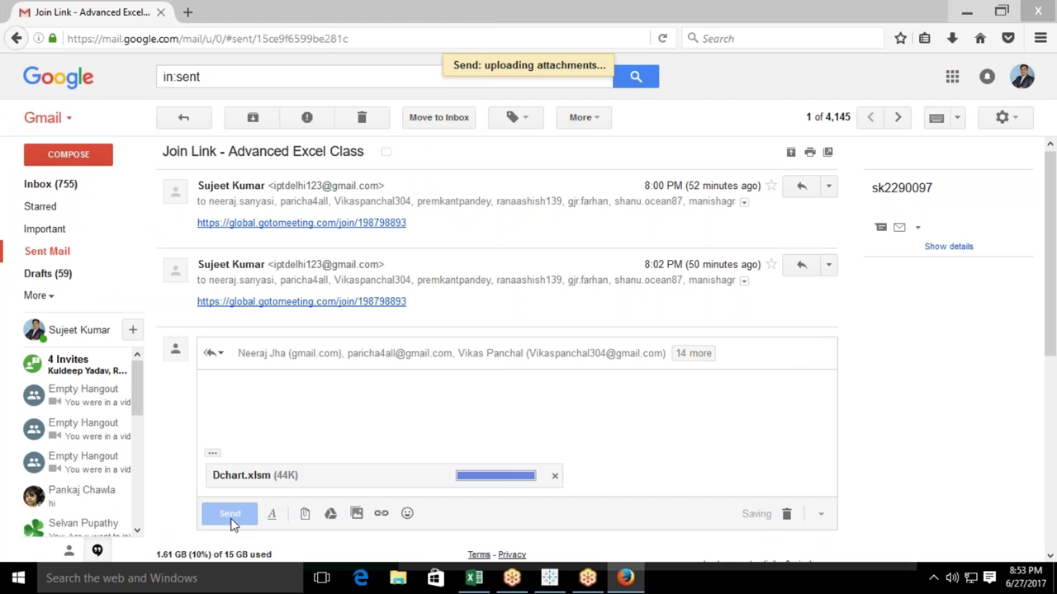